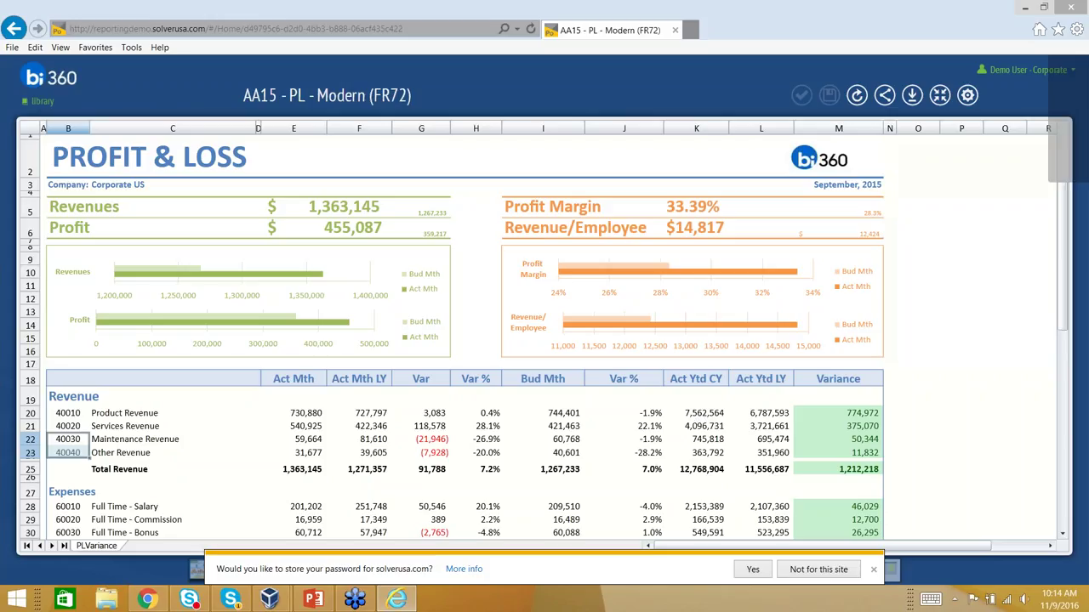
# - Drill into the 7,562,564 Product Revenue YTD figure, view its General Ledger Summary, then close it
pyautogui.doubleClick(696, 413)
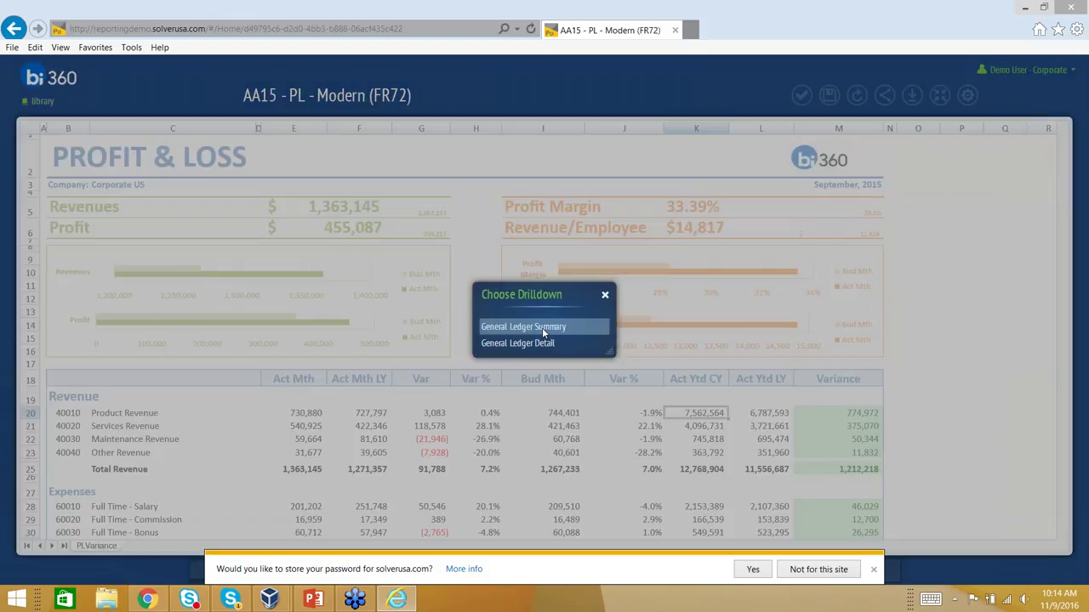
pyautogui.click(544, 329)
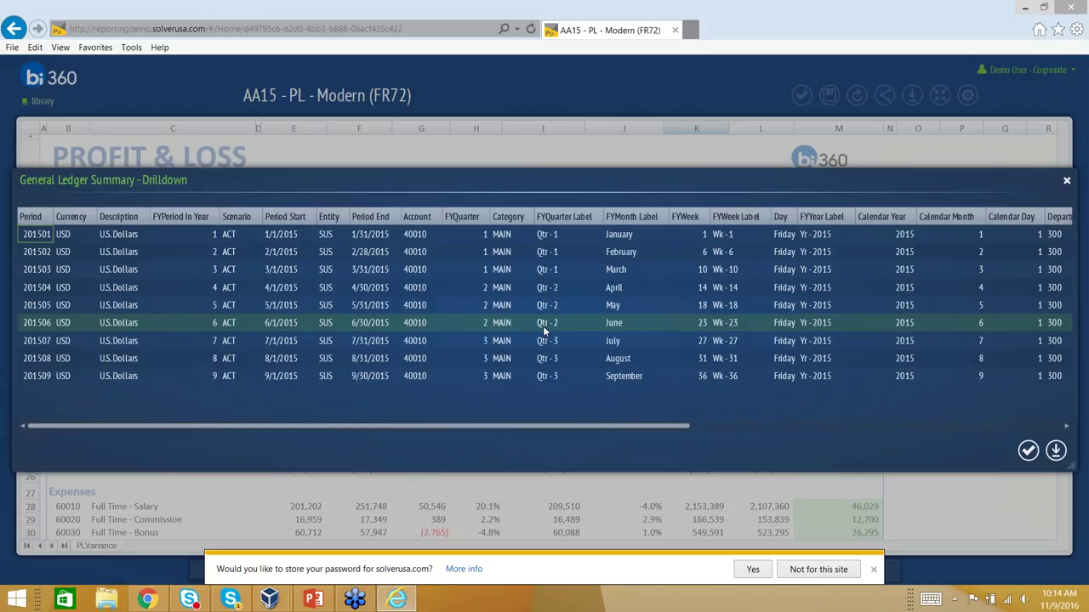
pyautogui.click(1066, 180)
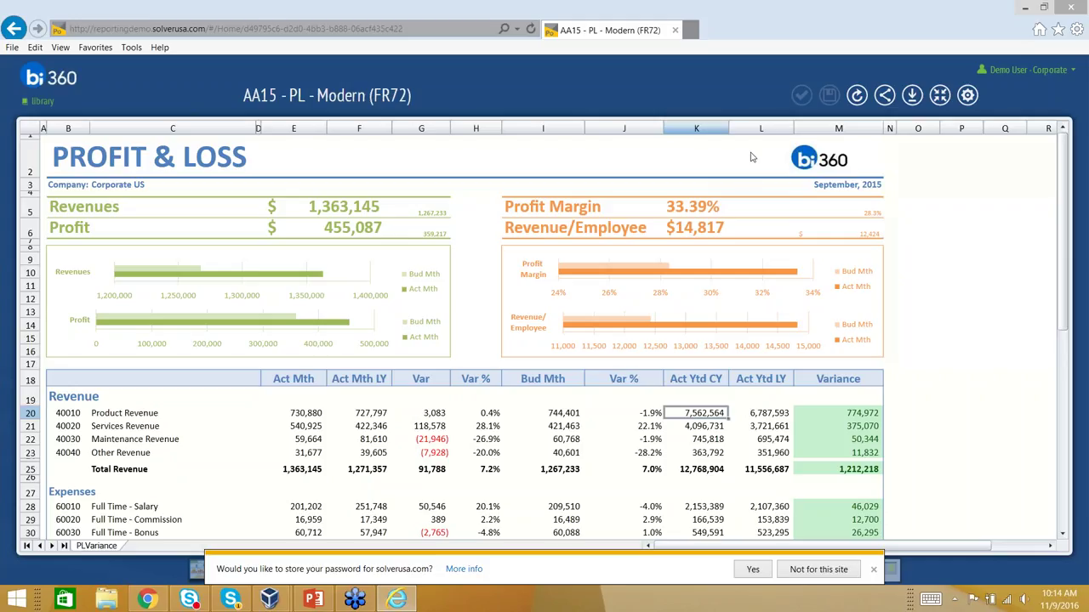
# - Download the report as the Excel file 'P&L_testing for webinar' and minimize windows to show the desktop
pyautogui.click(885, 96)
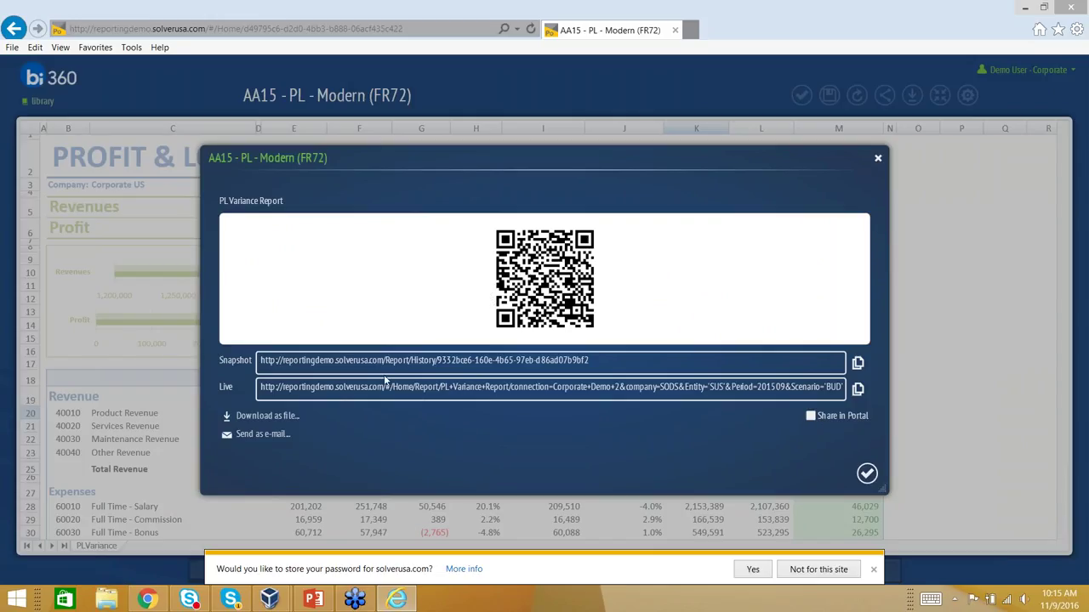
pyautogui.click(297, 421)
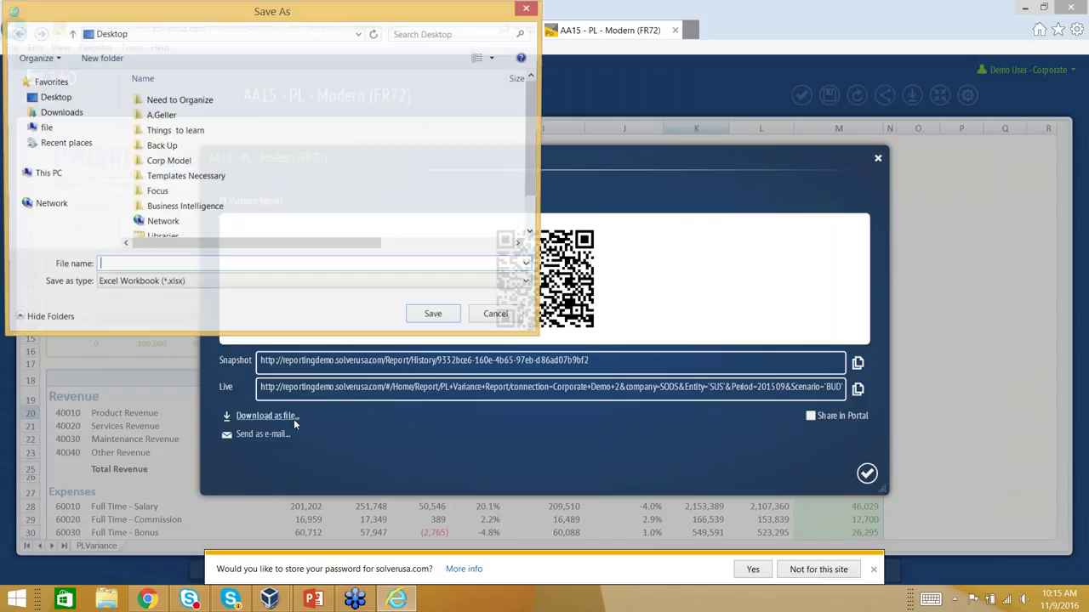
pyautogui.write('P&L')
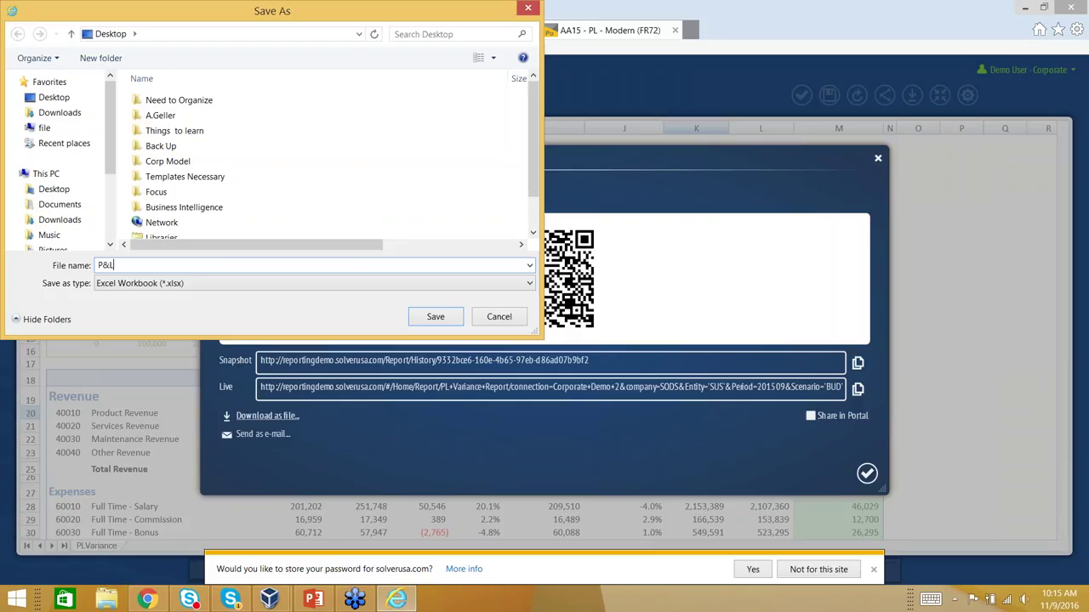
pyautogui.write('_testing for webinar')
pyautogui.press('Return')
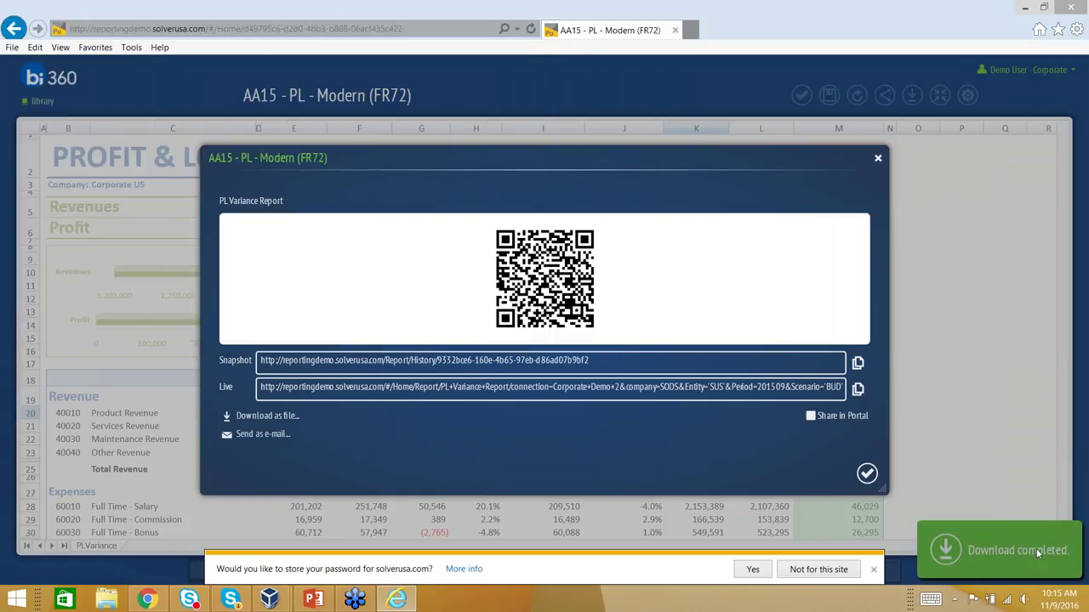
pyautogui.click(1024, 10)
pyautogui.click(1041, 6)
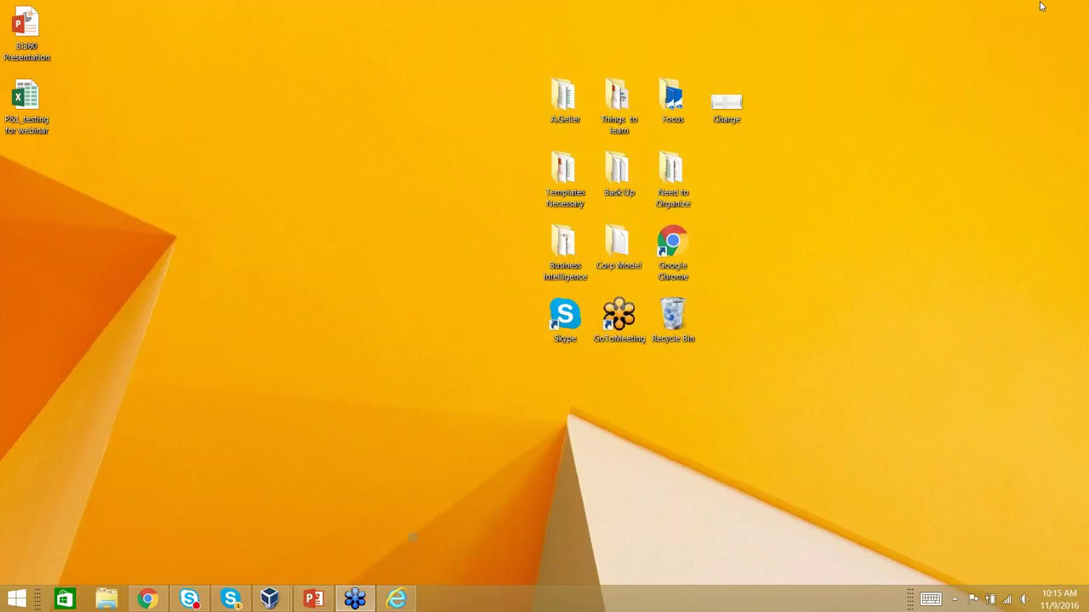
# - Open the downloaded P&L workbook in Excel, enable editing, and check cells C3 and M3
pyautogui.click(13, 102)
pyautogui.doubleClick(13, 102)
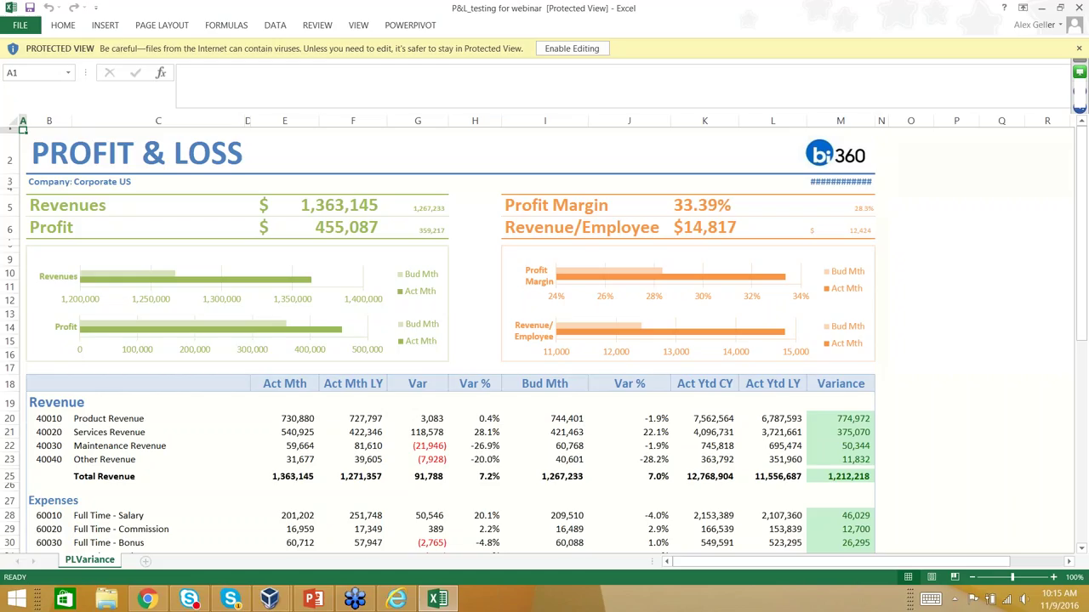
pyautogui.click(552, 53)
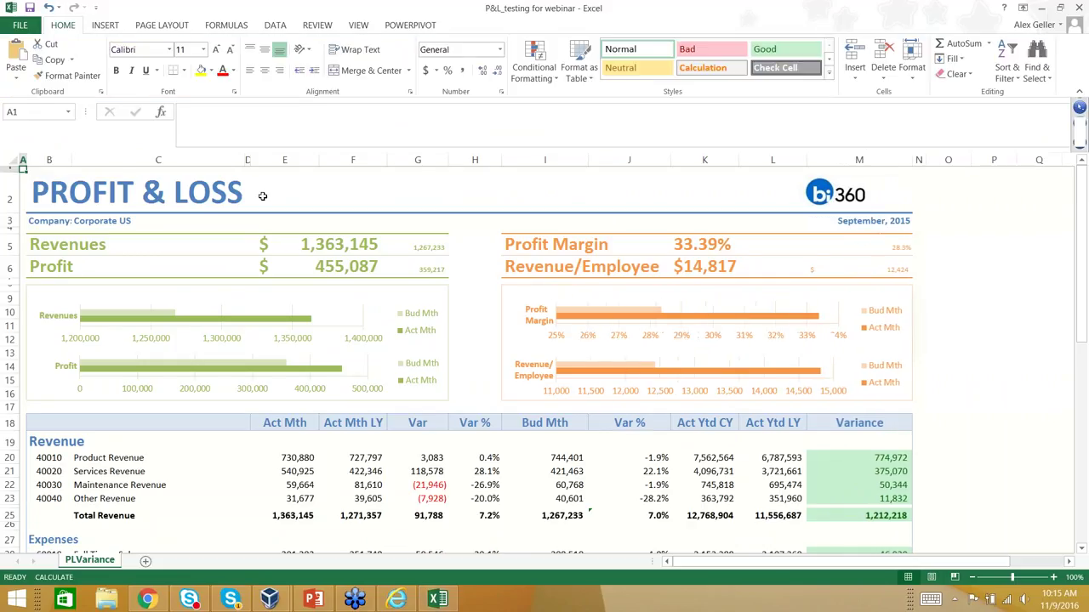
pyautogui.click(88, 221)
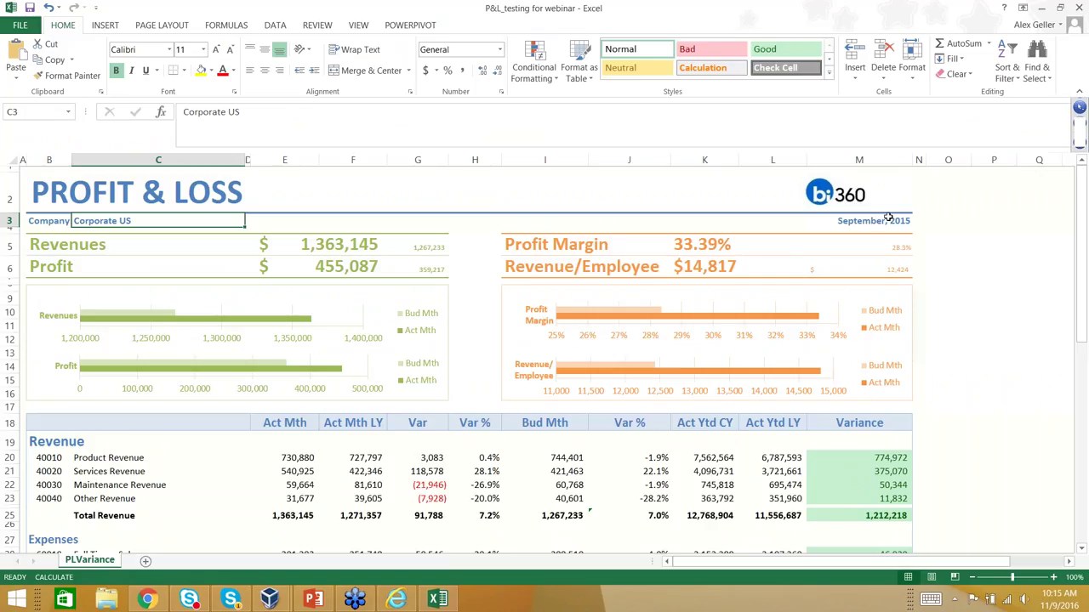
pyautogui.click(885, 219)
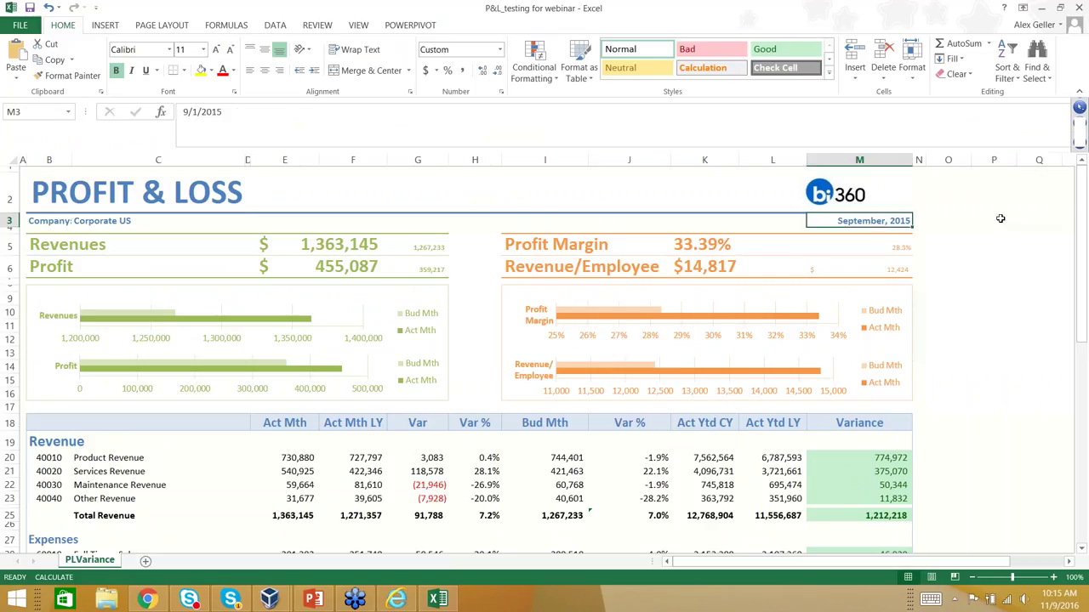
# - Enter 950,000 as the Product Revenue Act Mth value in E20
pyautogui.click(285, 457)
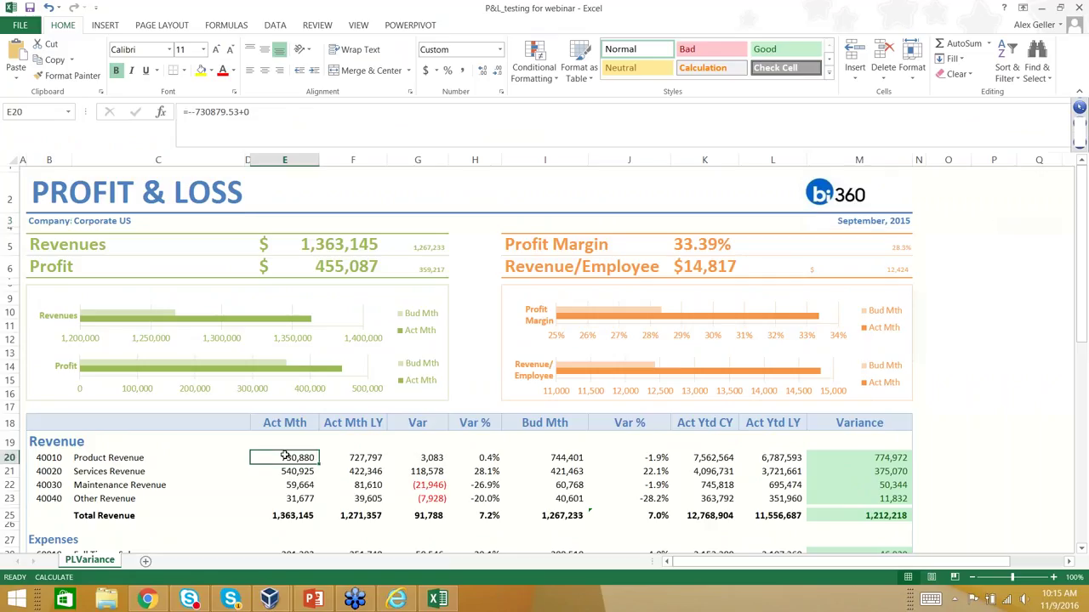
pyautogui.scroll(-1, 442, 454)
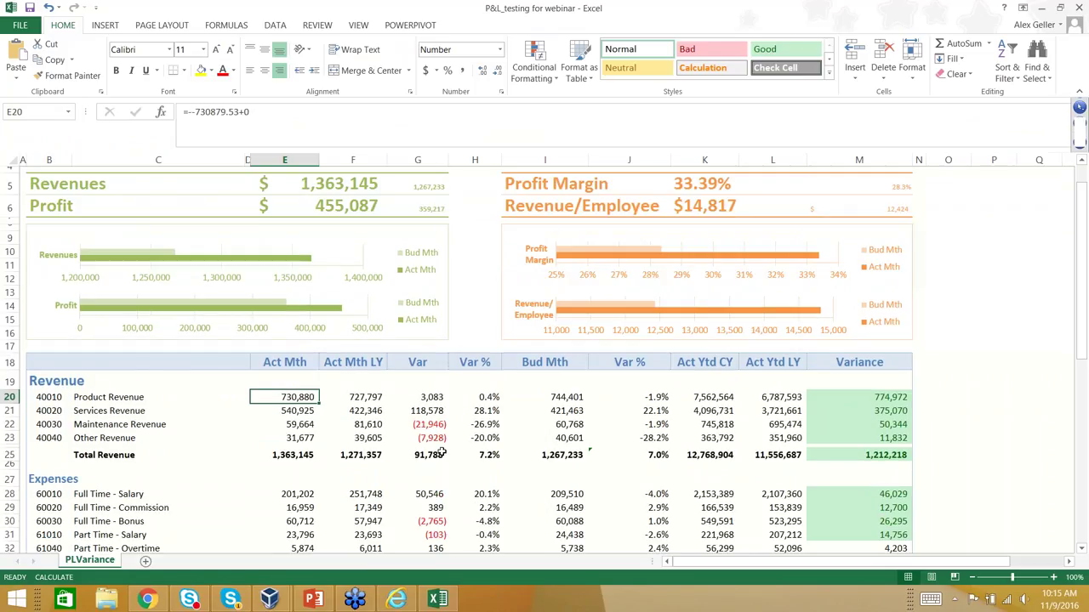
pyautogui.write('950,000')
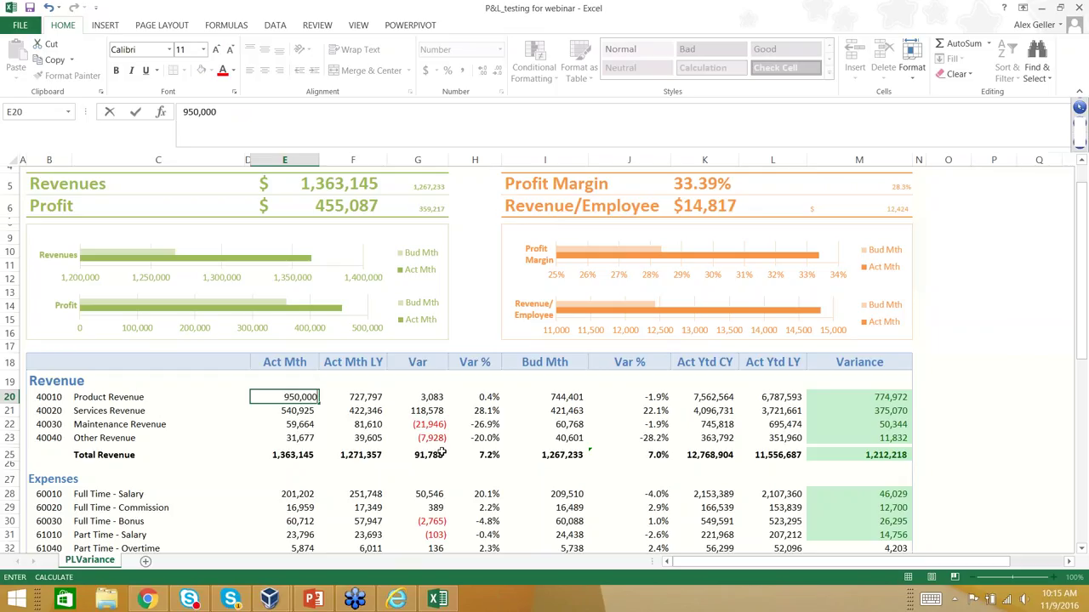
pyautogui.hotkey('ctrl', 'Return')
pyautogui.press('Down')
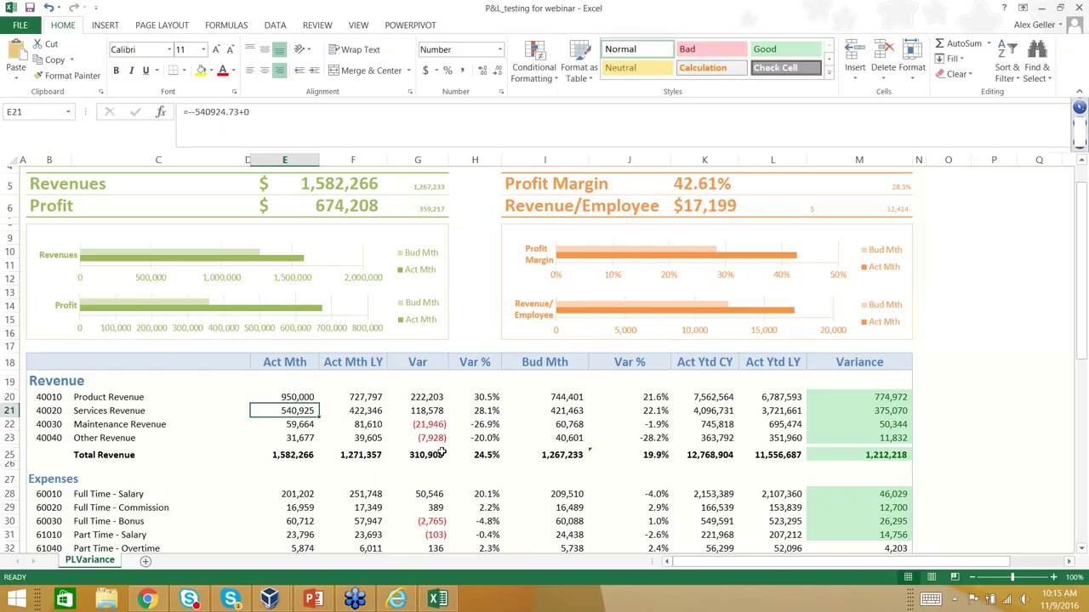
# - Inspect the variance formulas in H20, G20 and J21
pyautogui.click(492, 397)
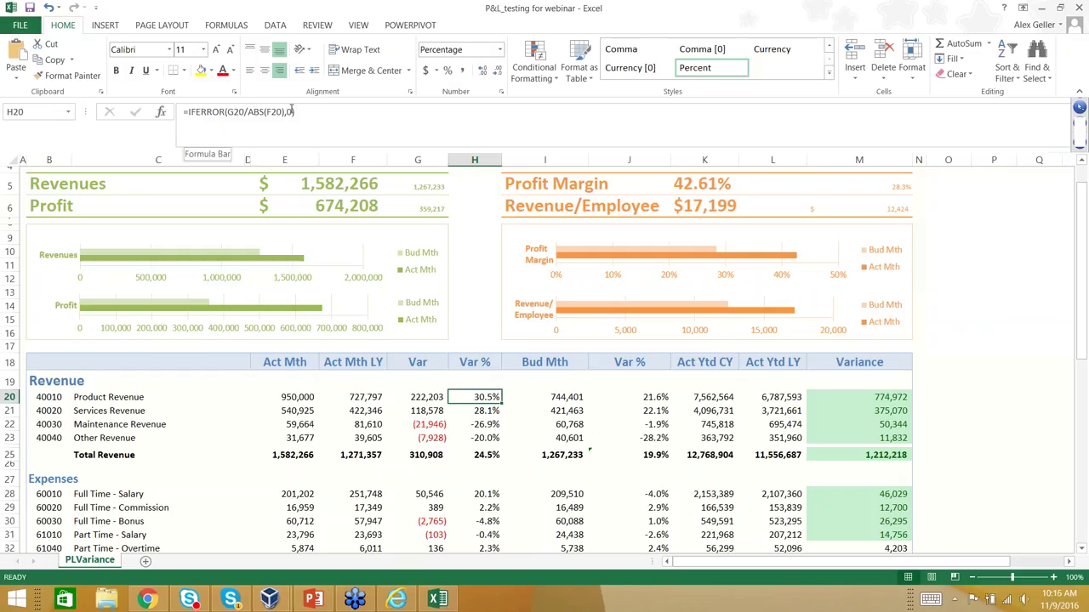
pyautogui.click(413, 400)
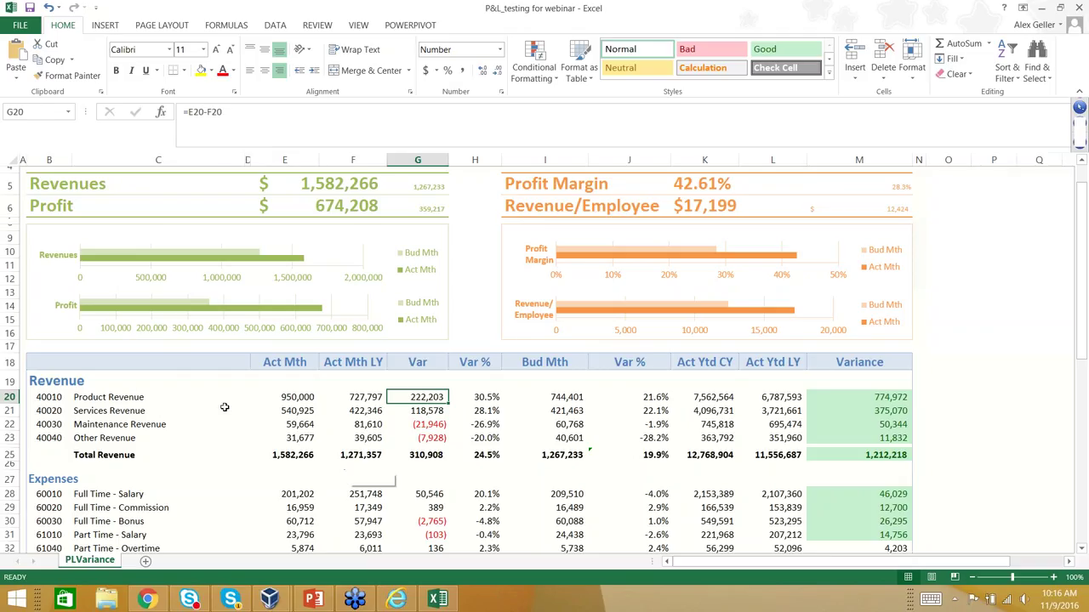
pyautogui.click(598, 410)
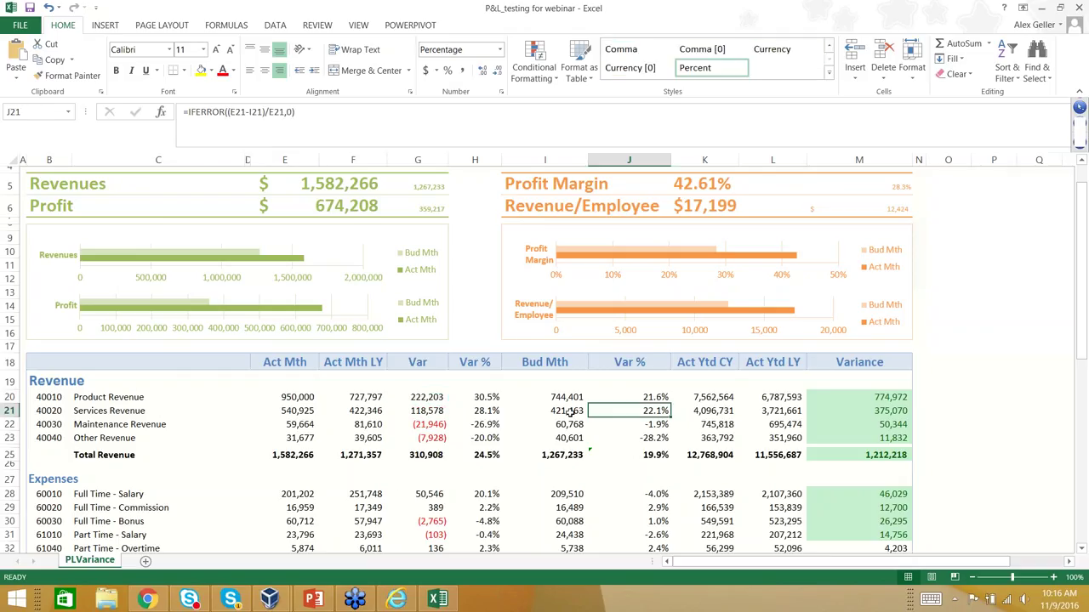
pyautogui.scroll(1, 128, 206)
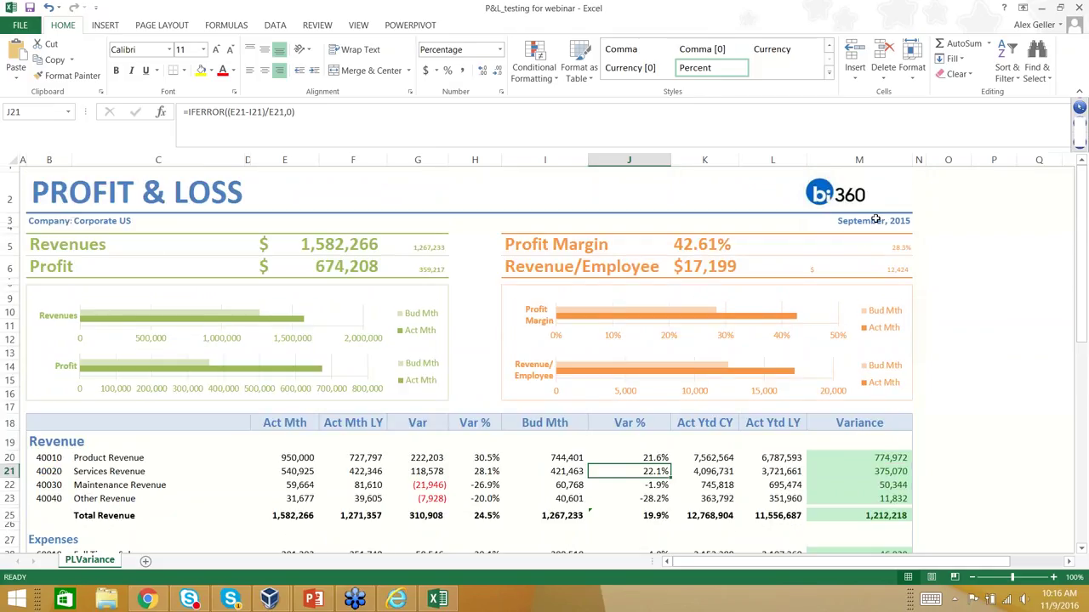
# - Back in BI360, close the share panel, show the library and filters, and choose entity Corporate Asia (SAS)
pyautogui.click(388, 591)
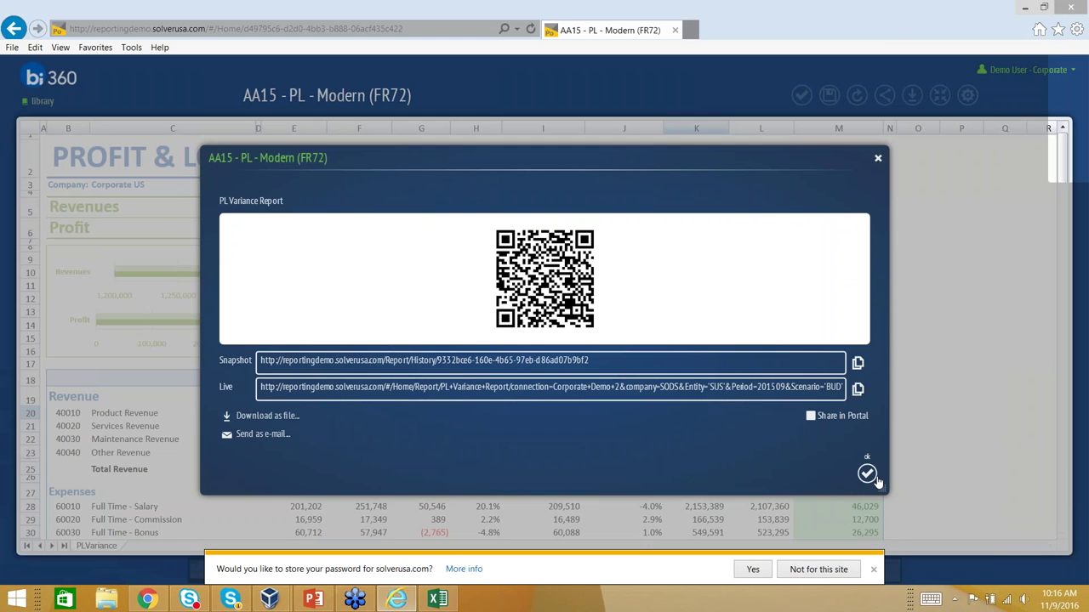
pyautogui.click(870, 475)
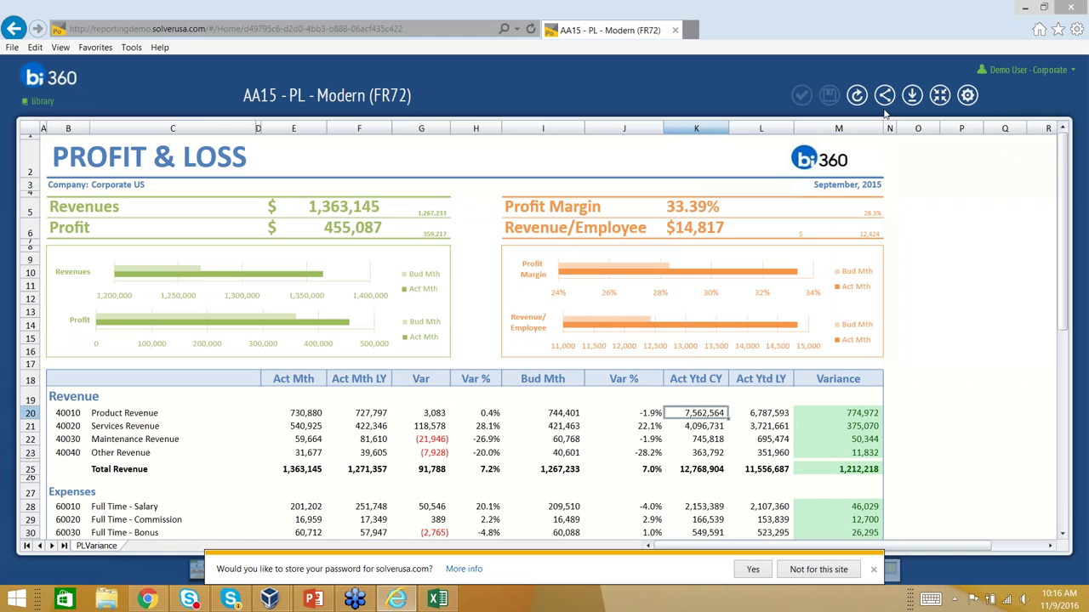
pyautogui.click(939, 94)
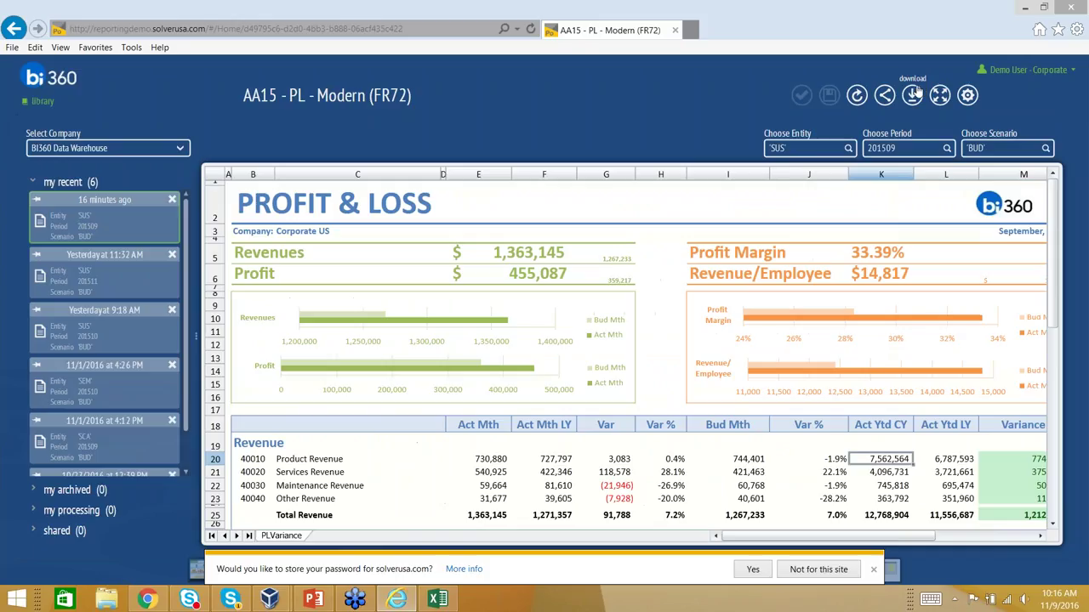
pyautogui.click(848, 149)
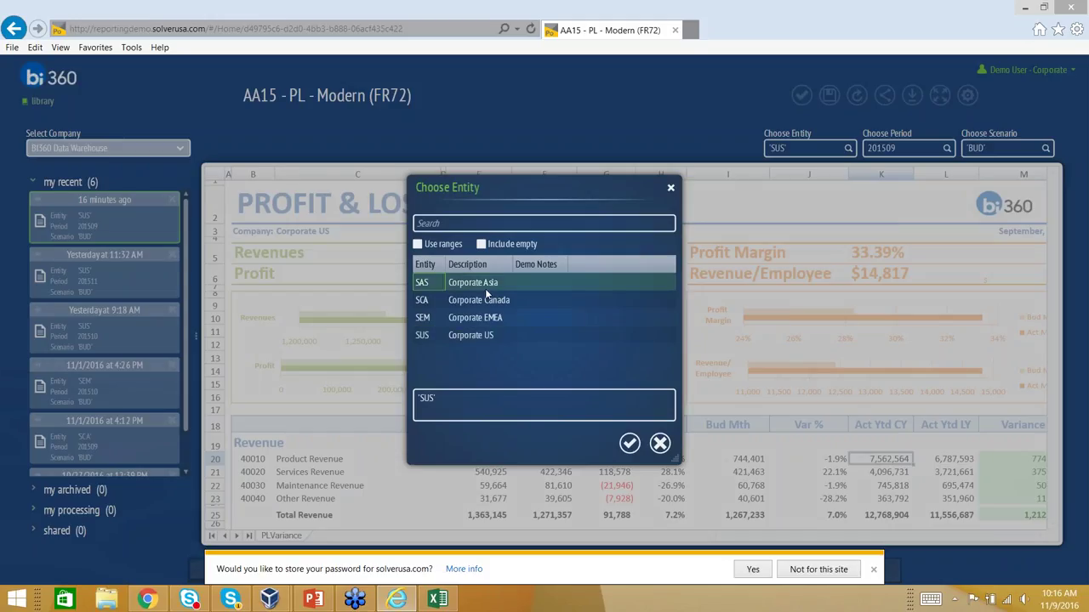
pyautogui.click(485, 289)
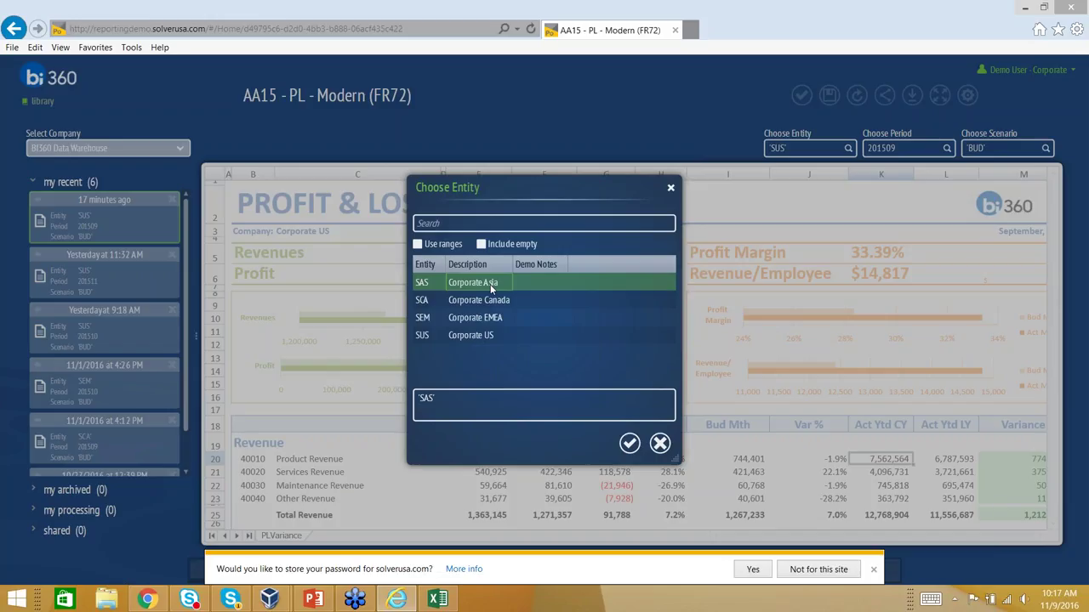
# - Run the P&L report for entity SAS with period changed to 201510
pyautogui.click(629, 443)
pyautogui.click(909, 149)
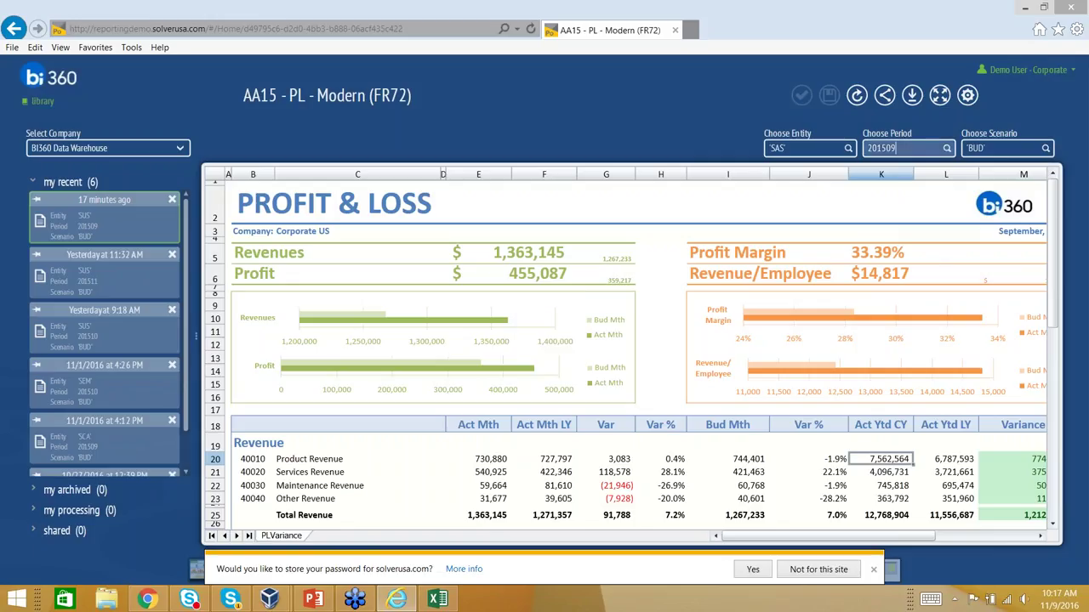
pyautogui.press('BackSpace')
pyautogui.press('BackSpace')
pyautogui.write('10')
pyautogui.click(855, 97)
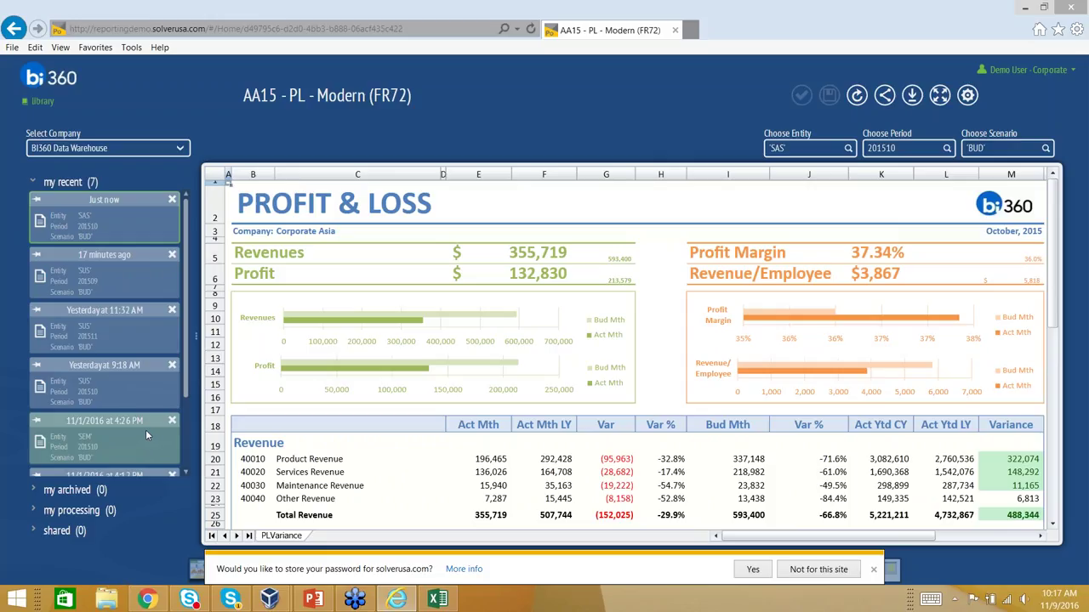
# - Load the recent Corporate US run for period 201511 and dismiss the password-saving prompt
pyautogui.click(940, 94)
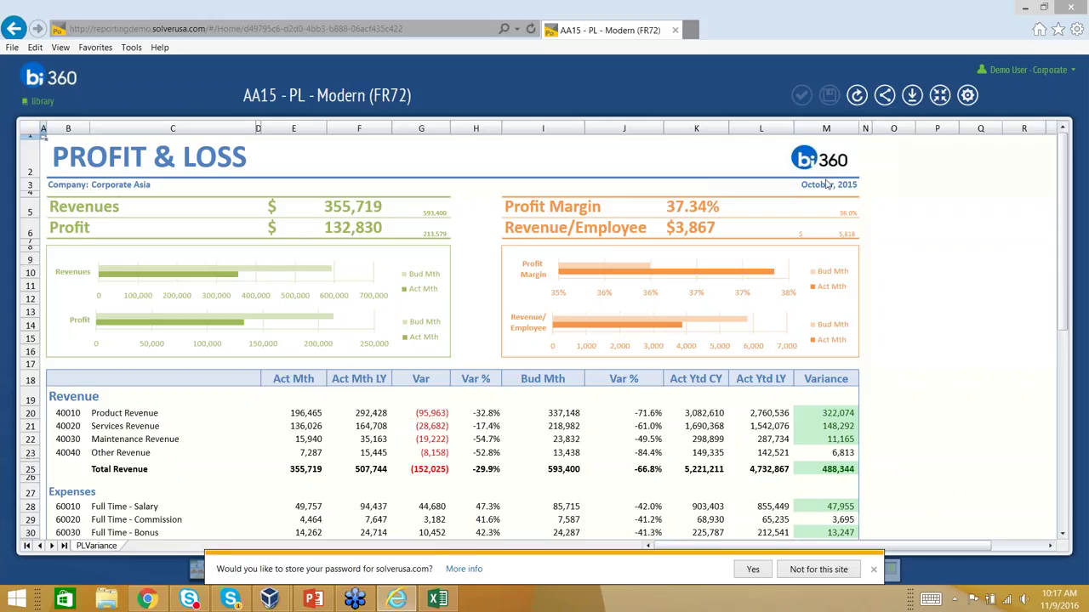
pyautogui.click(940, 95)
pyautogui.click(109, 228)
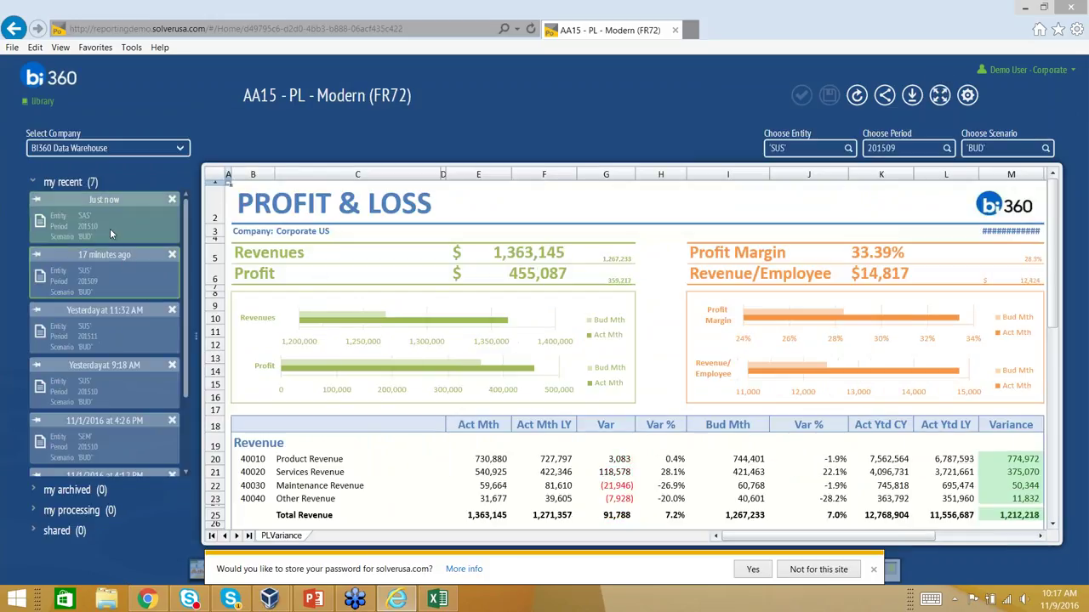
pyautogui.click(98, 256)
pyautogui.click(116, 212)
pyautogui.click(96, 254)
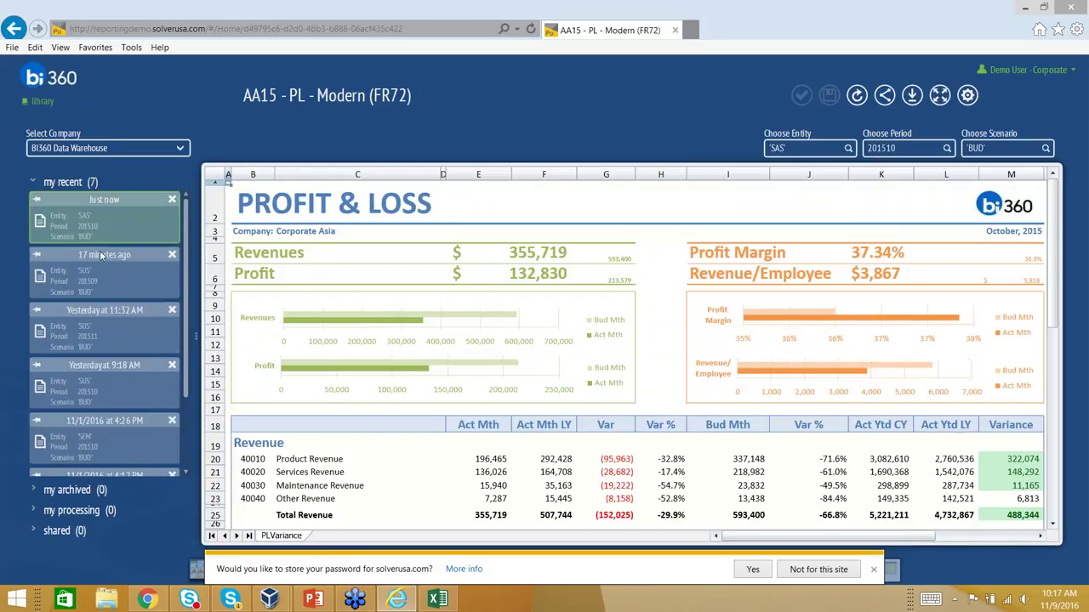
pyautogui.click(96, 254)
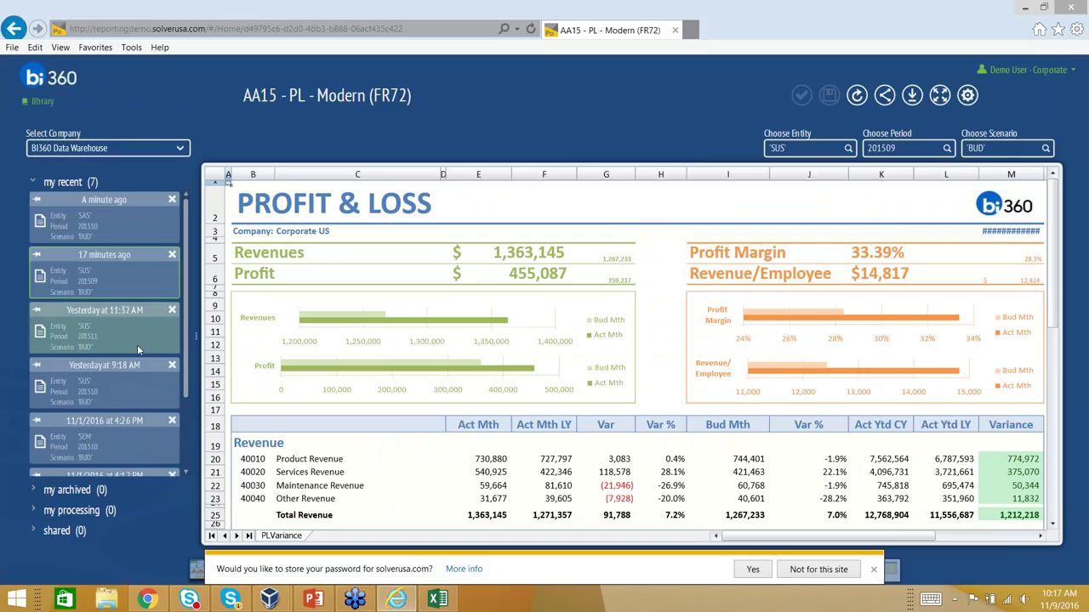
pyautogui.click(98, 313)
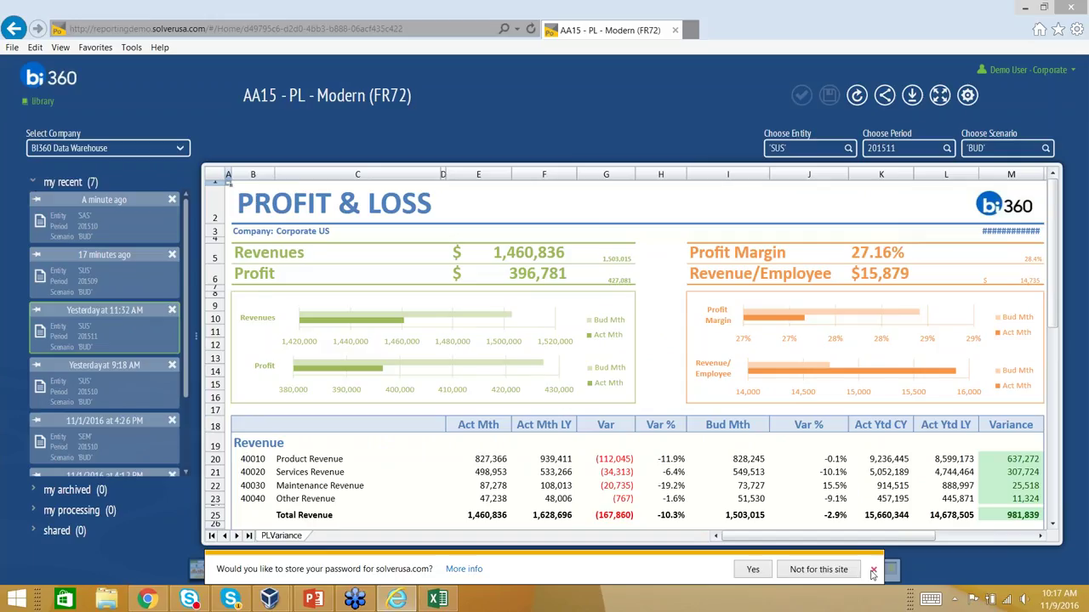
pyautogui.click(872, 571)
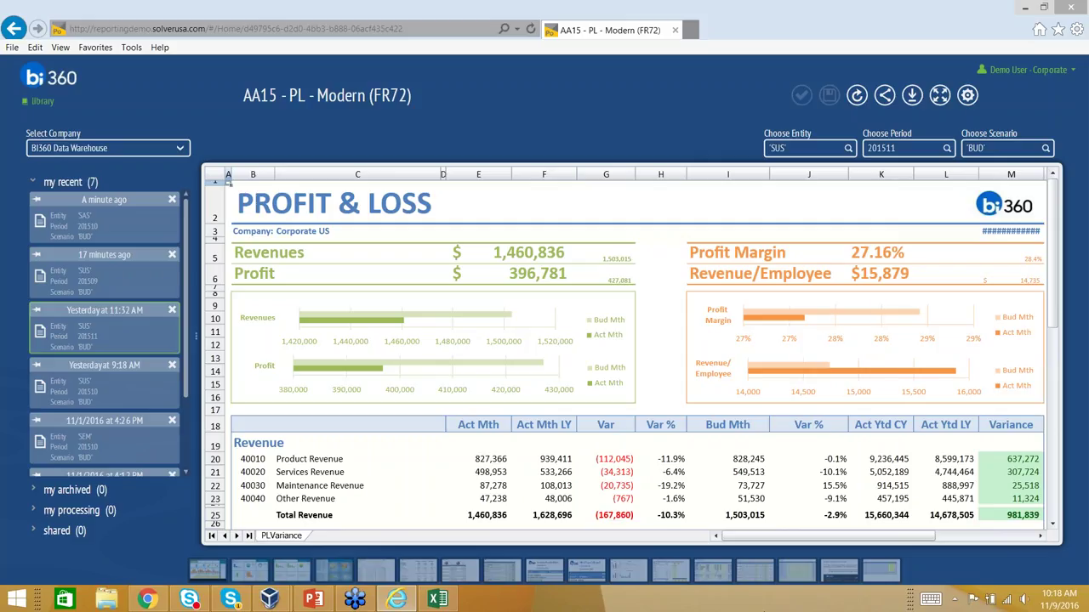
# - Select the Act Mth and Act Mth LY revenue figures, then open the Revenue Dashboard full screen
pyautogui.moveTo(489, 458); pyautogui.dragTo(552, 499)
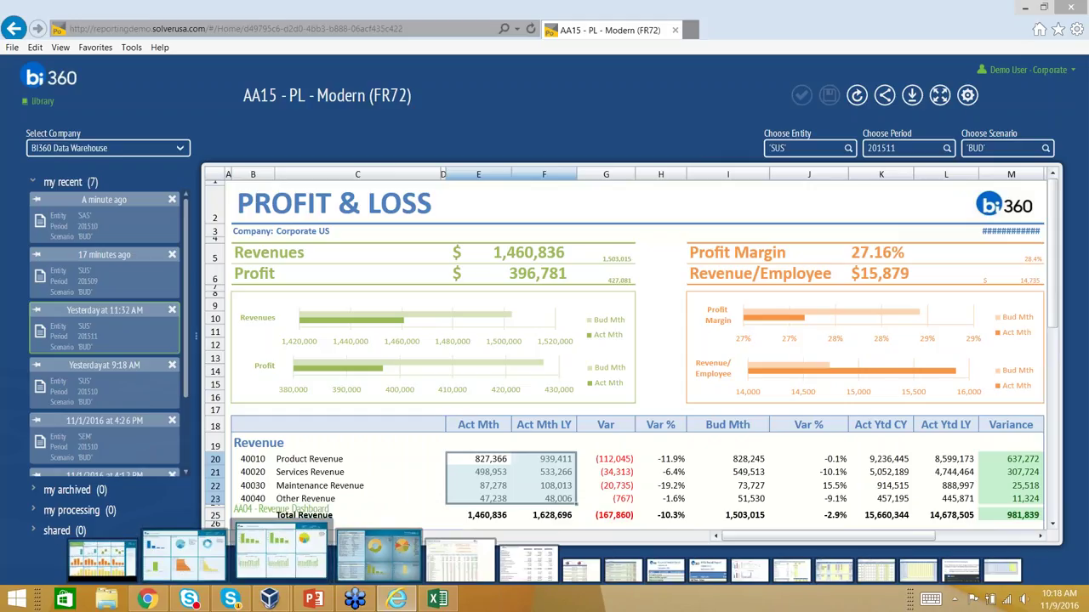
pyautogui.click(267, 569)
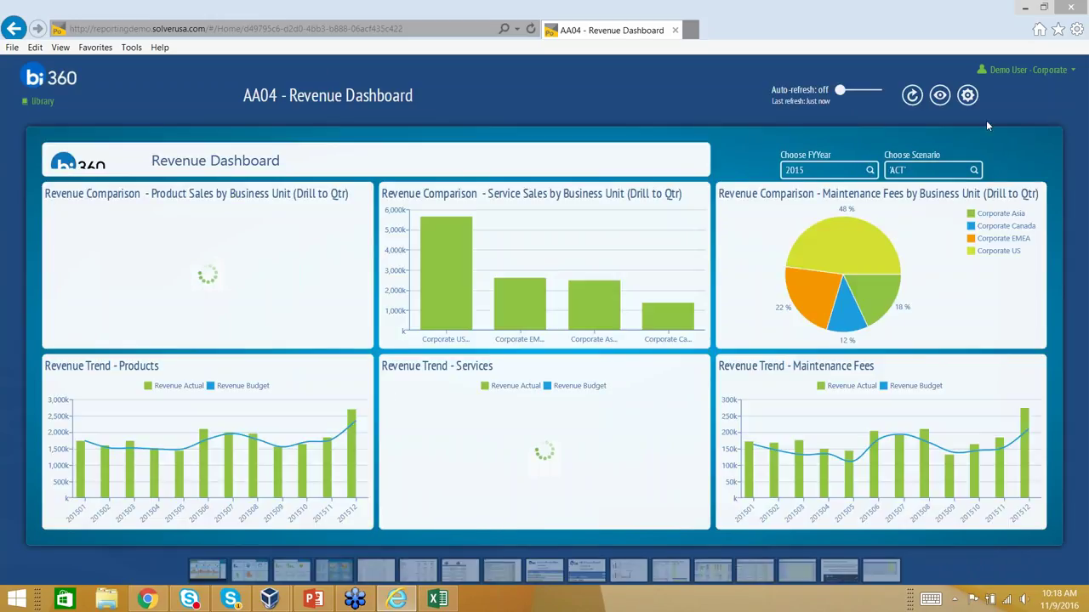
pyautogui.click(940, 95)
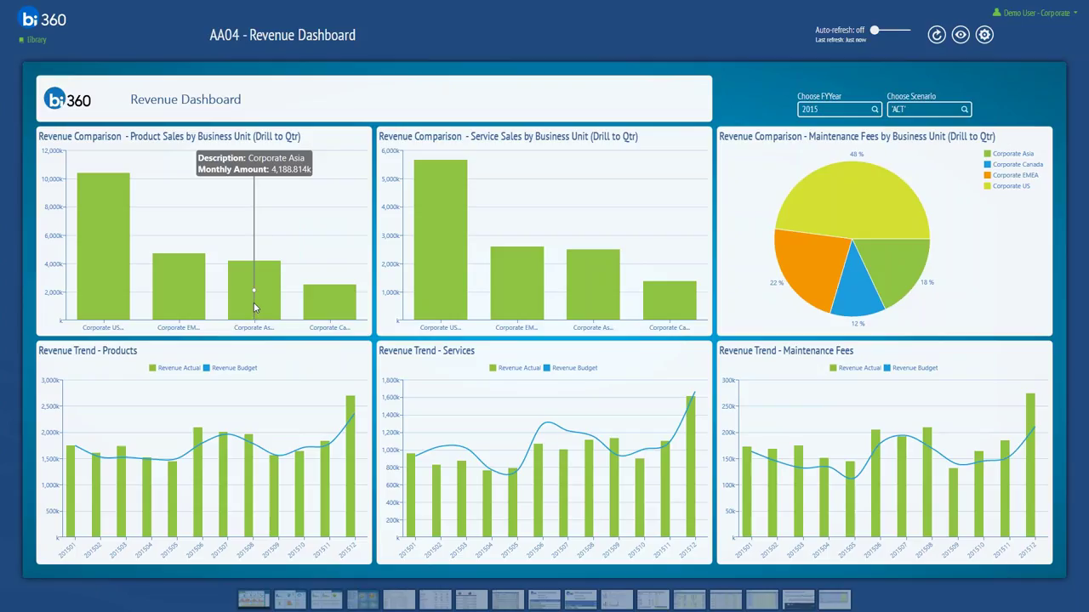
# - Drill a business unit's product sales and Corporate Canada maintenance fees into quarters, then open AA01 Benchmarking Dashboard
pyautogui.click(100, 285)
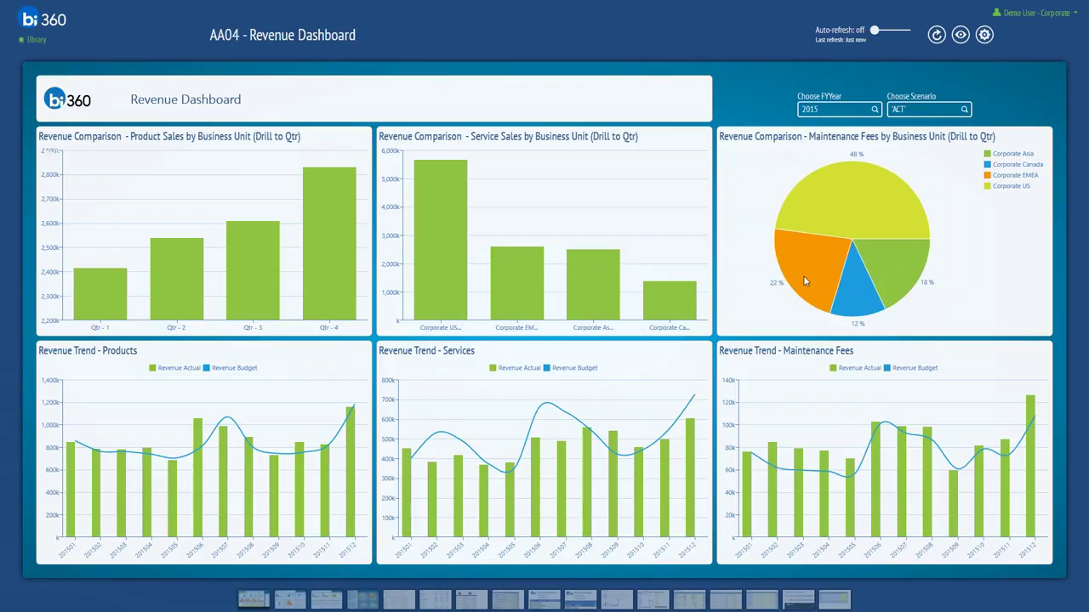
pyautogui.click(873, 306)
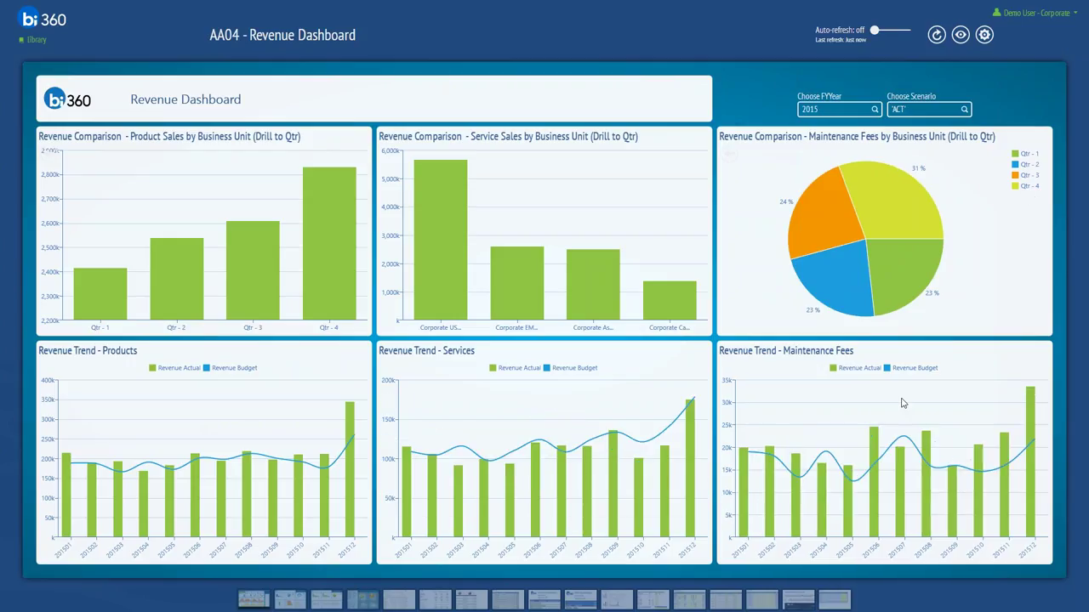
pyautogui.click(193, 601)
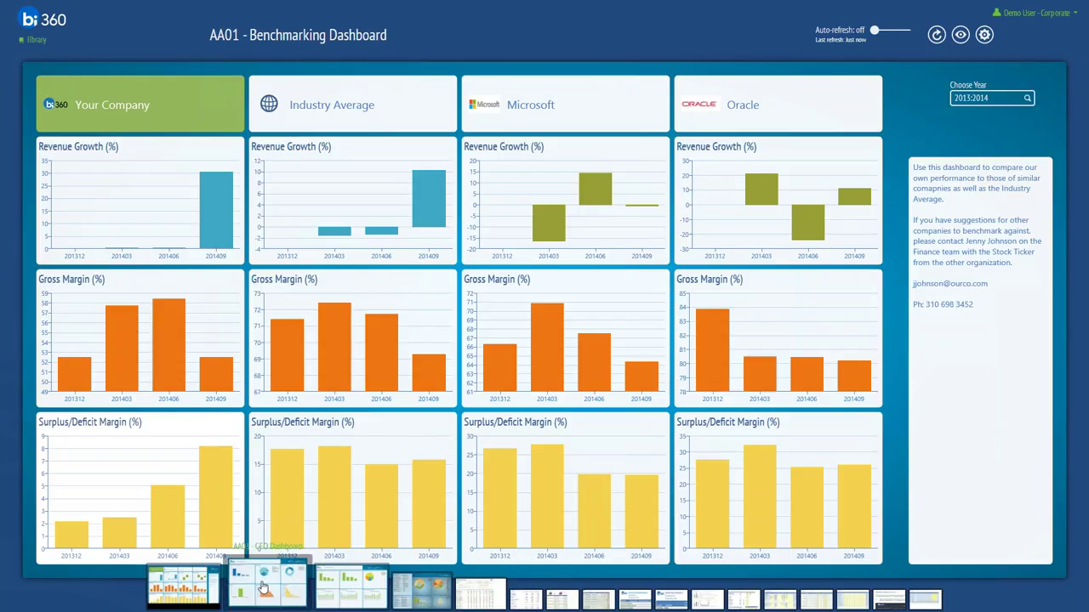
# - Open the AA03 CFO Dashboard, drill company revenue to account level, then open the AA21 AR Report
pyautogui.click(239, 587)
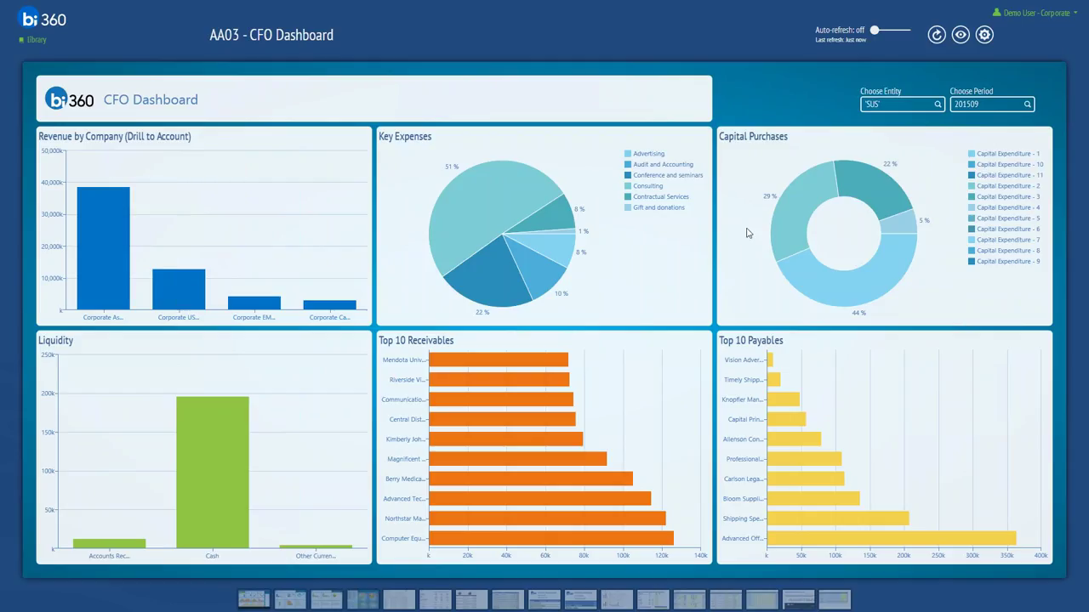
pyautogui.click(181, 285)
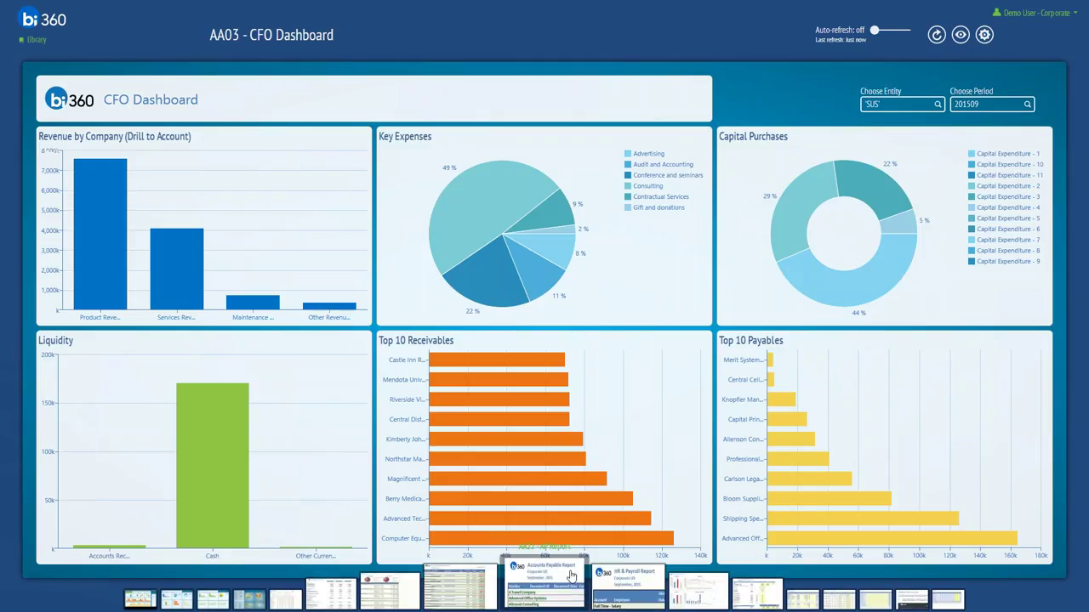
pyautogui.click(460, 587)
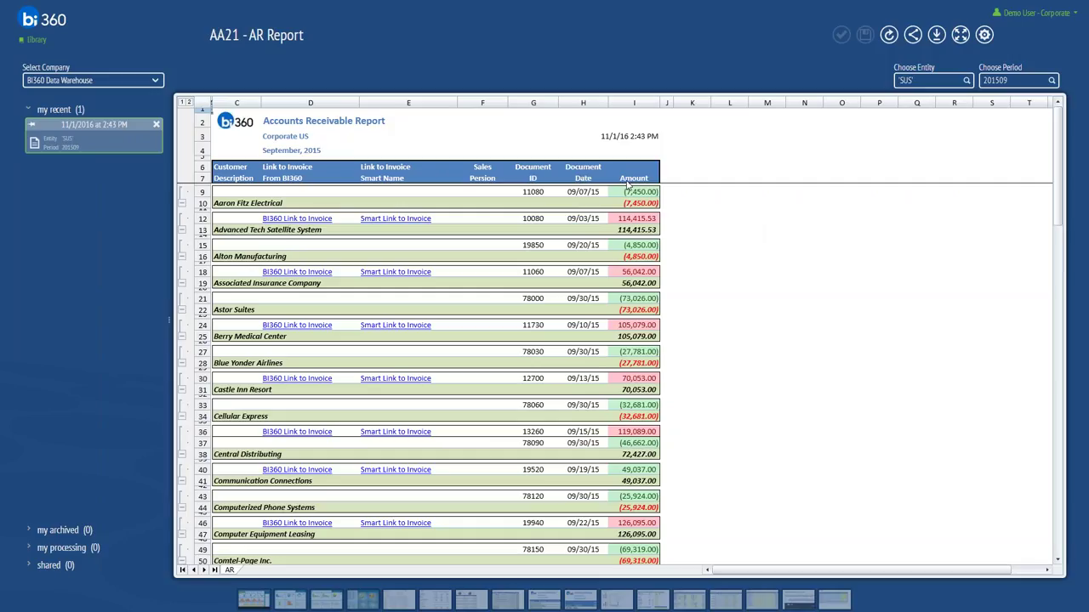
# - Open Invoice 10080 for Advanced Tech Satellite System in Excel from the AR Report, then close it without saving
pyautogui.click(316, 221)
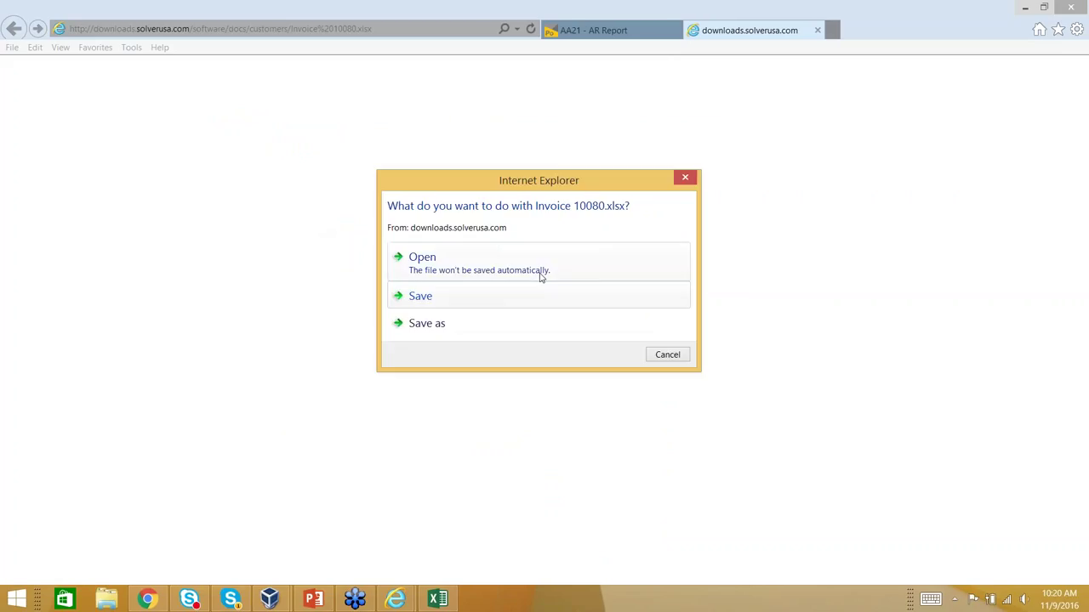
pyautogui.click(539, 270)
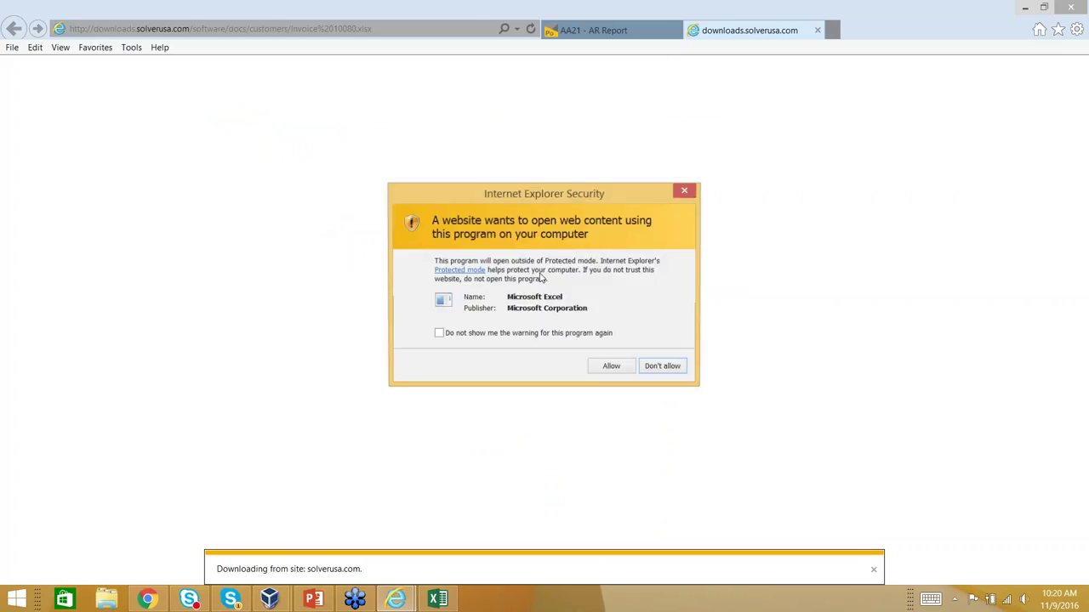
pyautogui.click(610, 368)
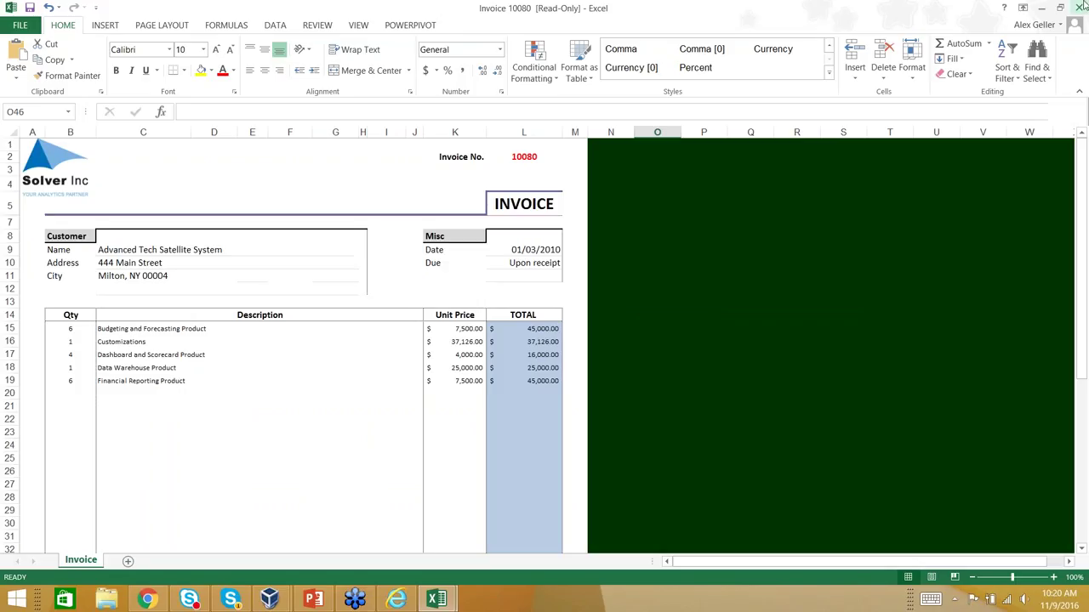
pyautogui.click(1081, 7)
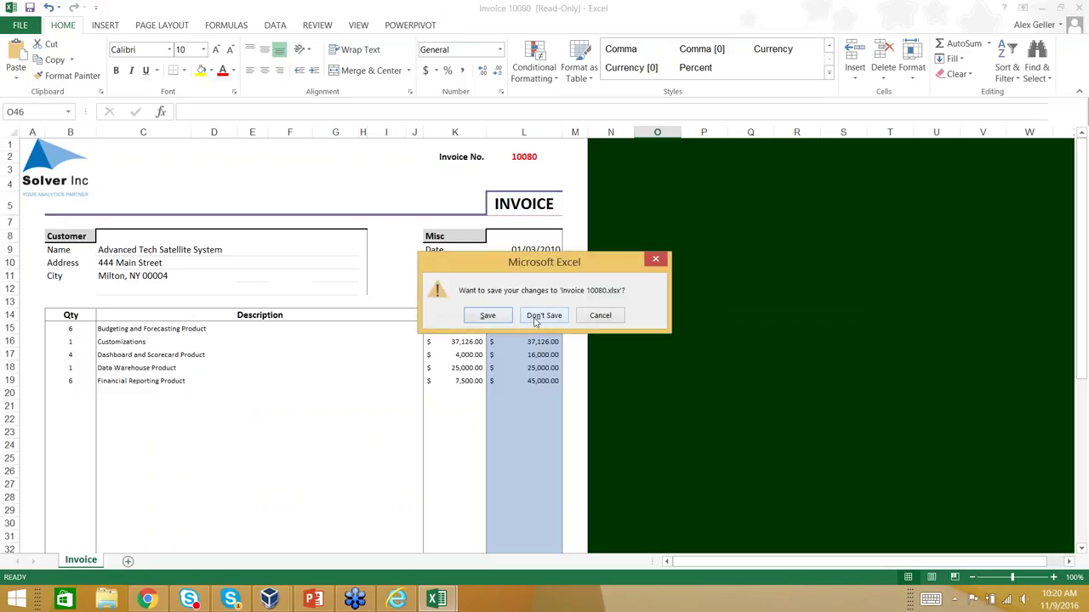
pyautogui.press('Tab')
pyautogui.press('Return')
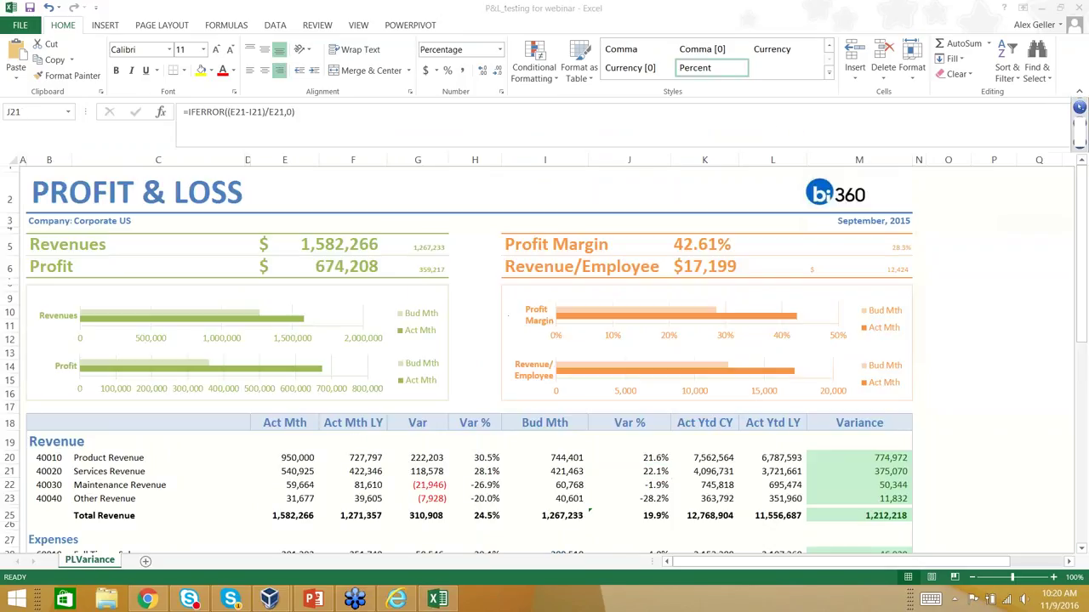
# - Open the AA24 HR and Payroll Report, expand Full Time - Salary to employee detail, then return to the Library
pyautogui.click(399, 600)
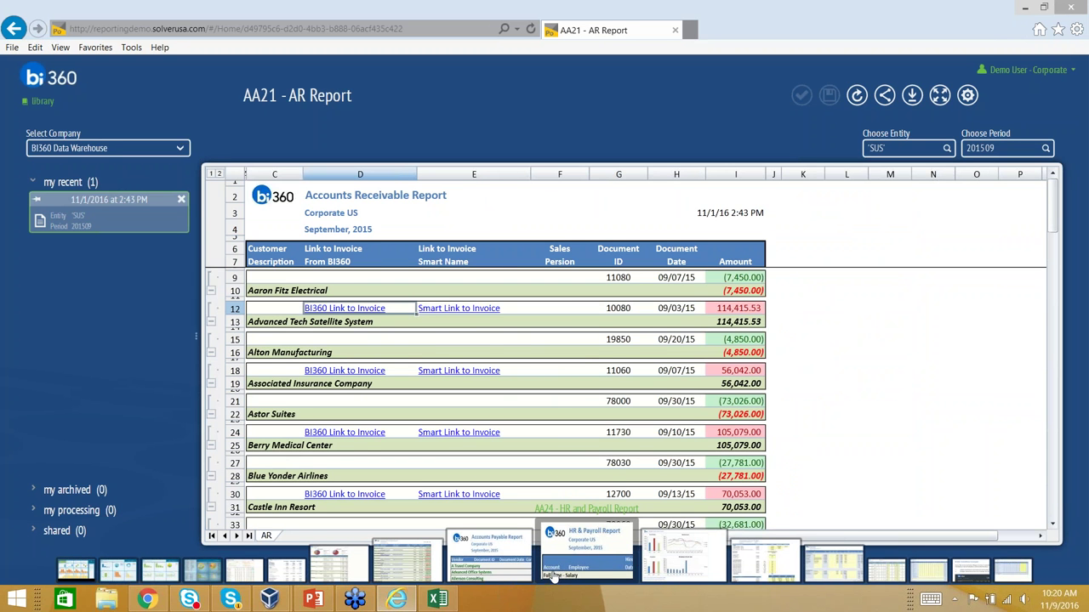
pyautogui.moveTo(534, 554)
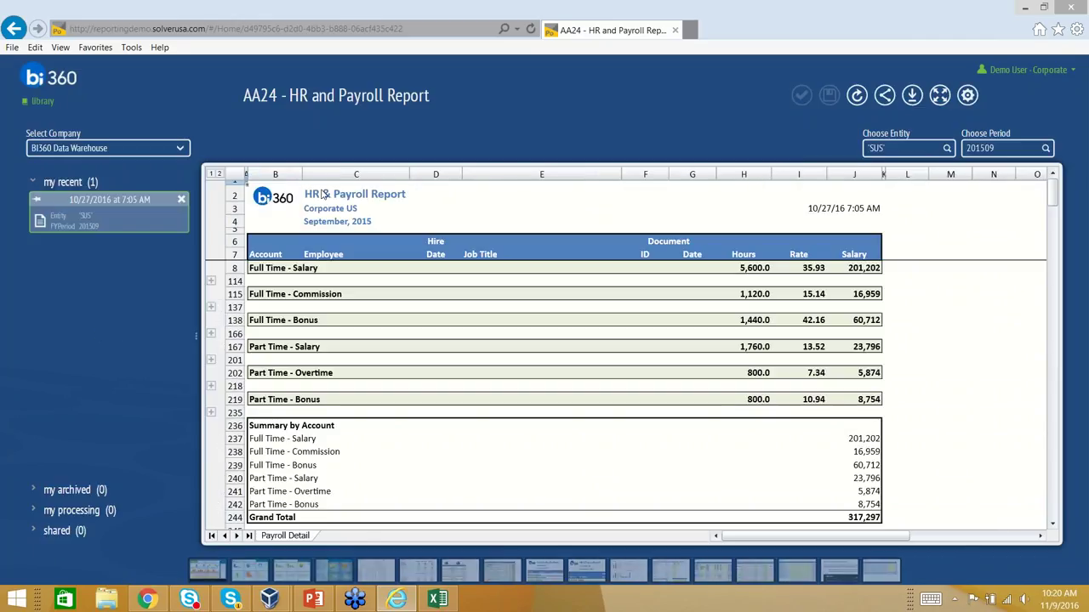
pyautogui.click(213, 284)
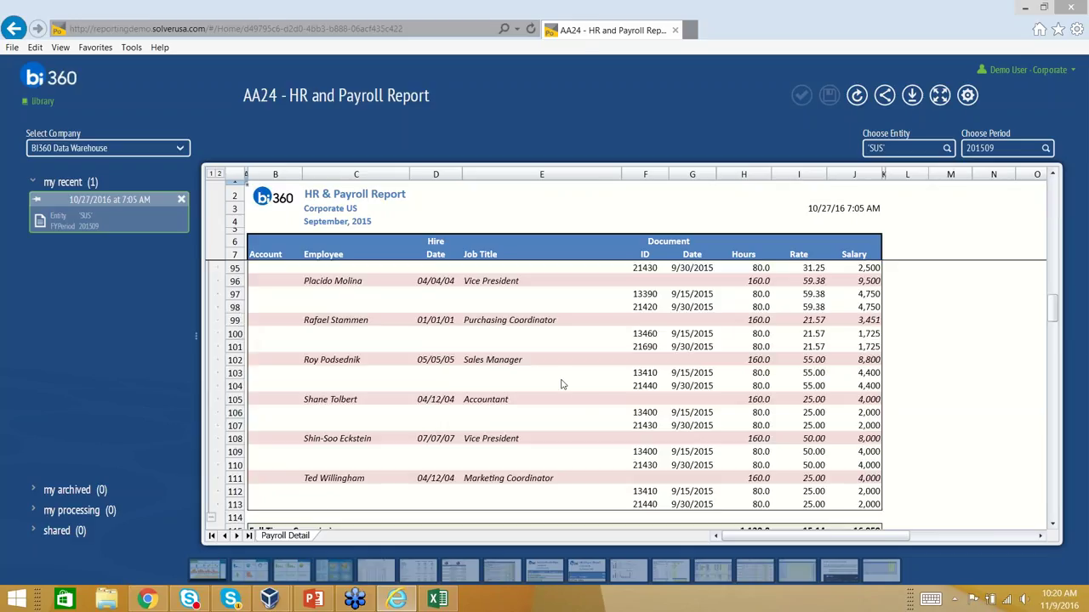
pyautogui.scroll(7, 561, 385)
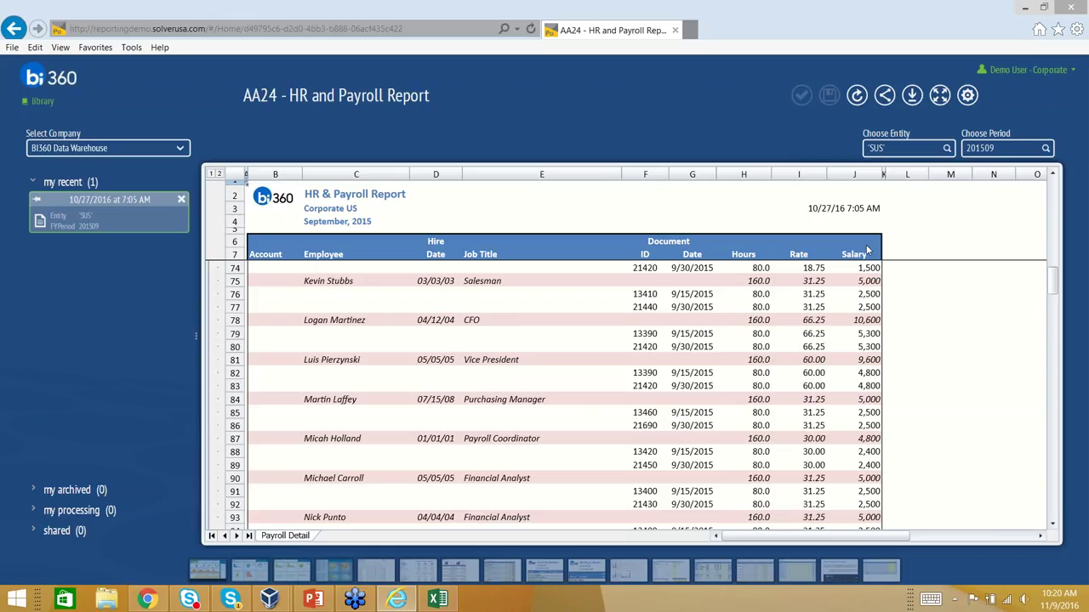
pyautogui.click(42, 102)
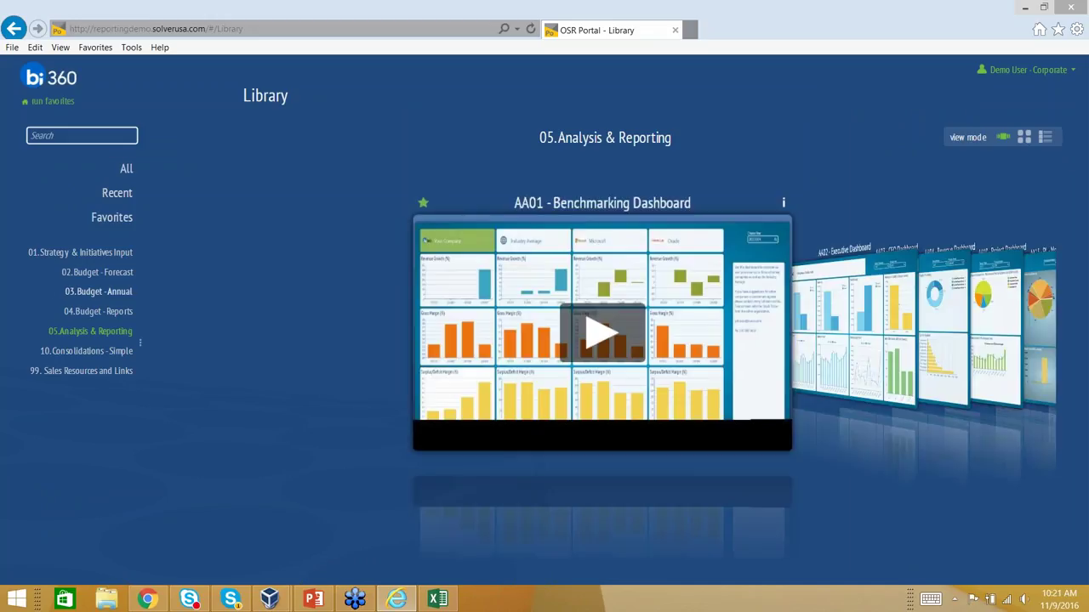
# - Browse the 03.Budget - Annual reports and open WB05 - Budget Model Expenses for SUS, department 400
pyautogui.click(102, 292)
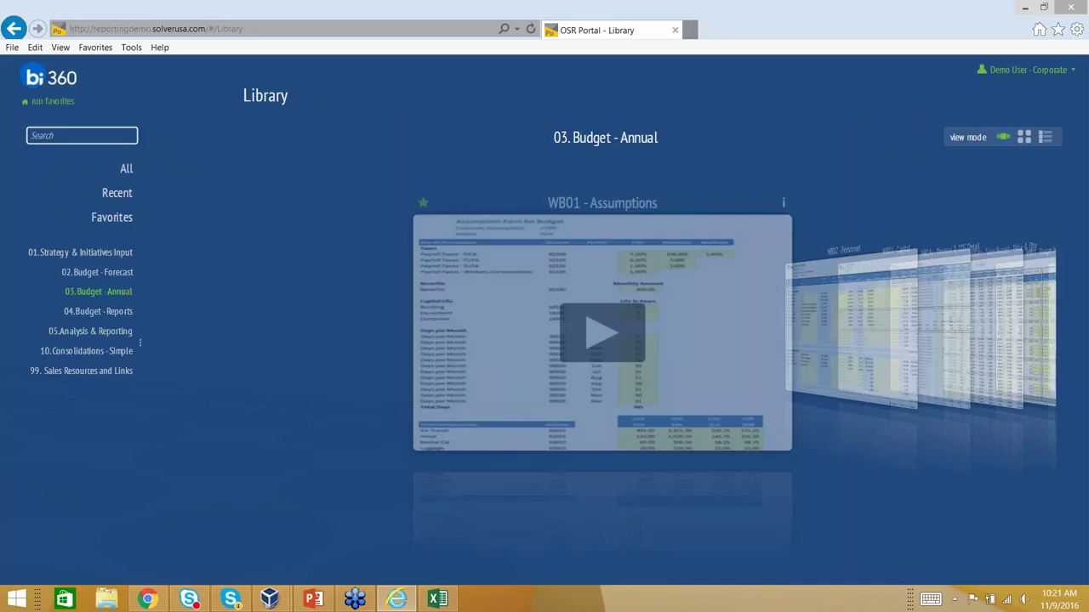
pyautogui.click(882, 336)
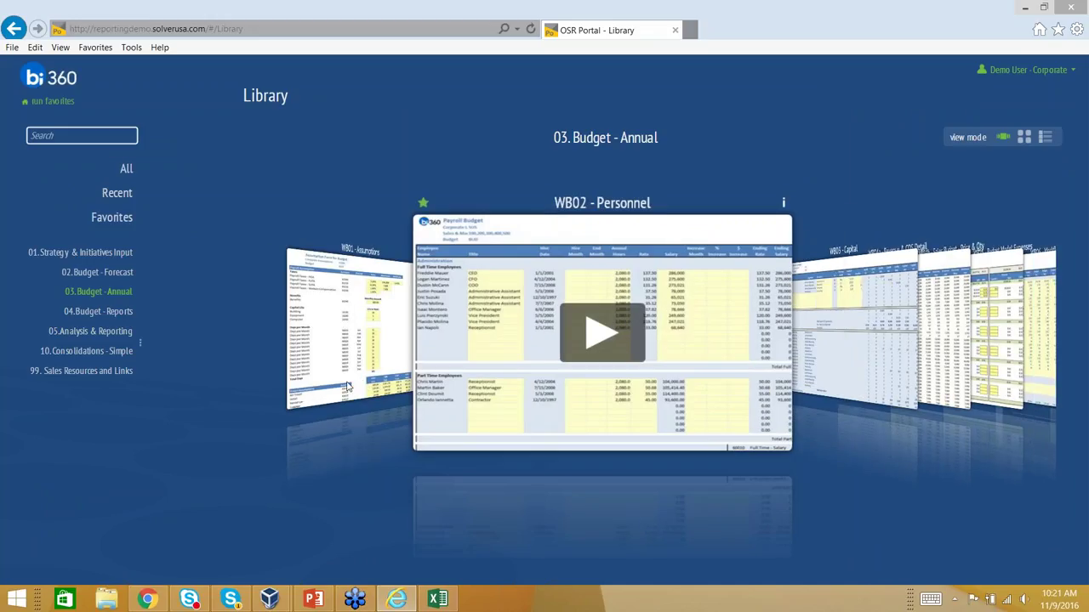
pyautogui.click(347, 388)
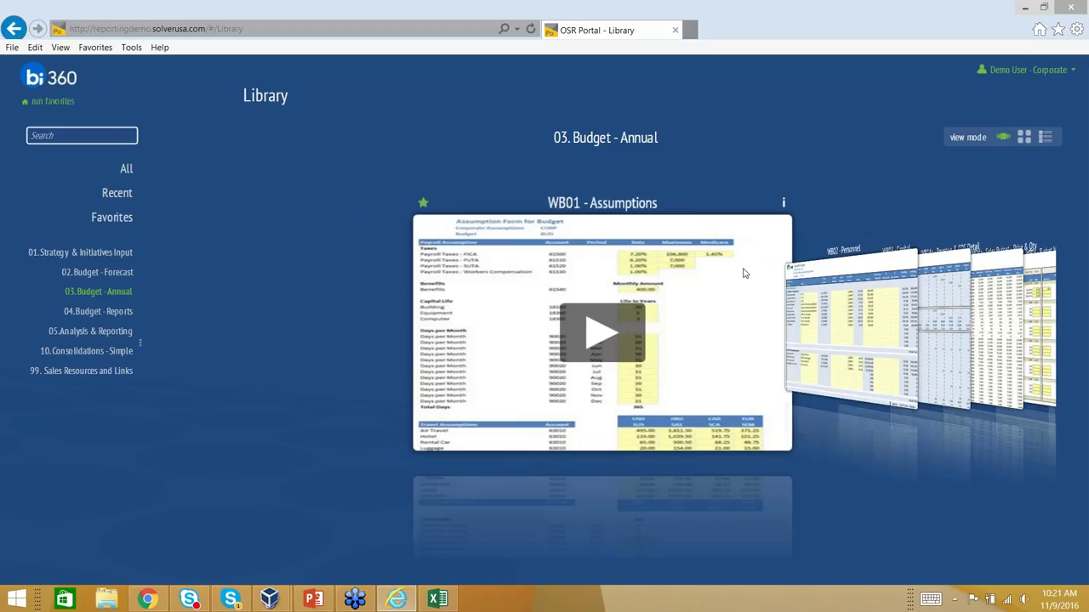
pyautogui.scroll(-2, 744, 273)
pyautogui.scroll(-1, 731, 281)
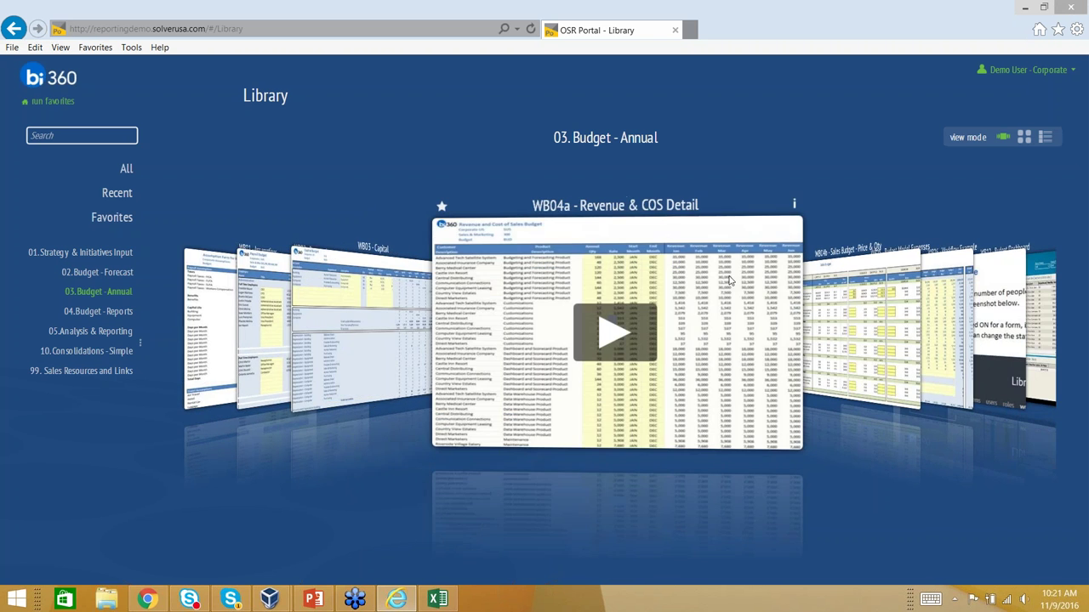
pyautogui.scroll(-1, 724, 285)
pyautogui.scroll(-1, 727, 281)
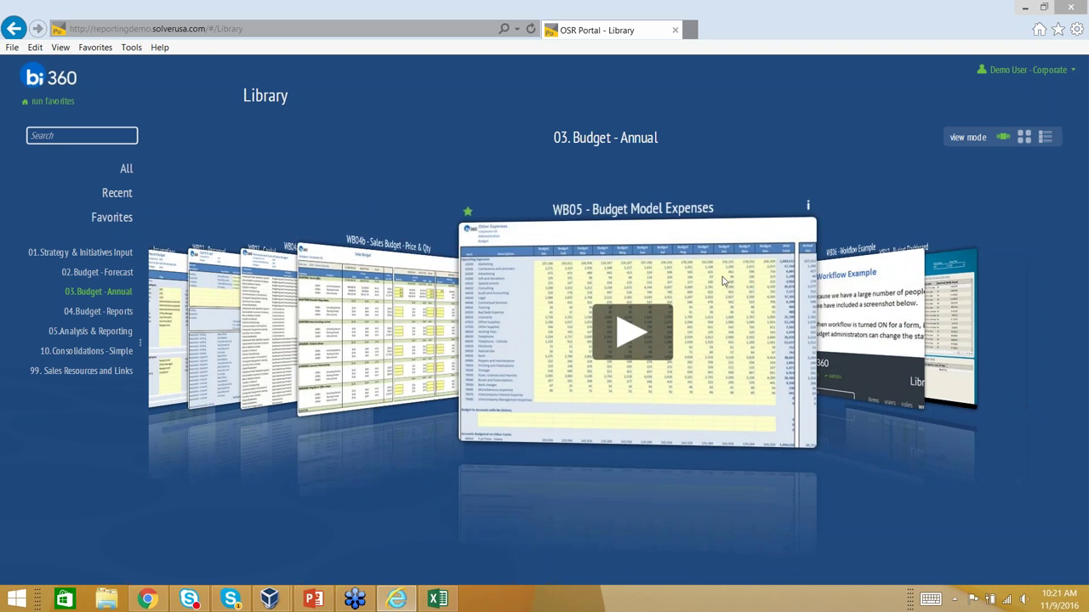
pyautogui.click(729, 281)
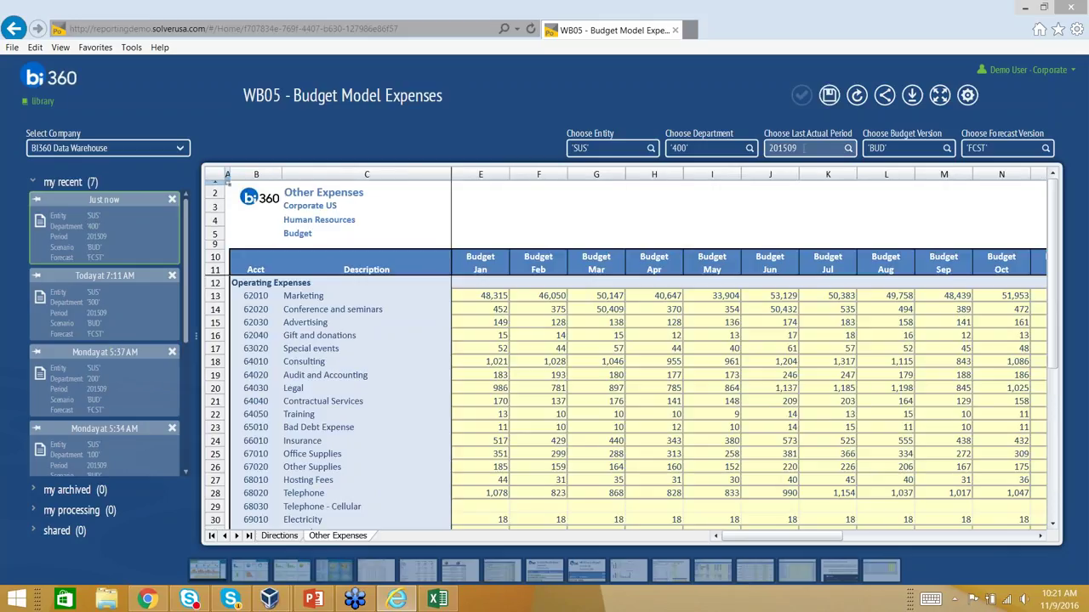
# - Expand the report sheet, then reload the BI360 portal from its home address
pyautogui.click(943, 97)
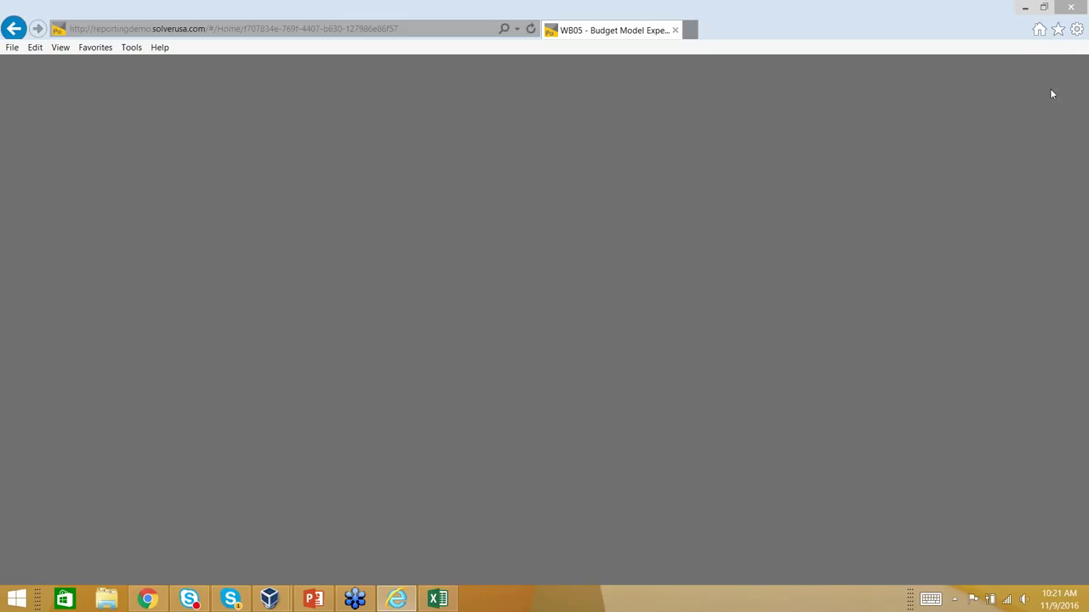
pyautogui.click(357, 29)
pyautogui.press('Return')
pyautogui.click(226, 28)
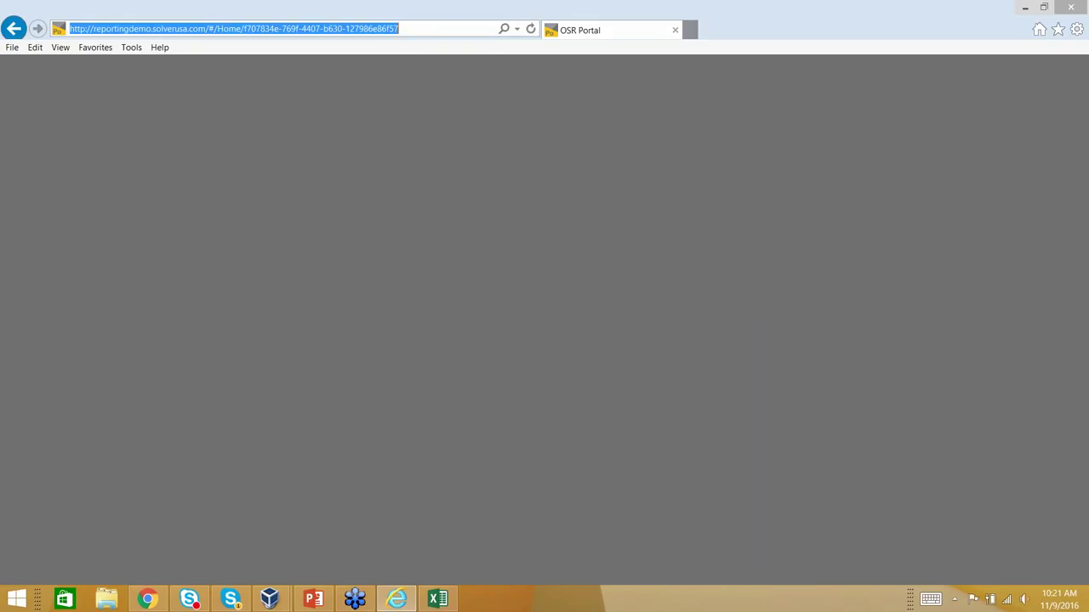
pyautogui.write('reportingdemo.solverusa.com/')
pyautogui.press('Return')
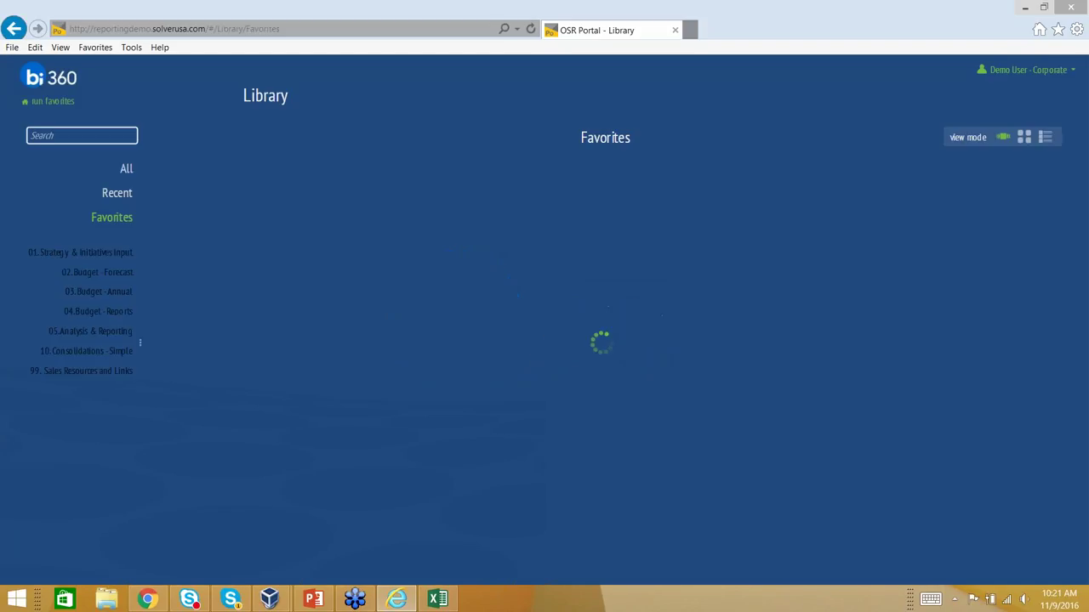
# - Reopen WB05 - Budget Model Expenses from the 03. Budget - Annual library carousel
pyautogui.click(98, 291)
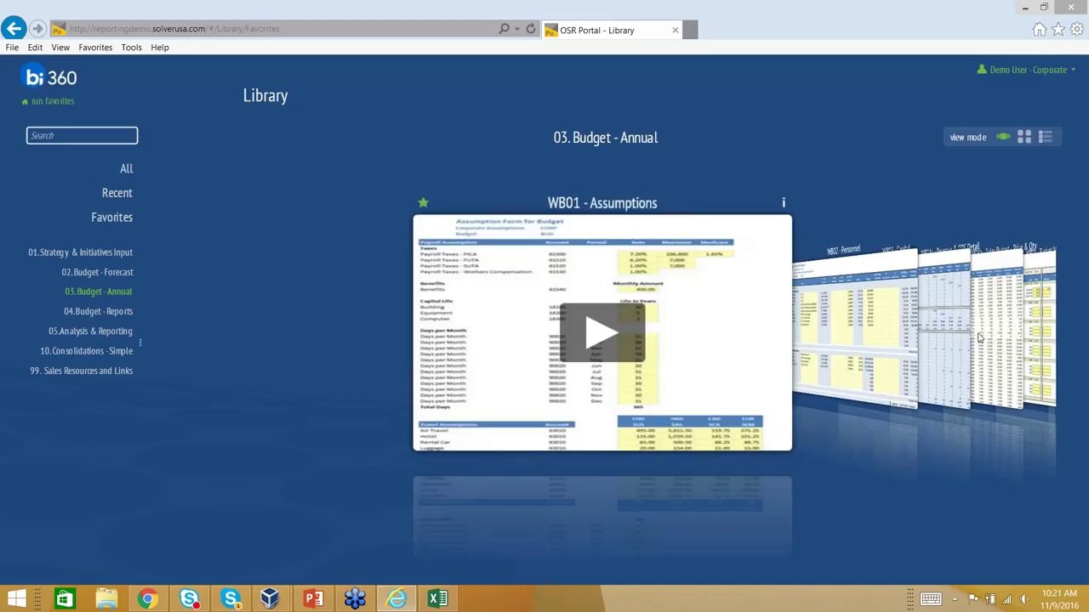
pyautogui.click(967, 336)
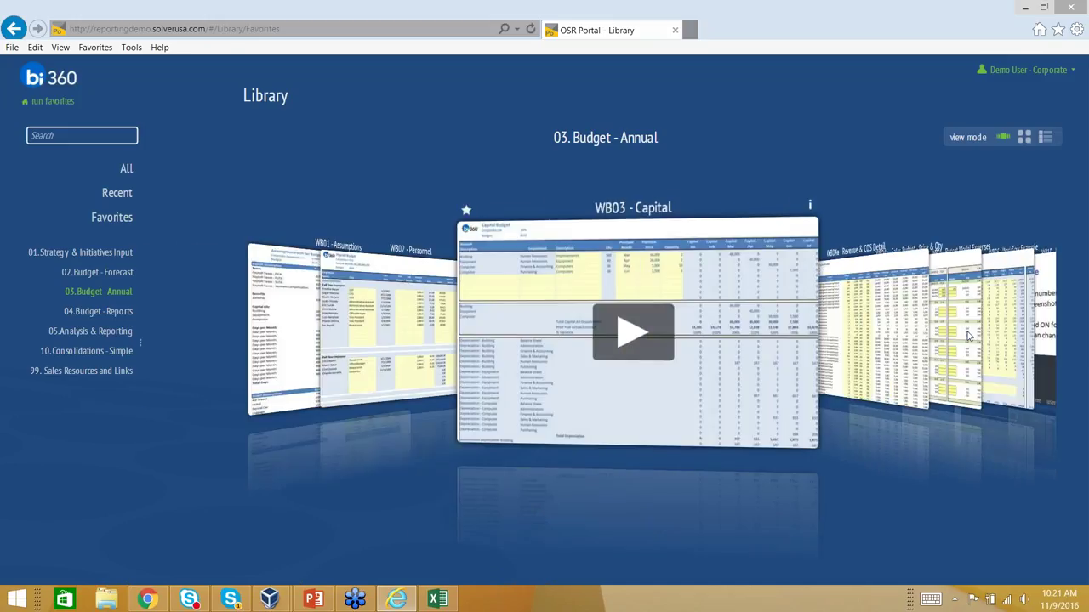
pyautogui.click(382, 264)
pyautogui.click(507, 332)
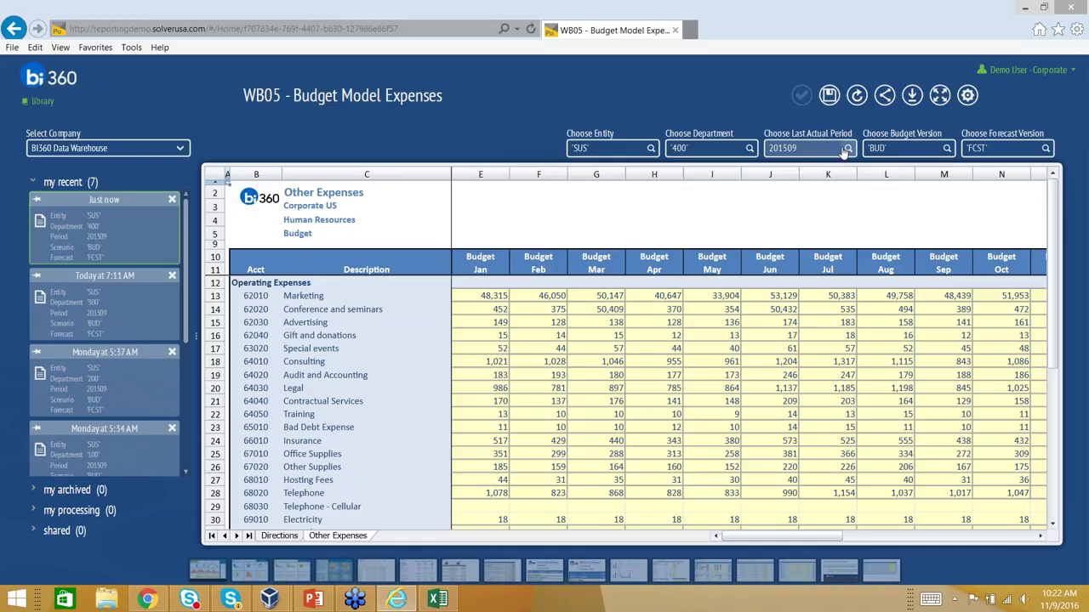
# - Expand the Other Expenses sheet to full width and scroll across to the Actual columns and back
pyautogui.click(939, 95)
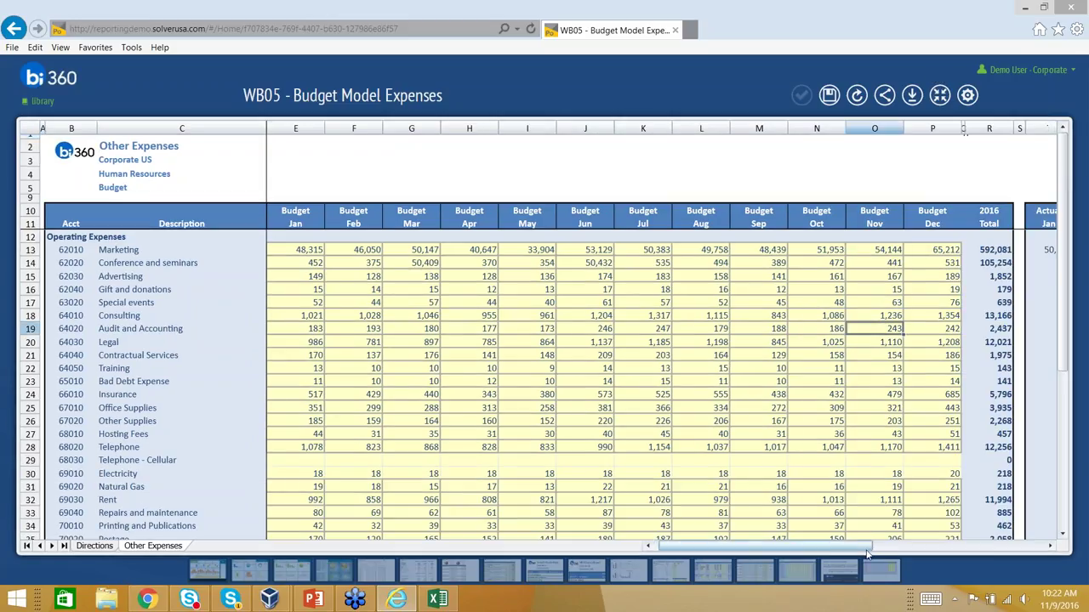
pyautogui.moveTo(868, 554); pyautogui.dragTo(1001, 554)
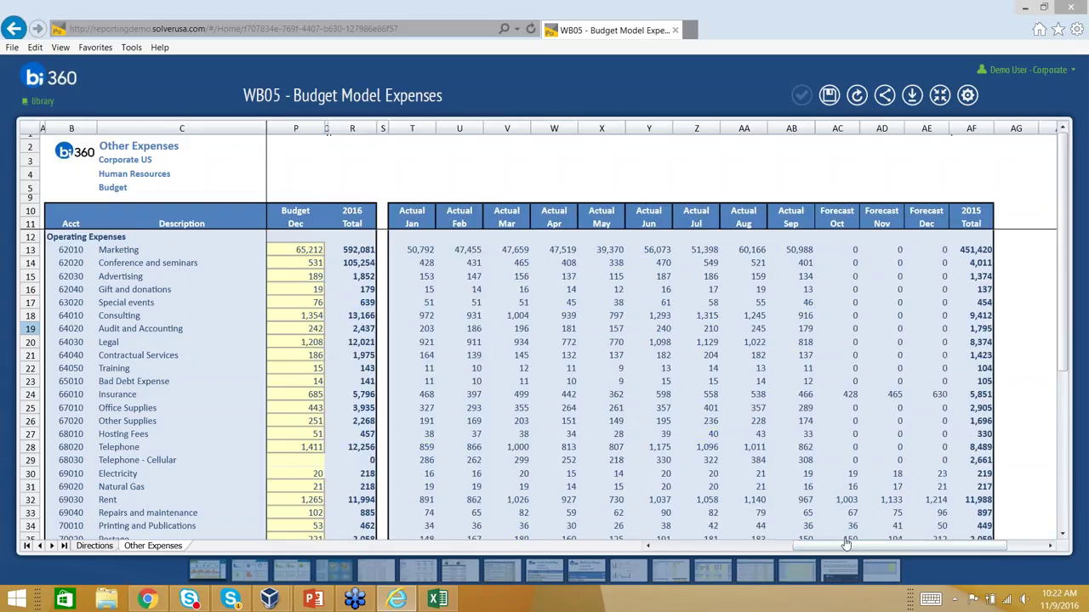
pyautogui.moveTo(823, 548); pyautogui.dragTo(680, 549)
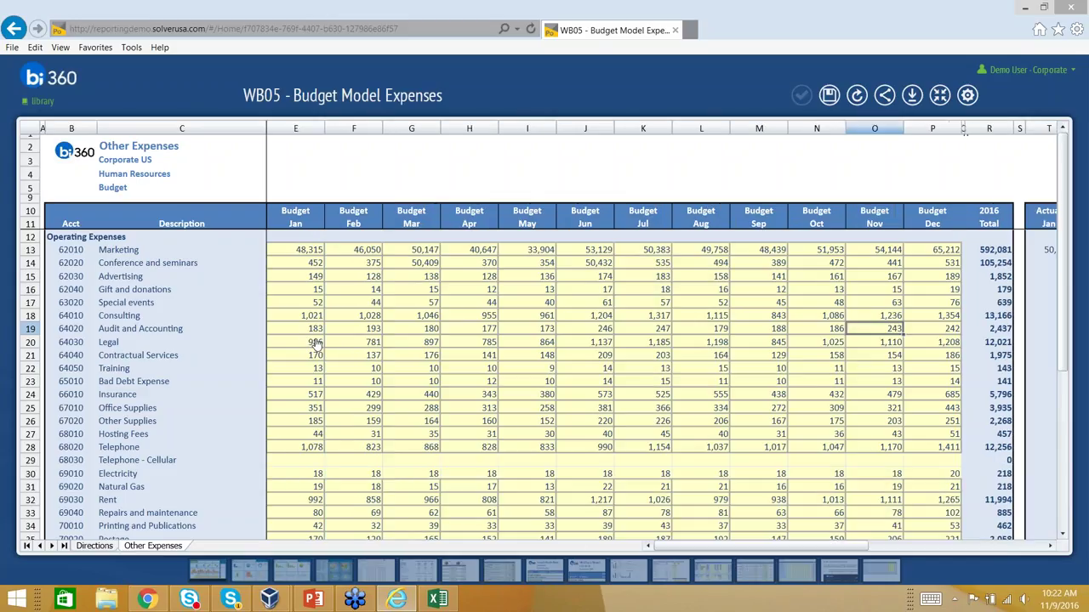
# - Open the spreading dialog for row 29, 68030 Telephone - Cellular
pyautogui.click(316, 343)
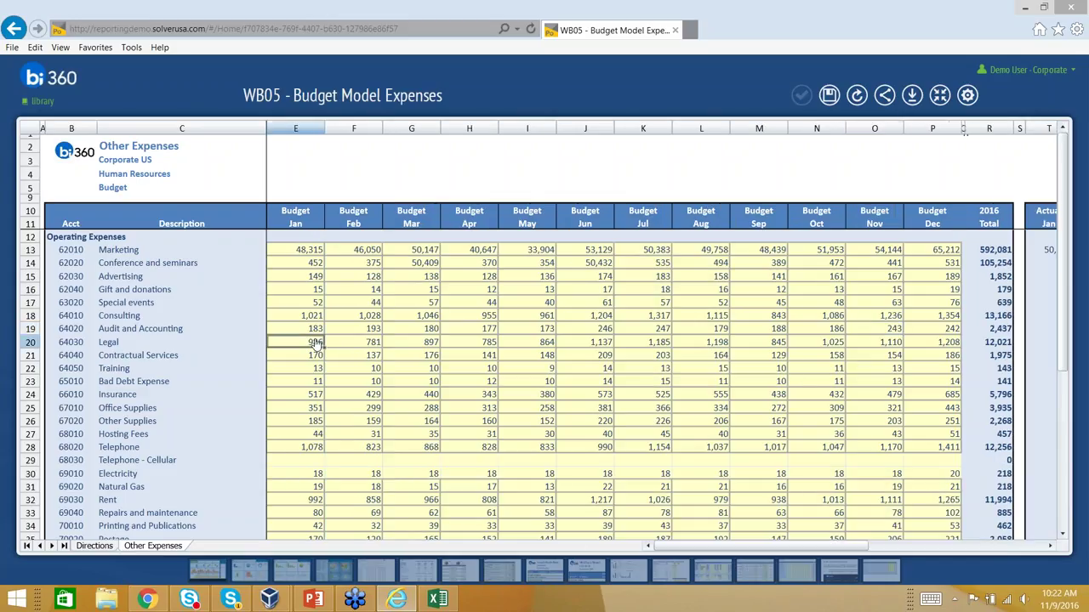
pyautogui.click(304, 464)
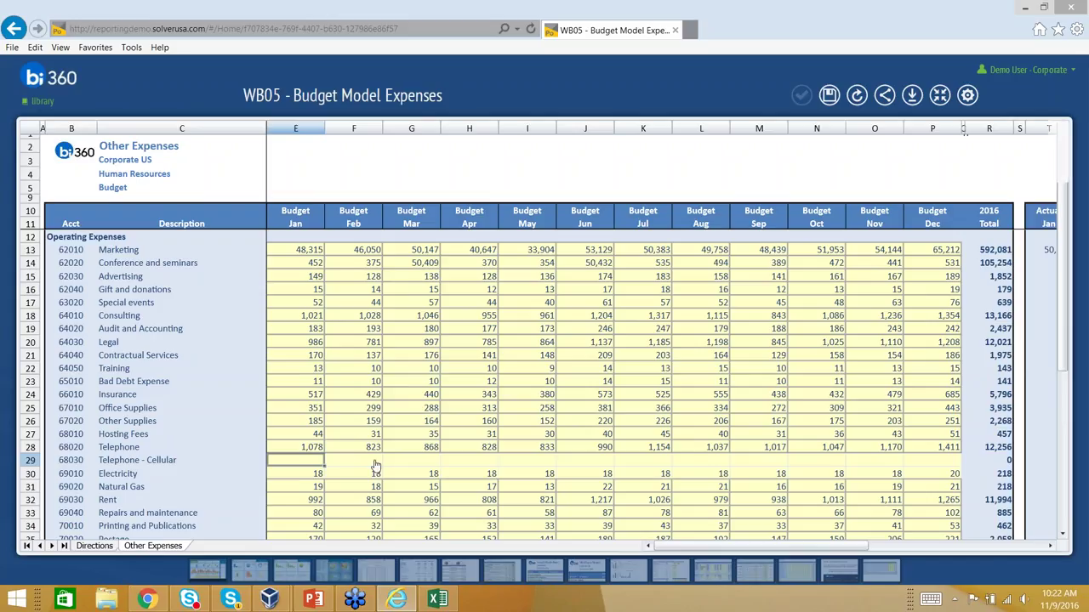
pyautogui.doubleClick(375, 466)
# - Spread History Query values into Telephone - Cellular, raise each by 6%, and write them to the sheet
pyautogui.click(360, 270)
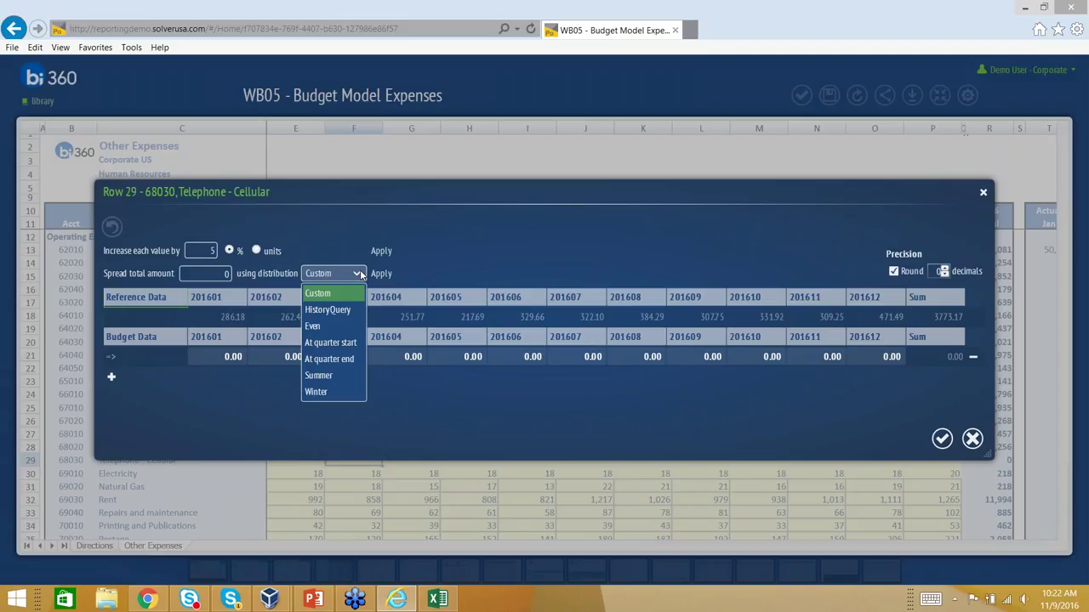
pyautogui.click(327, 311)
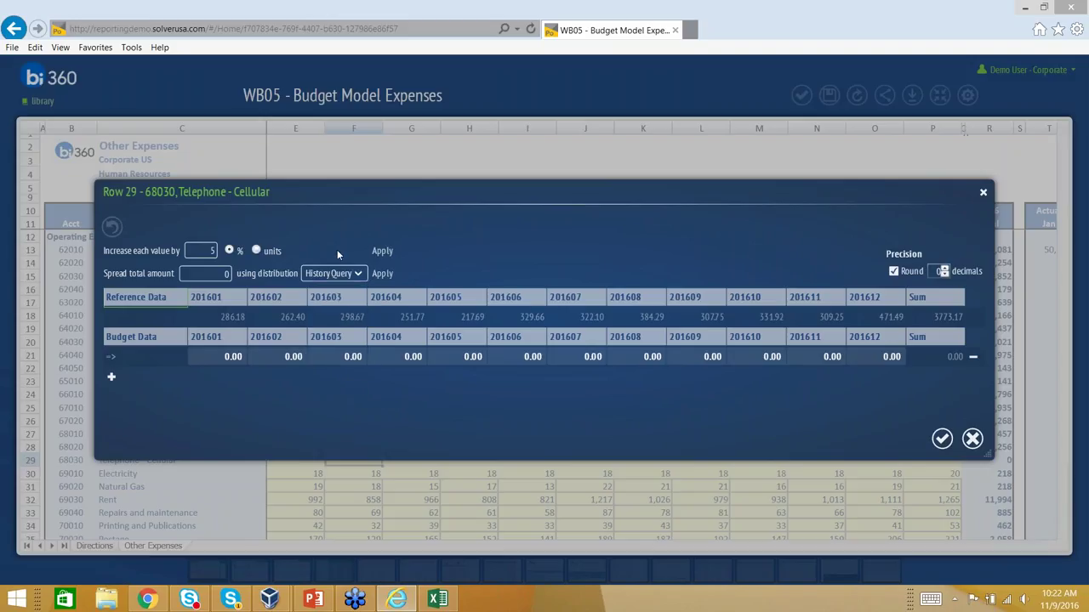
pyautogui.click(380, 276)
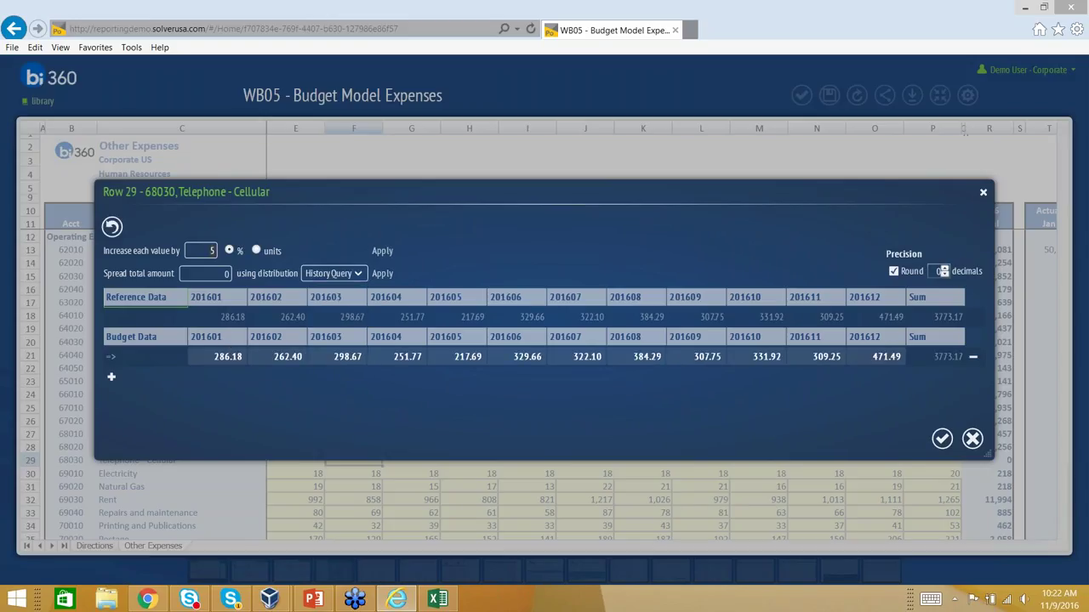
pyautogui.click(384, 251)
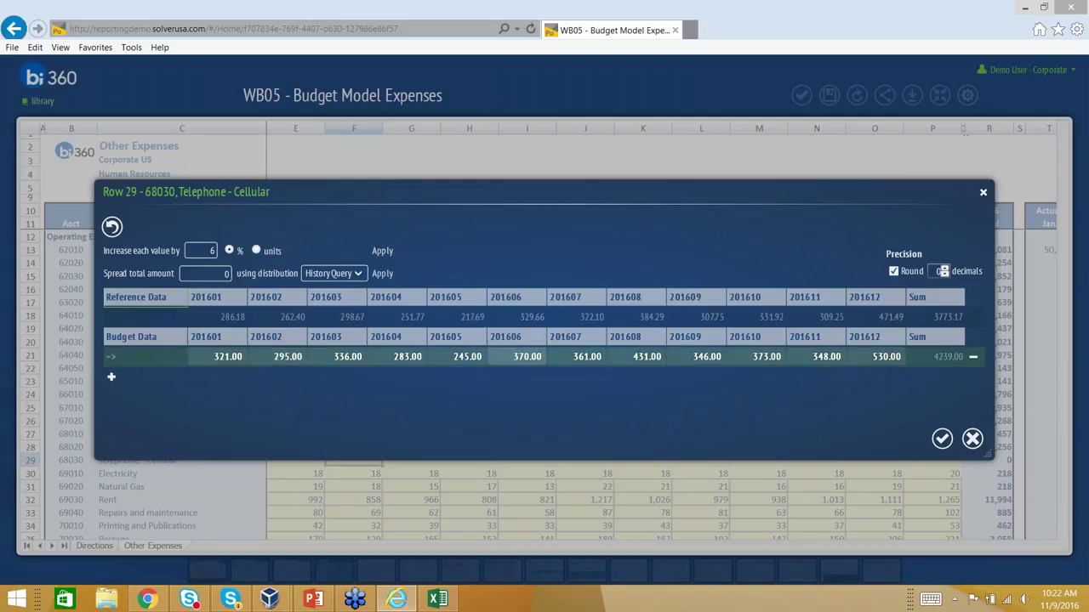
pyautogui.click(942, 438)
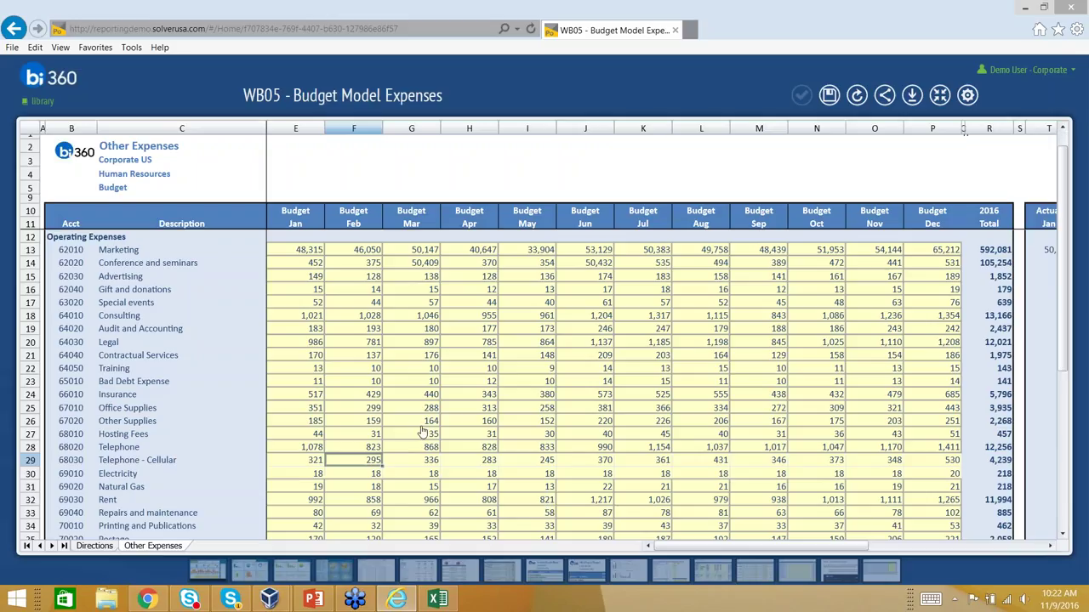
pyautogui.scroll(-2, 422, 432)
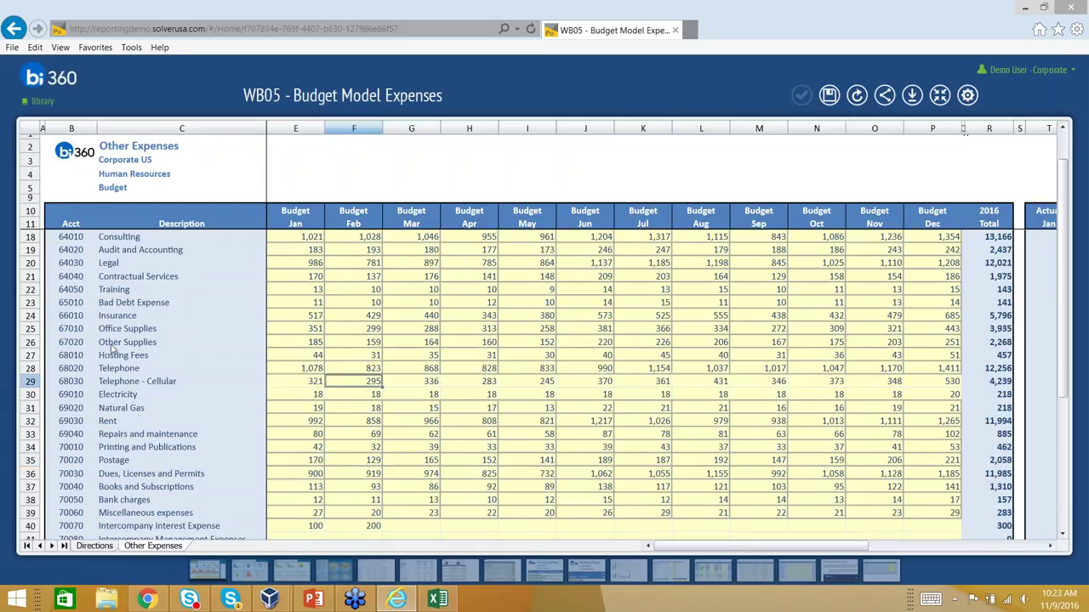
pyautogui.scroll(1, 164, 347)
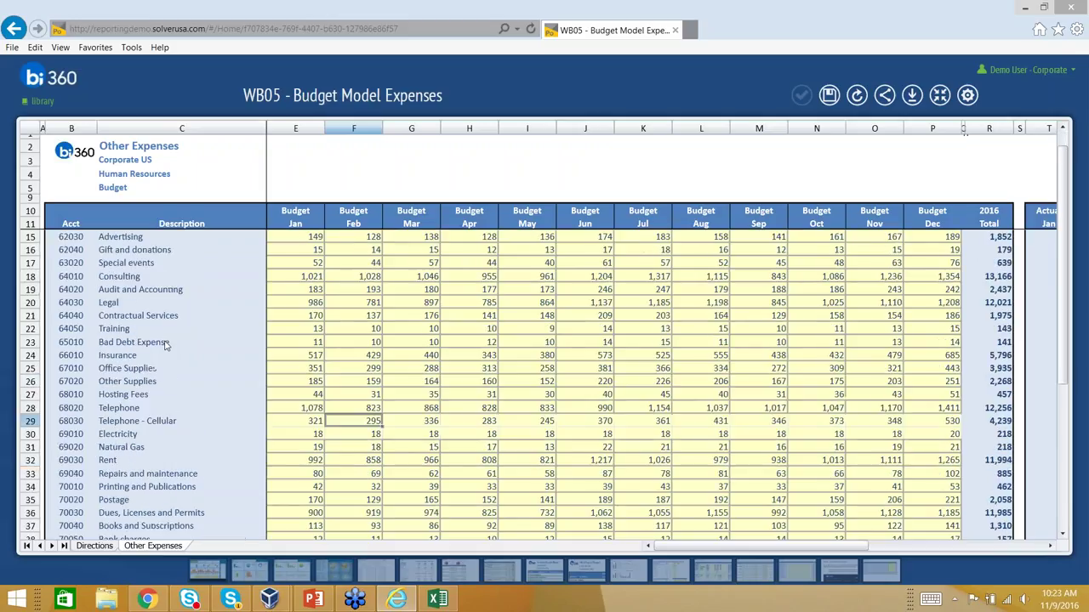
# - Add an 'Event for WEbinar' detail line of 123124 in January to Special events, then collapse the sheet
pyautogui.click(370, 266)
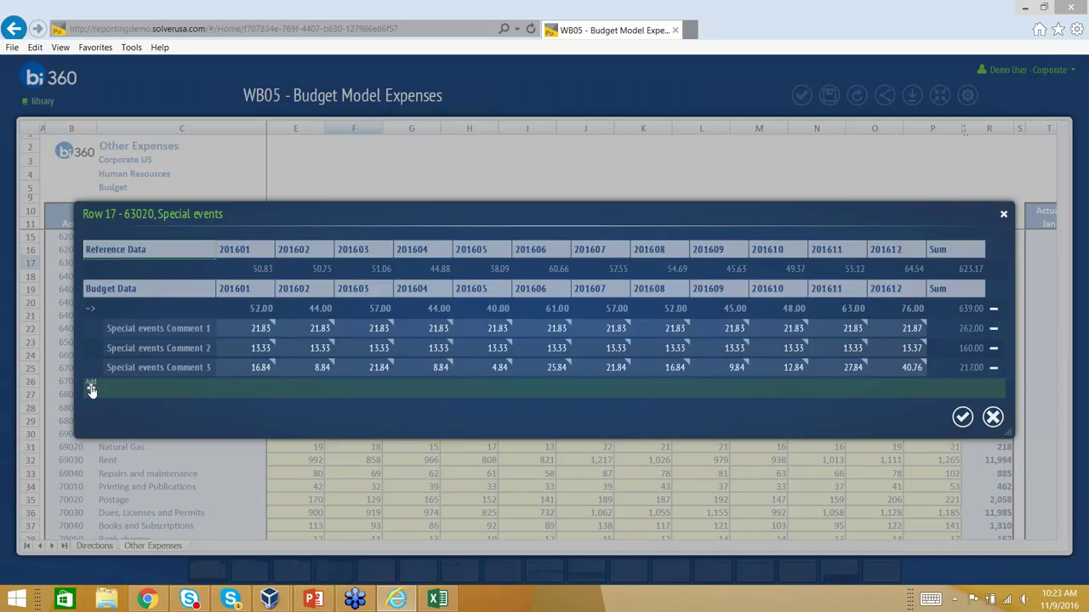
pyautogui.click(90, 397)
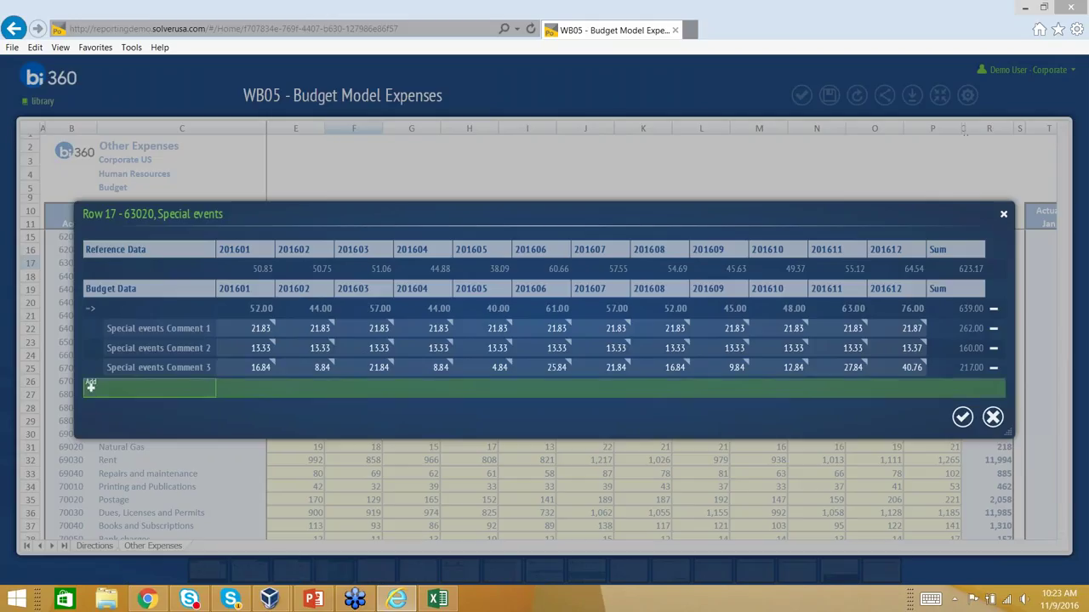
pyautogui.write('Event for')
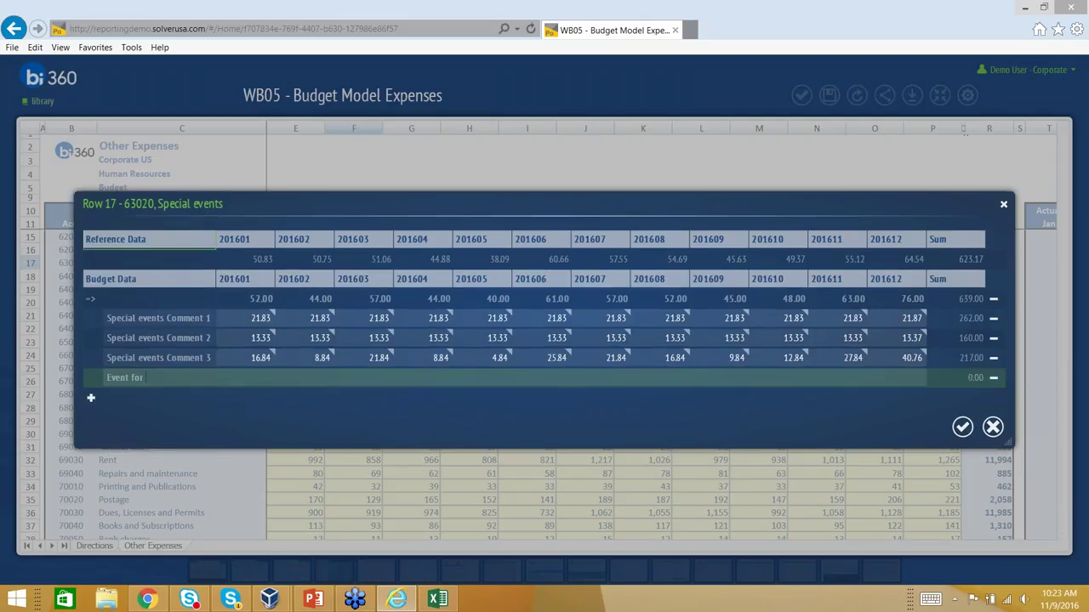
pyautogui.write(' WEbinar')
pyautogui.press('Return')
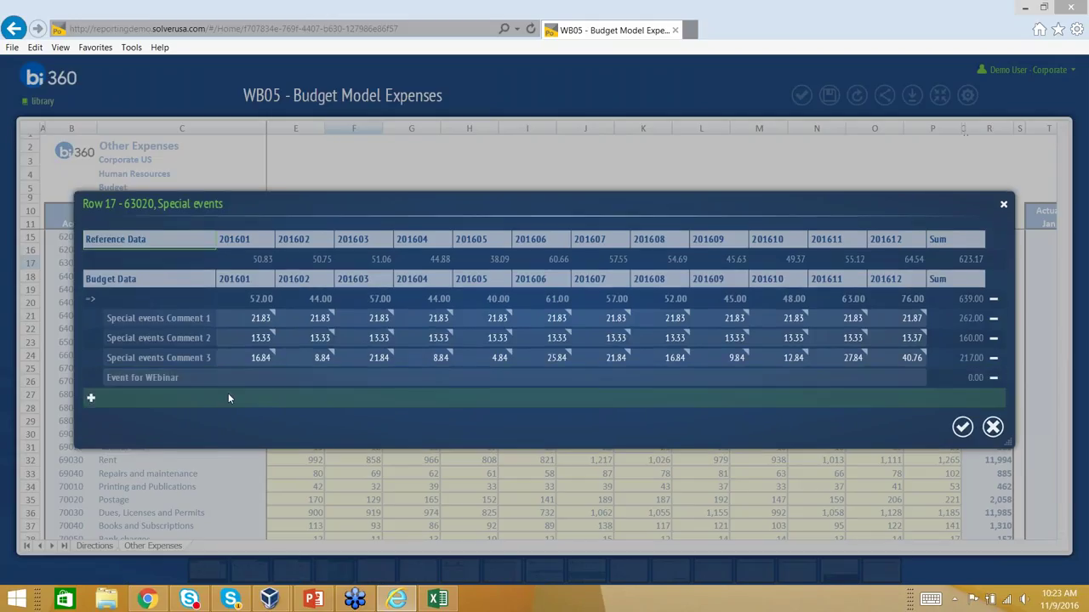
pyautogui.press('Tab')
pyautogui.write('123124')
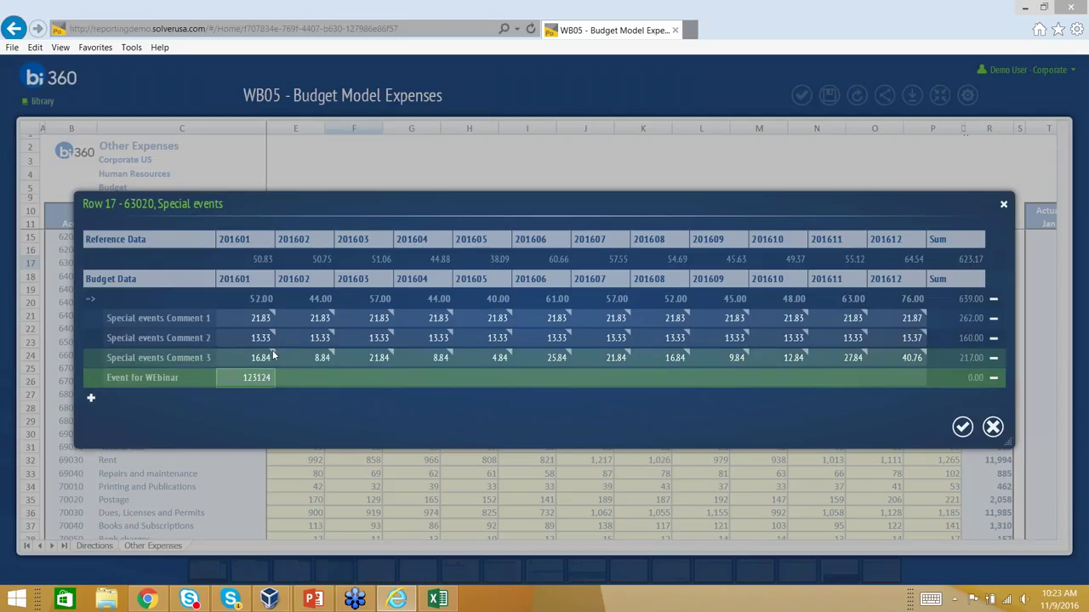
pyautogui.click(271, 353)
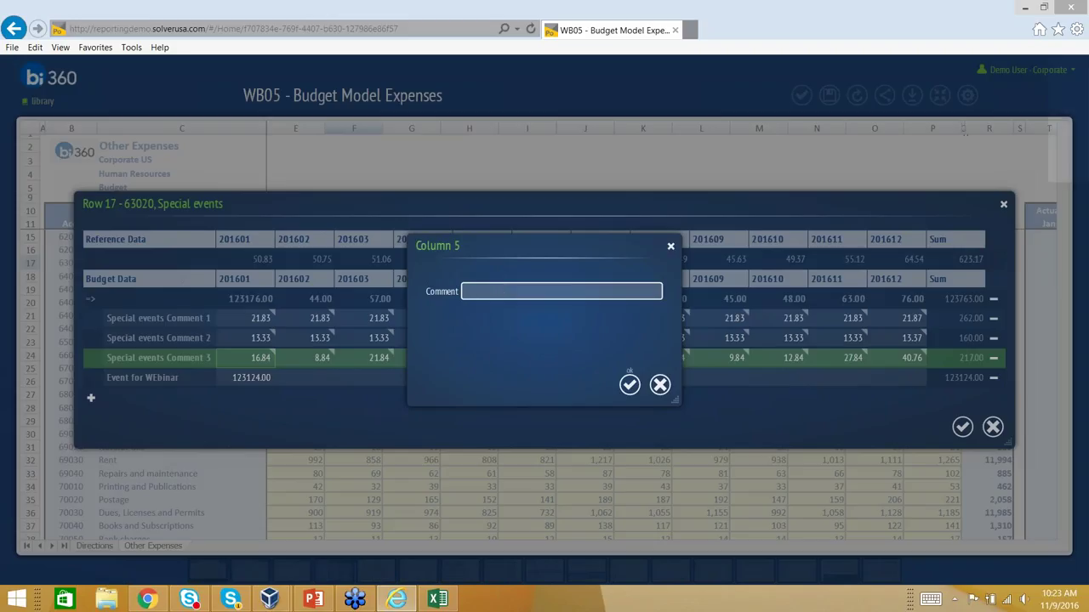
pyautogui.click(629, 385)
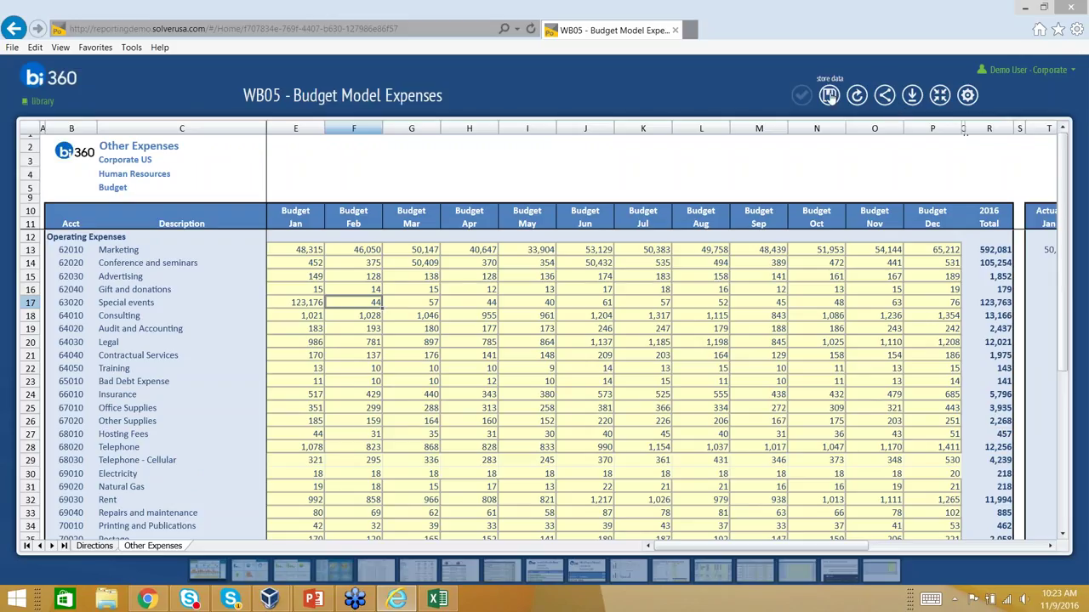
pyautogui.click(939, 96)
pyautogui.click(939, 96)
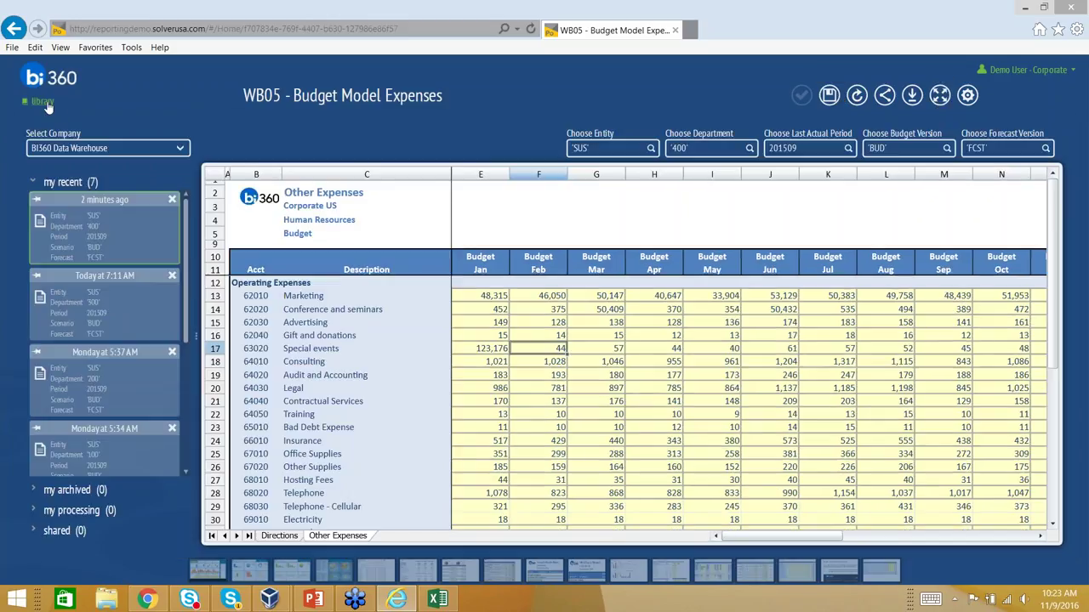
# - Leave WB05 without saving changes and show the 04. Budget - Reports library
pyautogui.click(42, 100)
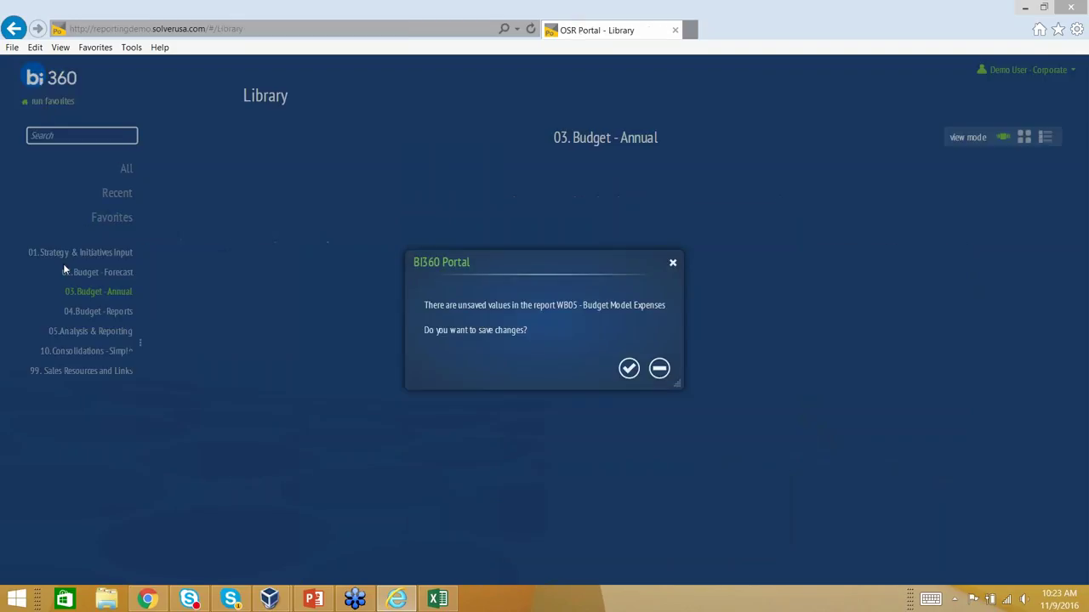
pyautogui.click(659, 369)
pyautogui.click(82, 314)
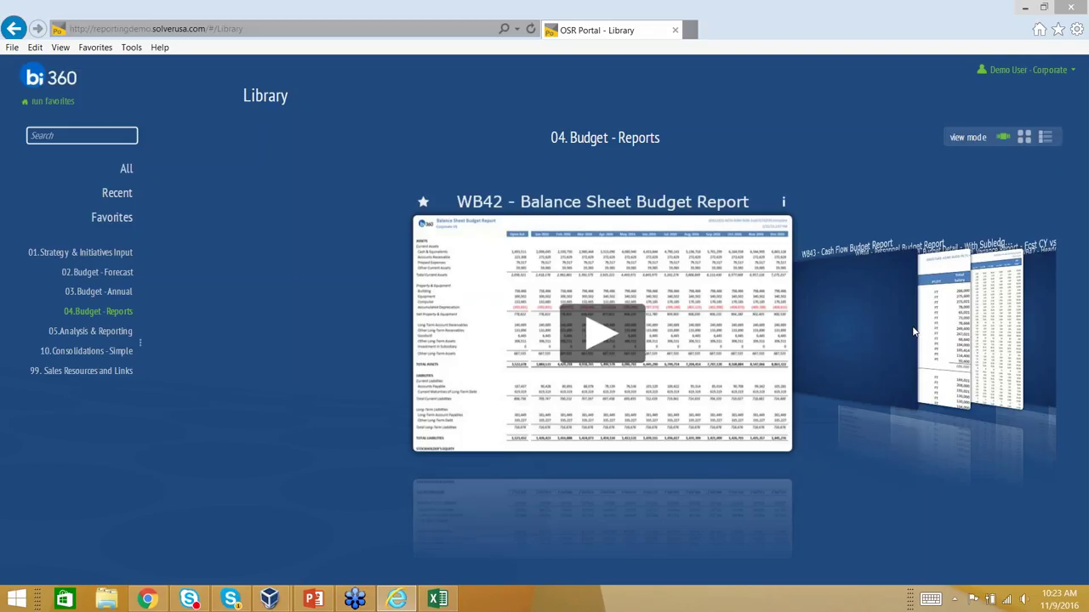
# - Rotate the carousel to WB47 - Headcount Report and preview the VirtualBox windows
pyautogui.click(915, 331)
pyautogui.click(914, 332)
pyautogui.click(915, 332)
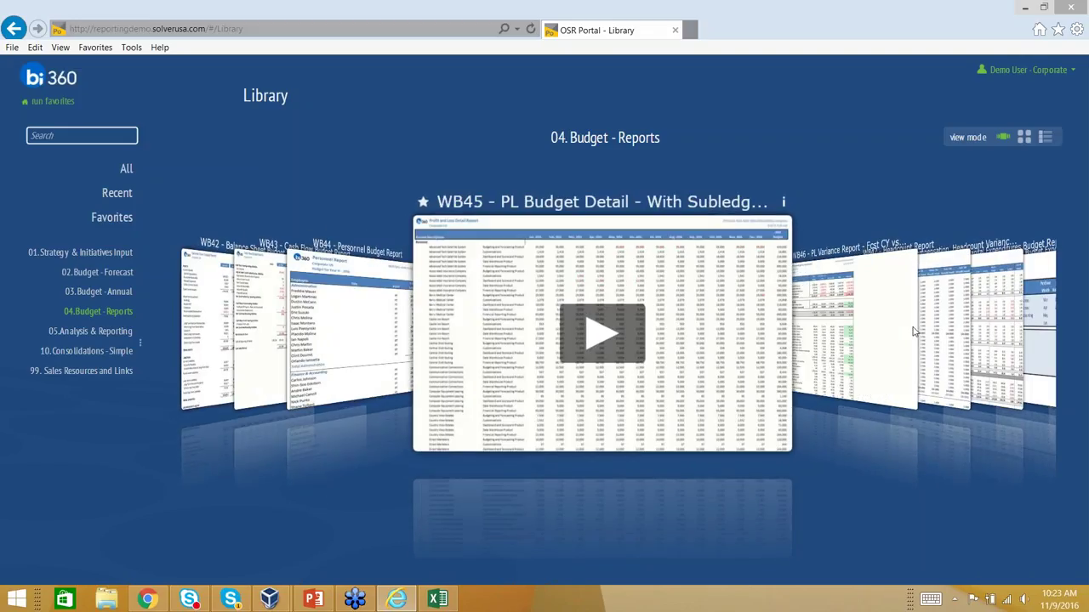
pyautogui.click(915, 331)
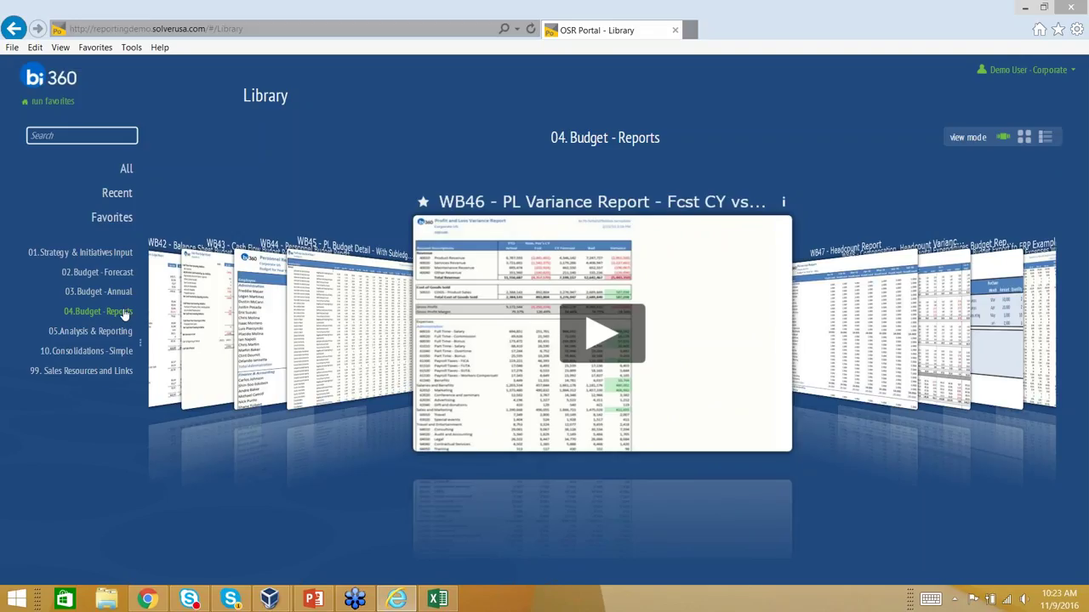
pyautogui.click(833, 283)
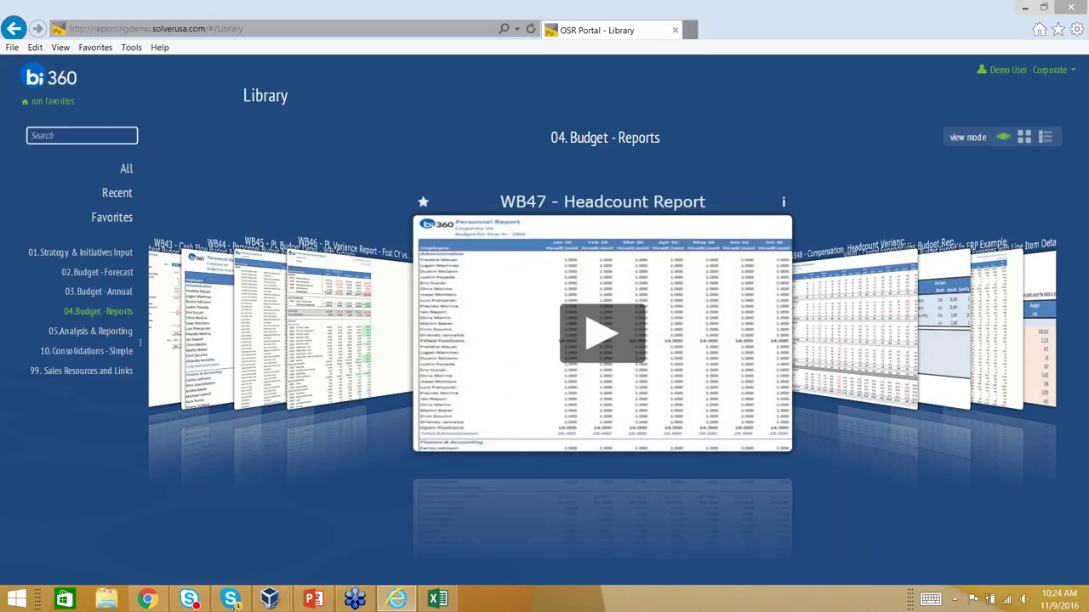
pyautogui.click(253, 604)
# - Switch the BI360 Demo virtual machine to full-screen mode and launch Excel 2013
pyautogui.click(348, 531)
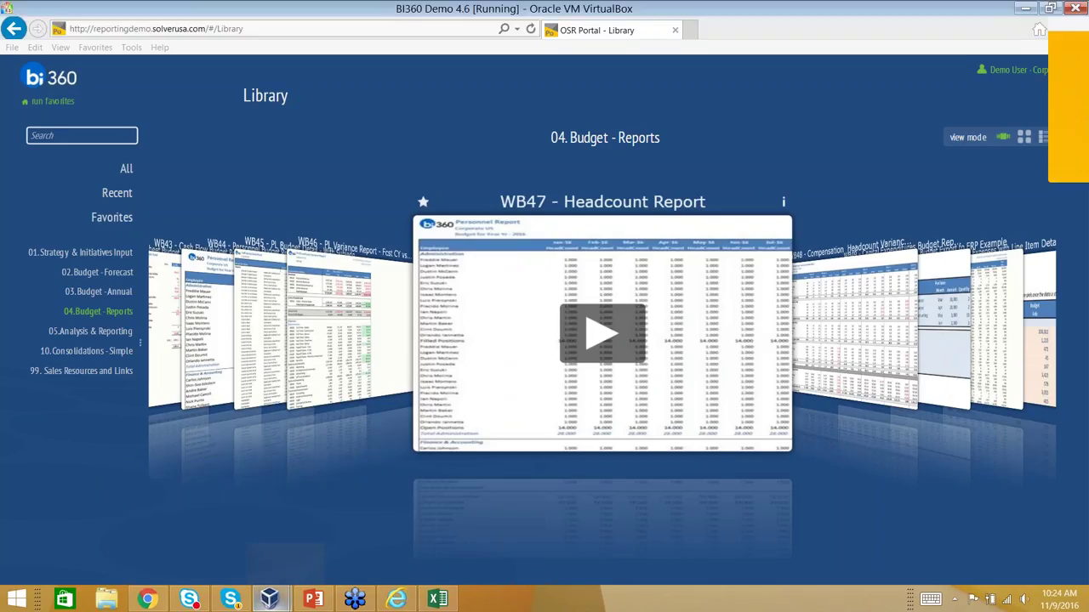
pyautogui.click(28, 21)
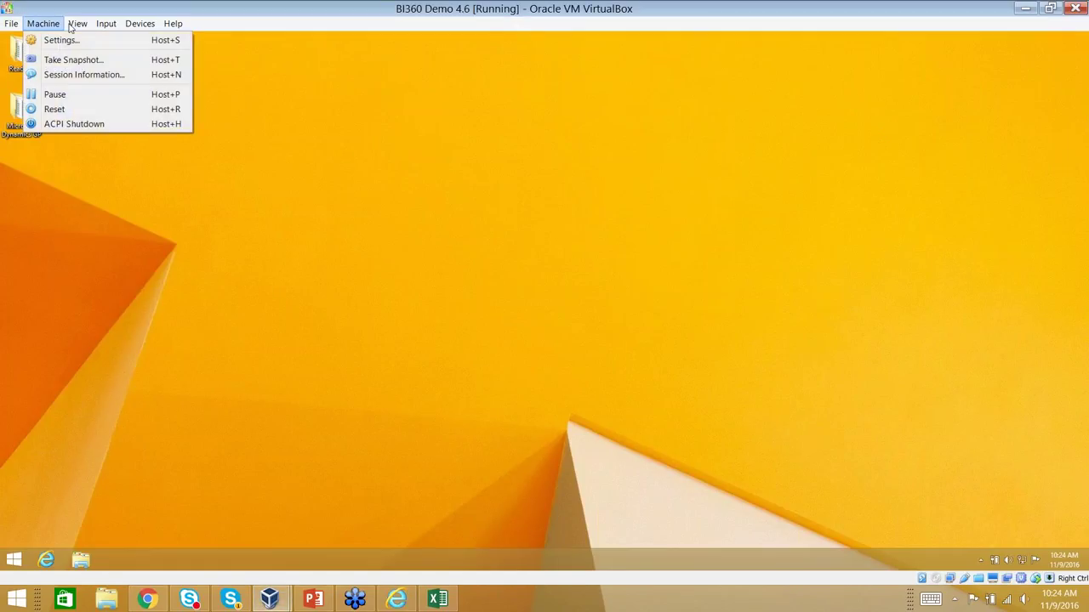
pyautogui.moveTo(78, 23)
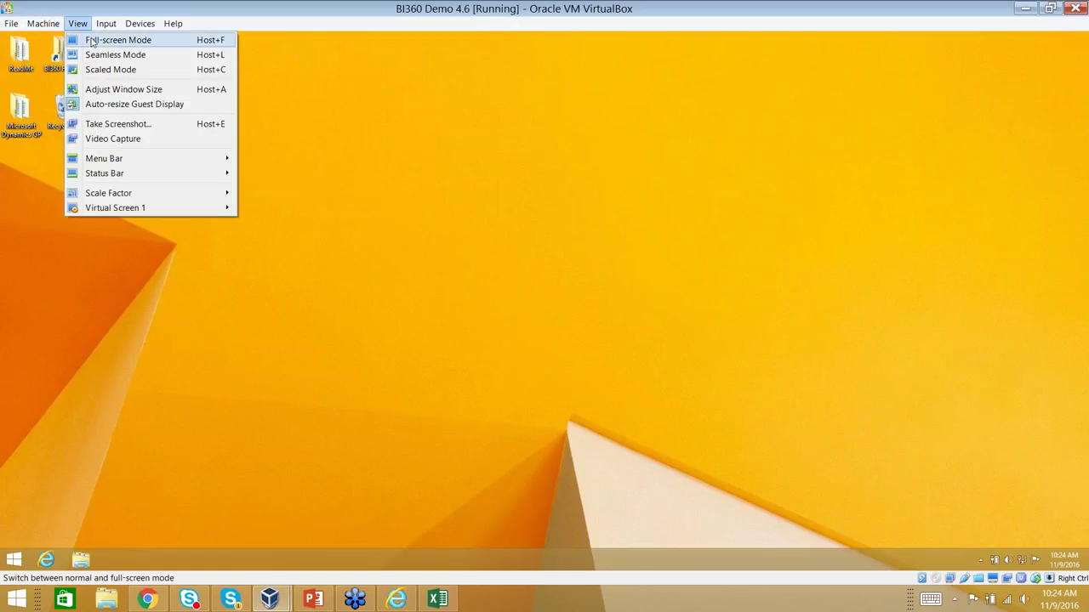
pyautogui.click(93, 42)
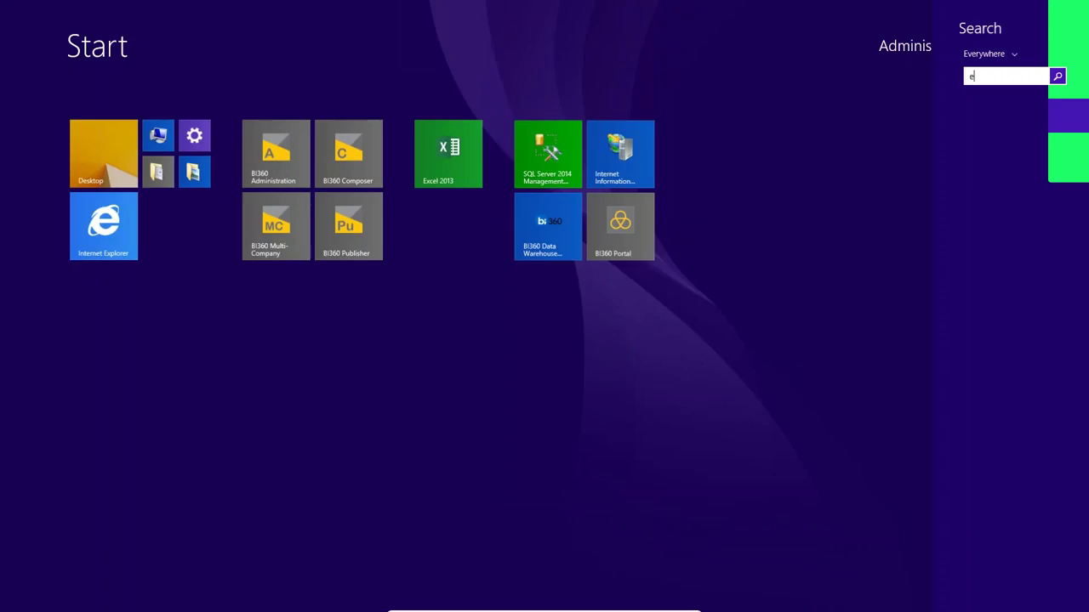
pyautogui.press('Return')
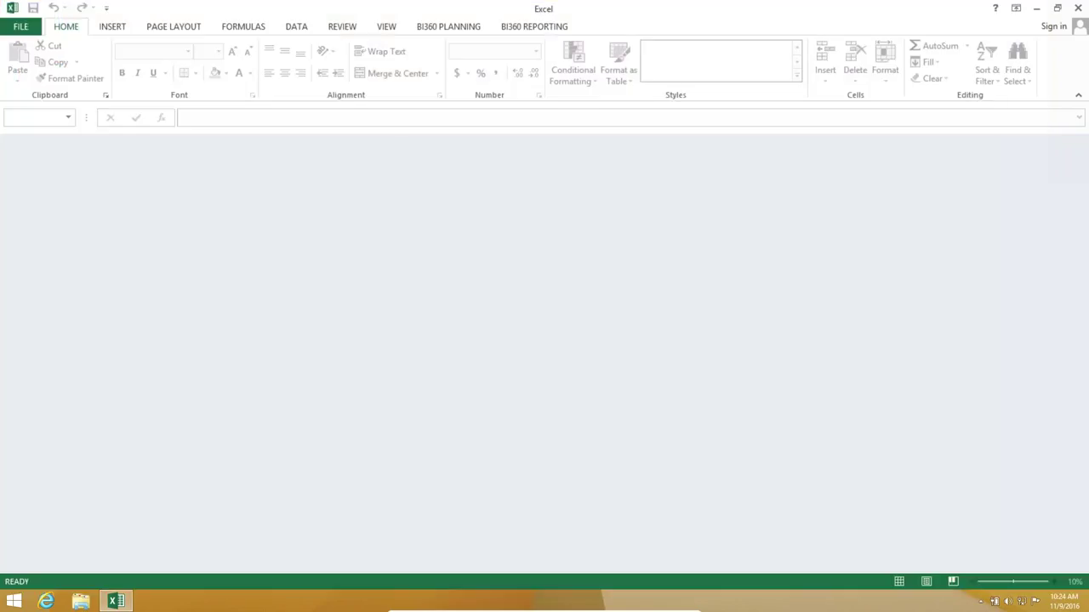
# - Create a New Blank report workbook from the BI360 REPORTING ribbon tab
pyautogui.click(455, 27)
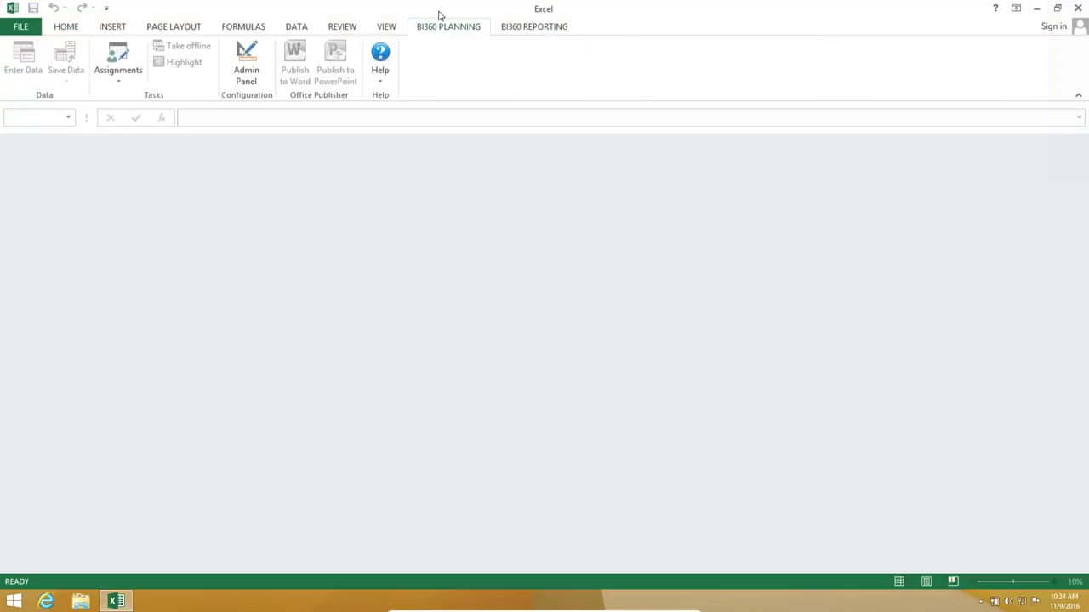
pyautogui.click(504, 31)
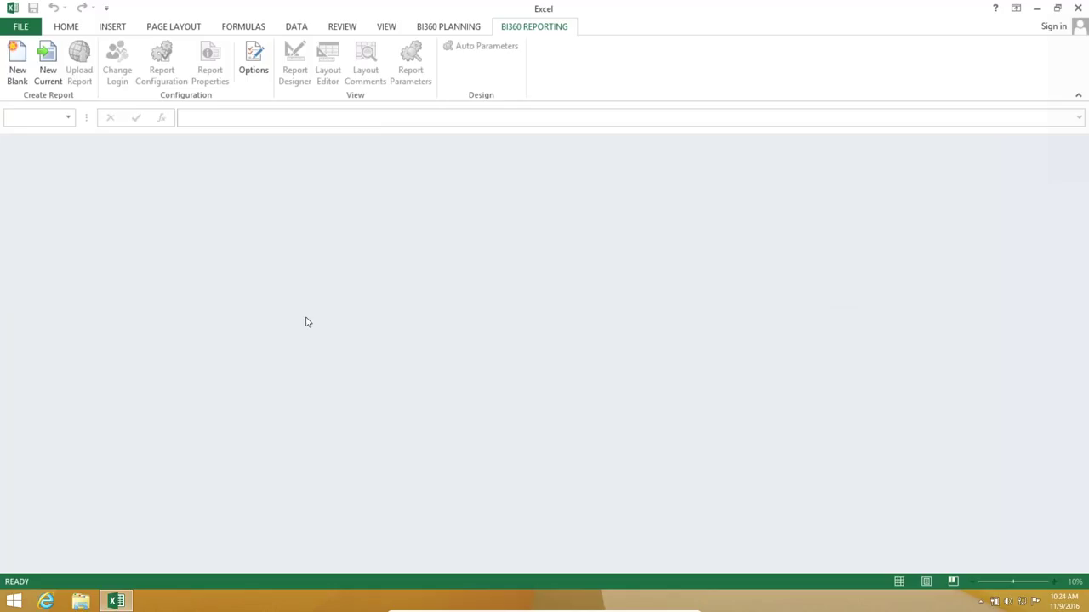
pyautogui.click(17, 64)
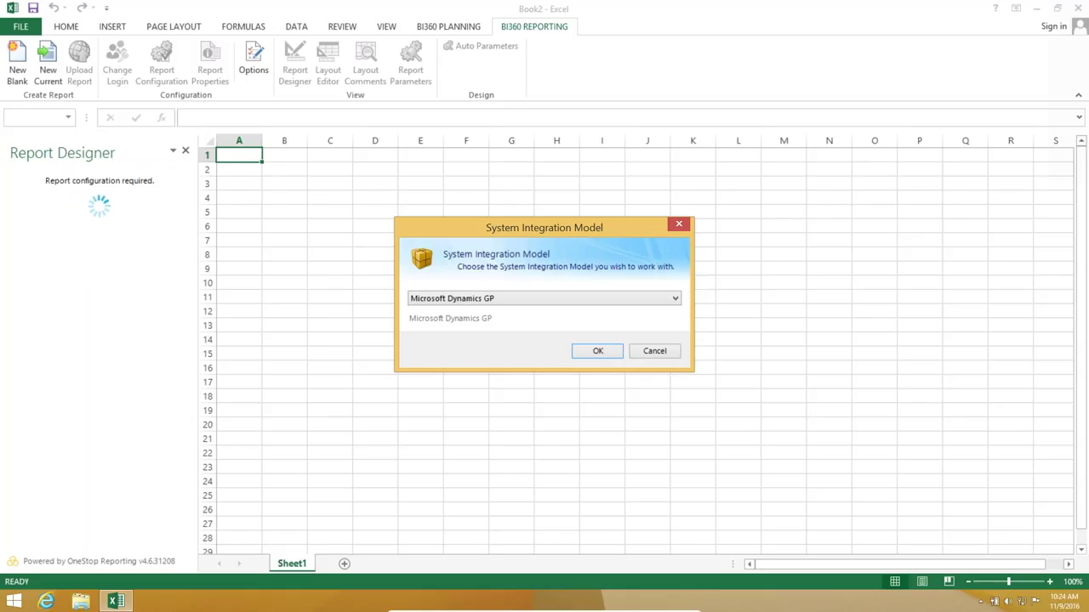
# - Accept Microsoft Dynamics GP and confirm the report company Fabrikam, Inc. (TWO13)
pyautogui.press('Return')
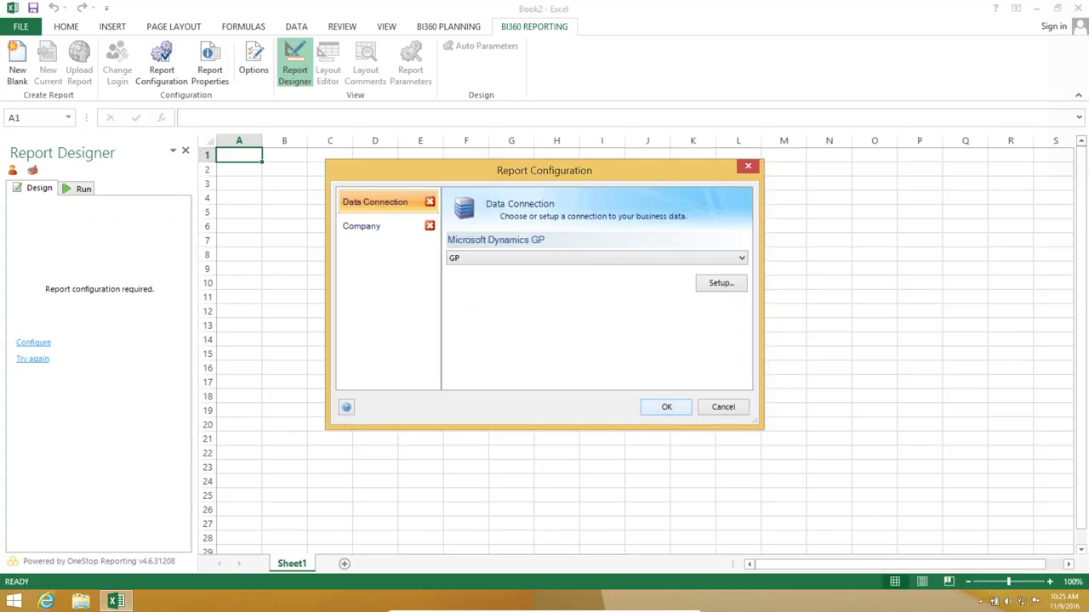
pyautogui.click(666, 406)
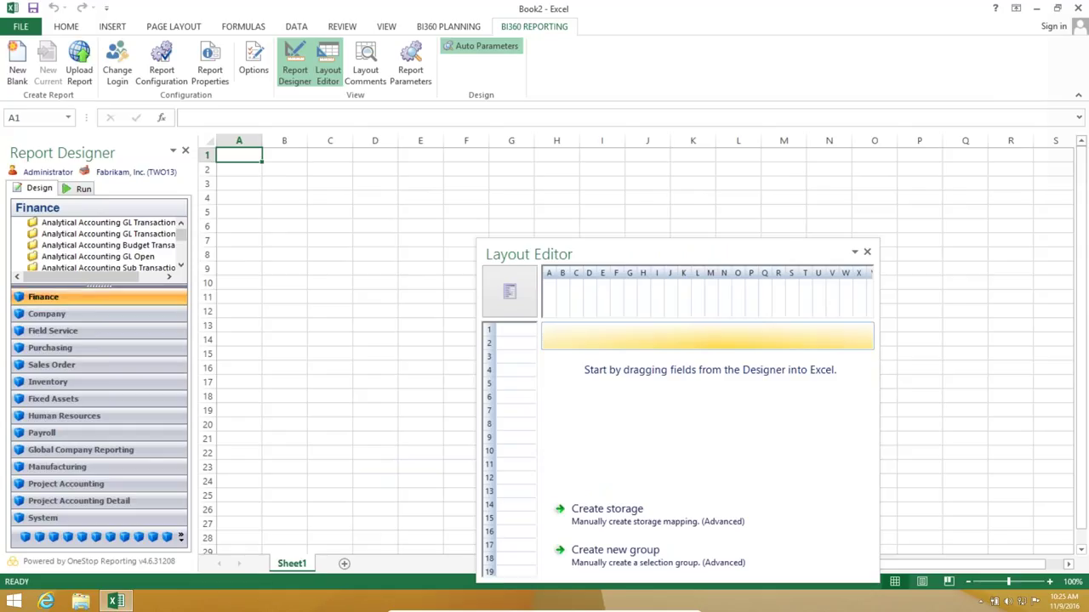
# - Browse the Company, Payroll, Human Resources and Inventory tables, then return to Finance and enlarge the tree
pyautogui.click(68, 318)
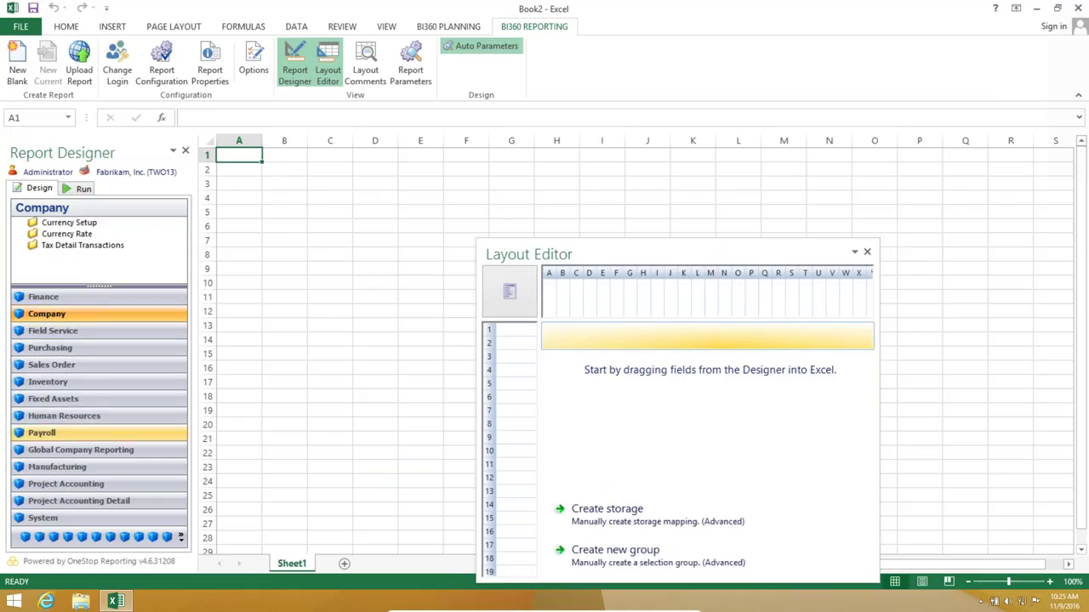
pyautogui.click(48, 433)
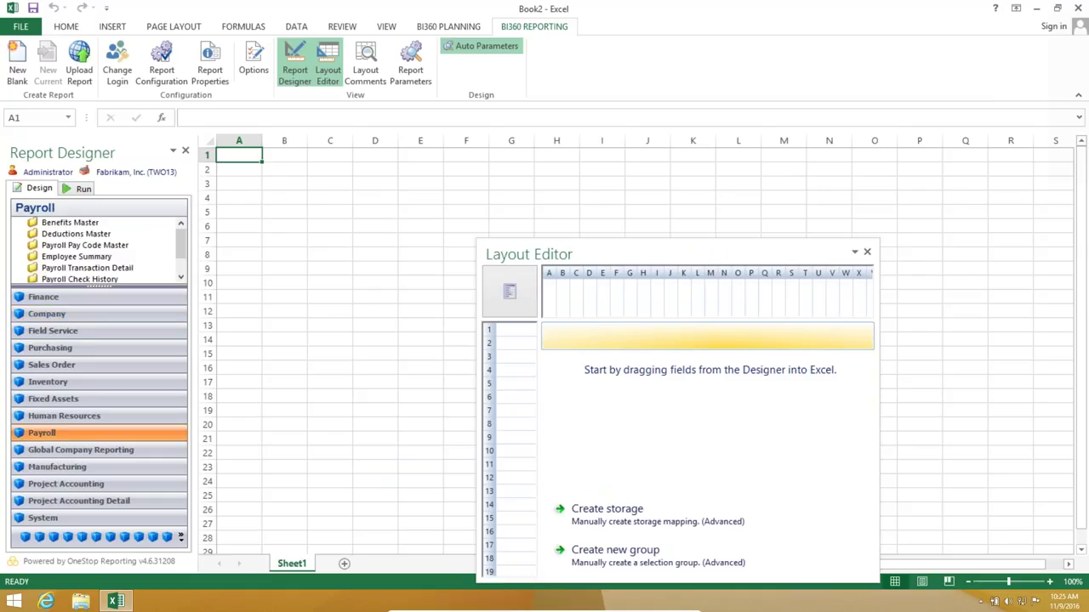
pyautogui.click(75, 416)
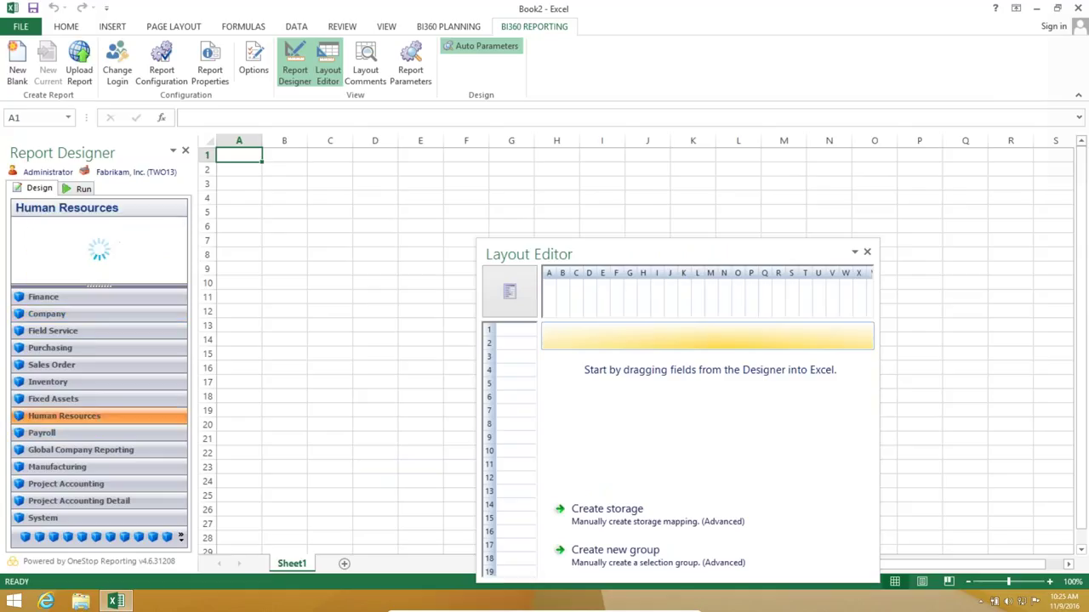
pyautogui.click(87, 383)
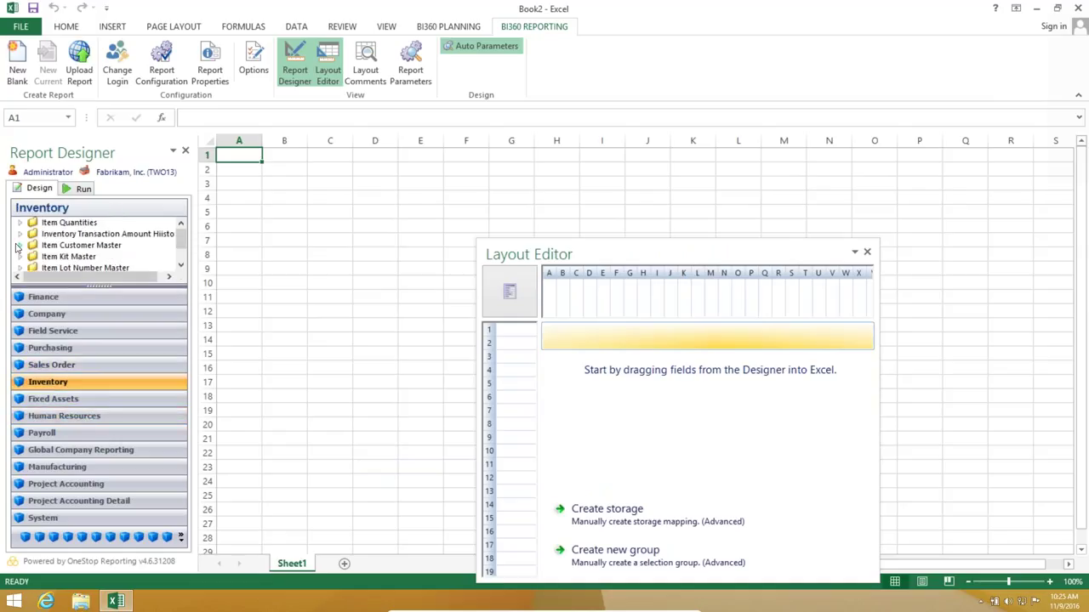
pyautogui.doubleClick(75, 246)
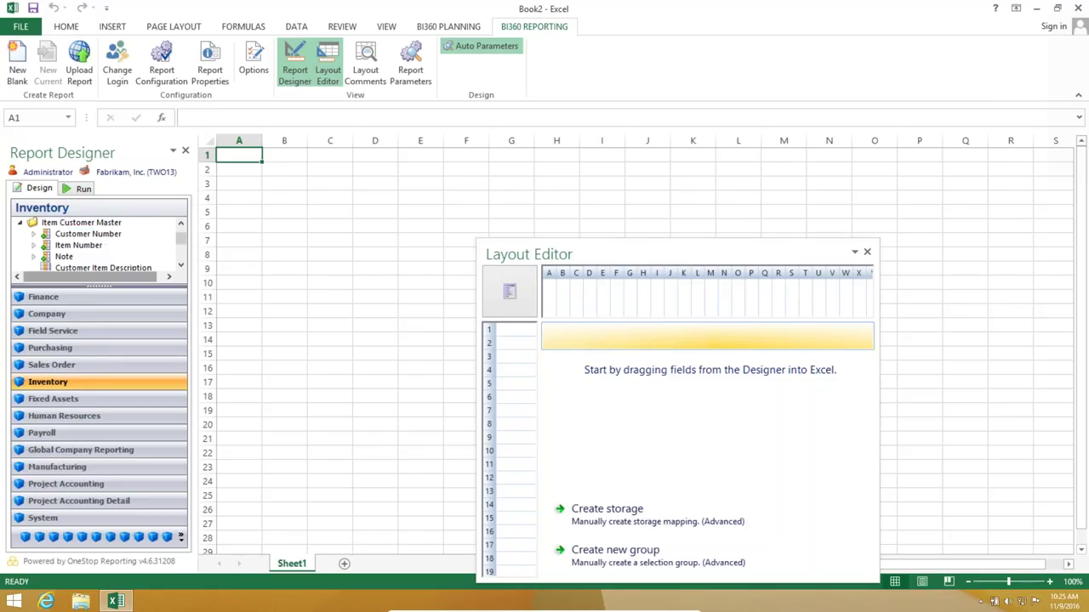
pyautogui.click(103, 297)
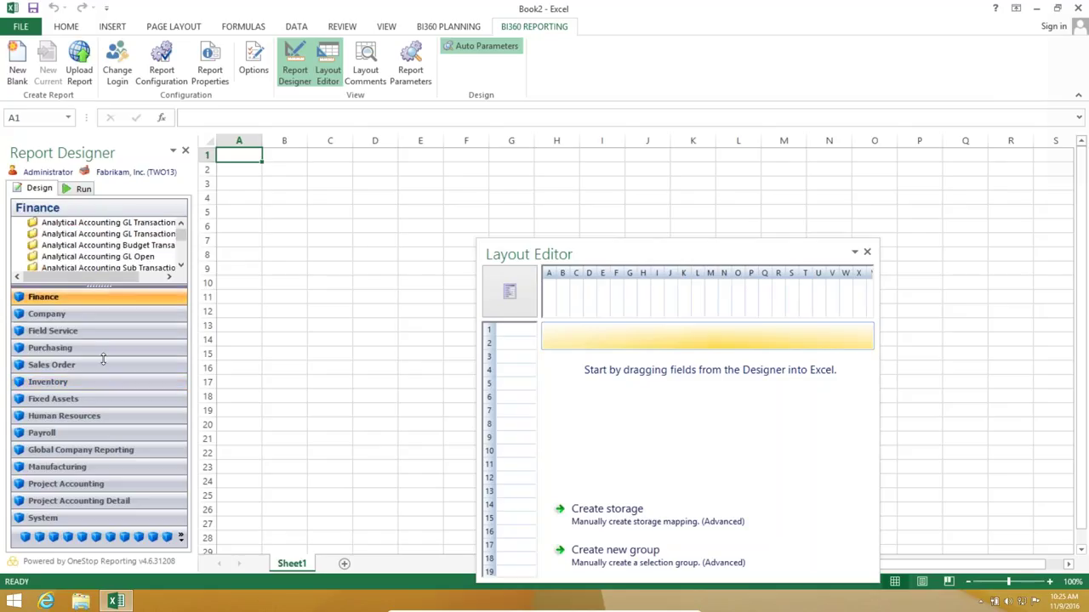
pyautogui.moveTo(103, 359); pyautogui.dragTo(101, 357)
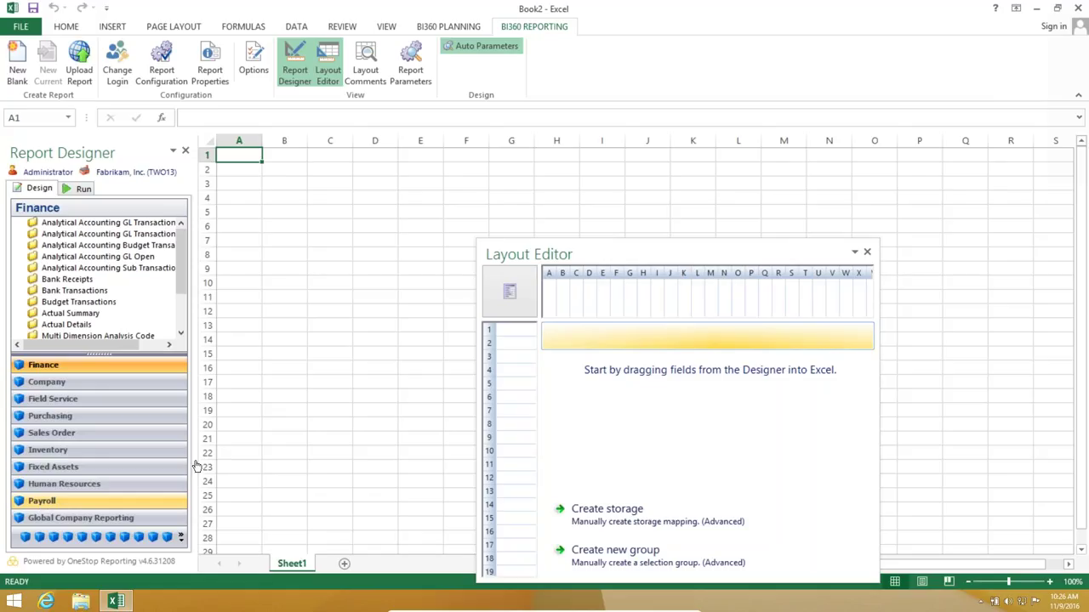
# - Enter the report title 'Trial Balance' in cell B2
pyautogui.click(290, 167)
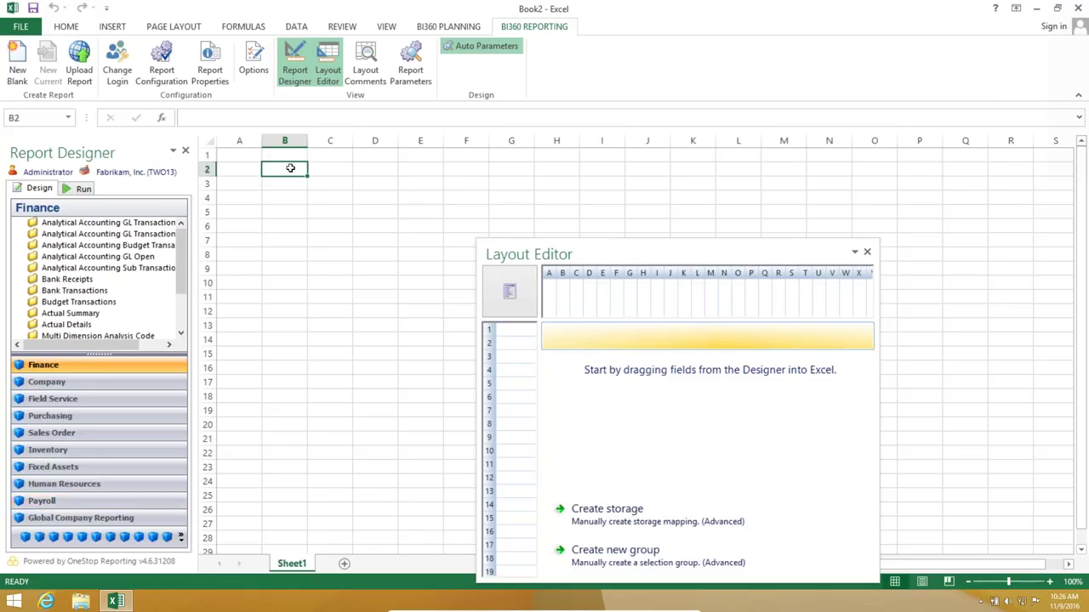
pyautogui.write('Trial Balance')
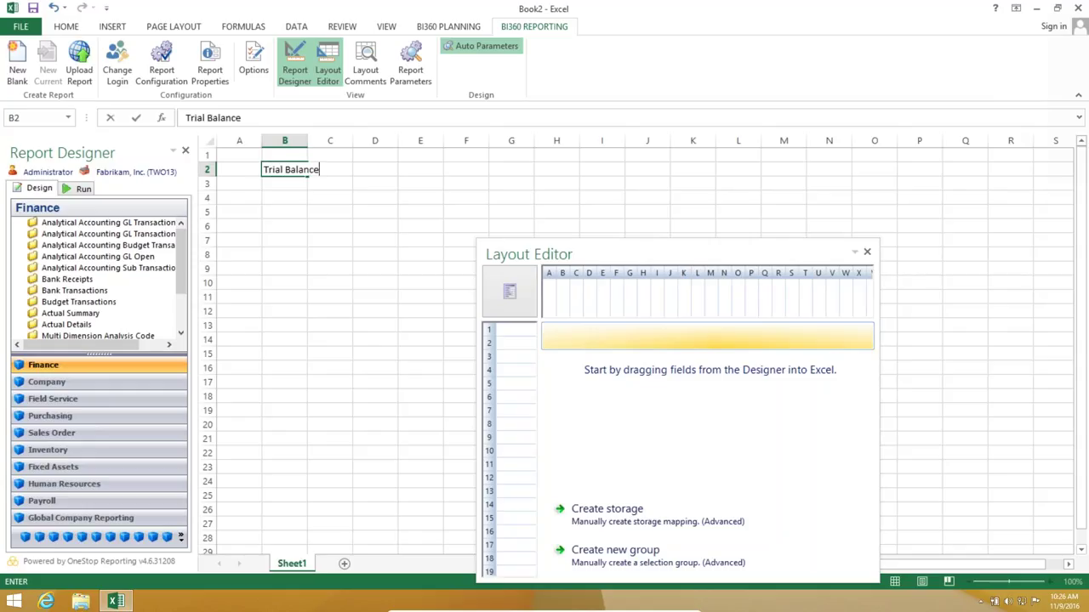
pyautogui.press('Left')
pyautogui.press('Down')
pyautogui.press('Down')
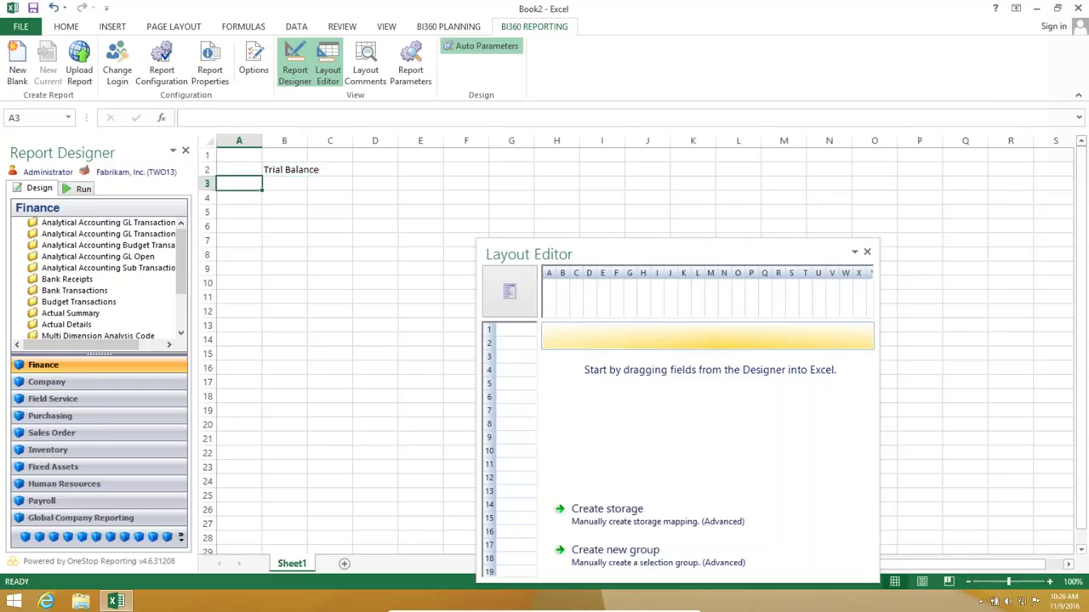
# - Type headers Account, Description, YTD, LYTD and Variance across B4:F4, fixing the Variance typo
pyautogui.click(284, 197)
pyautogui.write('A')
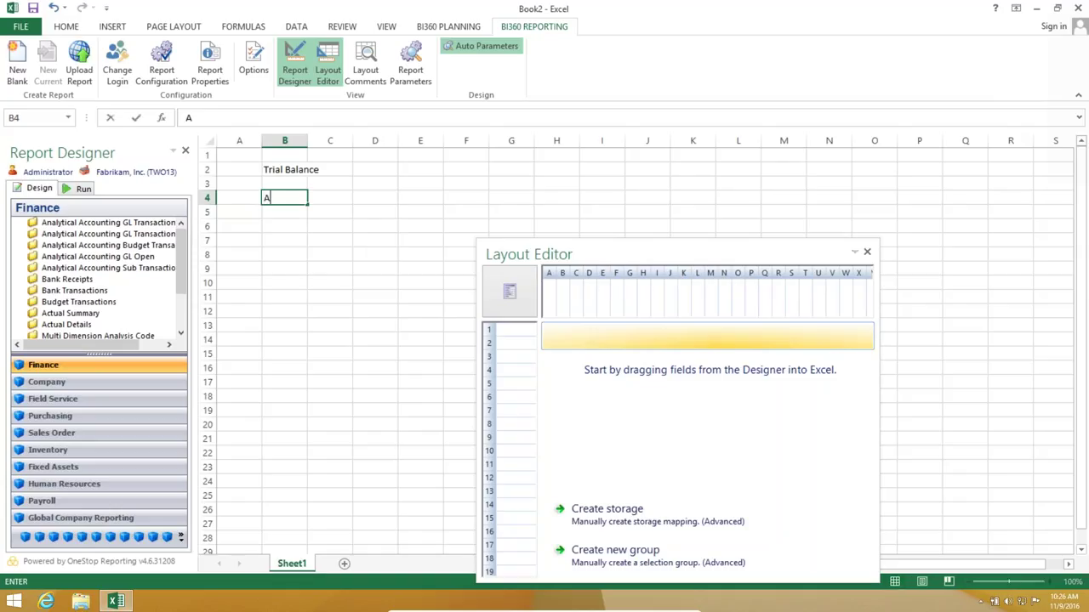
pyautogui.write('ccount')
pyautogui.press('Tab')
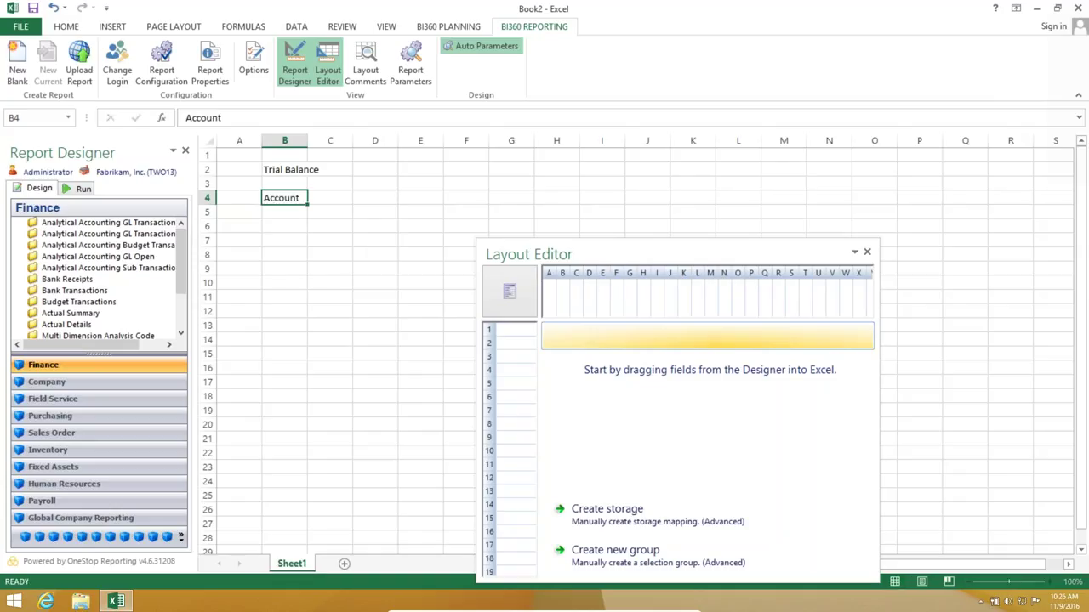
pyautogui.write('Description')
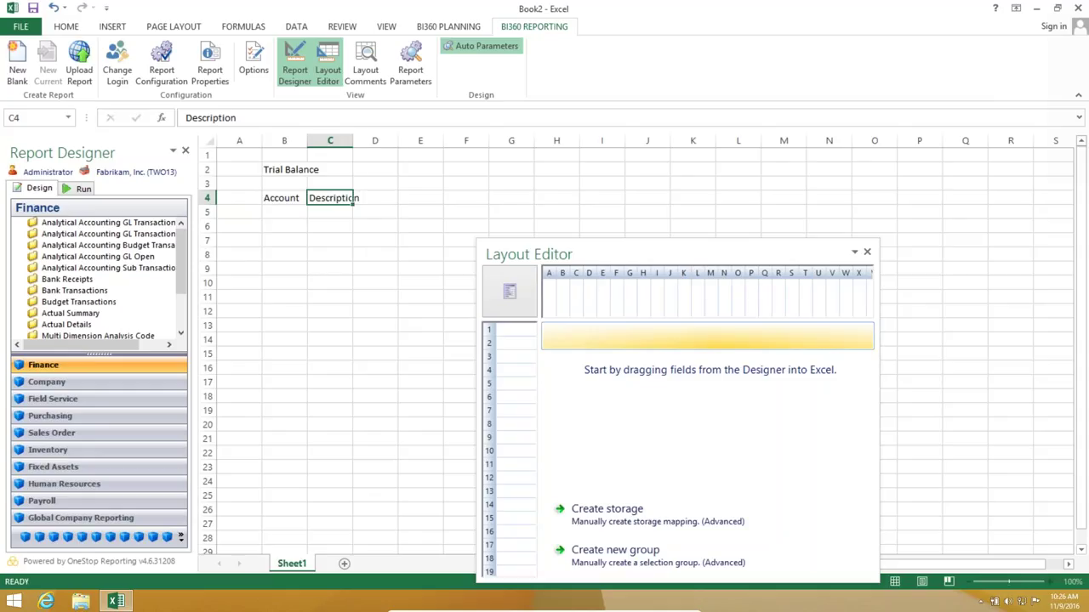
pyautogui.press('Tab')
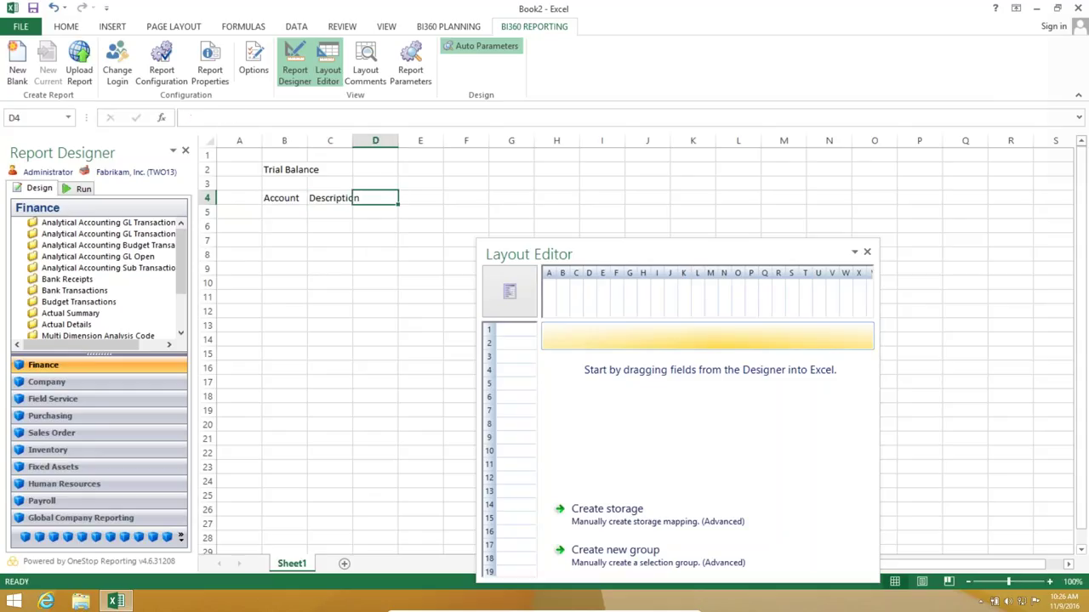
pyautogui.write('YTD')
pyautogui.press('Tab')
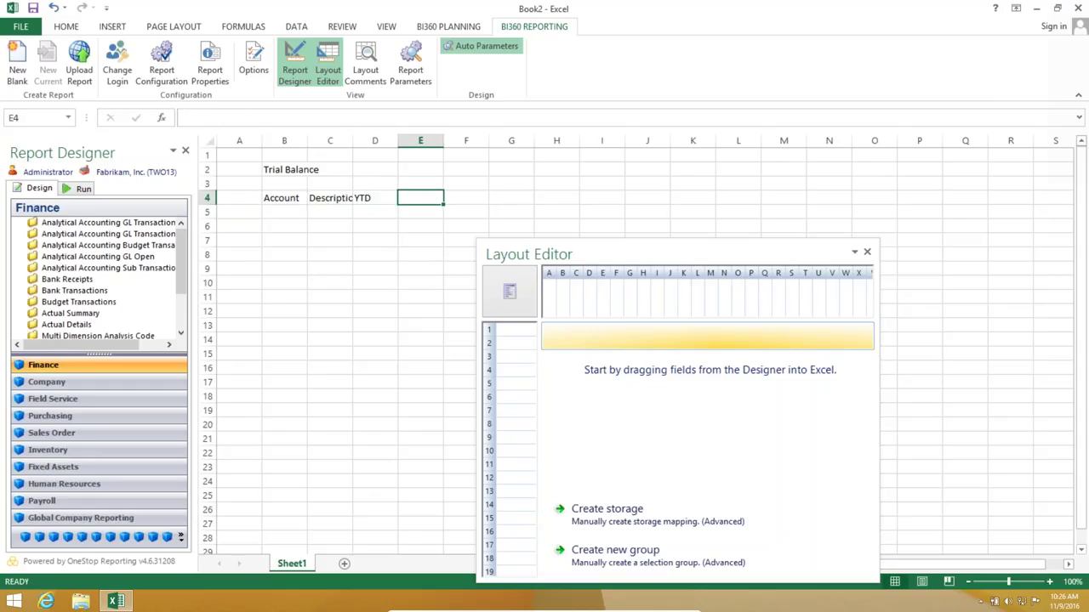
pyautogui.write('LYTD')
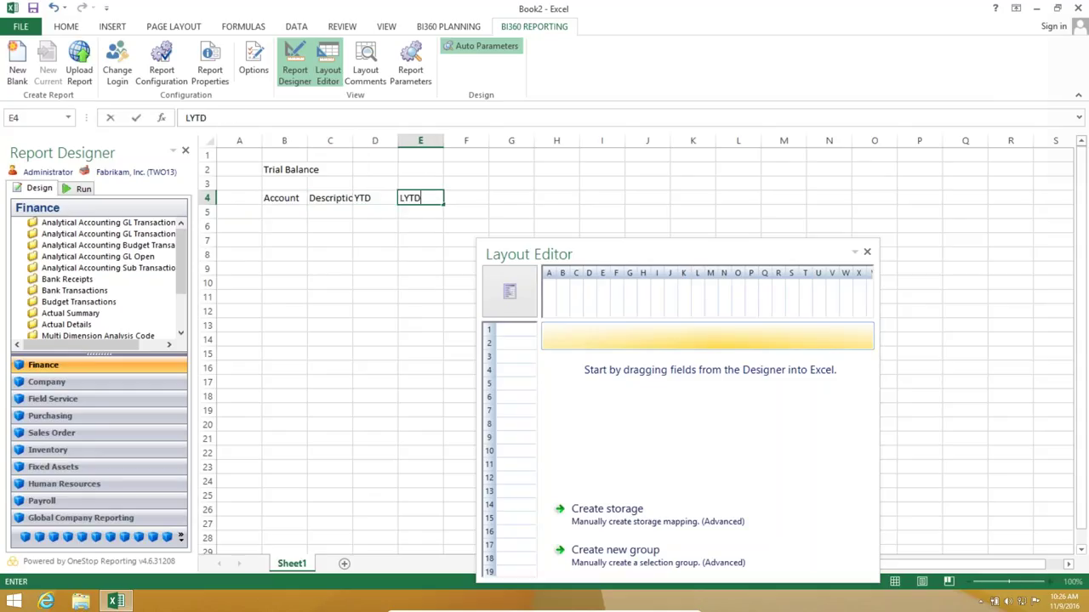
pyautogui.press('Tab')
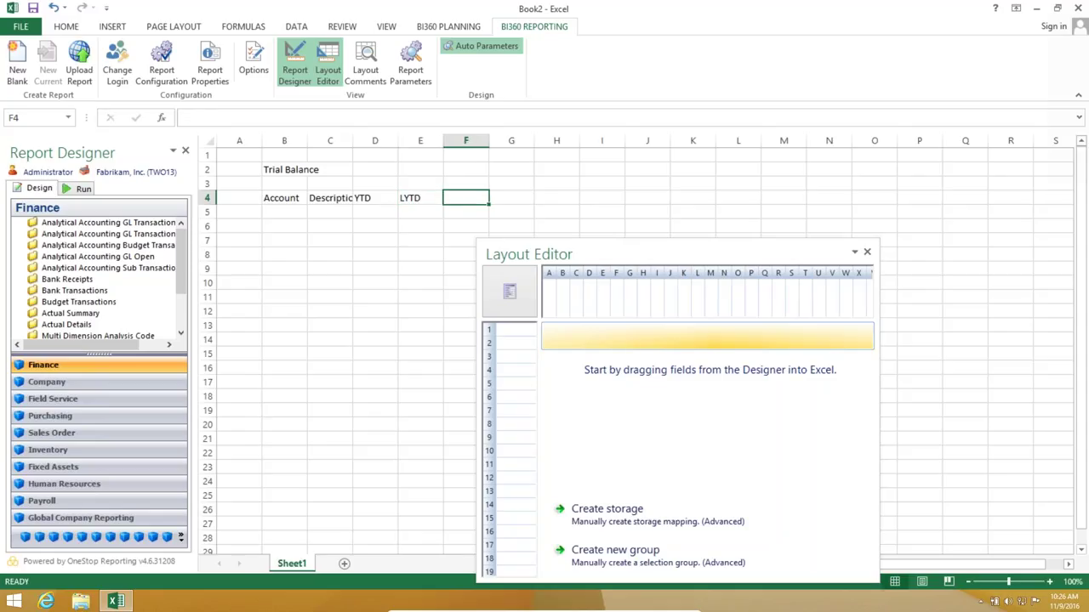
pyautogui.write('Varaince')
pyautogui.press('Return')
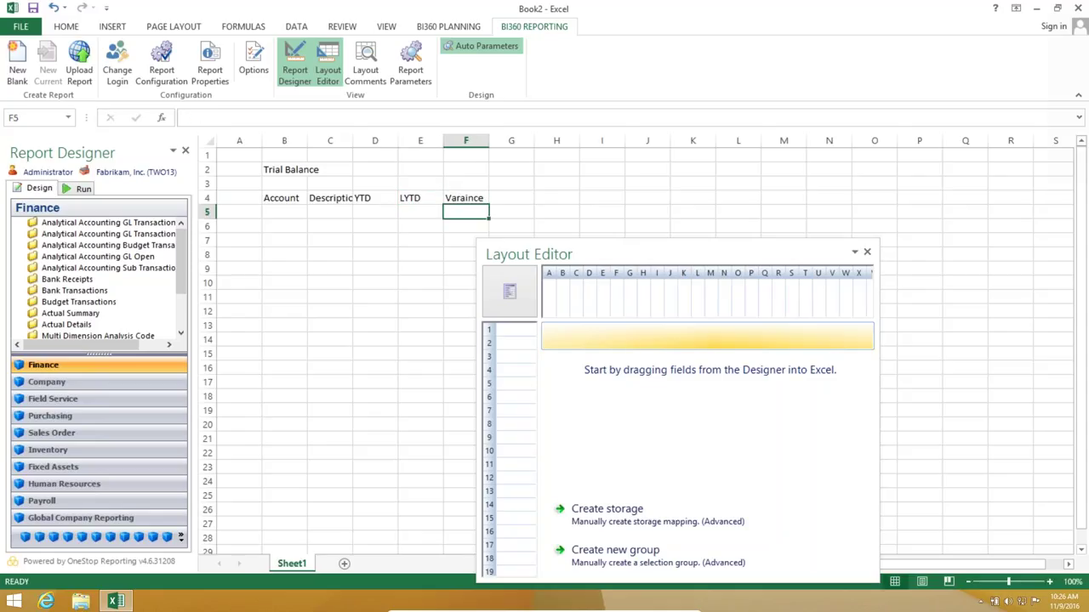
pyautogui.click(465, 198)
pyautogui.write('Variance')
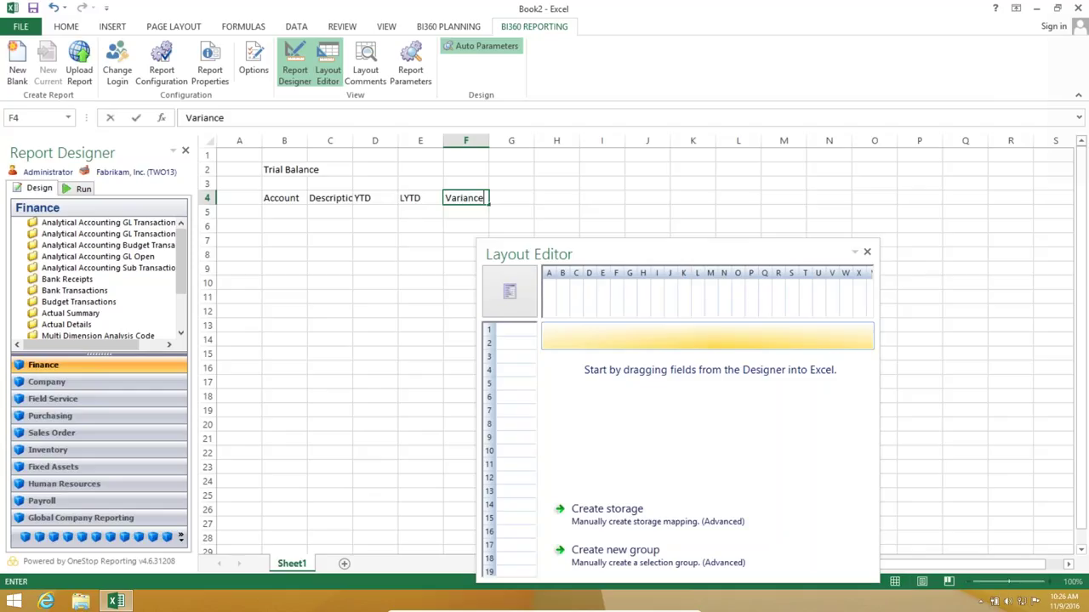
pyautogui.press('Return')
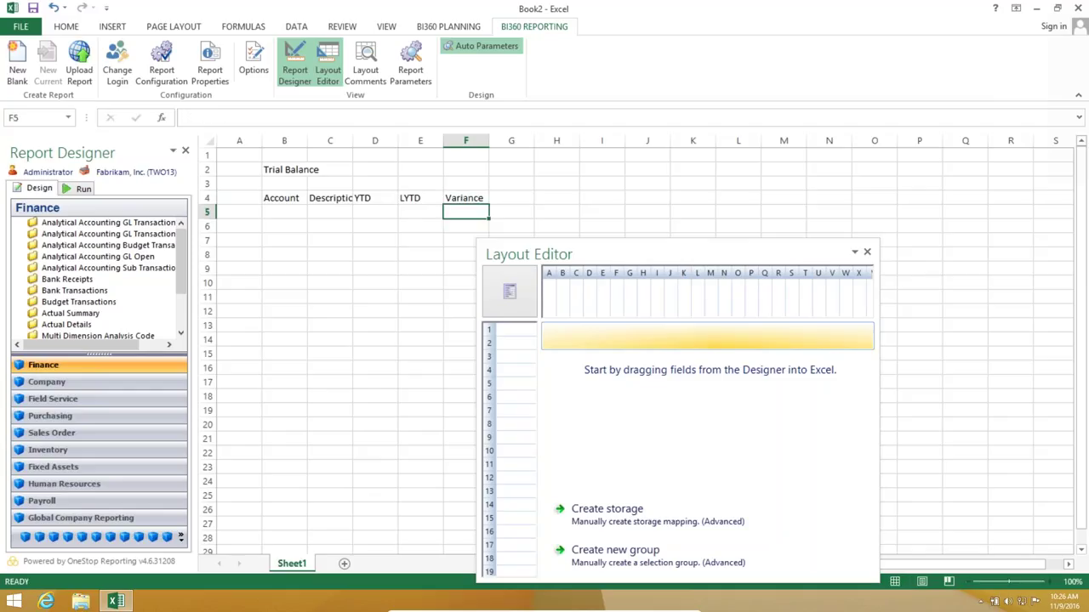
# - Bold the title and give B4:F4 a dark blue fill with white bold text
pyautogui.click(290, 170)
pyautogui.hotkey('ctrl', 'b')
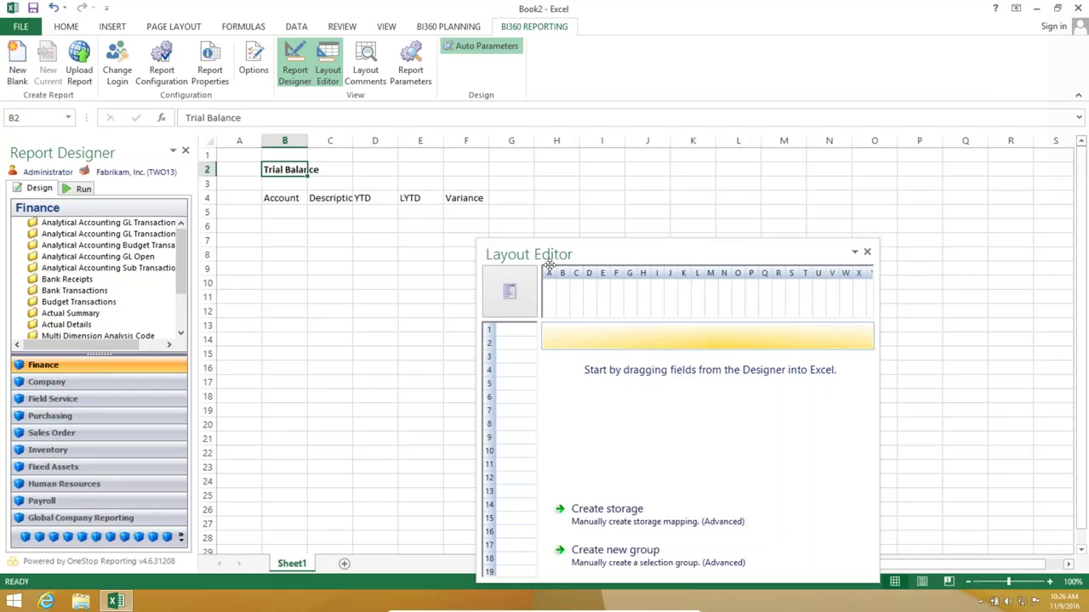
pyautogui.moveTo(546, 261); pyautogui.dragTo(710, 304)
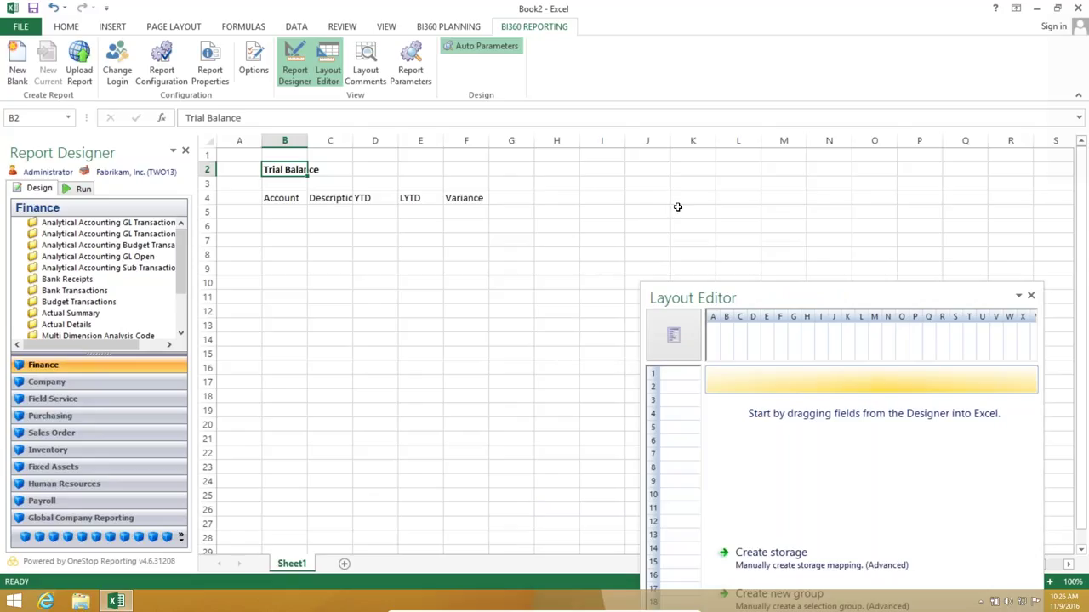
pyautogui.moveTo(292, 197); pyautogui.dragTo(452, 197)
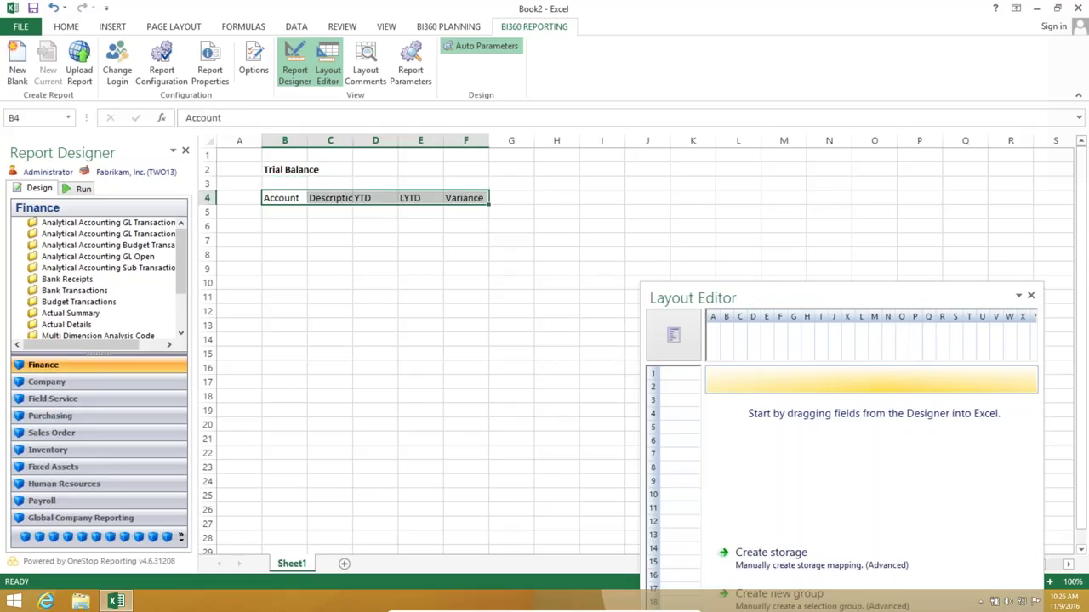
pyautogui.click(65, 26)
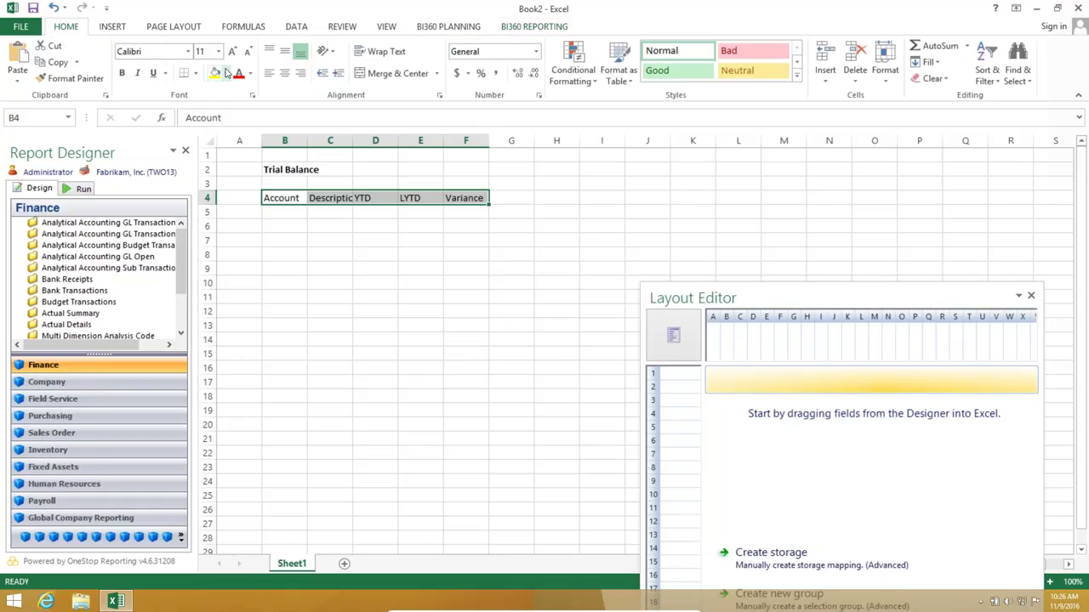
pyautogui.click(226, 74)
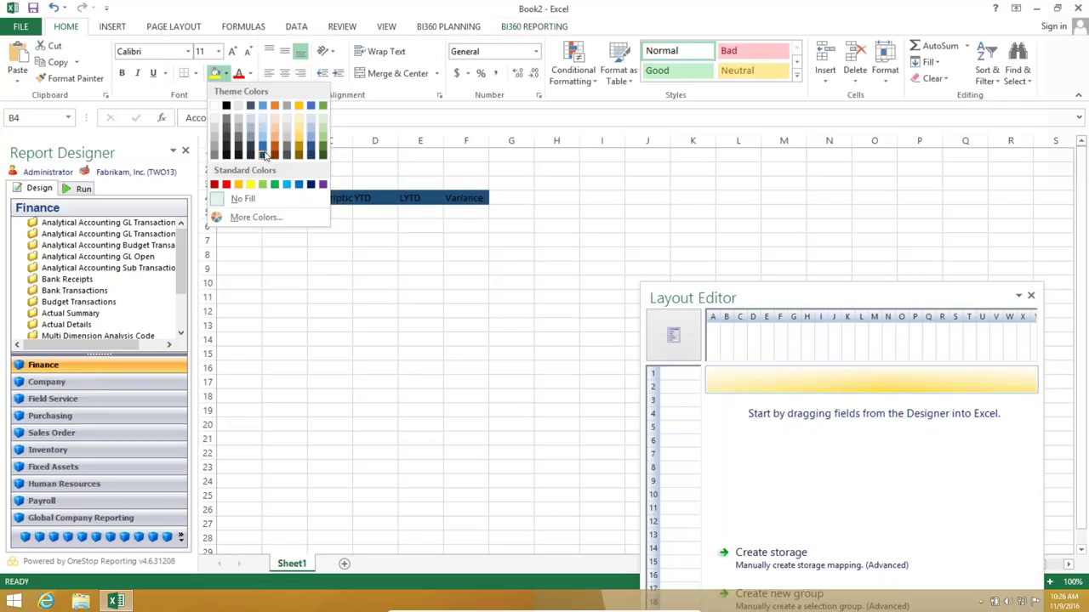
pyautogui.click(265, 155)
pyautogui.moveTo(280, 197); pyautogui.dragTo(485, 197)
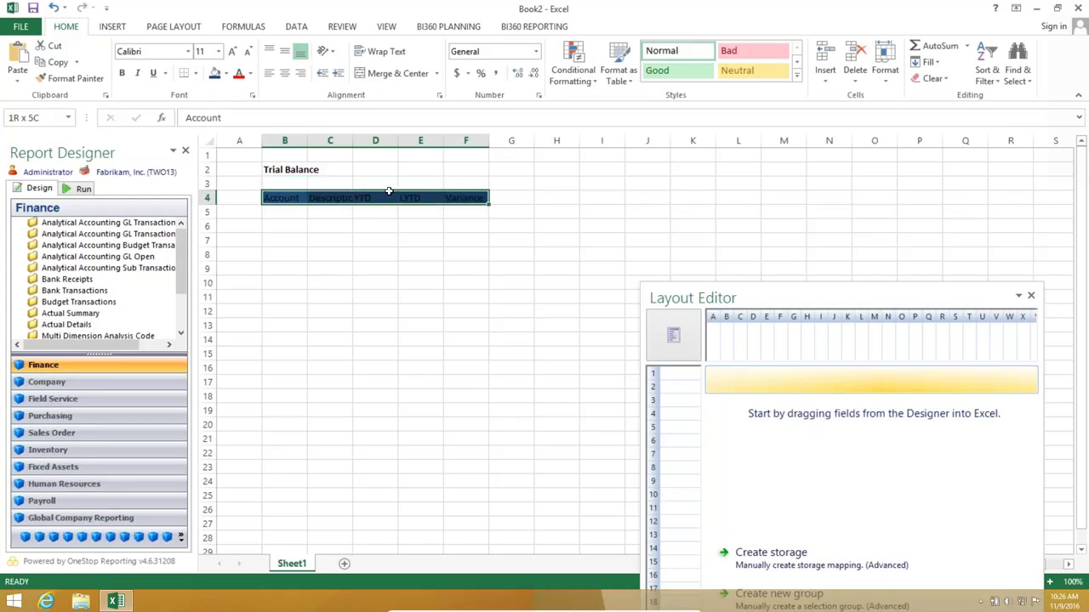
pyautogui.click(249, 74)
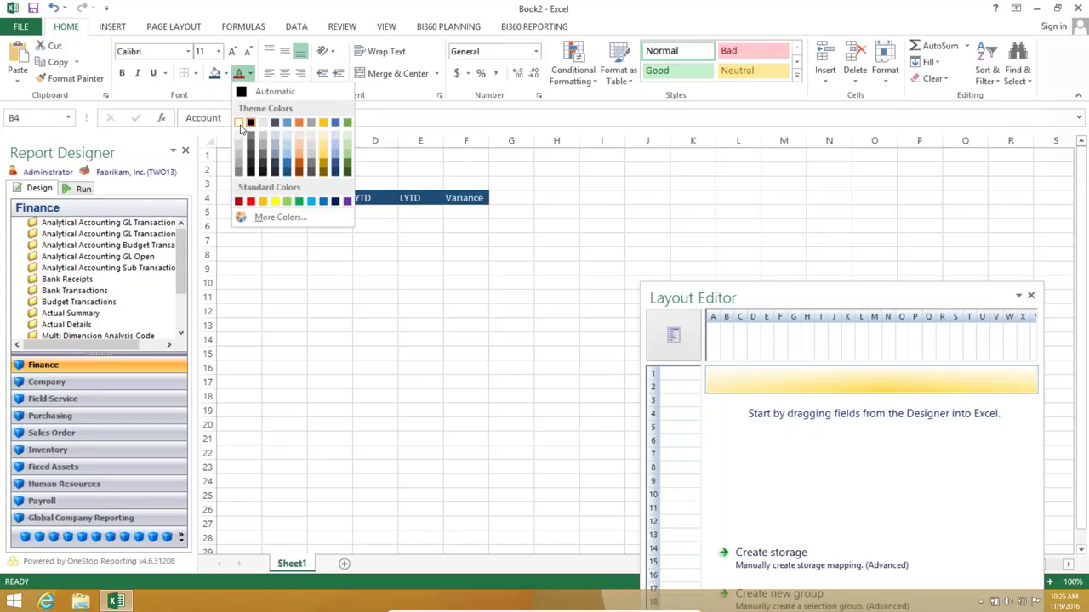
pyautogui.click(240, 124)
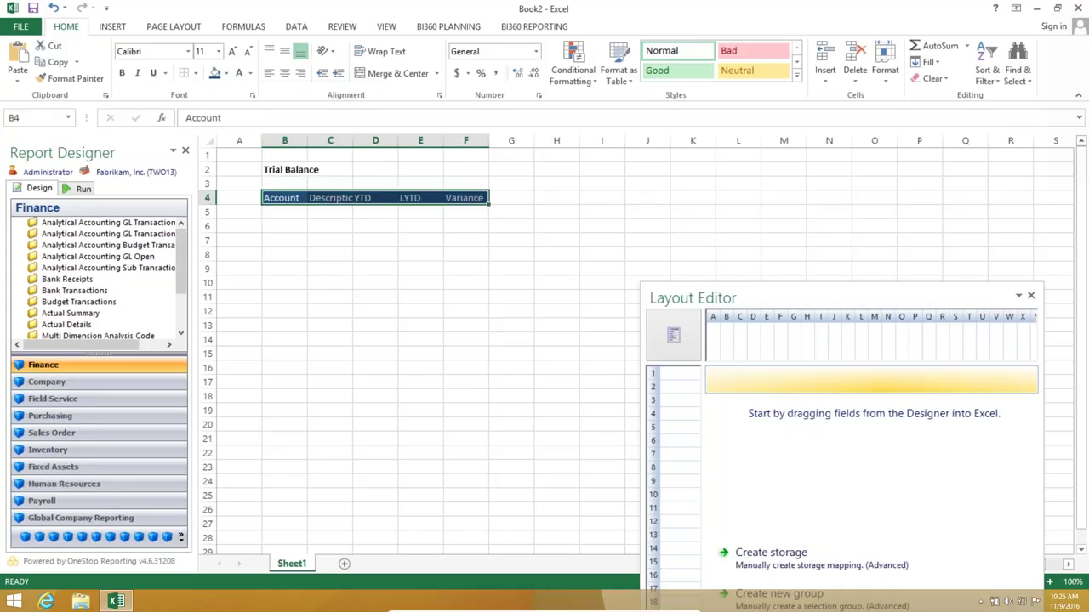
pyautogui.click(122, 73)
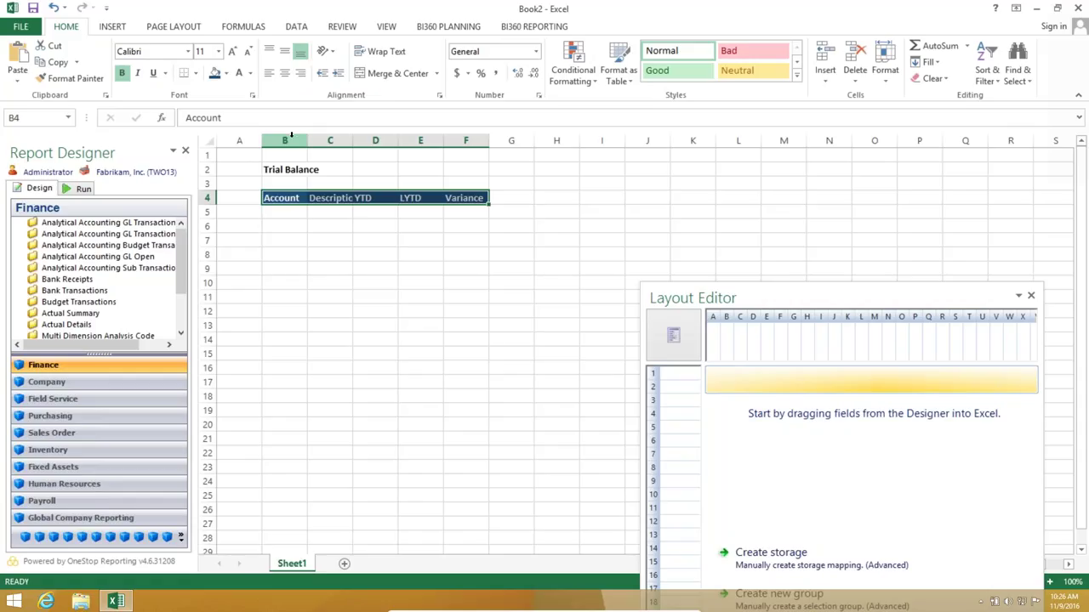
# - Widen columns B through F equally and enlarge the field tree
pyautogui.moveTo(291, 137); pyautogui.dragTo(575, 193)
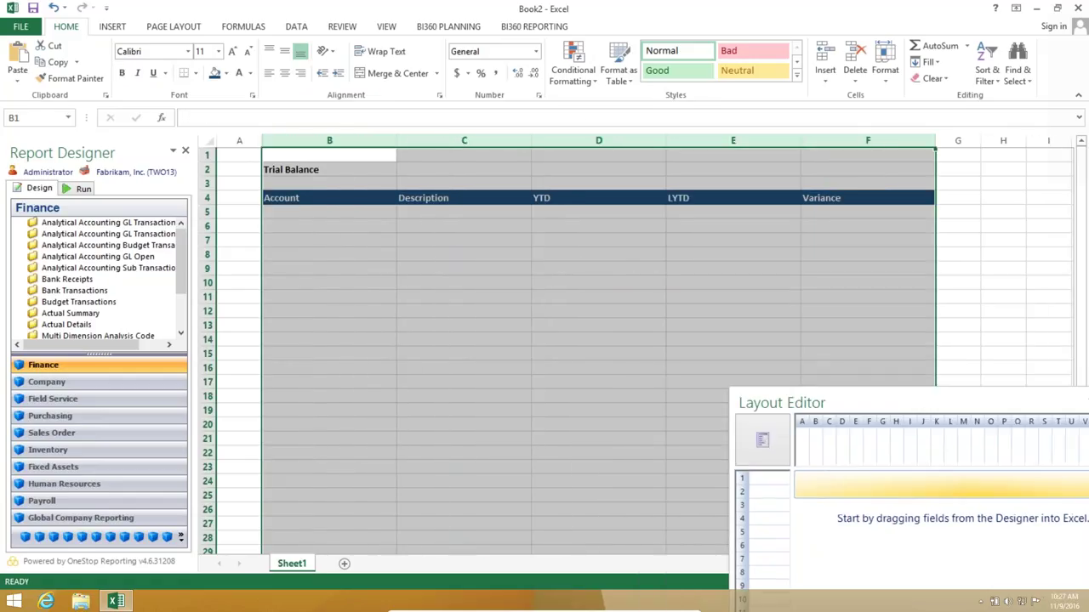
pyautogui.click(651, 312)
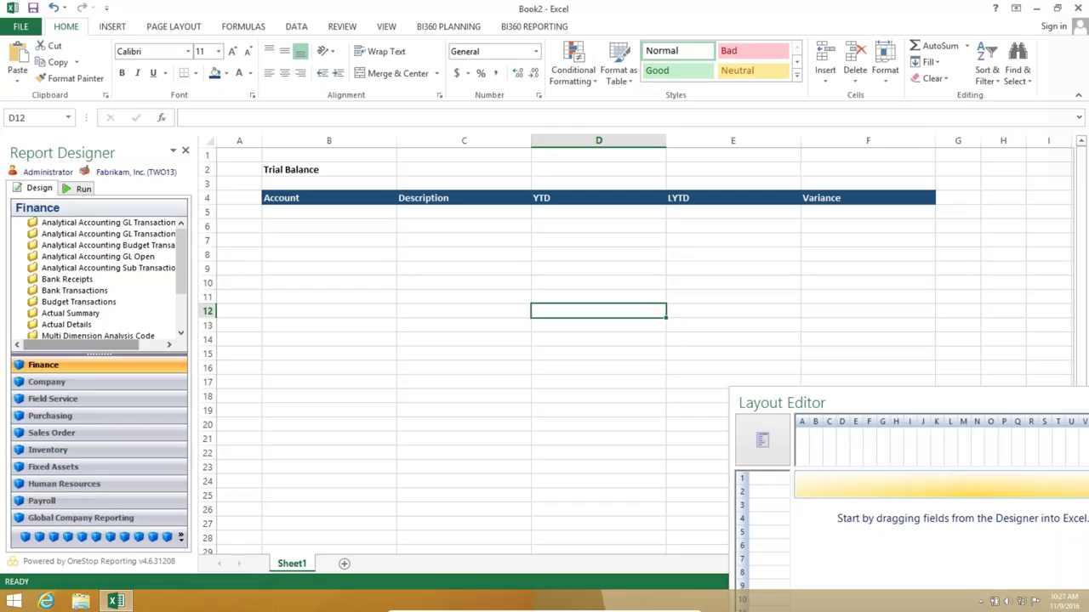
pyautogui.moveTo(99, 354); pyautogui.dragTo(95, 372)
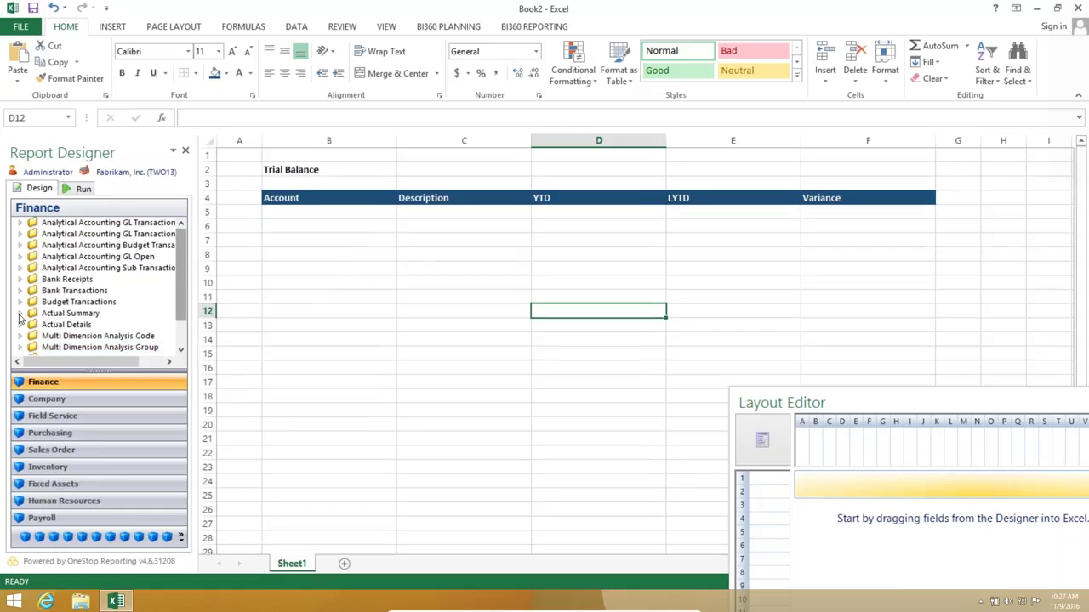
# - Drag the Account field from Actual Summary > Account String onto cell B5
pyautogui.click(20, 314)
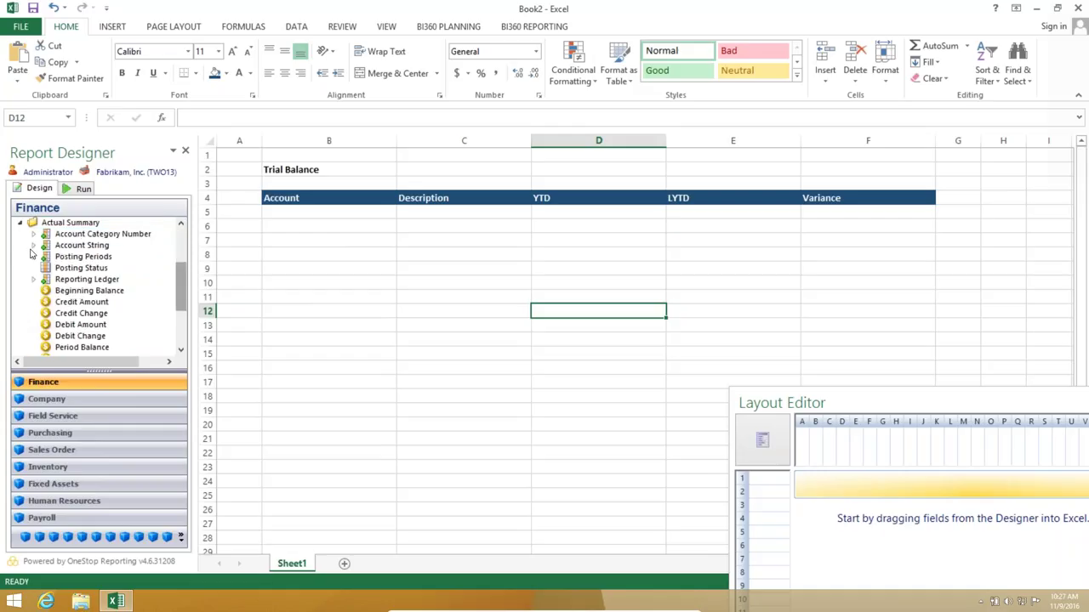
pyautogui.click(33, 246)
pyautogui.moveTo(68, 228)
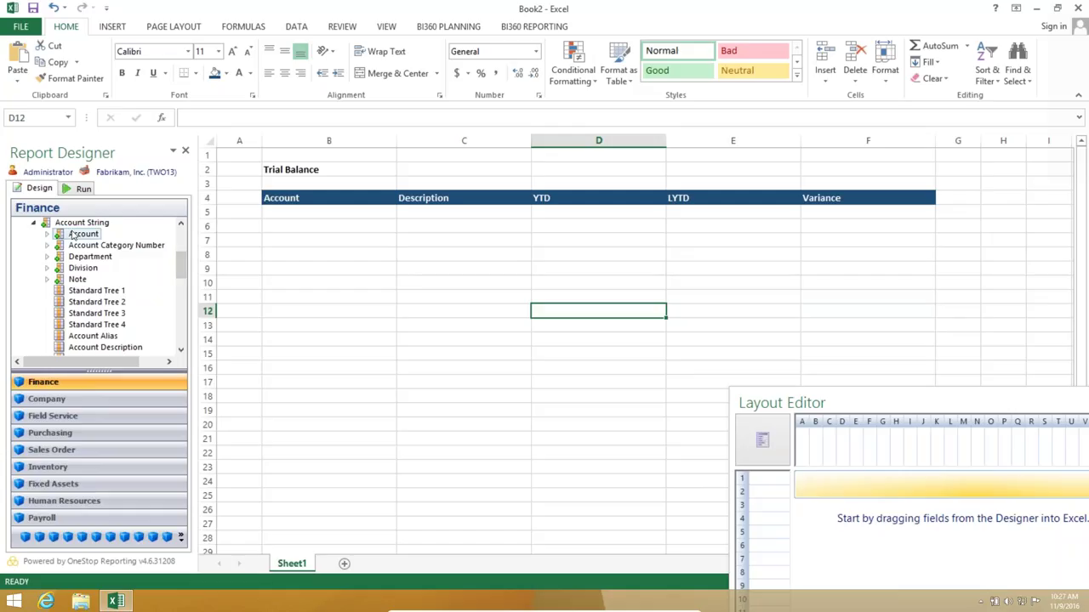
pyautogui.moveTo(72, 234); pyautogui.dragTo(330, 212)
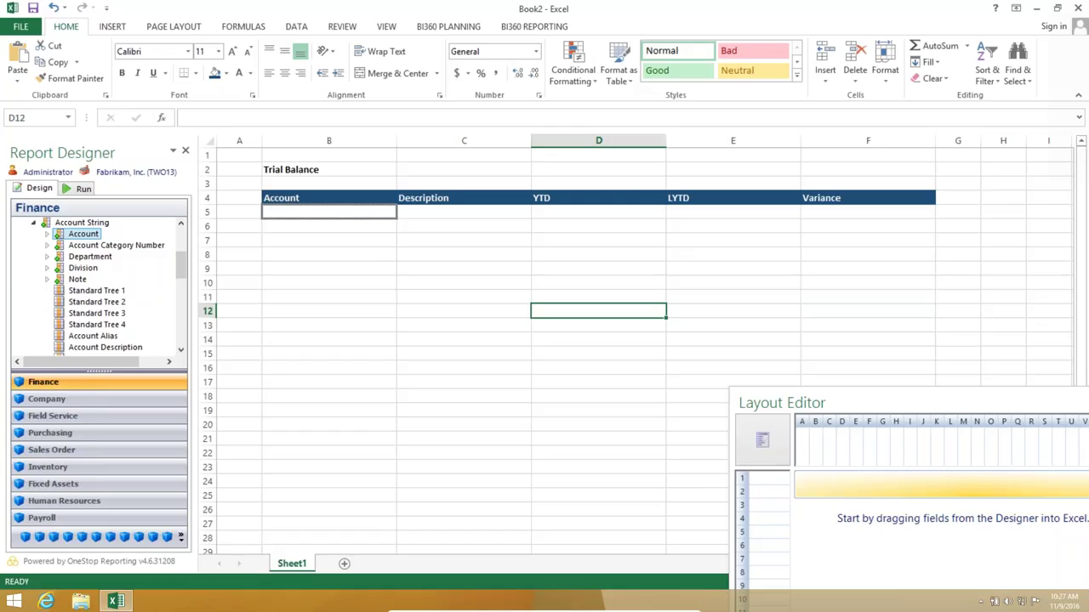
pyautogui.moveTo(329, 211); pyautogui.dragTo(329, 212)
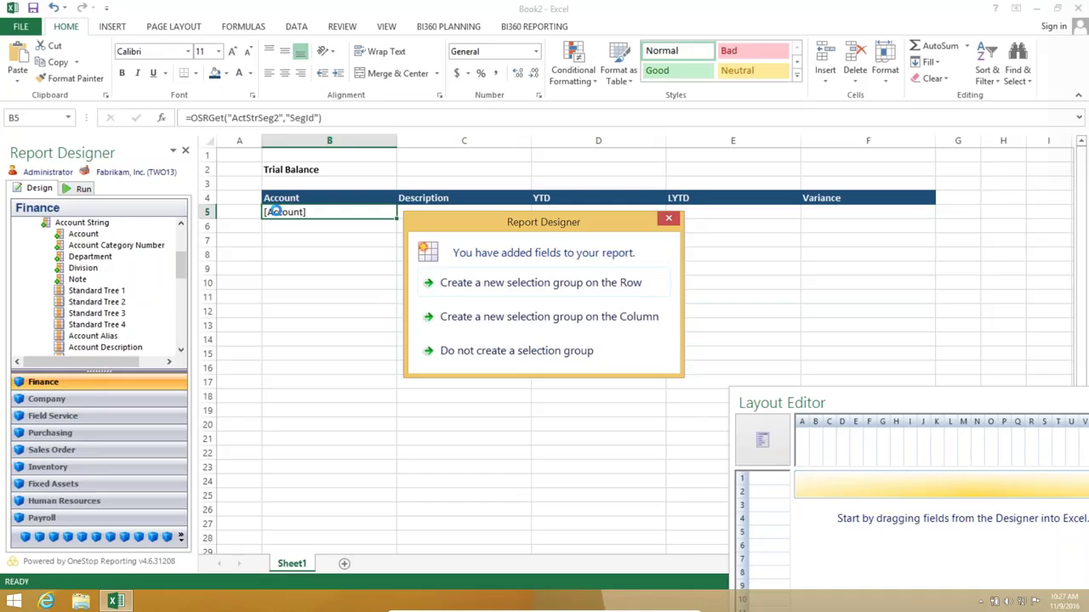
# - Make row 5 a new row selection group and move the Layout Editor over the sheet
pyautogui.click(564, 282)
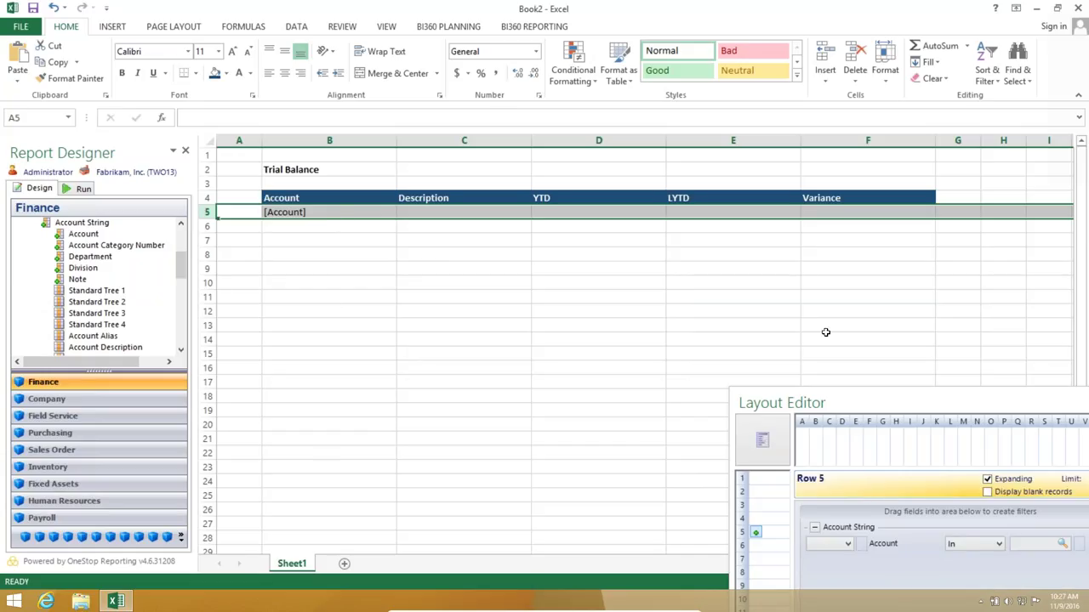
pyautogui.moveTo(857, 405); pyautogui.dragTo(469, 141)
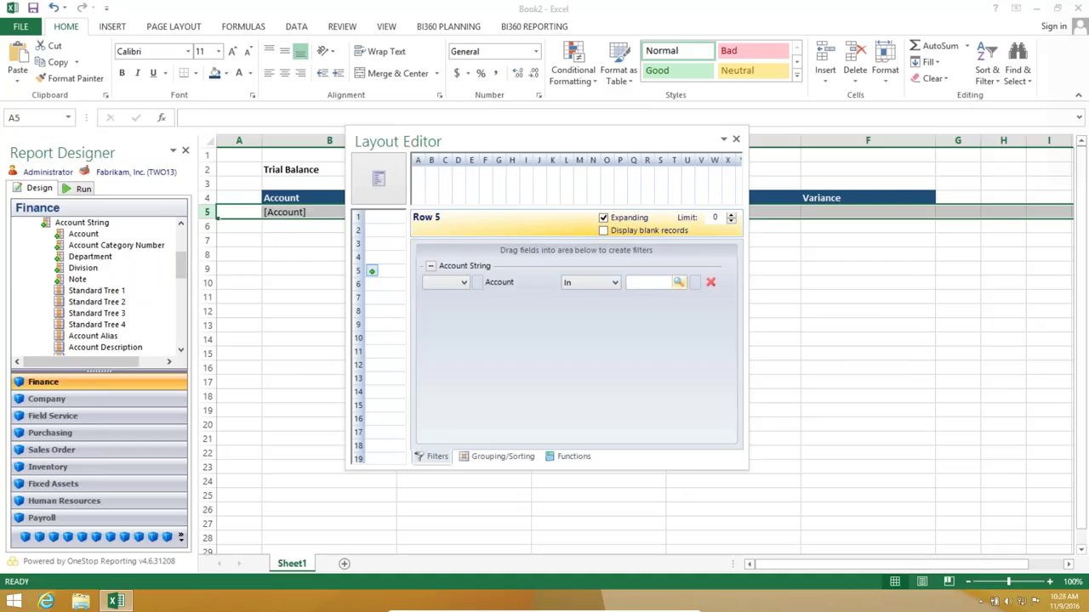
# - In the Account lookup, select accounts 1100 through 8710 and enlarge the list window
pyautogui.click(680, 282)
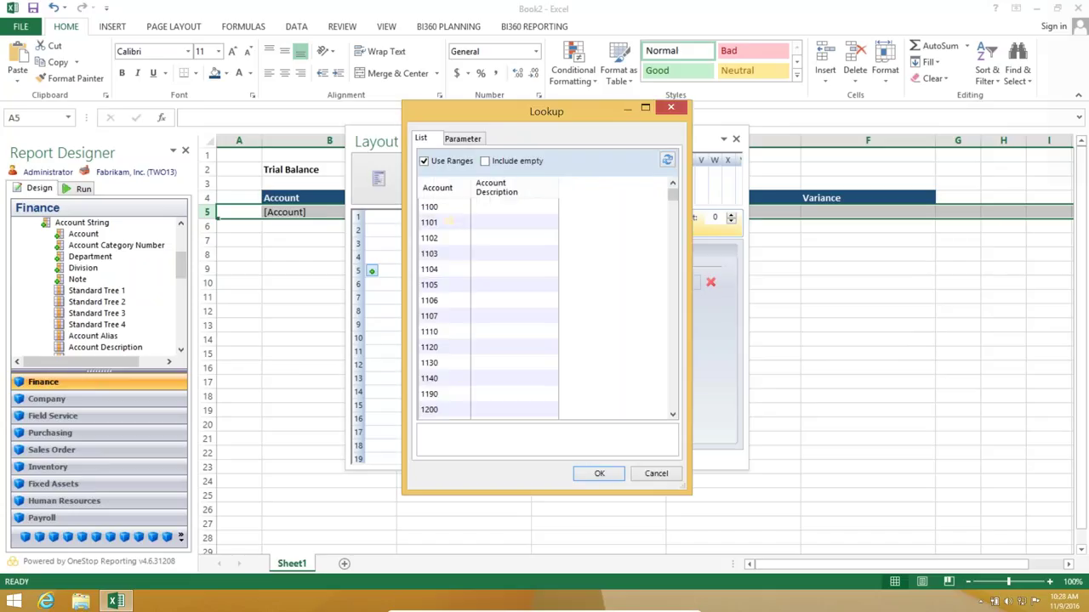
pyautogui.moveTo(450, 209); pyautogui.dragTo(500, 297)
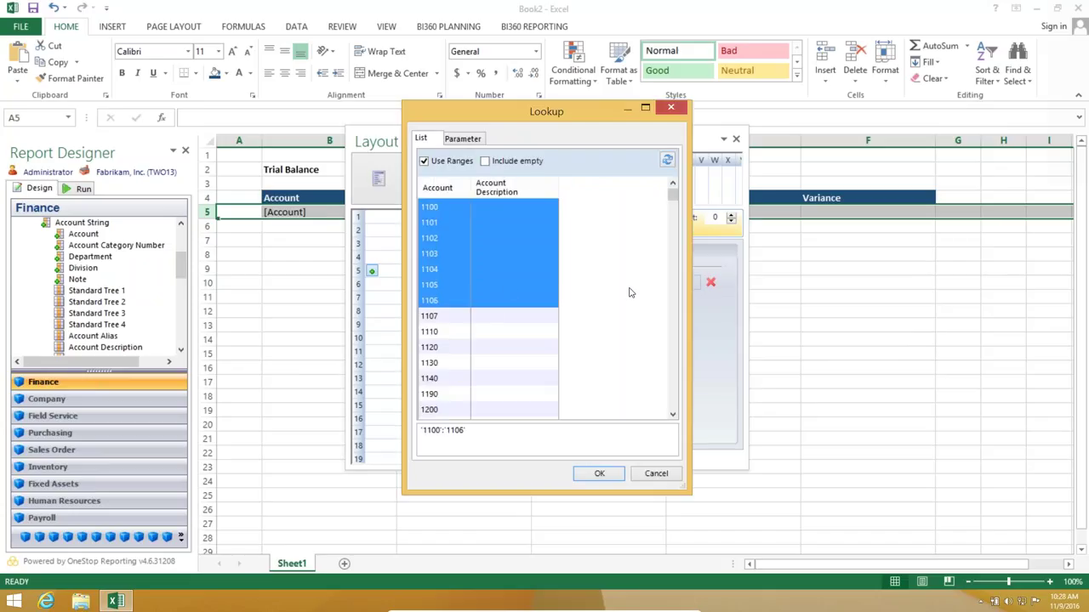
pyautogui.moveTo(672, 202); pyautogui.dragTo(676, 407)
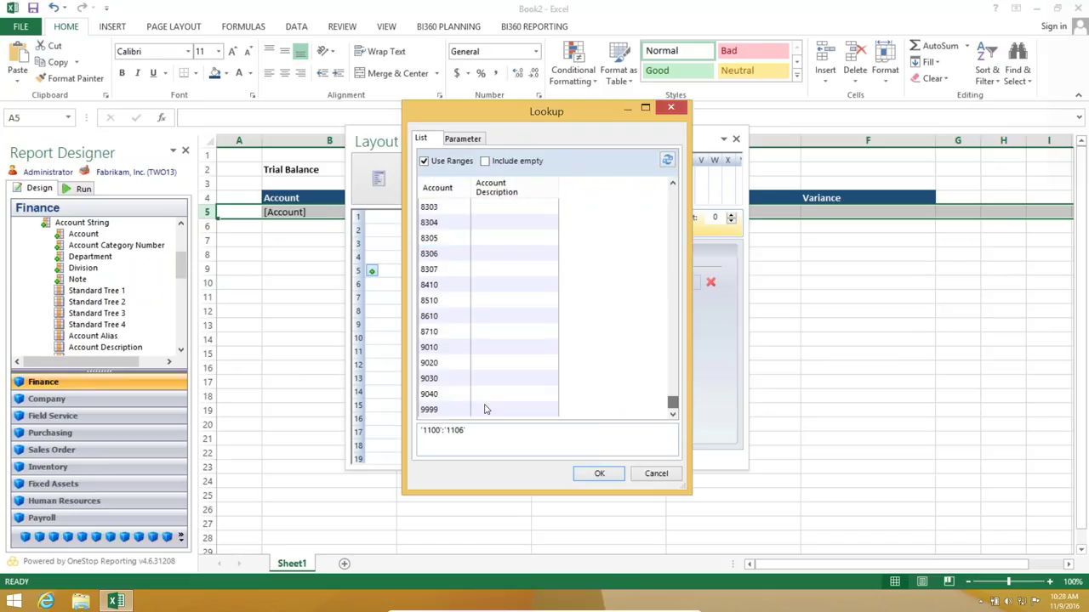
pyautogui.keyDown('shift'); pyautogui.click(432, 332); pyautogui.keyUp('shift')
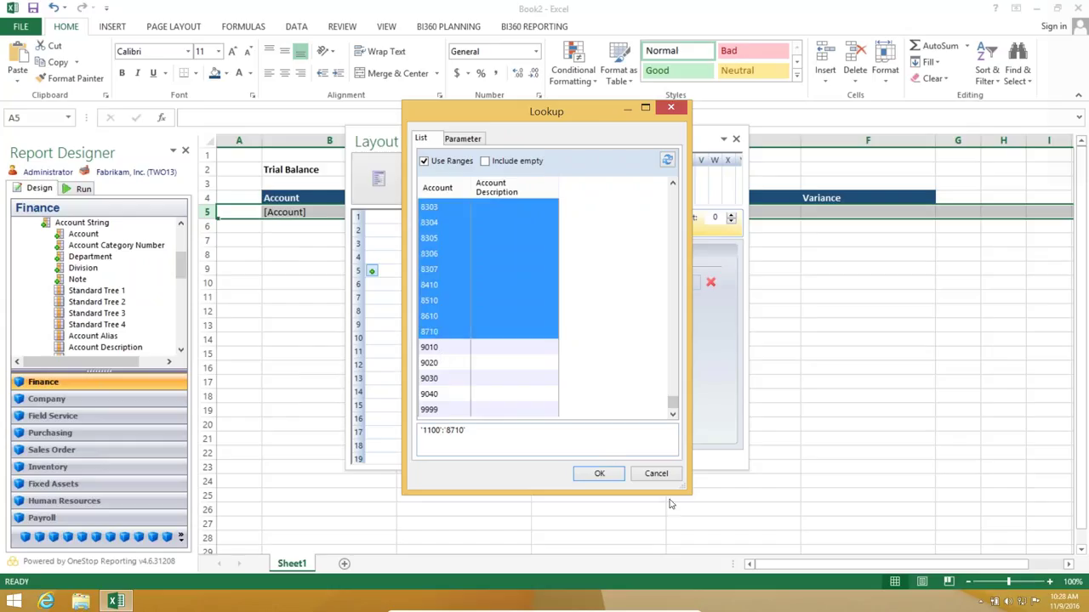
pyautogui.moveTo(686, 491); pyautogui.dragTo(787, 520)
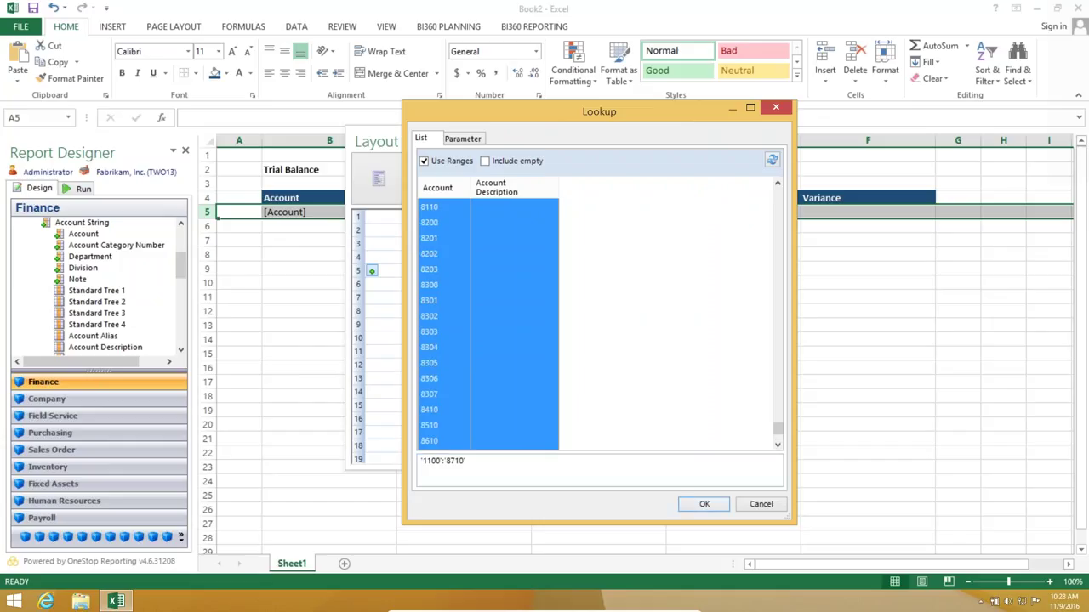
pyautogui.scroll(-1, 527, 417)
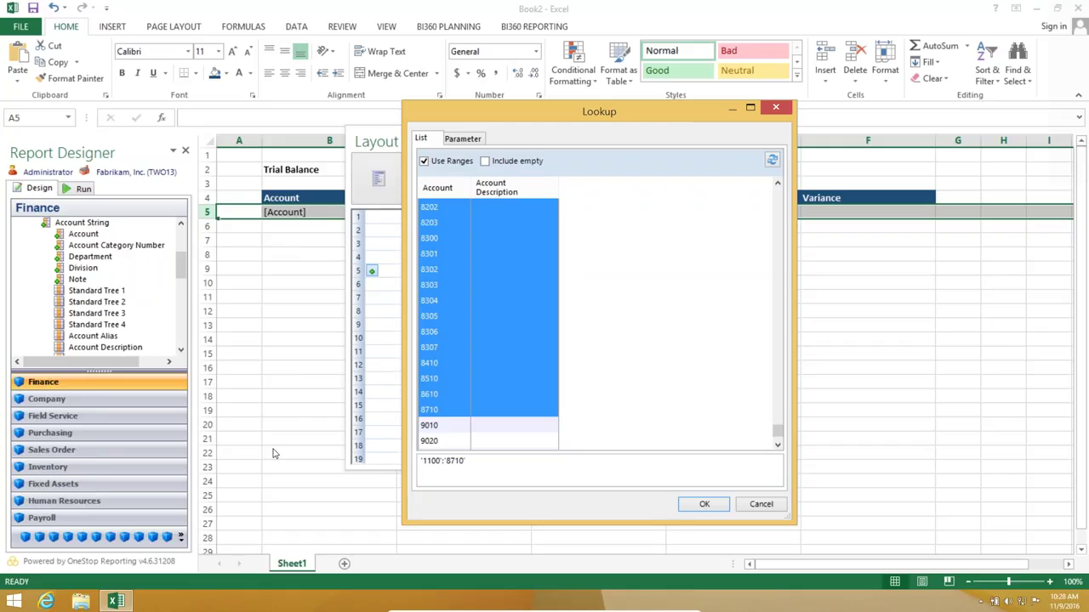
# - Edit the range's upper bound so the Account filter reads '1100':'8999', and accept it
pyautogui.click(450, 461)
pyautogui.moveTo(457, 465); pyautogui.dragTo(467, 473)
pyautogui.click(450, 460)
pyautogui.doubleClick(449, 461)
pyautogui.click(449, 460)
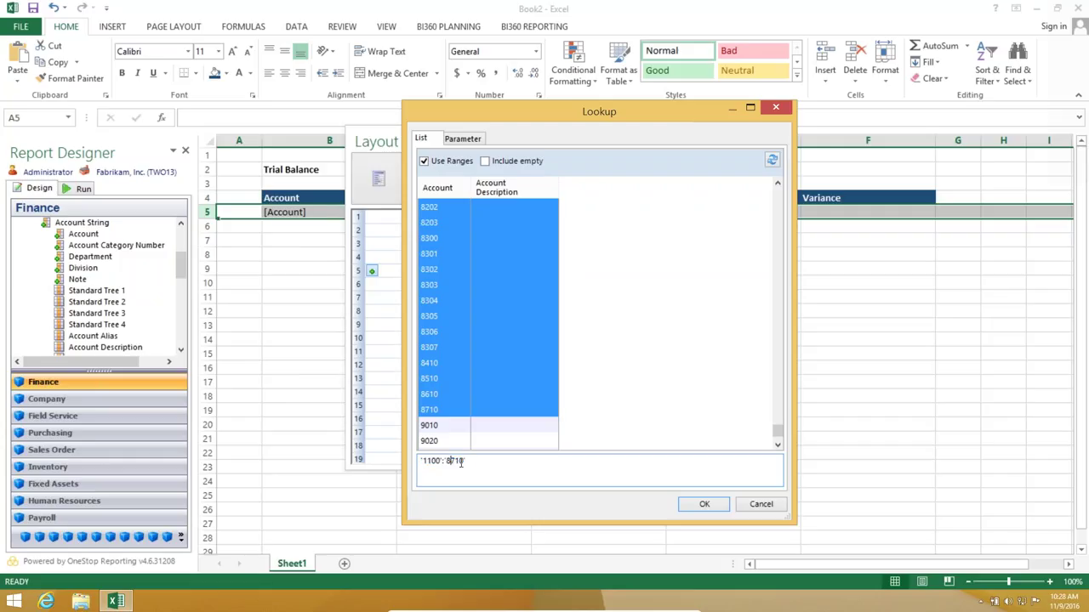
pyautogui.moveTo(453, 461); pyautogui.dragTo(462, 461)
pyautogui.press('BackSpace')
pyautogui.press('BackSpace')
pyautogui.write('999')
pyautogui.write("'")
pyautogui.click(694, 501)
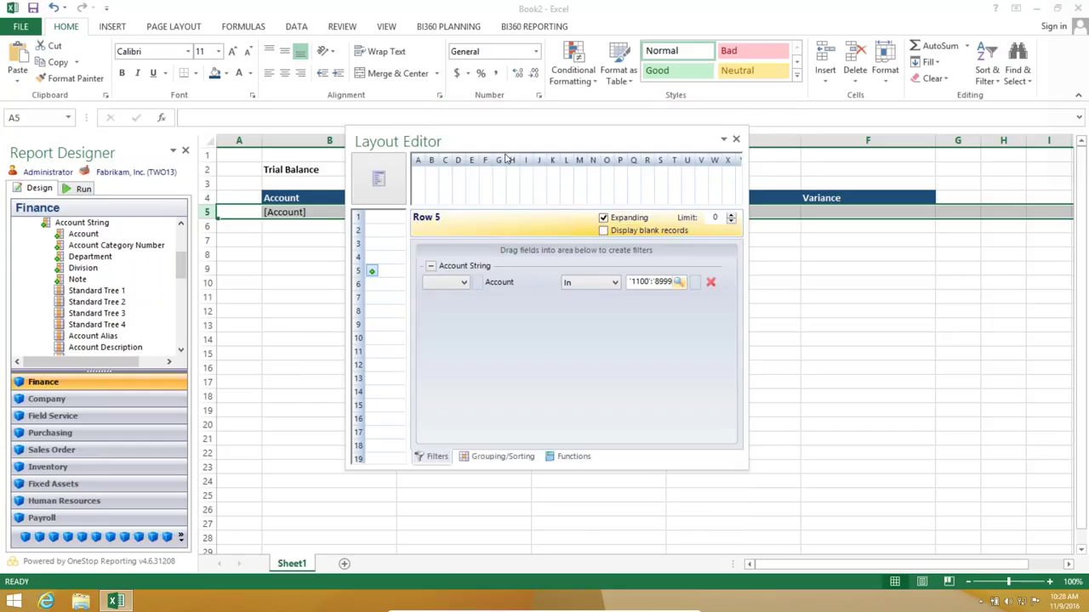
# - Place the Account Description field in cell C5
pyautogui.moveTo(512, 138); pyautogui.dragTo(705, 316)
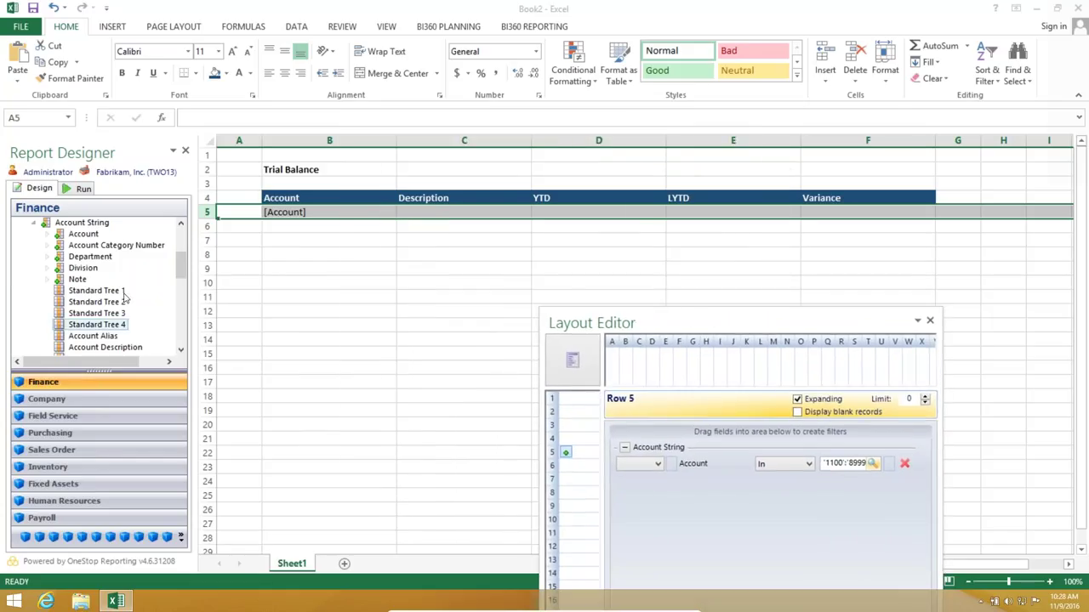
pyautogui.scroll(-1, 183, 276)
pyautogui.moveTo(106, 324); pyautogui.dragTo(463, 212)
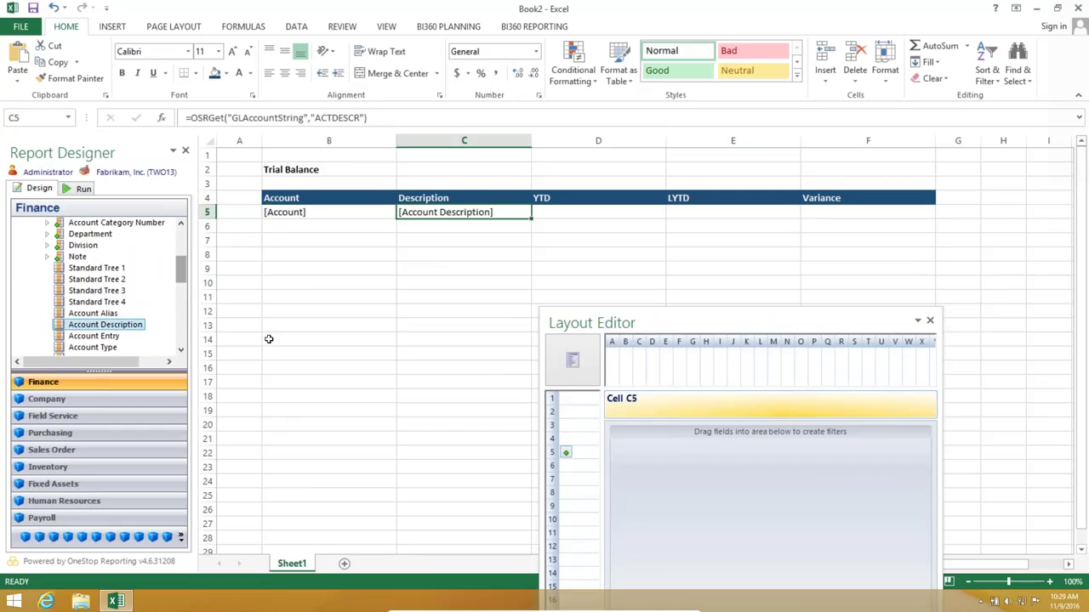
# - Add the Period Change field to D5 and E5 under the YTD and LYTD headers
pyautogui.moveTo(99, 372); pyautogui.dragTo(99, 422)
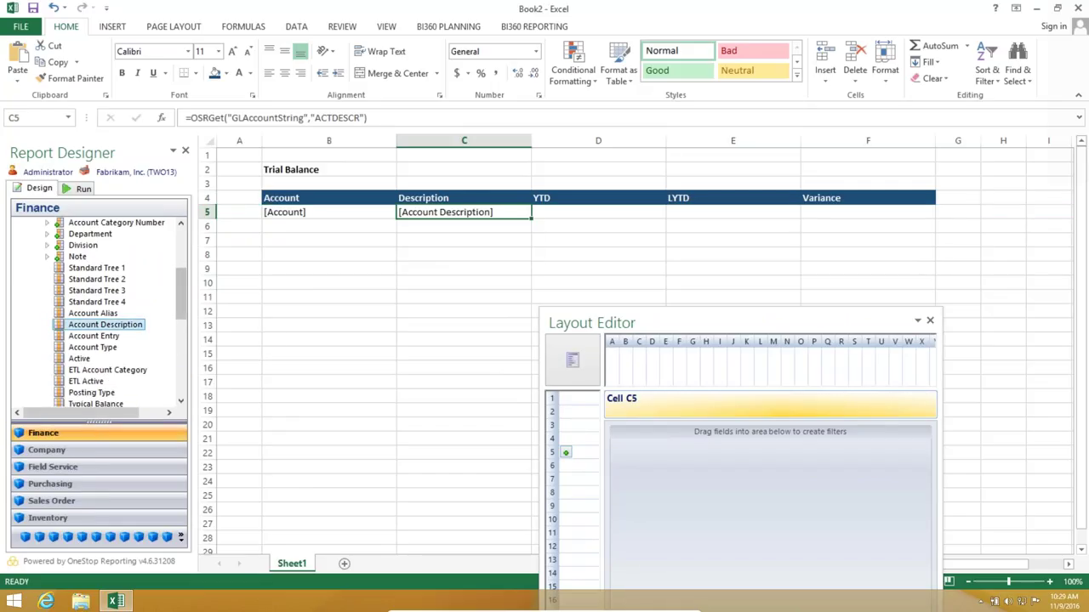
pyautogui.moveTo(182, 307); pyautogui.dragTo(182, 380)
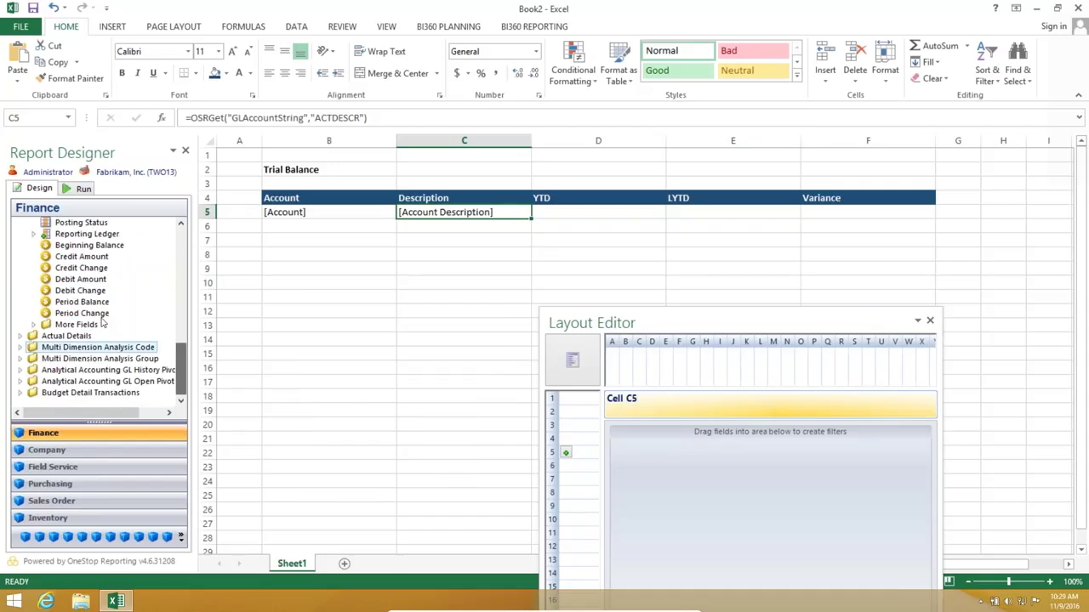
pyautogui.moveTo(82, 313); pyautogui.dragTo(598, 212)
pyautogui.moveTo(82, 313); pyautogui.dragTo(732, 211)
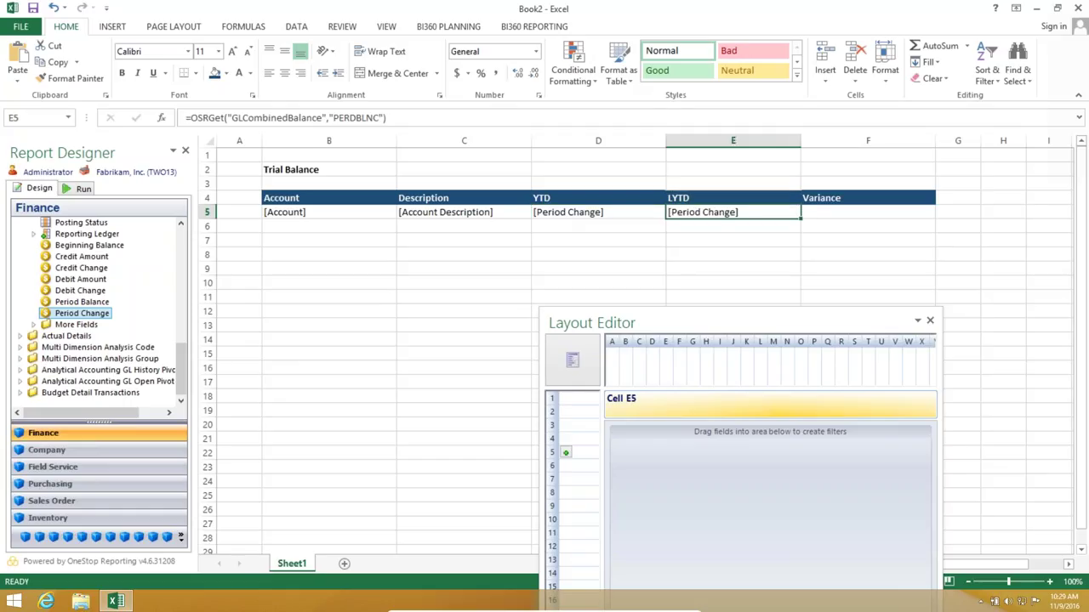
pyautogui.click(822, 216)
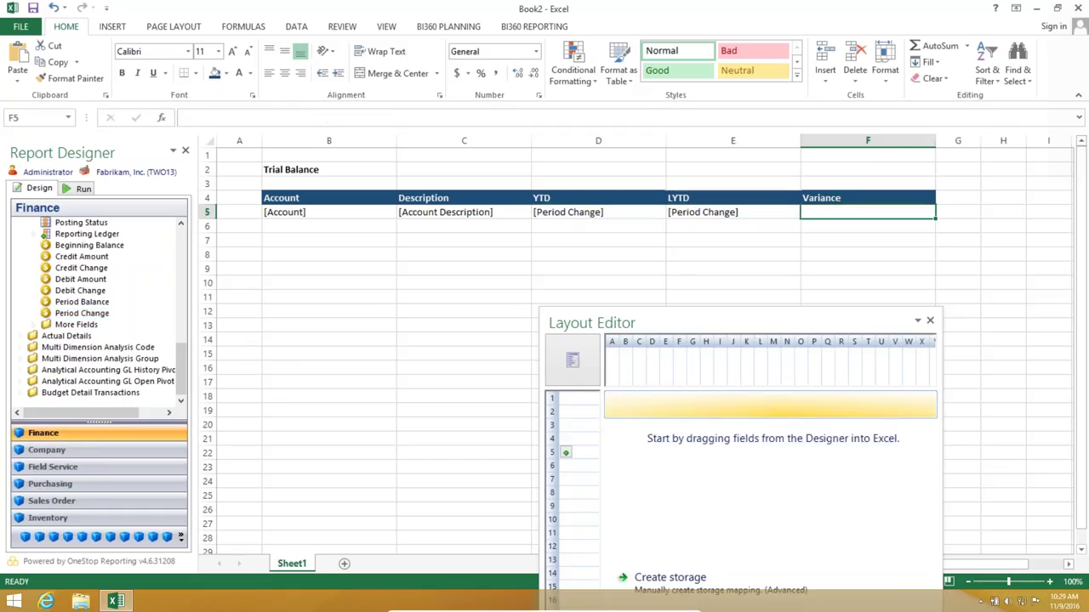
# - Enter the Variance formula =D5-E5 in cell F5
pyautogui.write('=')
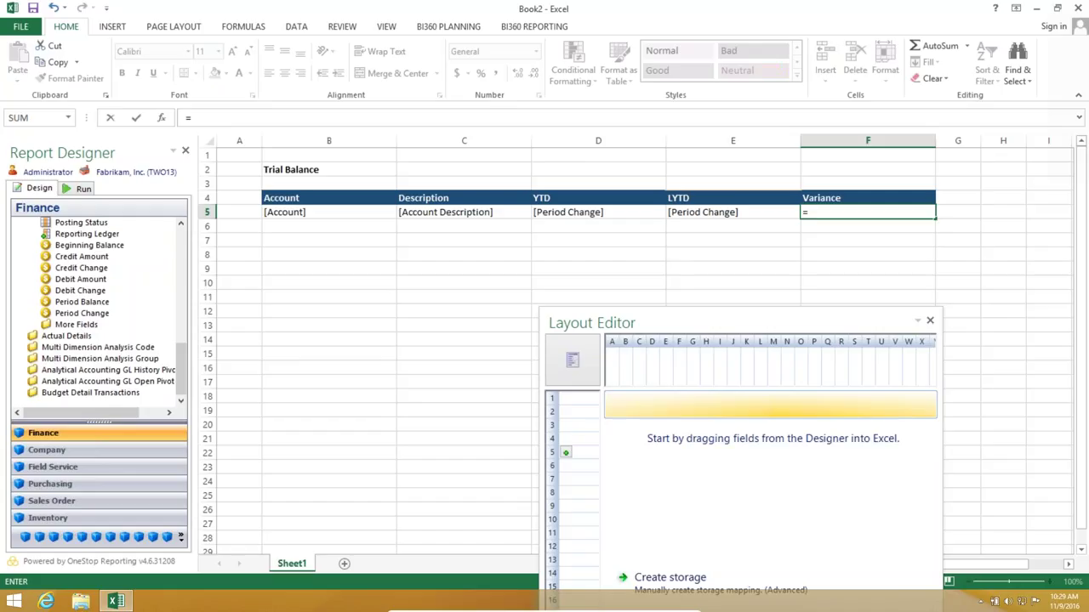
pyautogui.click(577, 212)
pyautogui.write('-')
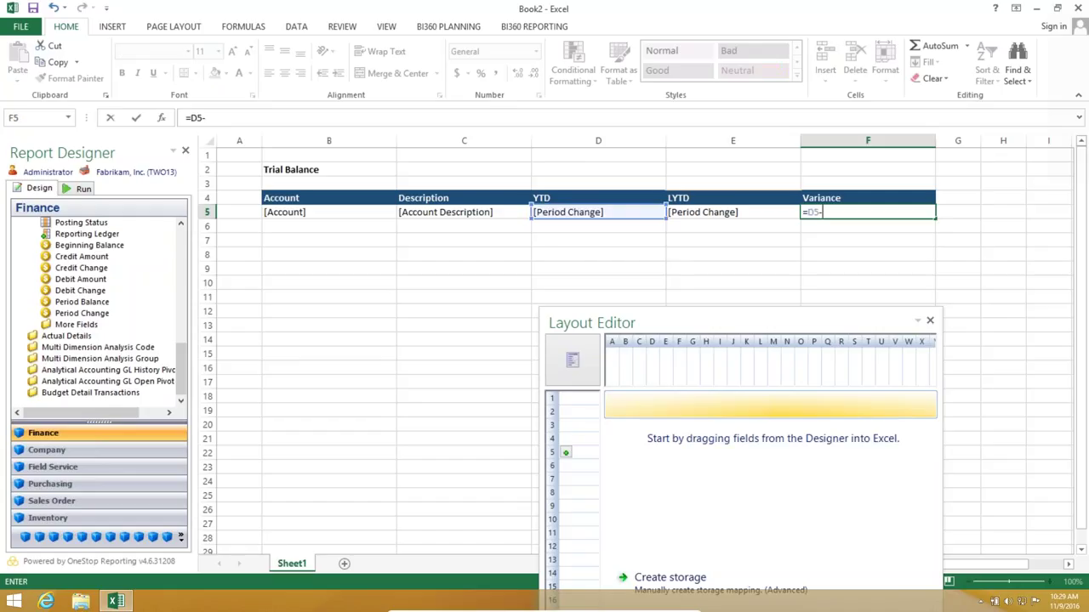
pyautogui.click(687, 216)
pyautogui.press('Return')
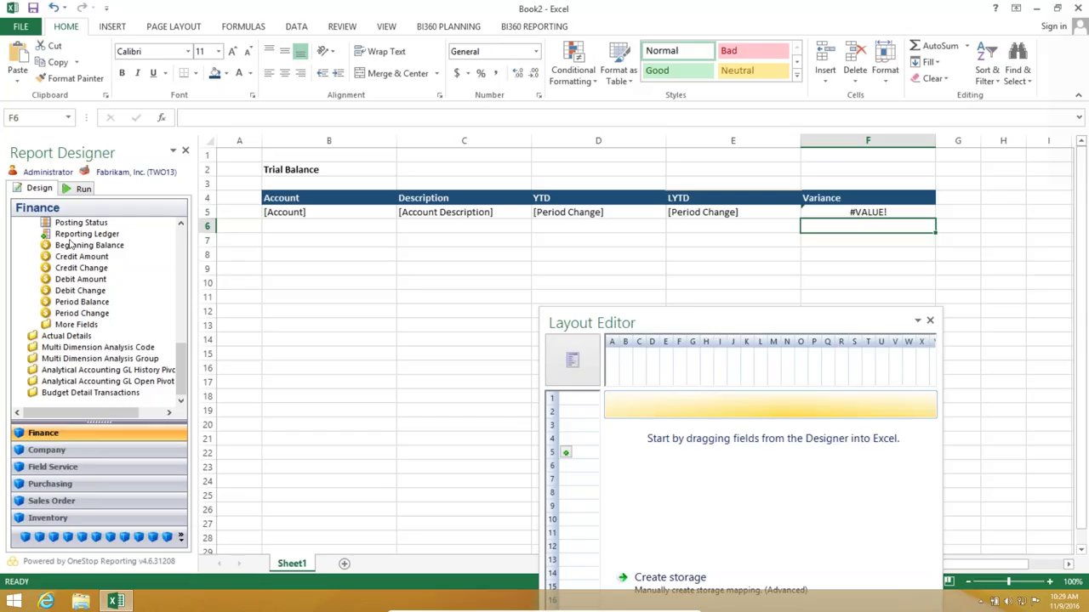
pyautogui.moveTo(571, 185); pyautogui.dragTo(573, 237)
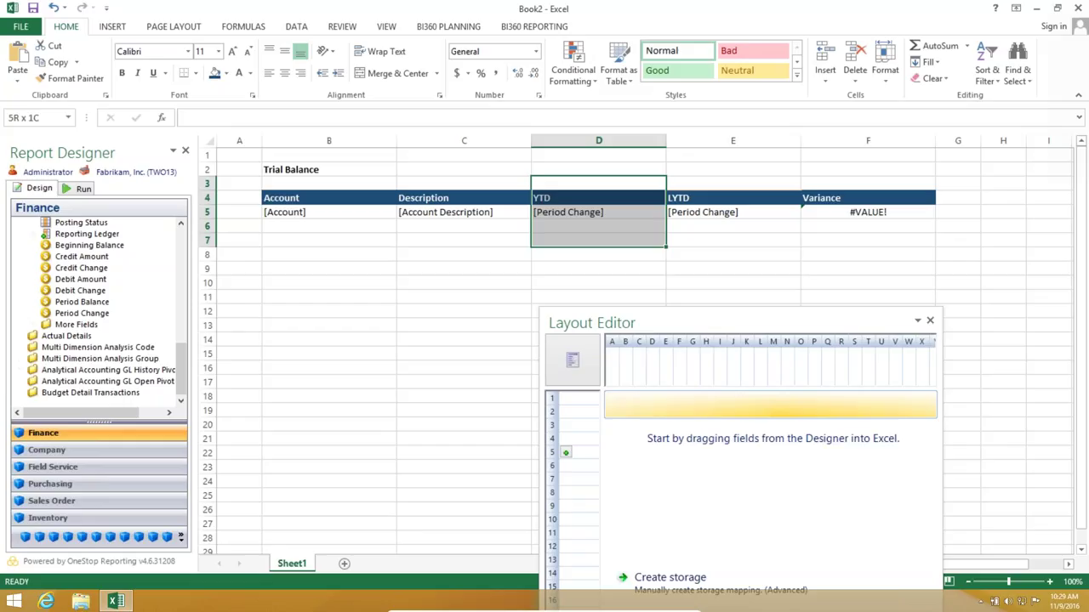
pyautogui.click(709, 242)
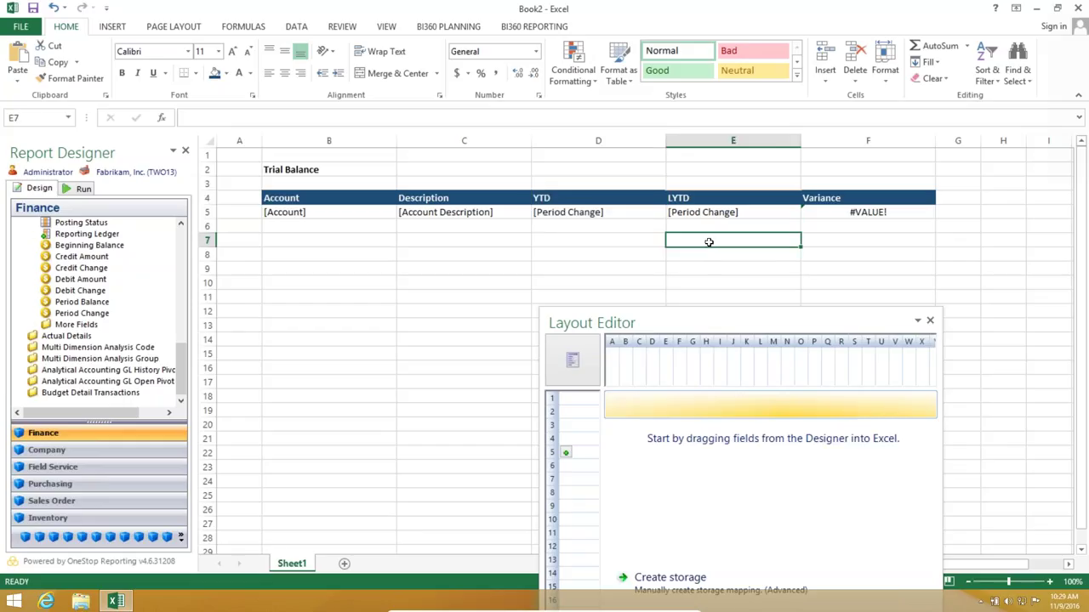
# - Apply the Year to date function to D4 and Last year to date to E4
pyautogui.click(181, 537)
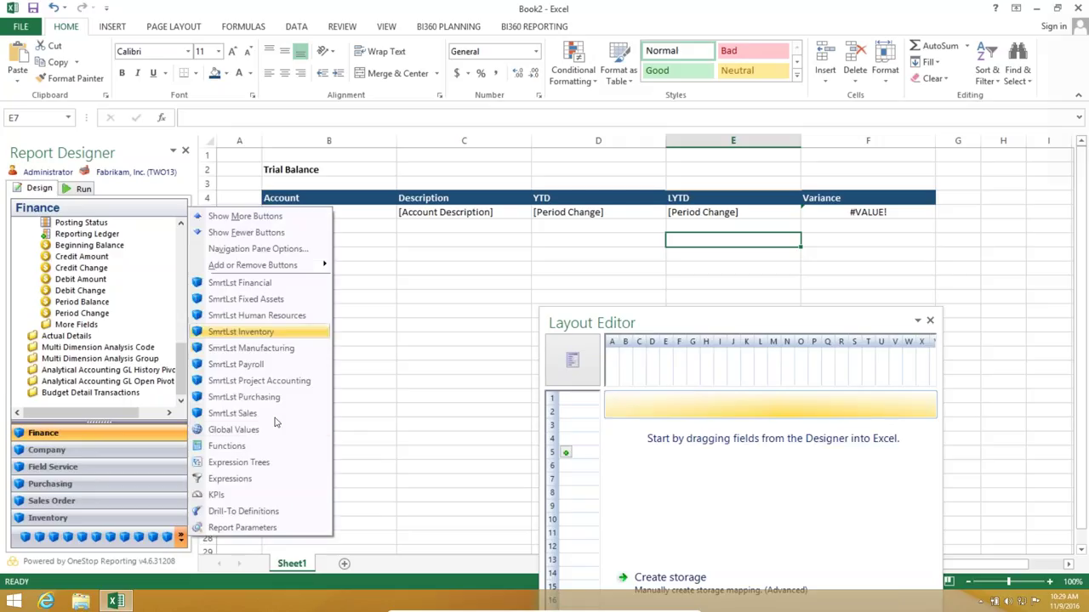
pyautogui.click(257, 447)
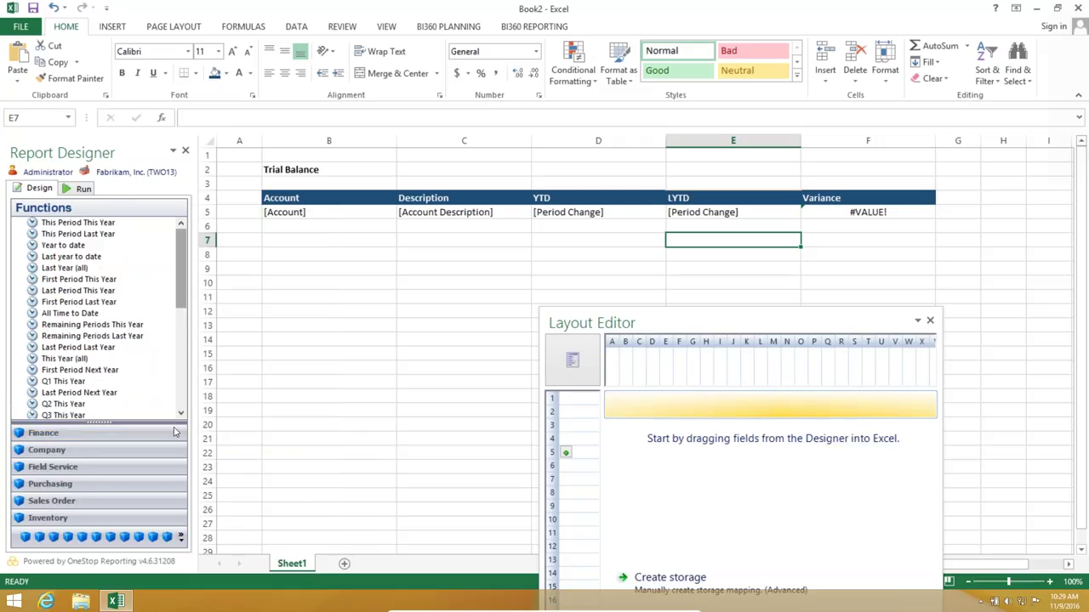
pyautogui.scroll(-5, 172, 293)
pyautogui.scroll(5, 172, 292)
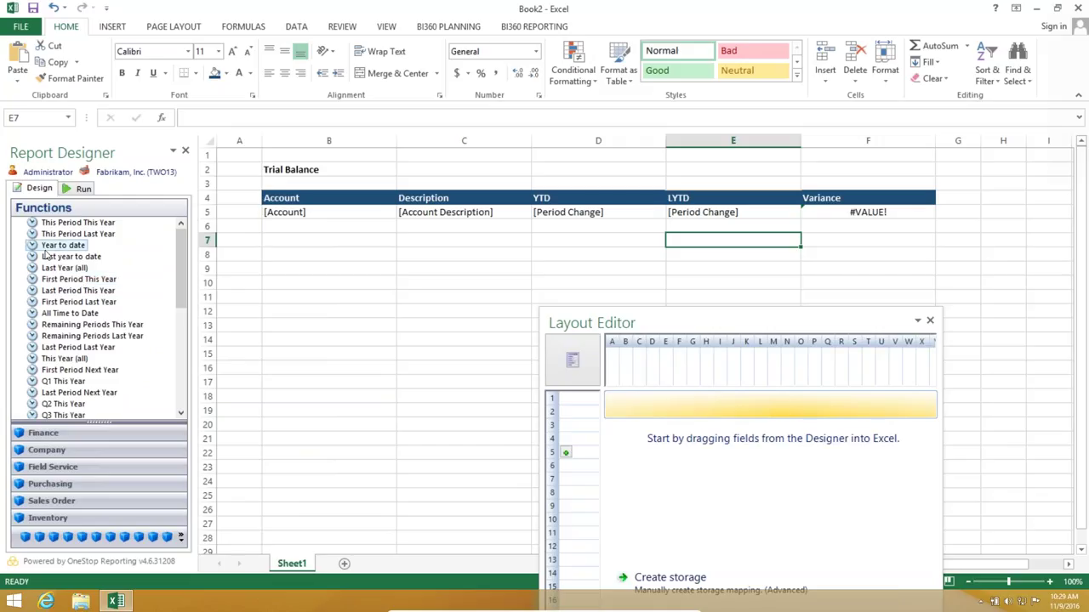
pyautogui.moveTo(45, 252); pyautogui.dragTo(598, 197)
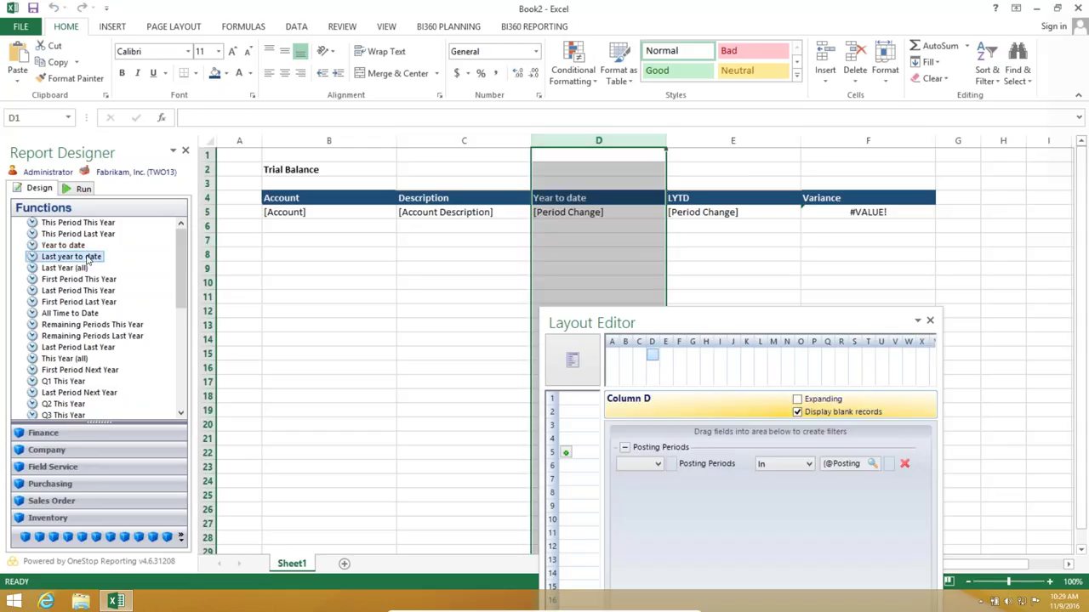
pyautogui.moveTo(88, 261); pyautogui.dragTo(732, 198)
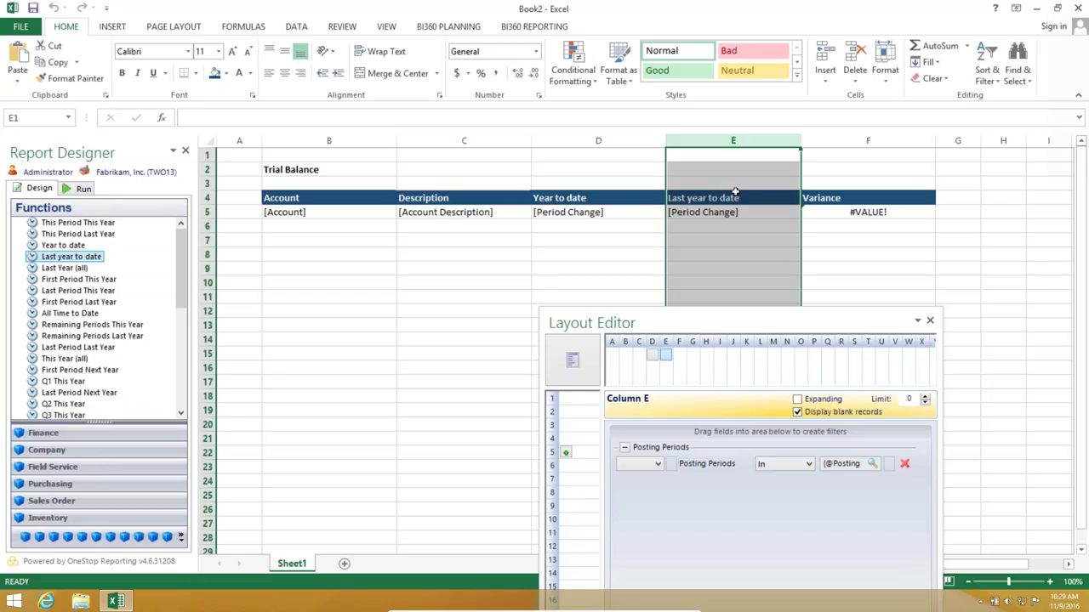
# - Rename headers D4 and E4 back to YTD and LYTD
pyautogui.click(563, 198)
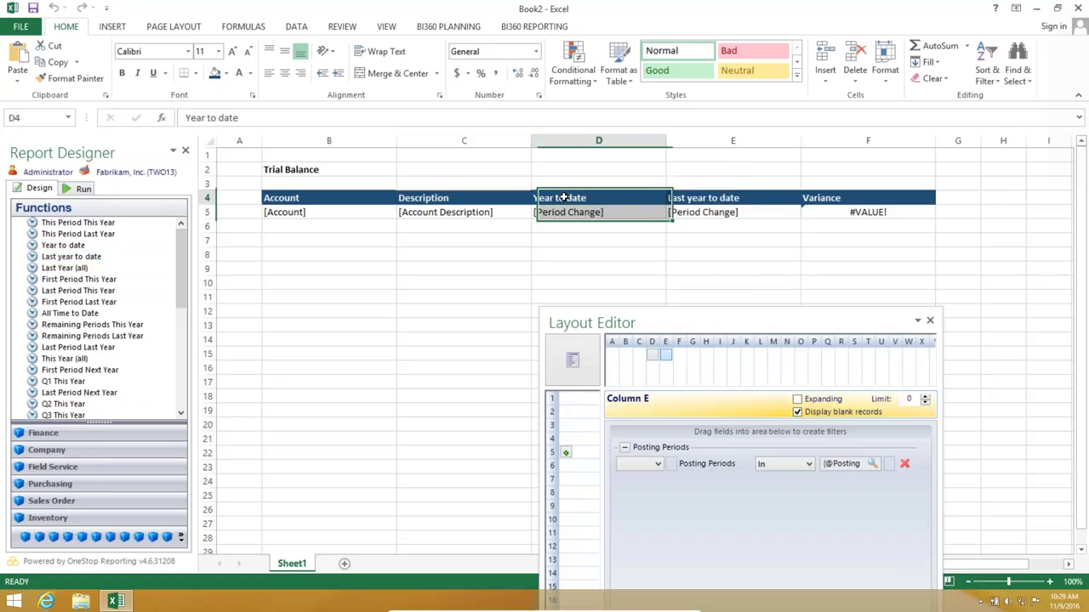
pyautogui.click(615, 197)
pyautogui.write('YTD')
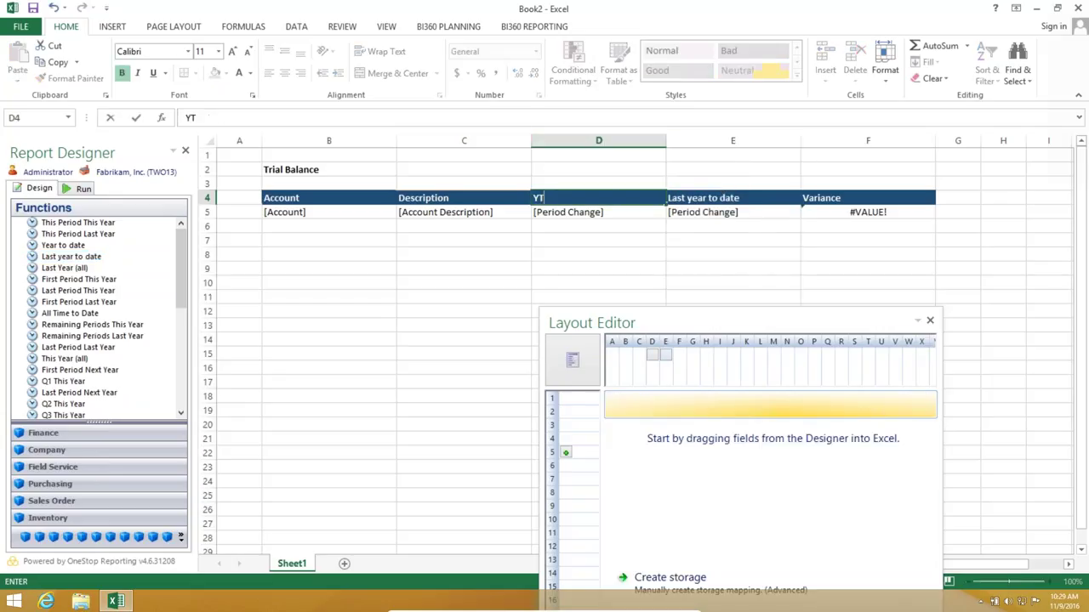
pyautogui.press('Tab')
pyautogui.press('Tab')
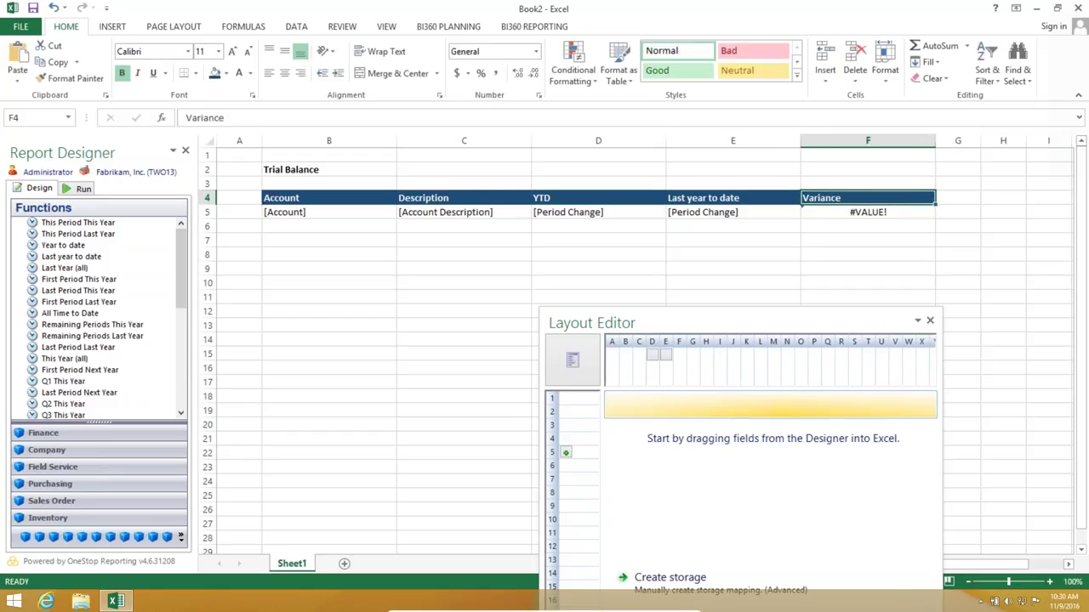
pyautogui.click(733, 197)
pyautogui.write('LYTD')
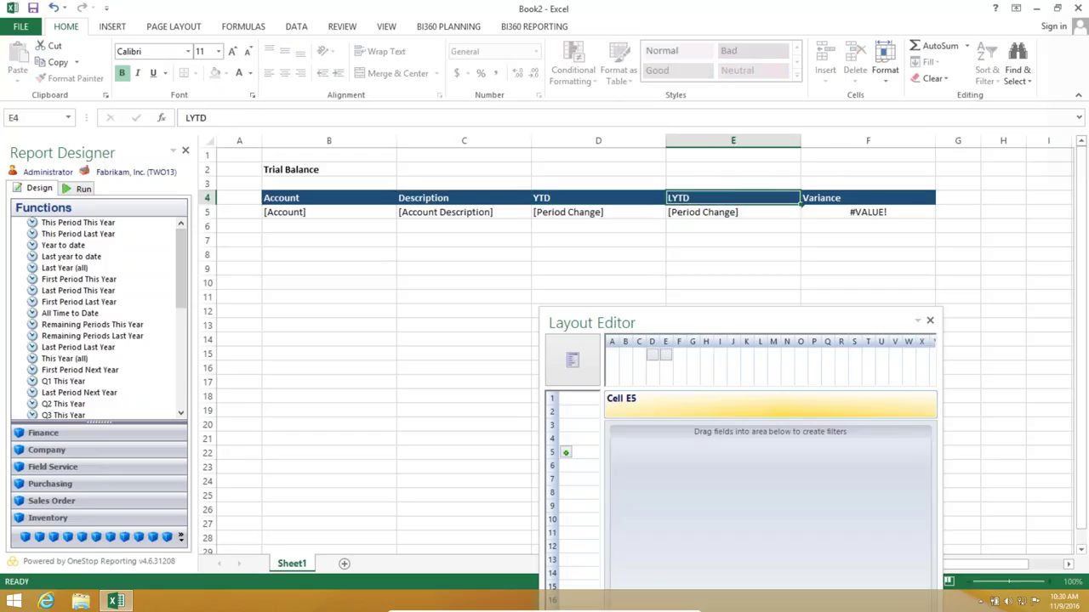
pyautogui.press('Return')
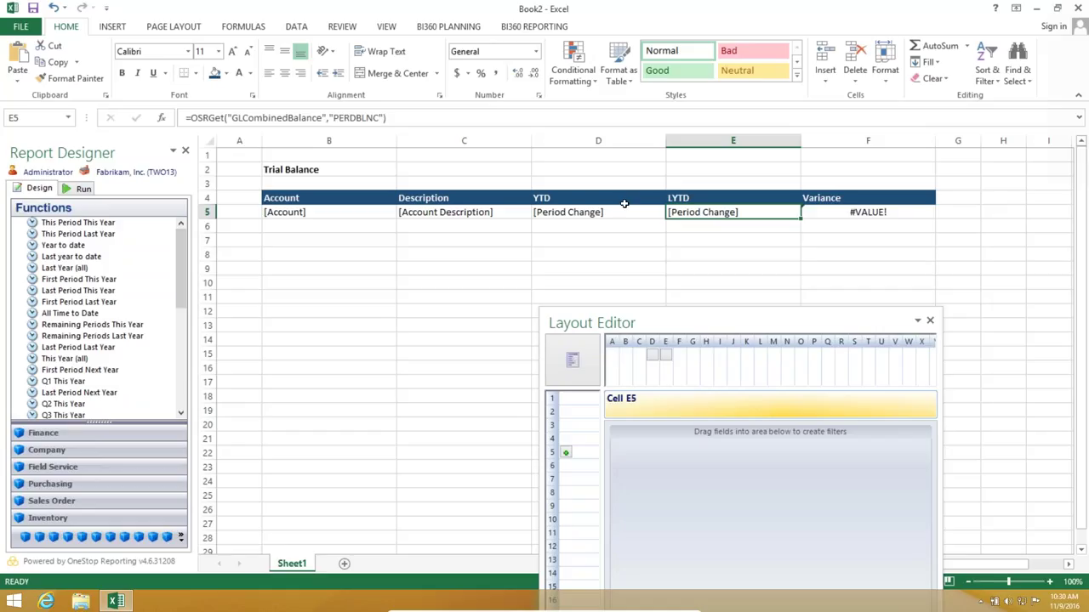
# - Apply Comma Style to amount cells D5:F6 and label C6 'Total'
pyautogui.moveTo(646, 213); pyautogui.dragTo(814, 213)
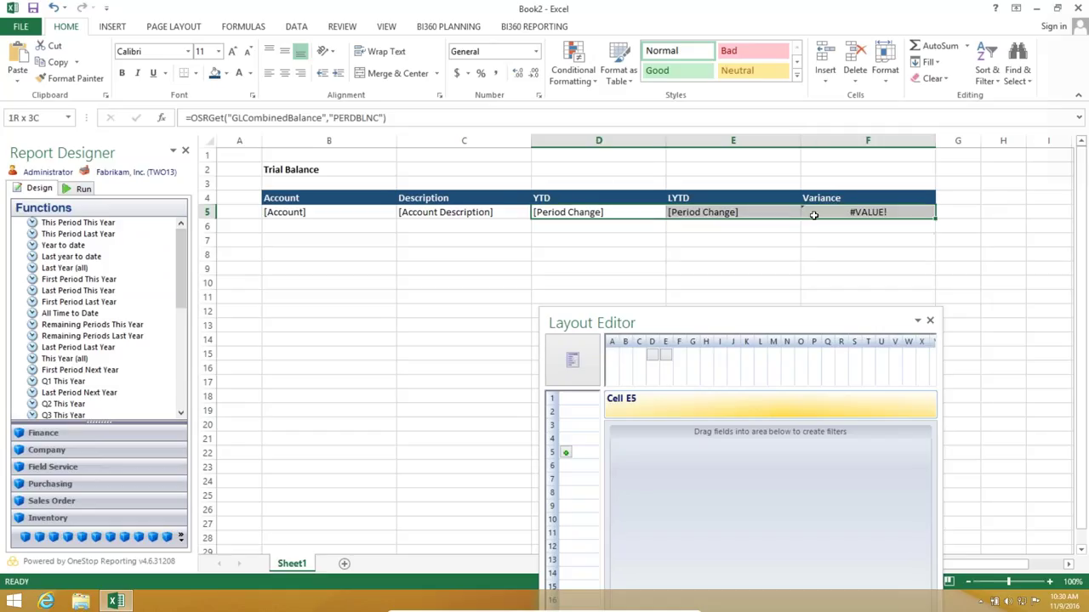
pyautogui.click(500, 74)
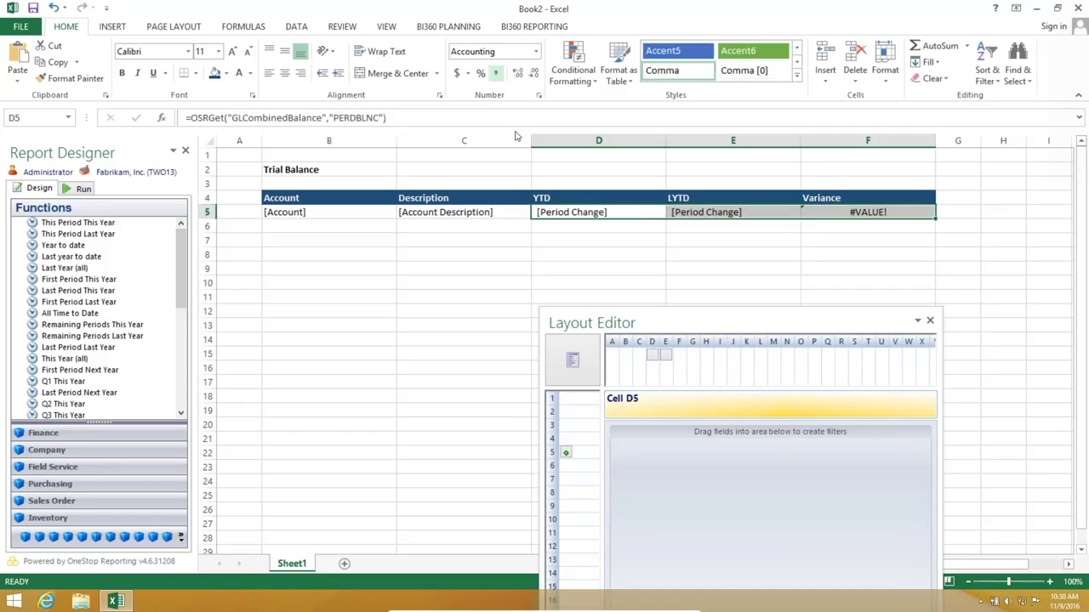
pyautogui.moveTo(601, 316); pyautogui.dragTo(702, 369)
pyautogui.click(491, 225)
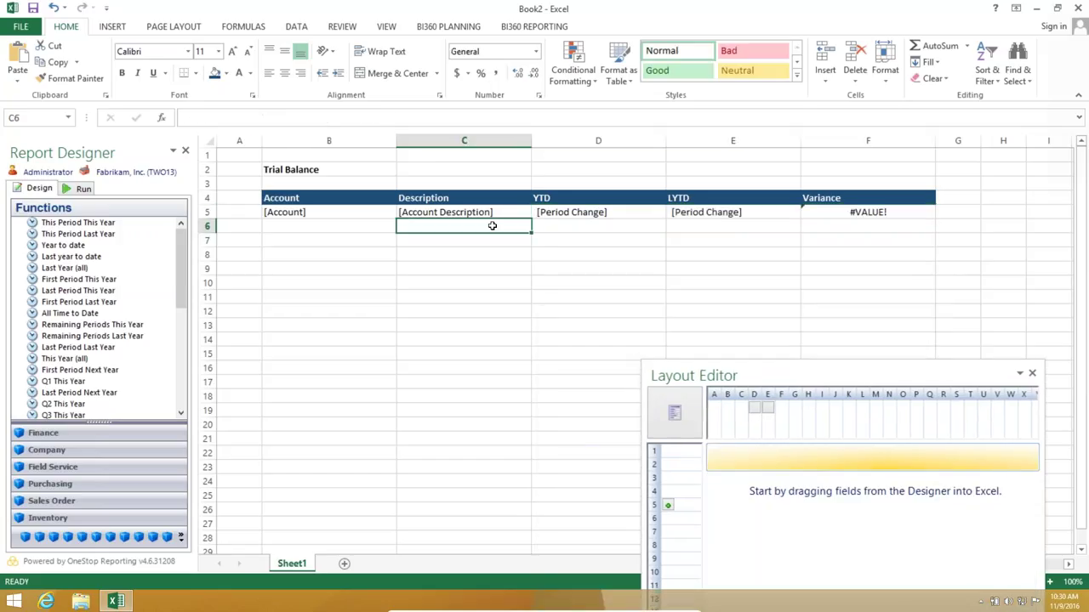
pyautogui.press('F2')
pyautogui.write('Total')
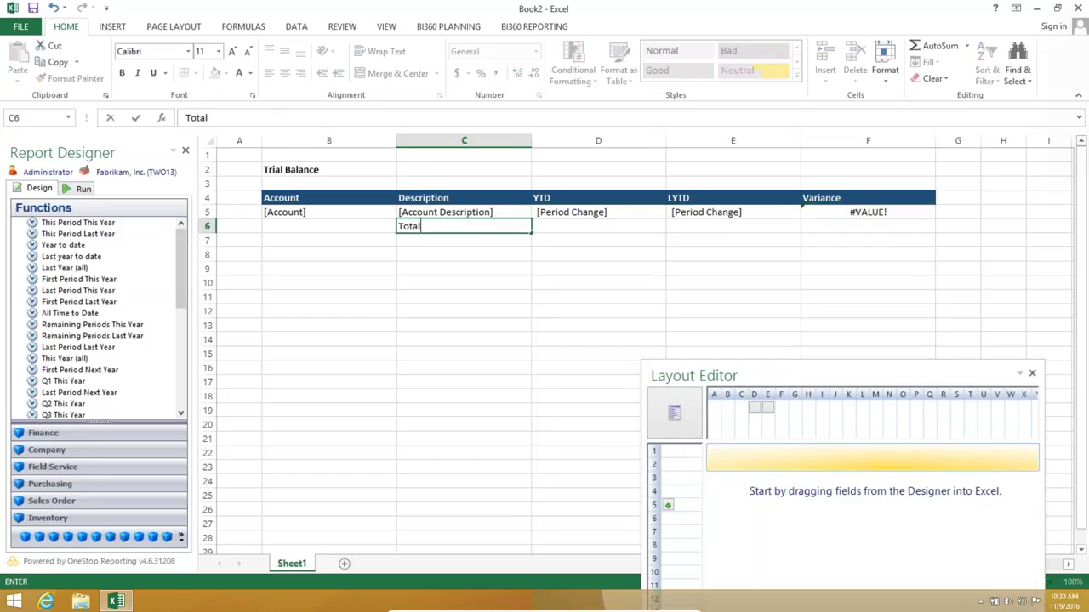
pyautogui.press('Return')
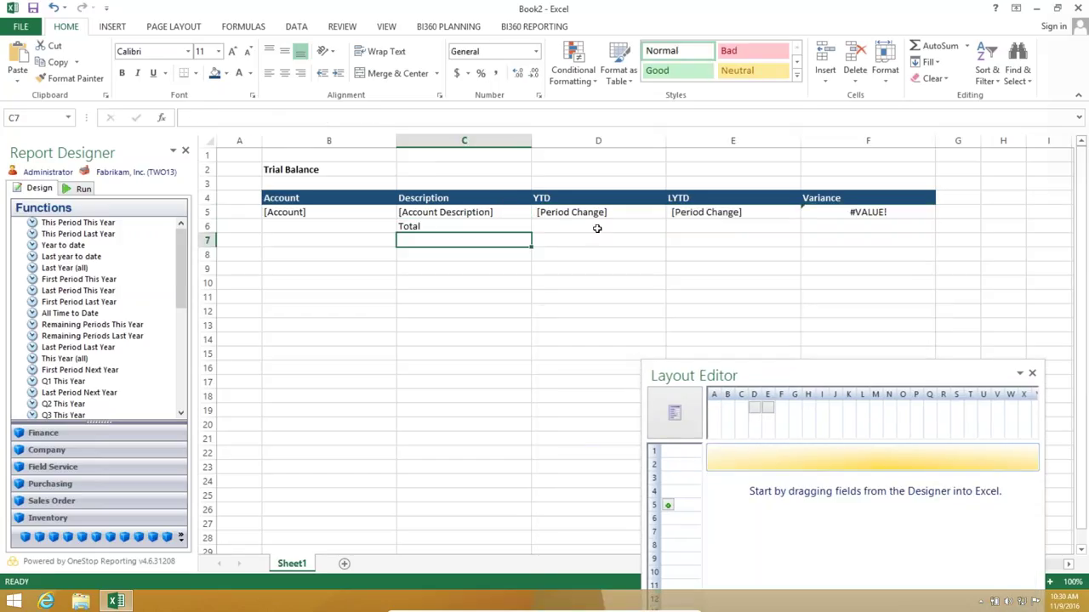
# - Create a SUM total in D6, fill it across to F6, and apply currency accounting format
pyautogui.click(599, 224)
pyautogui.rightClick(602, 225)
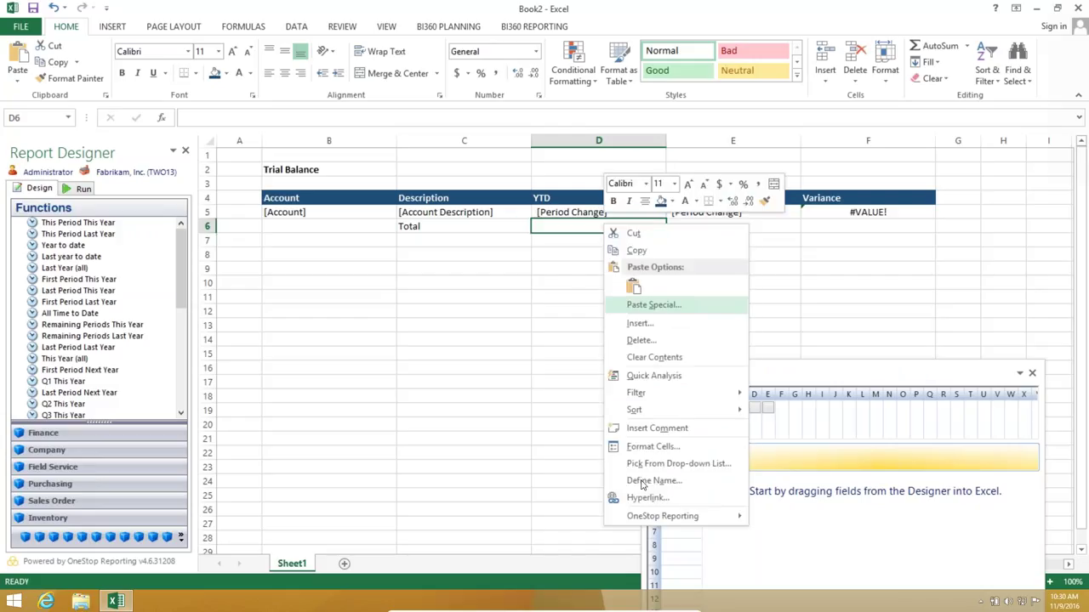
pyautogui.click(761, 516)
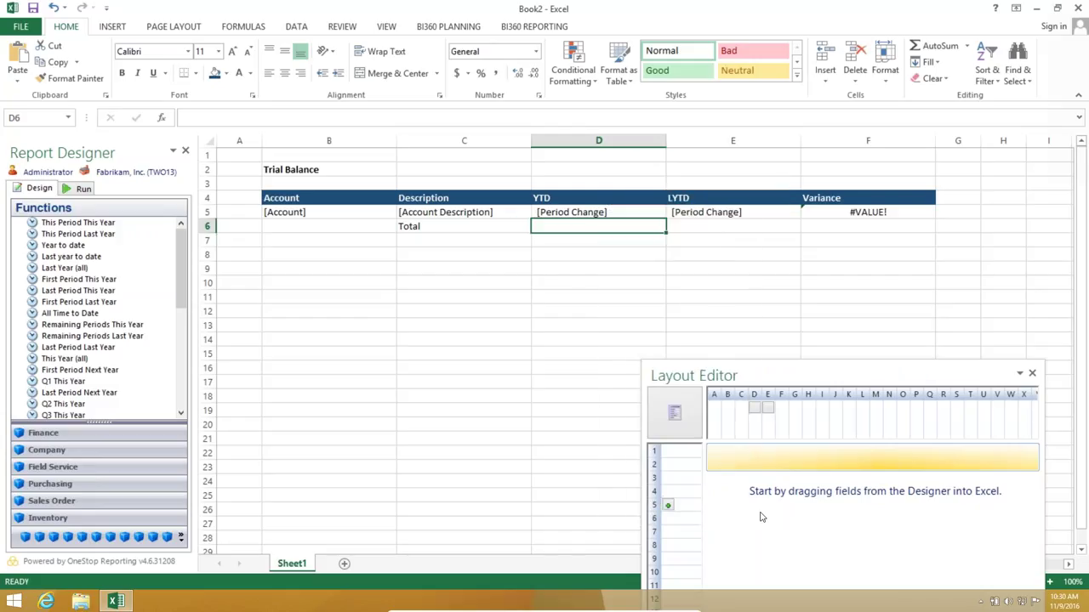
pyautogui.rightClick(577, 225)
pyautogui.moveTo(713, 519)
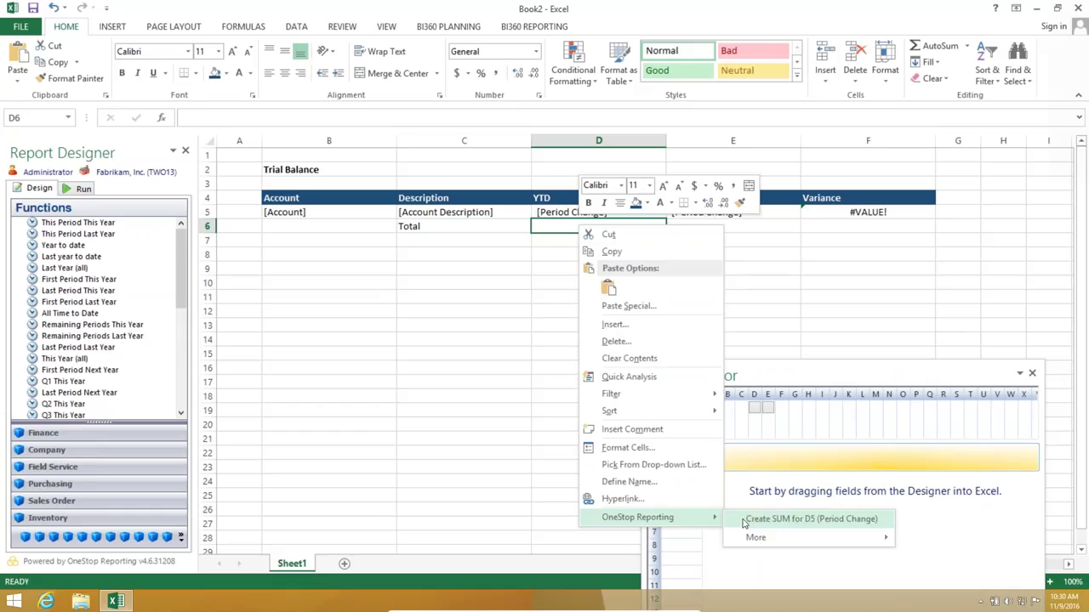
pyautogui.click(770, 518)
pyautogui.moveTo(665, 232); pyautogui.dragTo(873, 228)
pyautogui.click(460, 75)
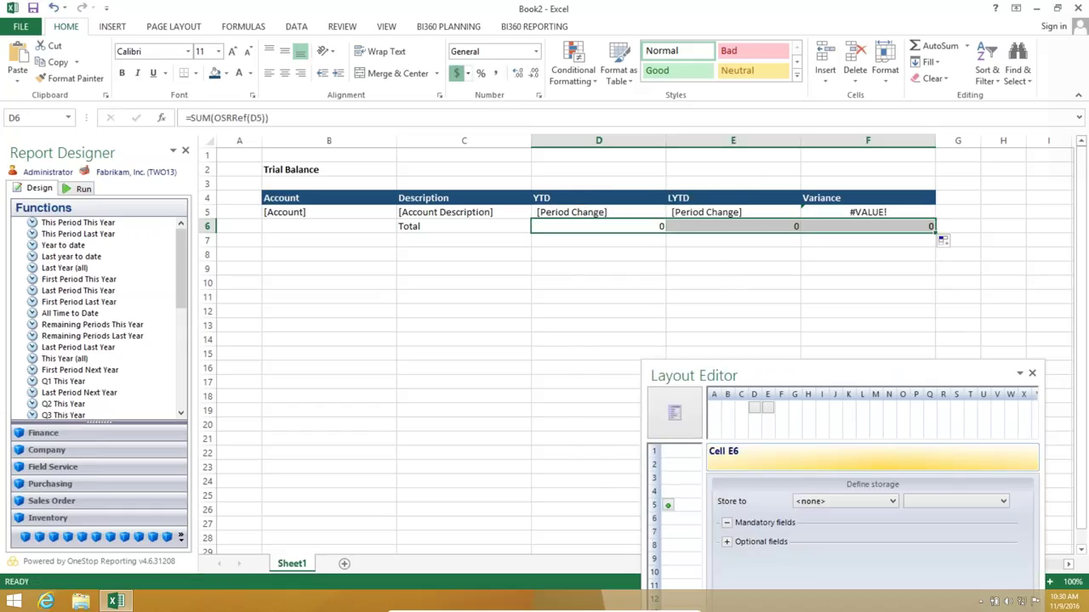
# - Bold the Total row C6:F6, left-align the Account field in B5, and widen column C
pyautogui.moveTo(459, 226); pyautogui.dragTo(802, 222)
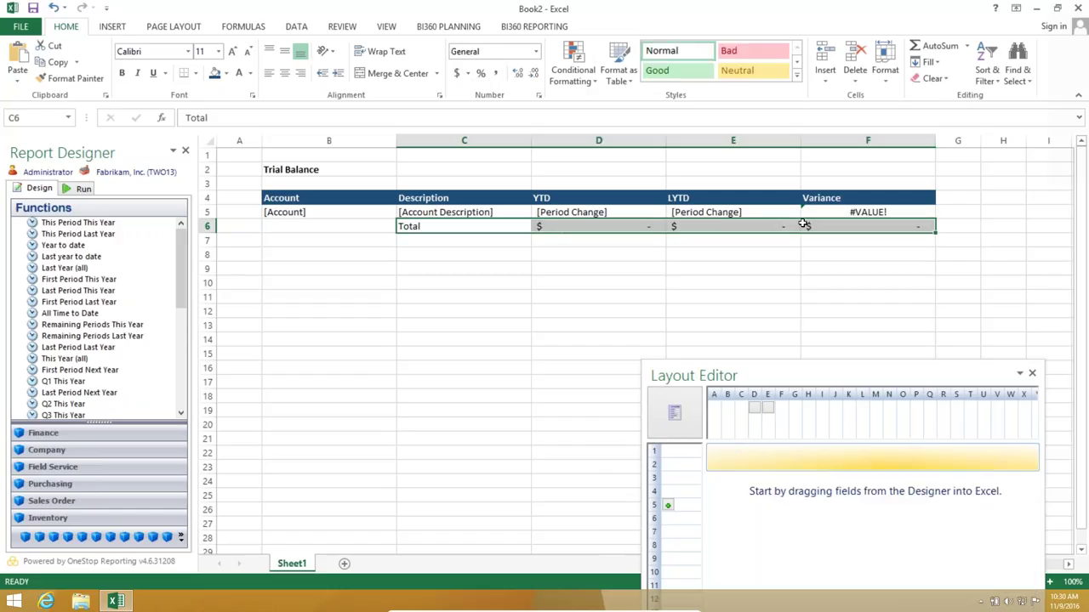
pyautogui.hotkey('ctrl', 'b')
pyautogui.click(679, 239)
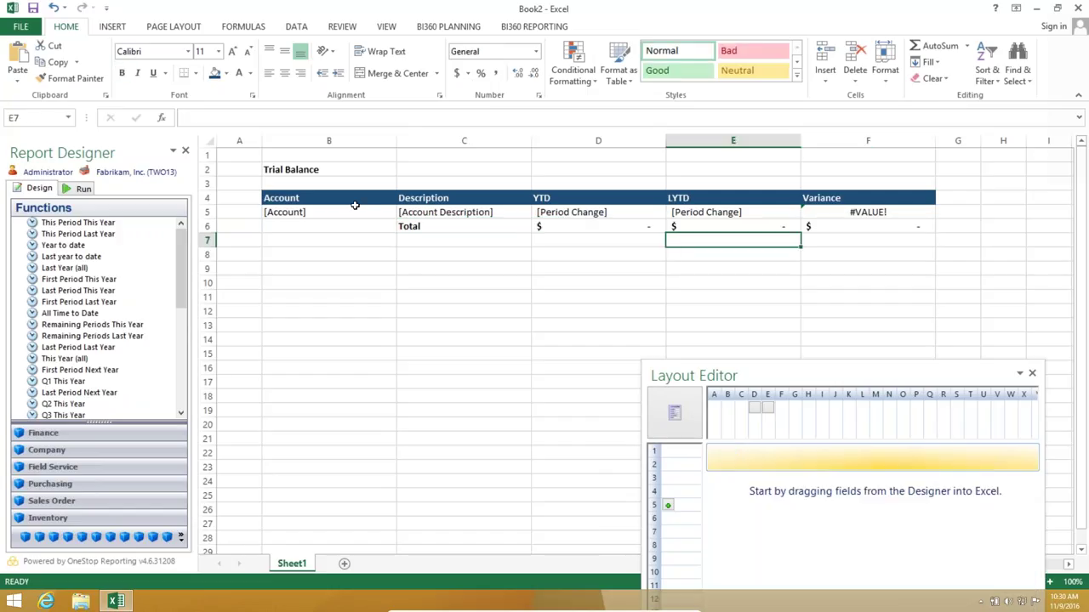
pyautogui.click(343, 211)
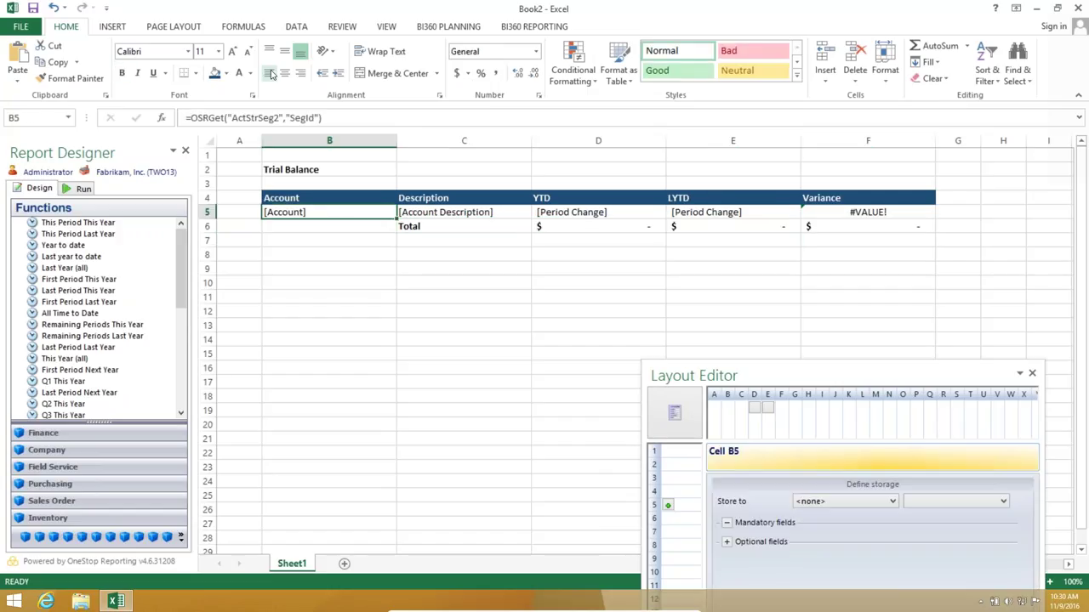
pyautogui.click(269, 73)
pyautogui.moveTo(532, 142); pyautogui.dragTo(556, 142)
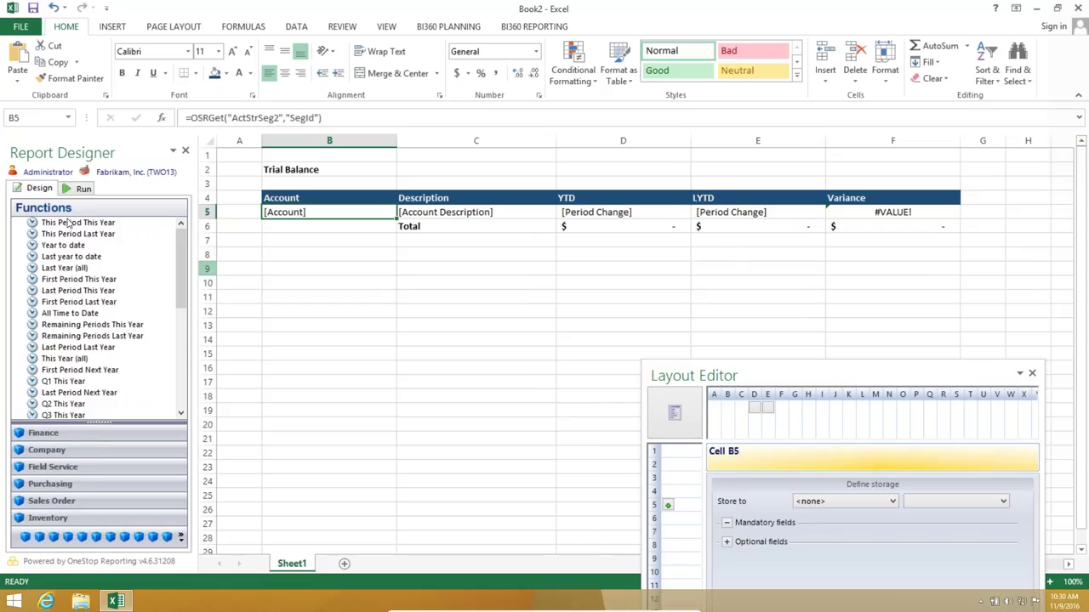
pyautogui.click(73, 189)
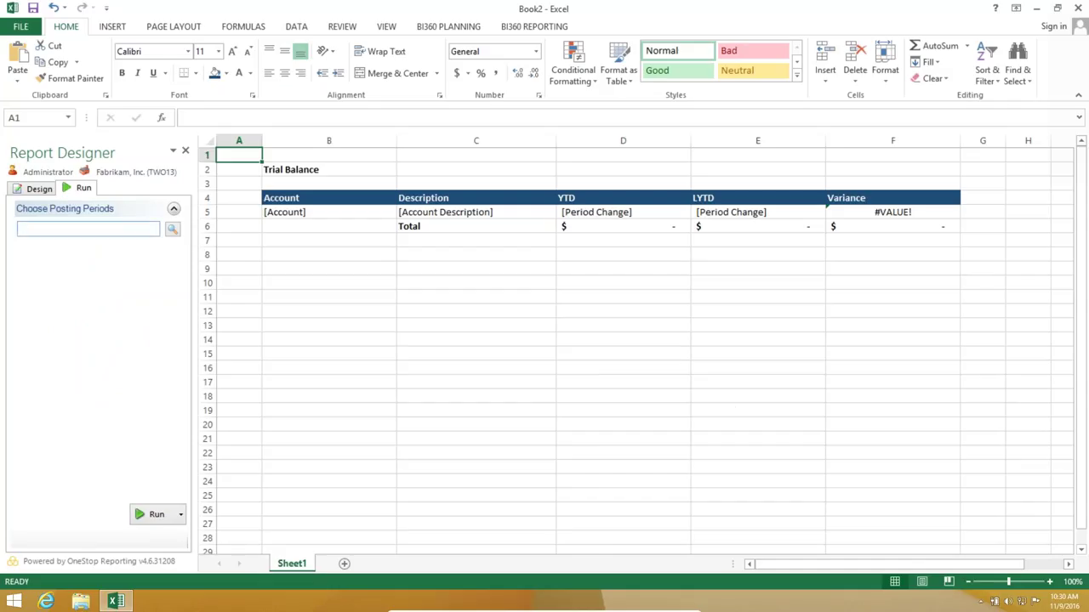
# - Run the Trial Balance for posting period 201407 and review the resulting account rows
pyautogui.write('201407')
pyautogui.click(150, 514)
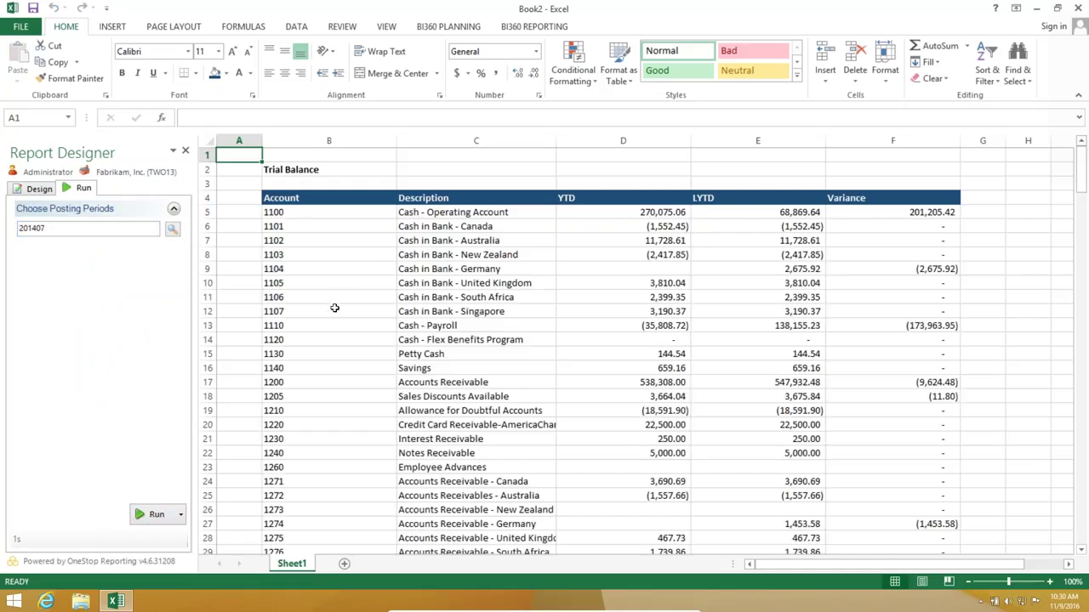
pyautogui.moveTo(289, 241); pyautogui.dragTo(299, 410)
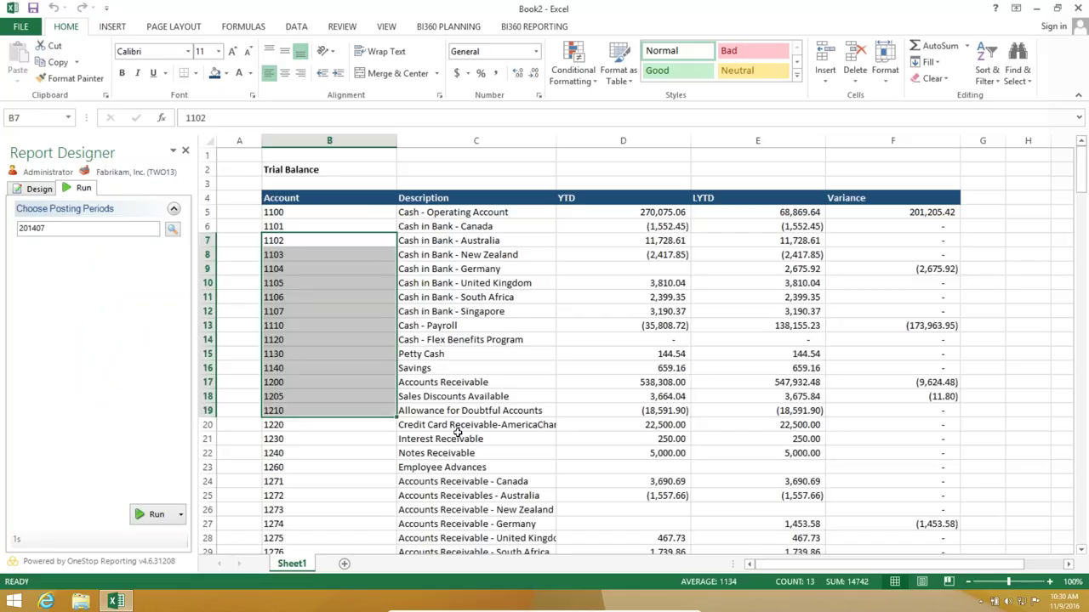
pyautogui.moveTo(450, 241); pyautogui.dragTo(476, 481)
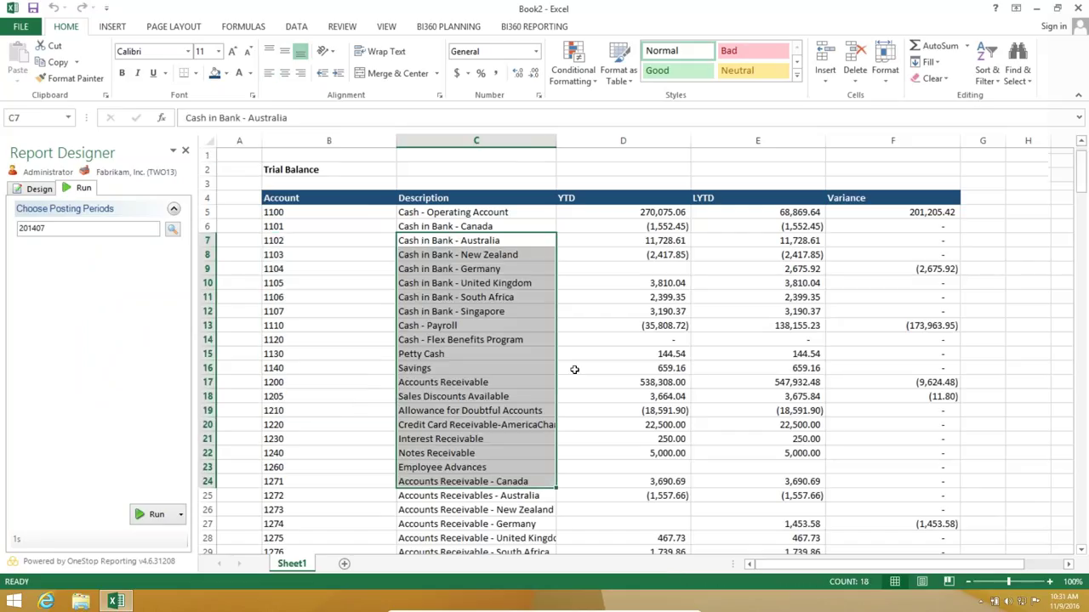
pyautogui.scroll(-7, 575, 369)
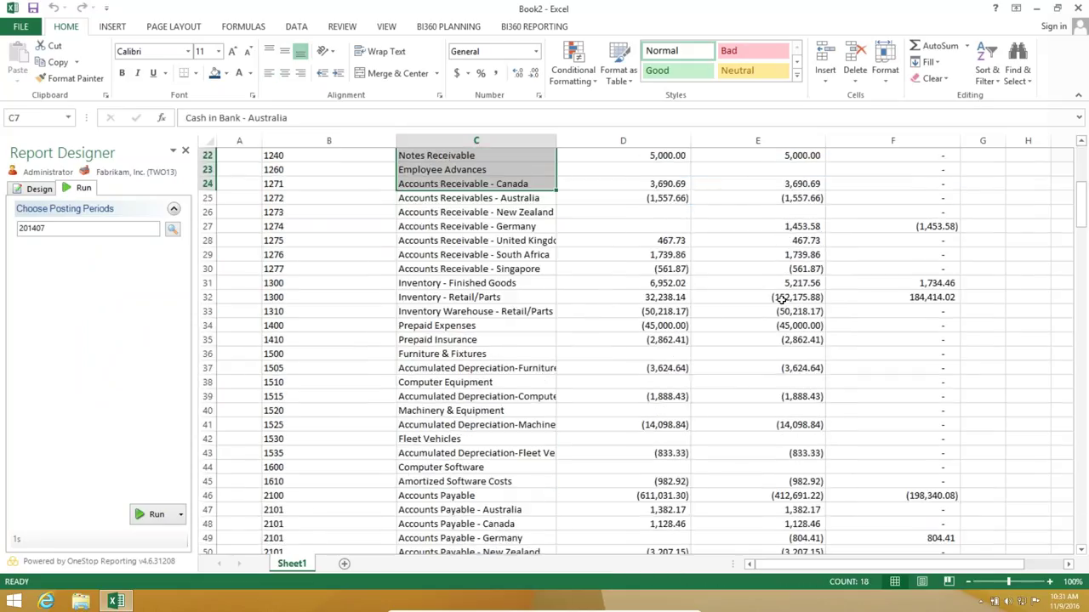
pyautogui.scroll(-10, 781, 299)
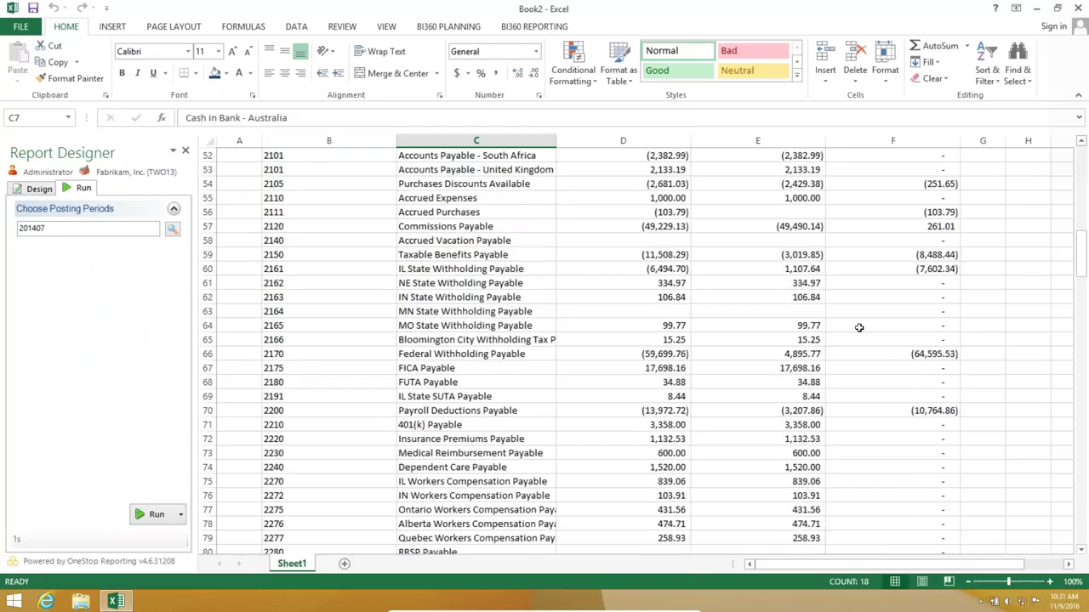
pyautogui.scroll(-6, 859, 328)
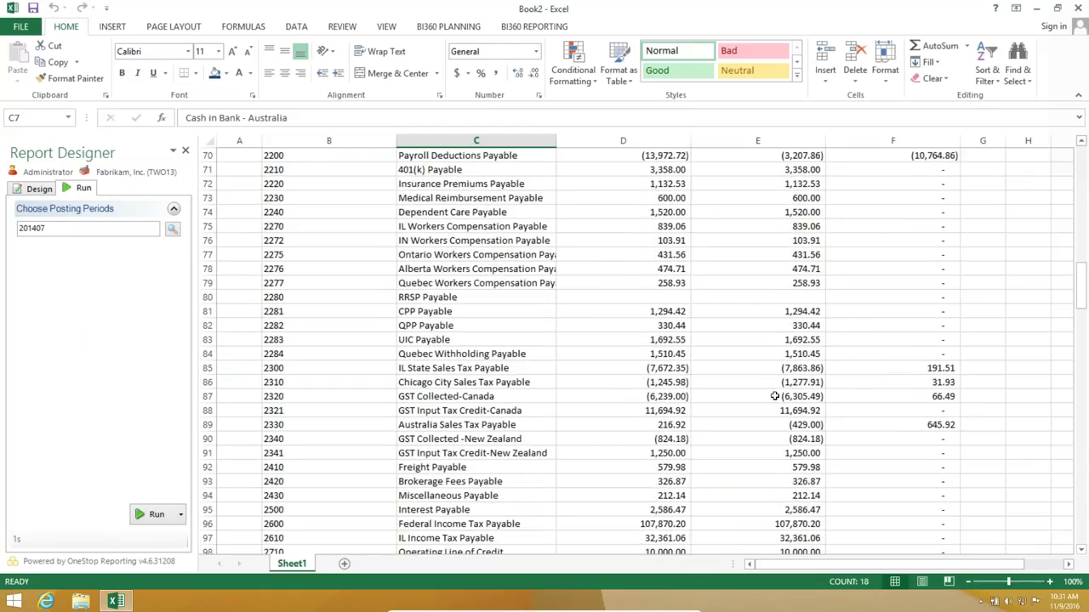
pyautogui.scroll(15, 766, 411)
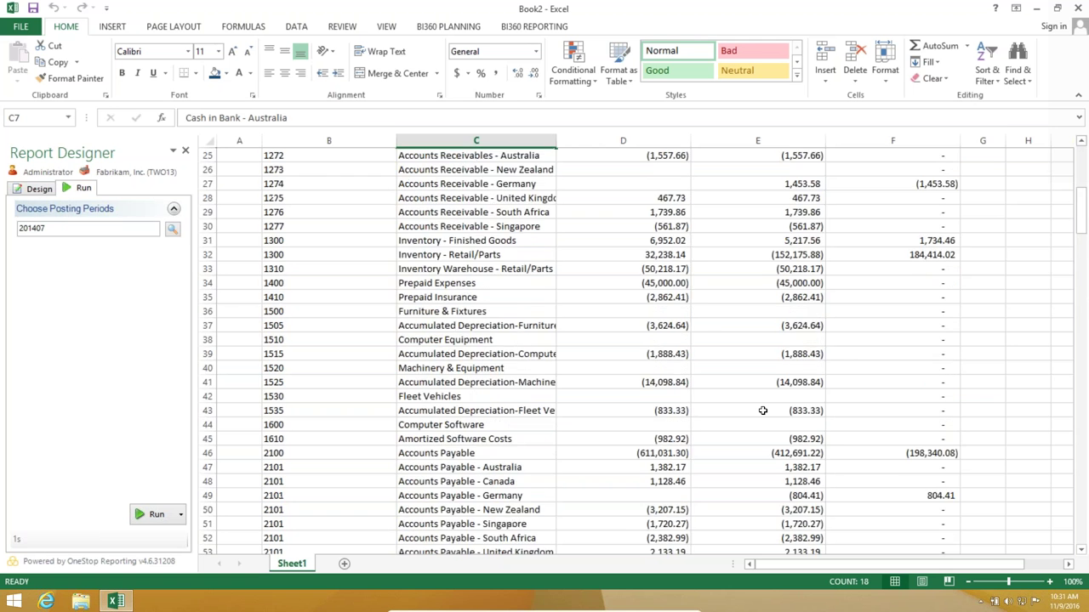
pyautogui.scroll(8, 763, 411)
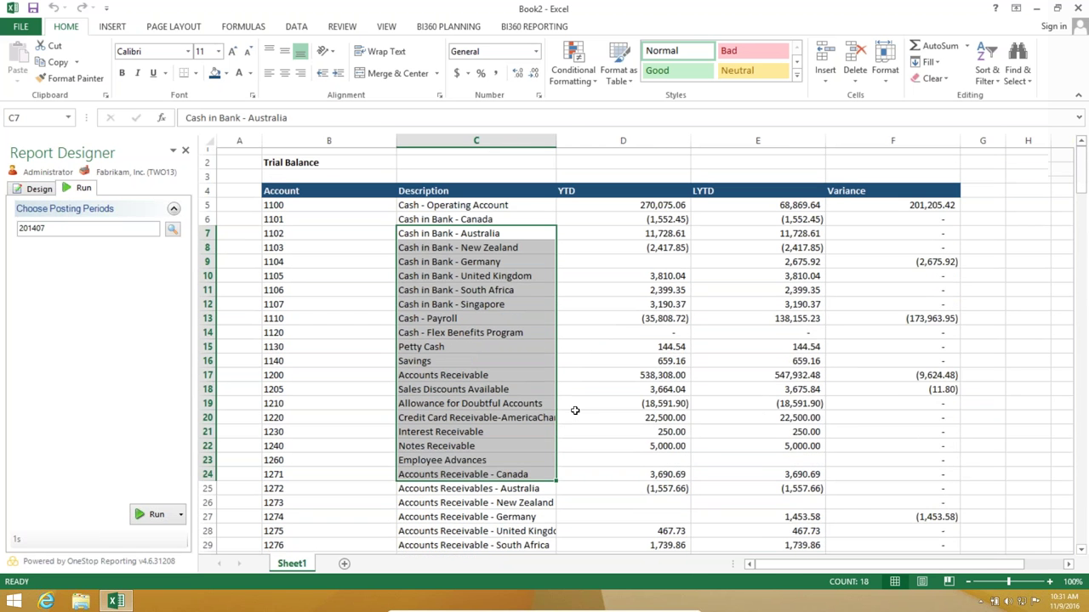
# - Clear the contents of report rows 14–22 and 28–35
pyautogui.moveTo(332, 339); pyautogui.dragTo(962, 458)
pyautogui.press('Delete')
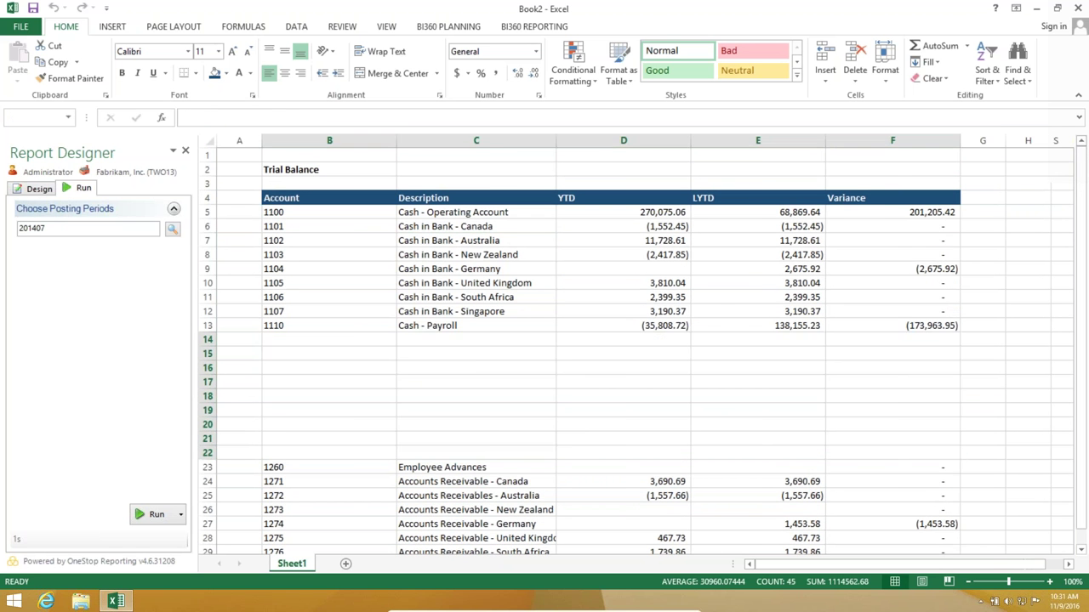
pyautogui.scroll(-4, 729, 460)
pyautogui.moveTo(329, 368); pyautogui.dragTo(800, 469)
pyautogui.press('Delete')
pyautogui.click(624, 495)
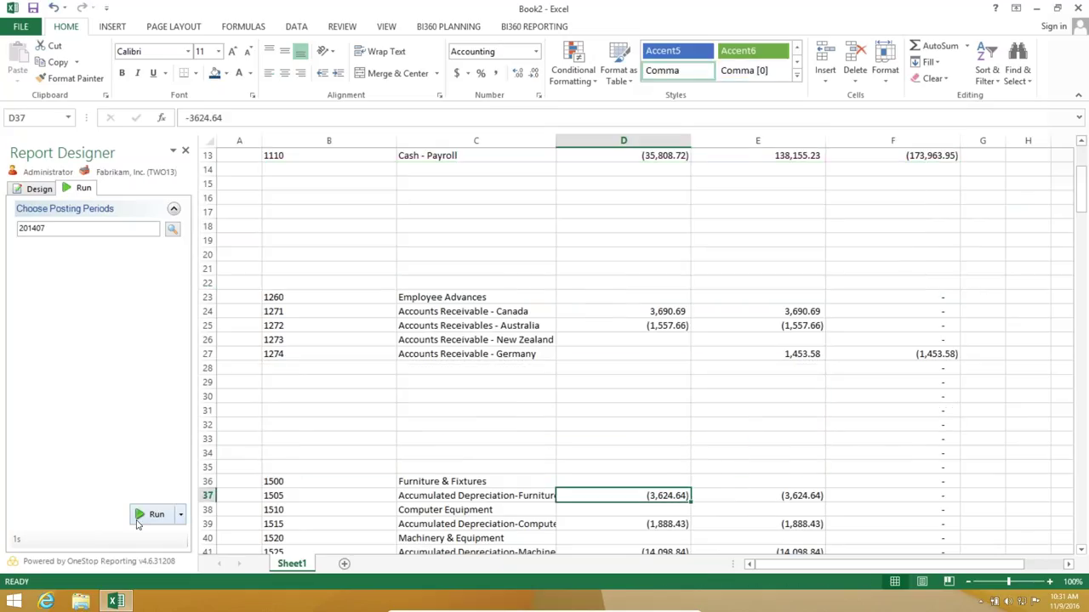
# - Rerun the report to restore all rows and scroll down to the 4100 sales accounts
pyautogui.click(150, 513)
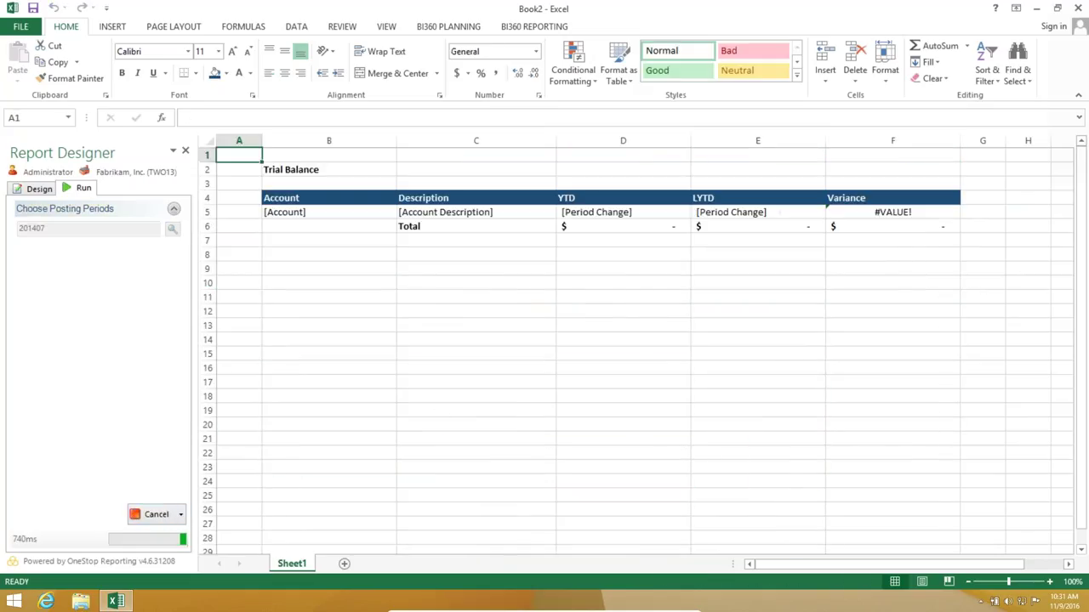
pyautogui.scroll(-3, 645, 354)
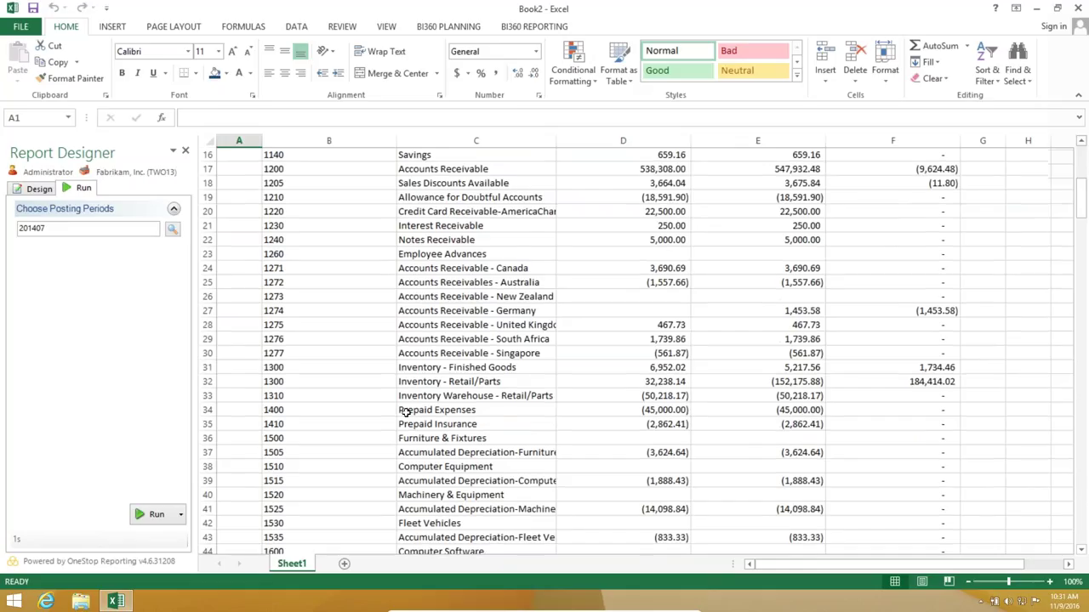
pyautogui.scroll(-2, 401, 411)
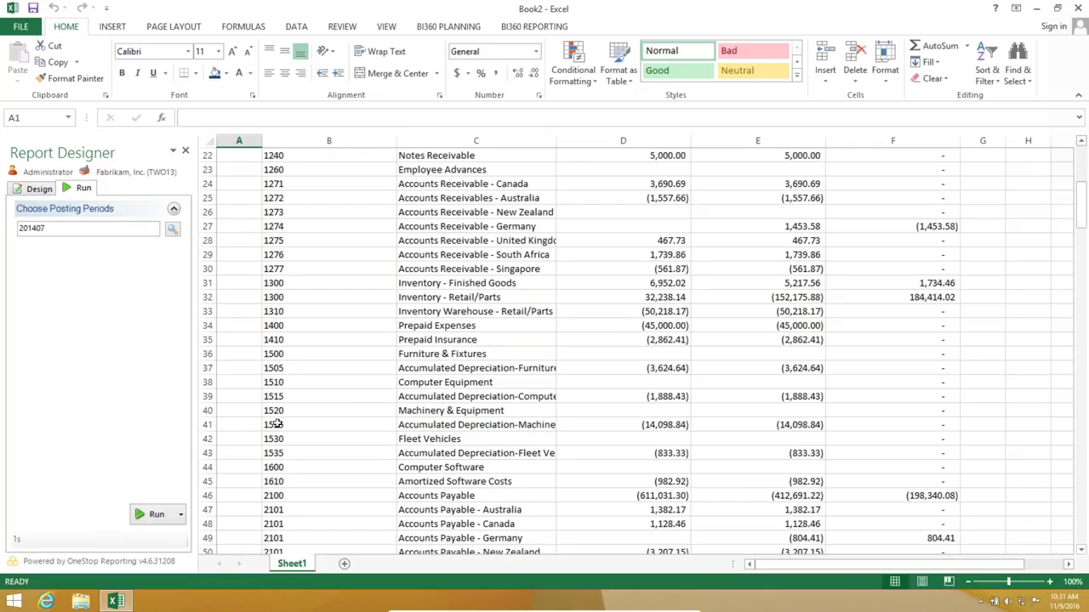
pyautogui.moveTo(277, 425); pyautogui.dragTo(327, 442)
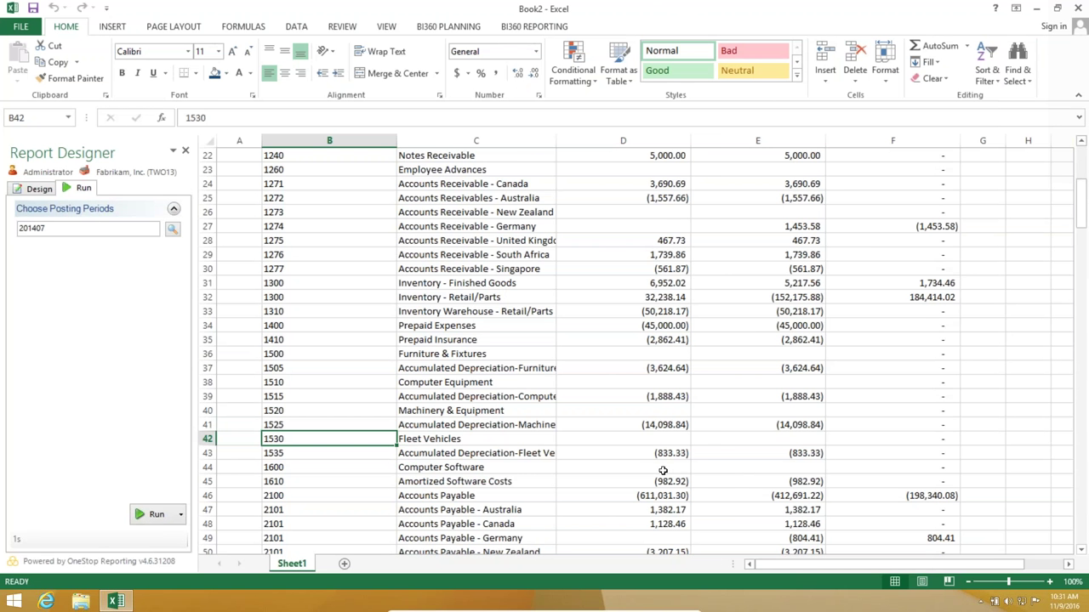
pyautogui.scroll(4, 663, 469)
pyautogui.scroll(3, 655, 470)
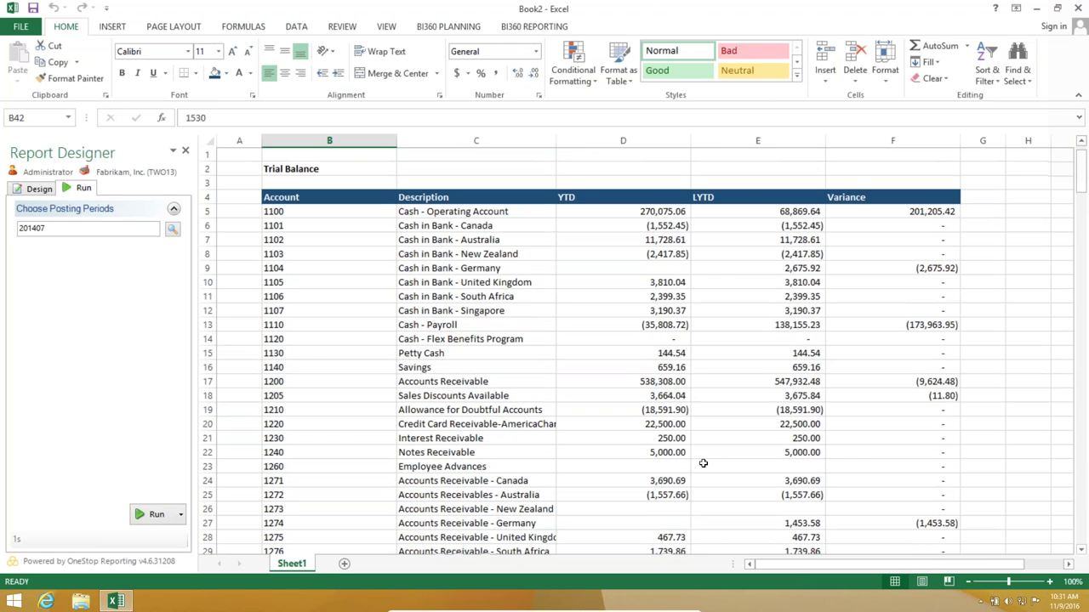
pyautogui.scroll(-11, 702, 462)
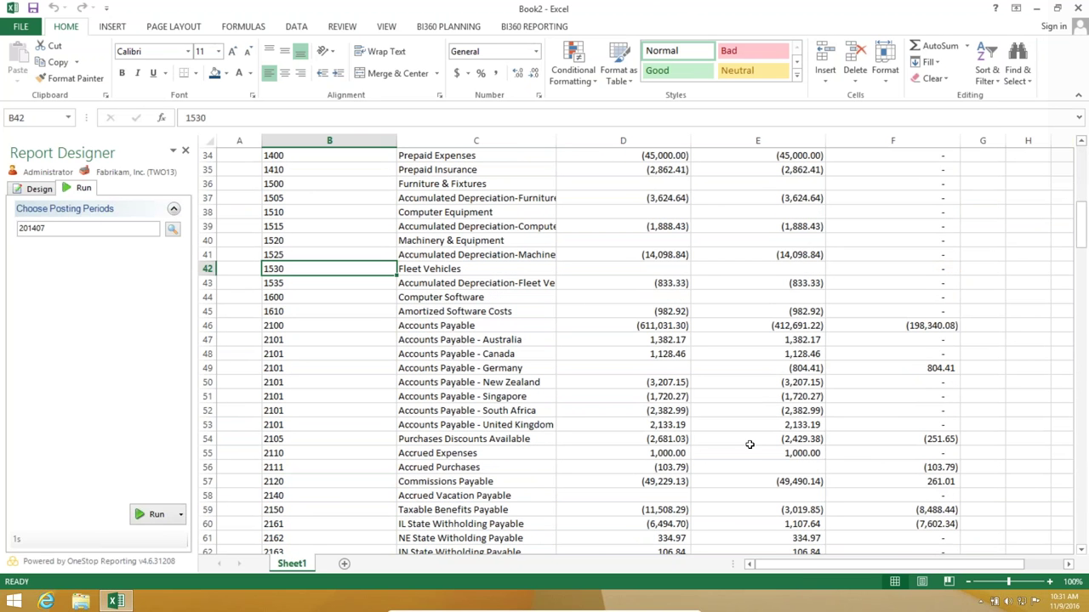
pyautogui.scroll(-7, 750, 444)
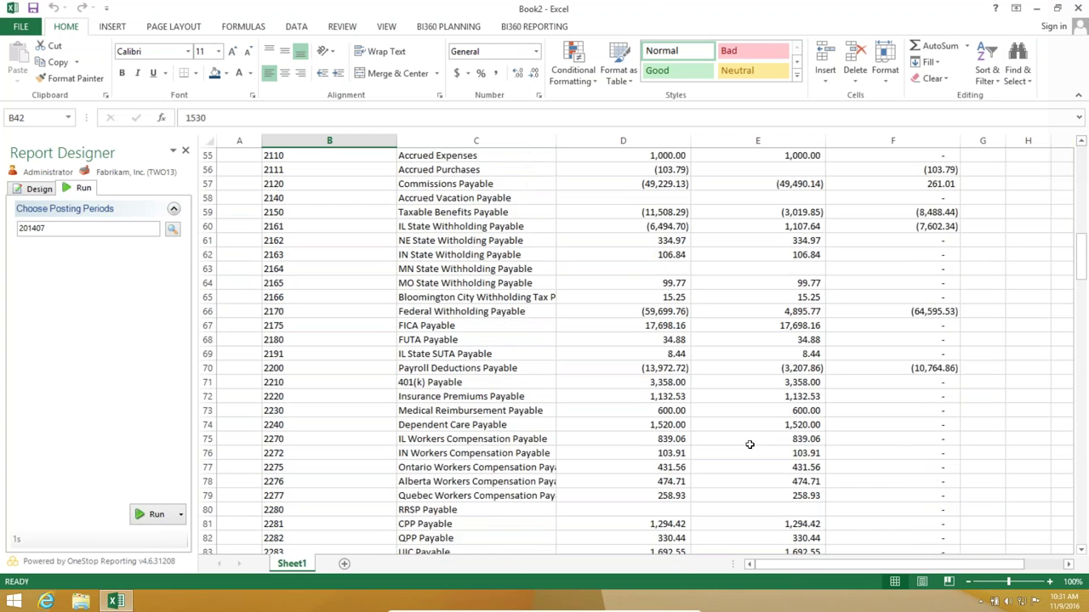
pyautogui.scroll(-11, 749, 444)
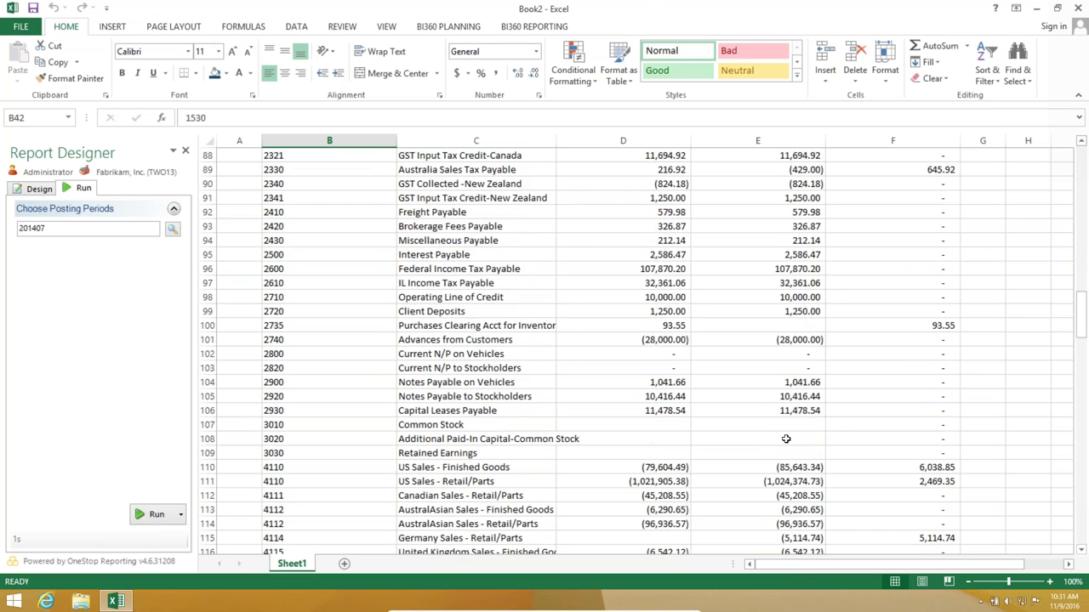
pyautogui.scroll(-2, 786, 439)
# - Drill down from the US Sales YTD amount in D111 to its transaction details
pyautogui.rightClick(639, 397)
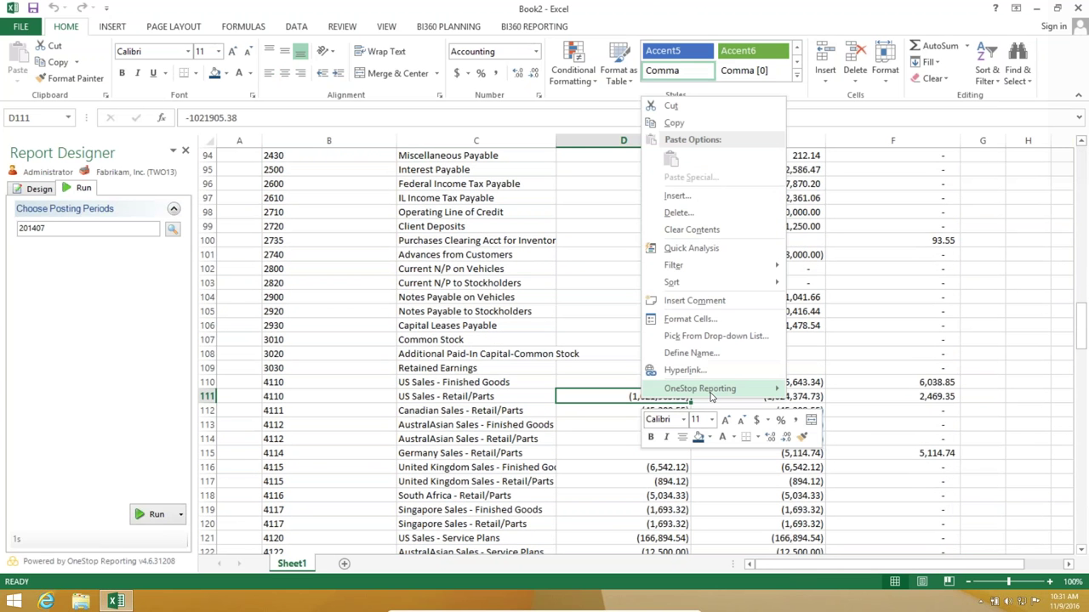
pyautogui.moveTo(711, 391)
pyautogui.click(830, 405)
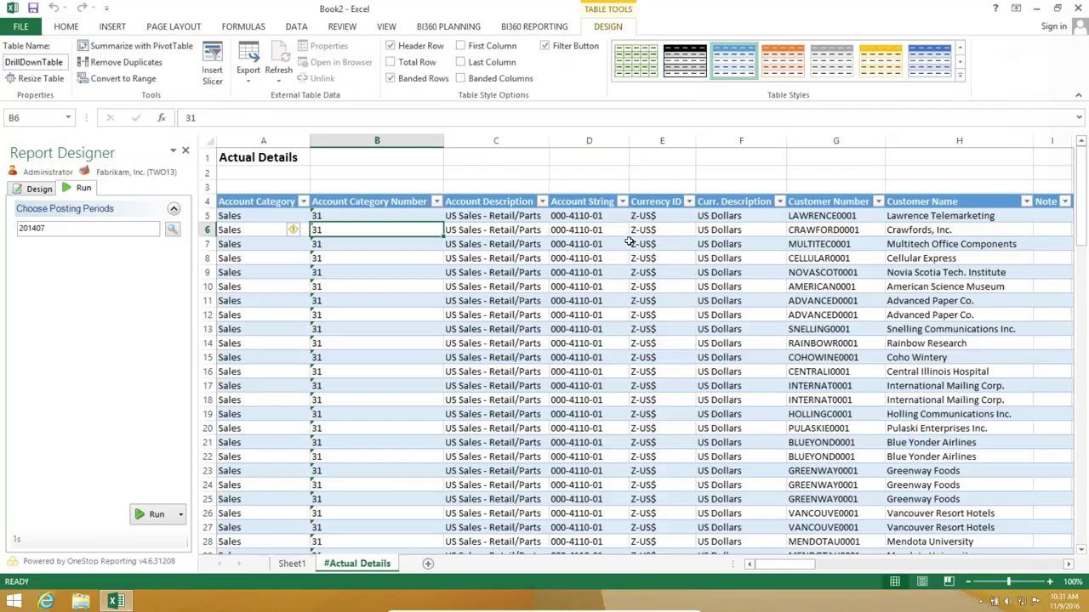
# - Scroll the Actual Details sheet right to the Amount, Credit and Debit columns
pyautogui.click(1069, 565)
pyautogui.click(1070, 566)
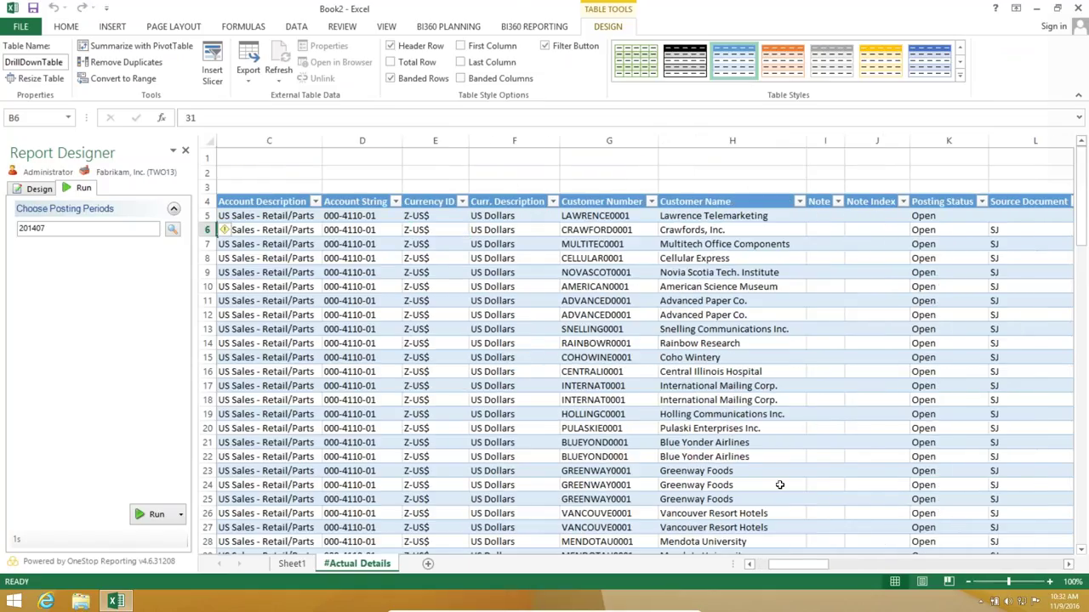
pyautogui.click(1074, 567)
pyautogui.click(1069, 565)
pyautogui.click(1070, 567)
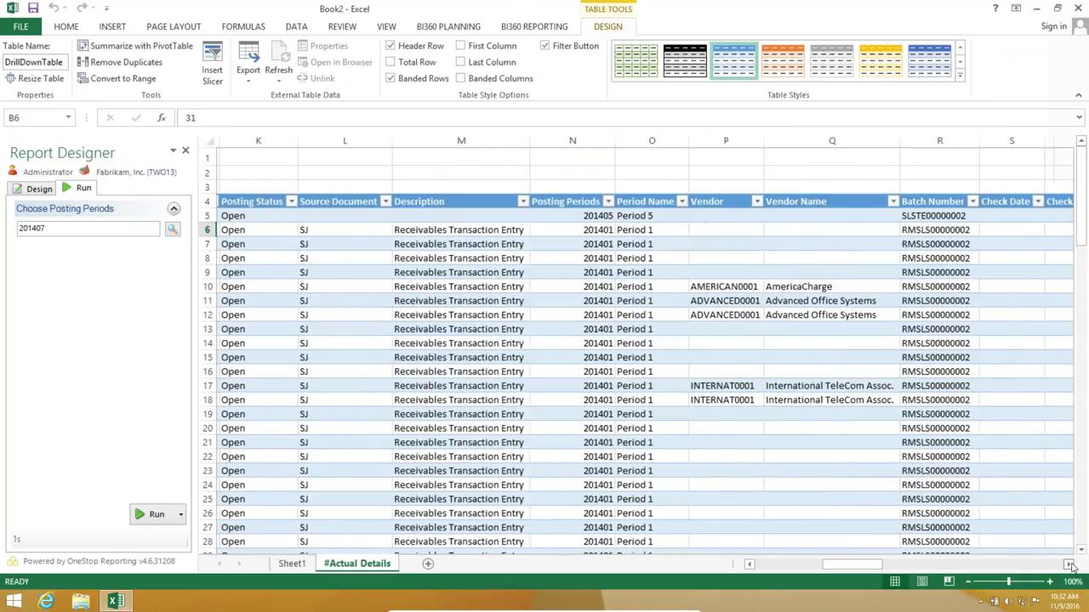
pyautogui.click(1070, 566)
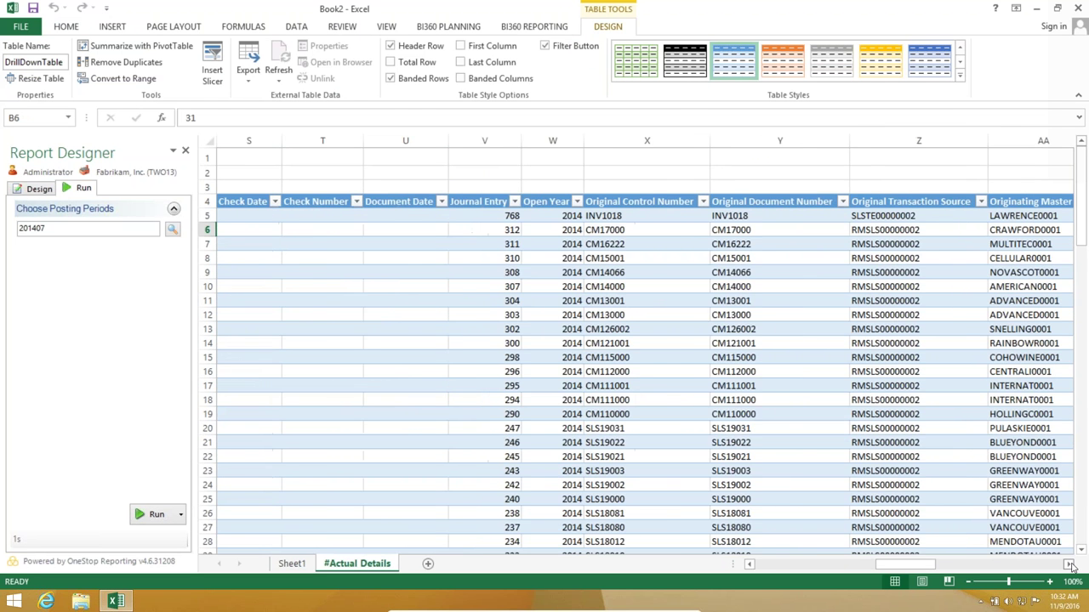
pyautogui.click(1070, 566)
pyautogui.click(1070, 567)
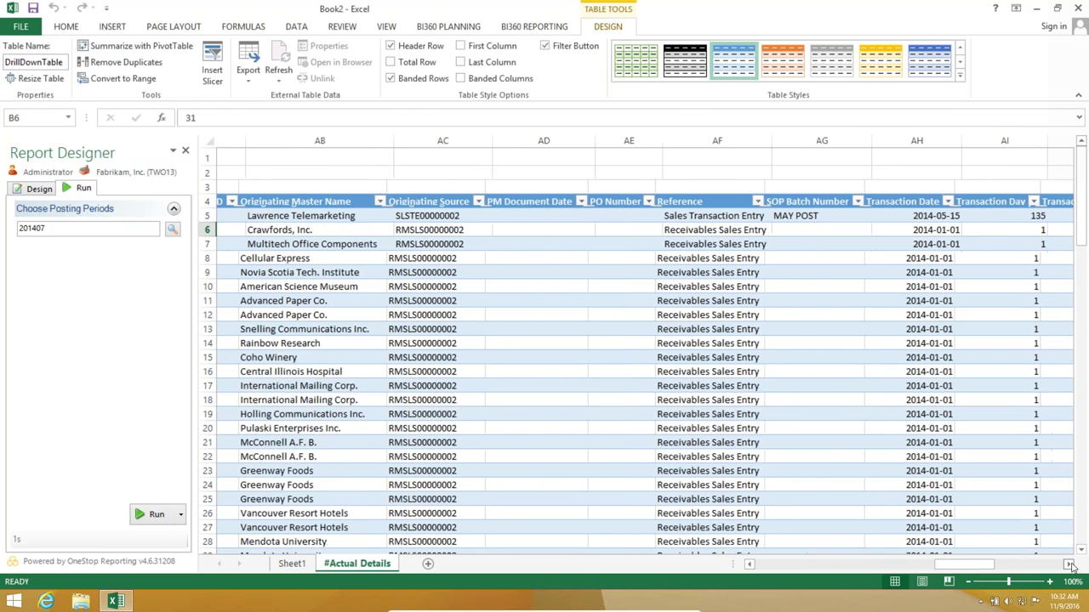
pyautogui.click(1070, 567)
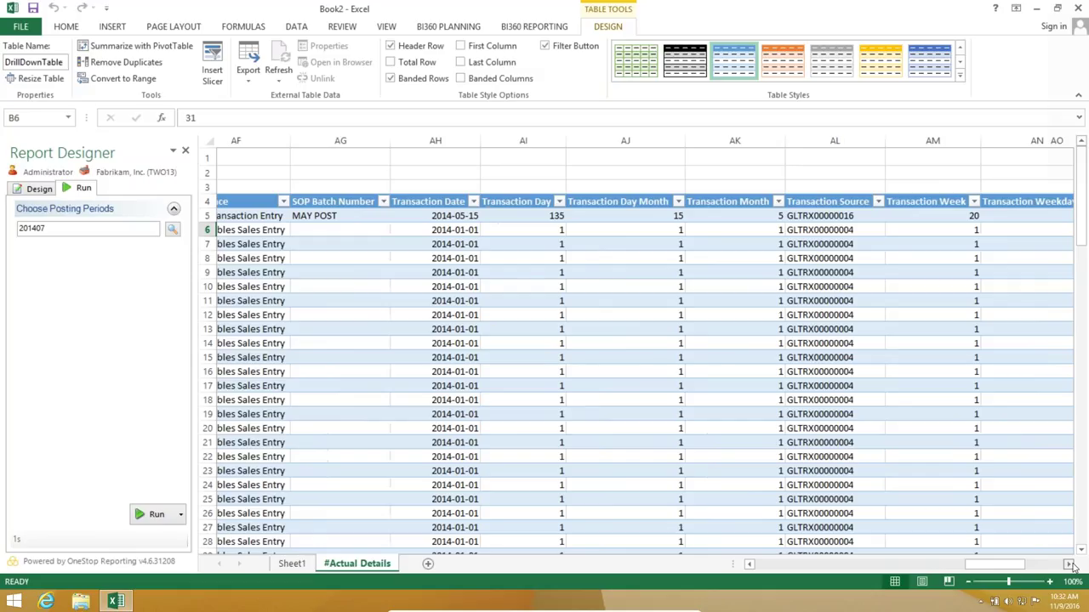
pyautogui.click(1070, 567)
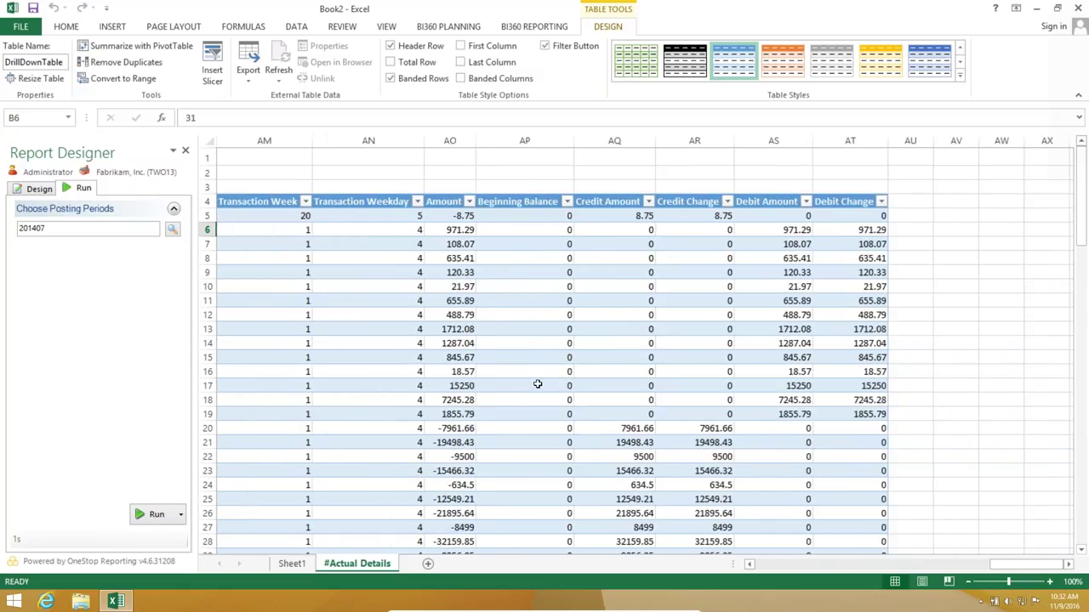
# - Scroll back to the Original Transaction Source column, then return to the Design view
pyautogui.click(750, 564)
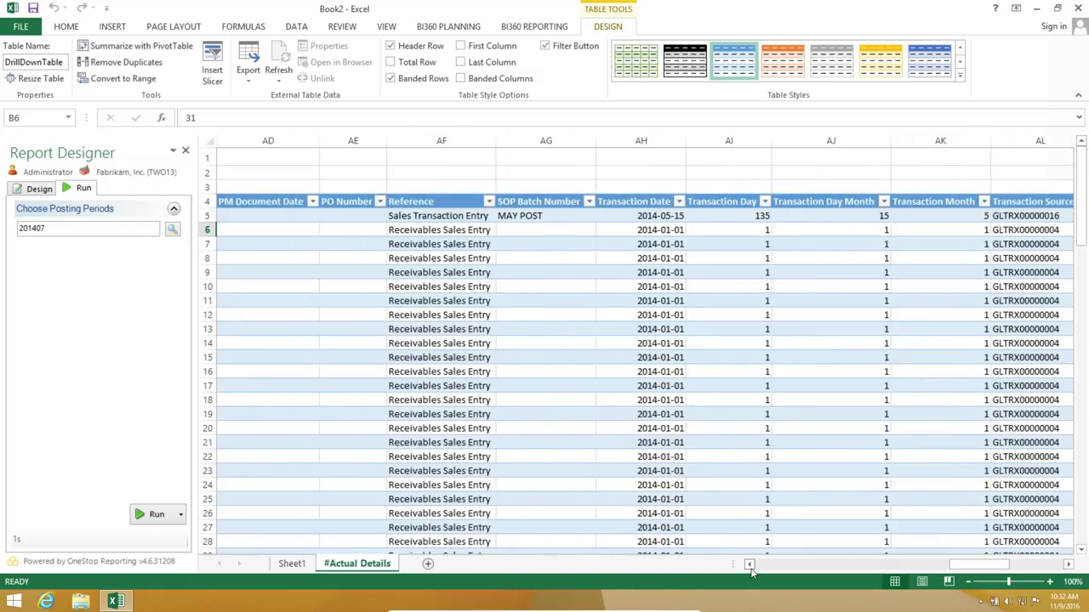
pyautogui.click(750, 565)
pyautogui.click(749, 565)
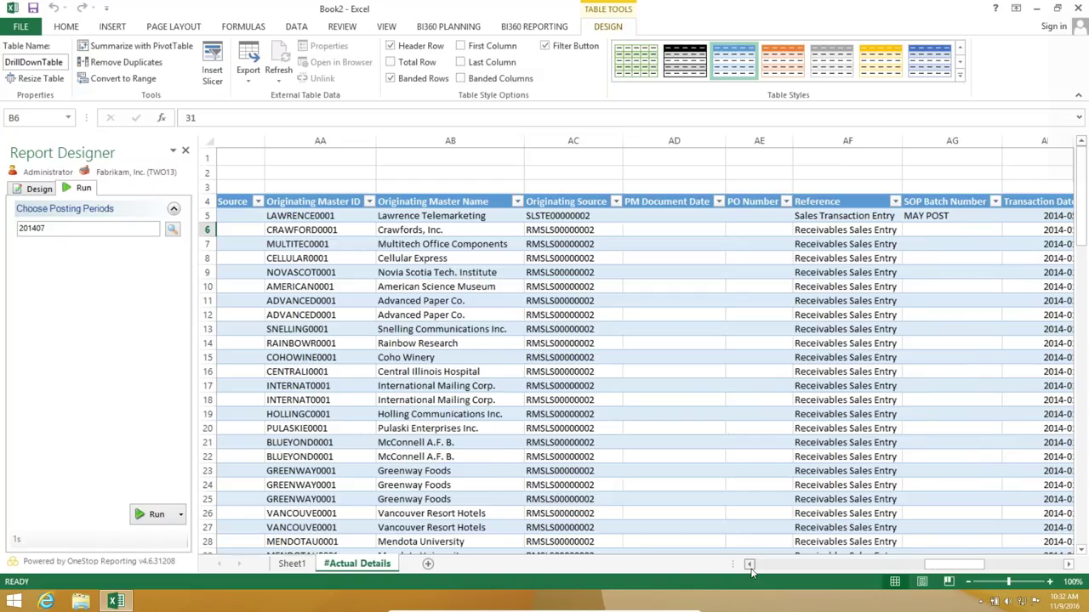
pyautogui.click(750, 565)
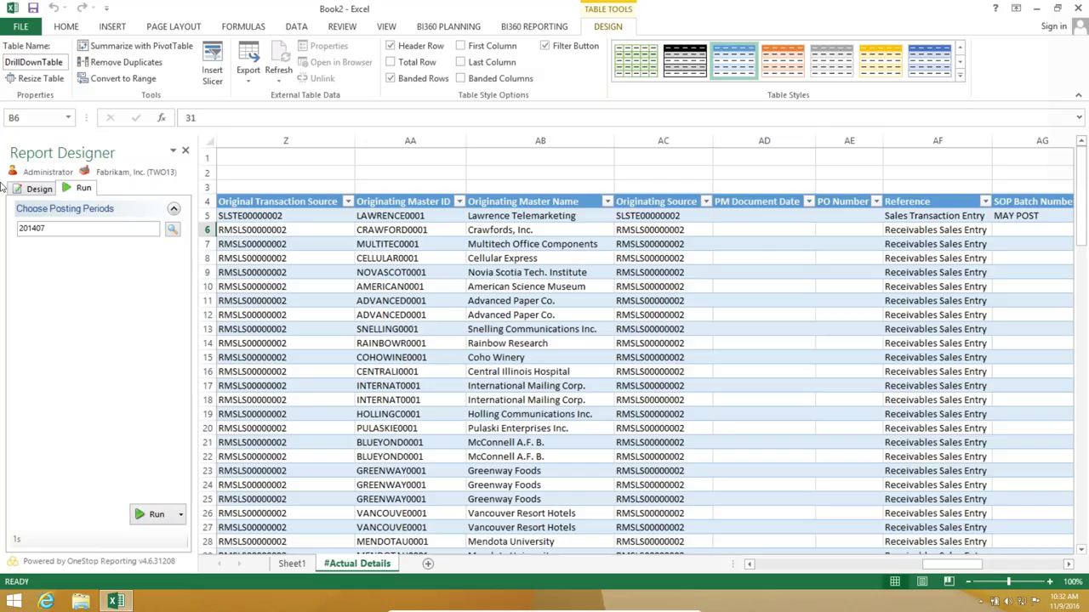
pyautogui.click(34, 188)
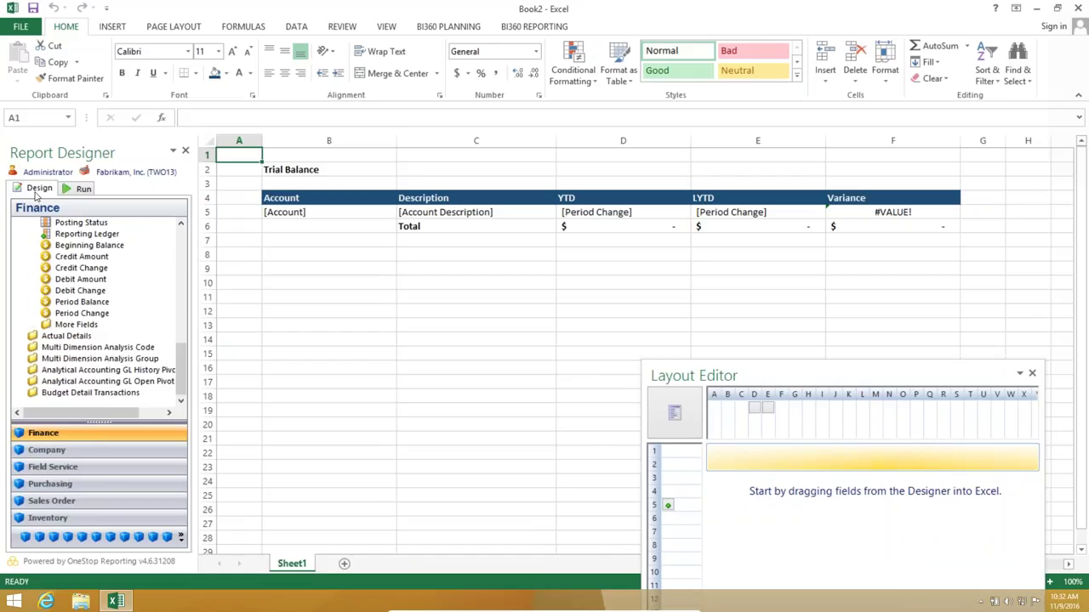
# - Show the BI360 Reporting commands, dismiss the upload tip, and toggle Run mode back to Design
pyautogui.click(423, 28)
pyautogui.click(524, 28)
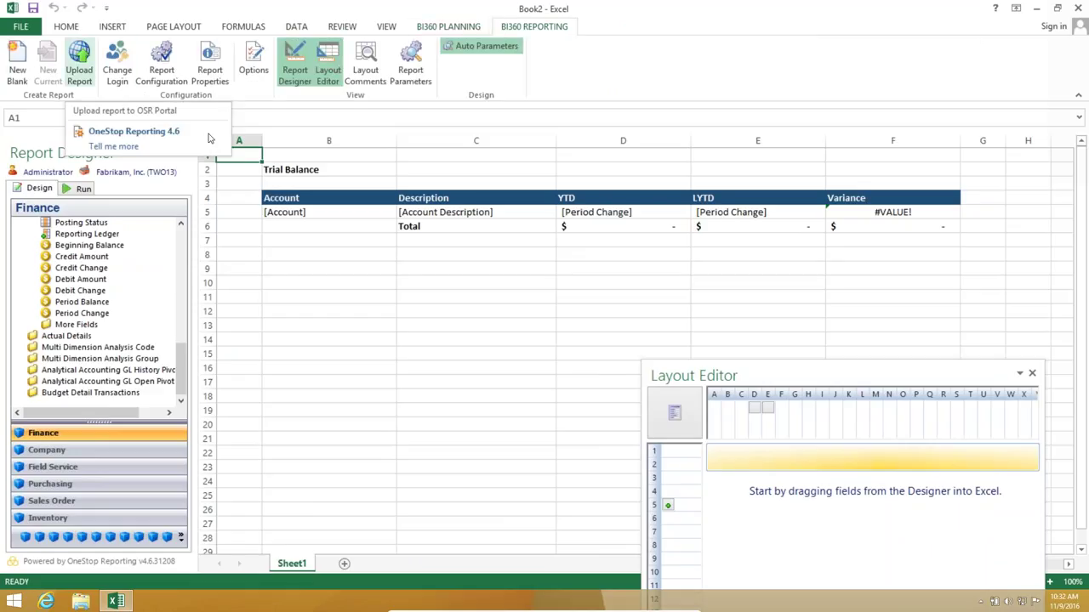
pyautogui.click(443, 180)
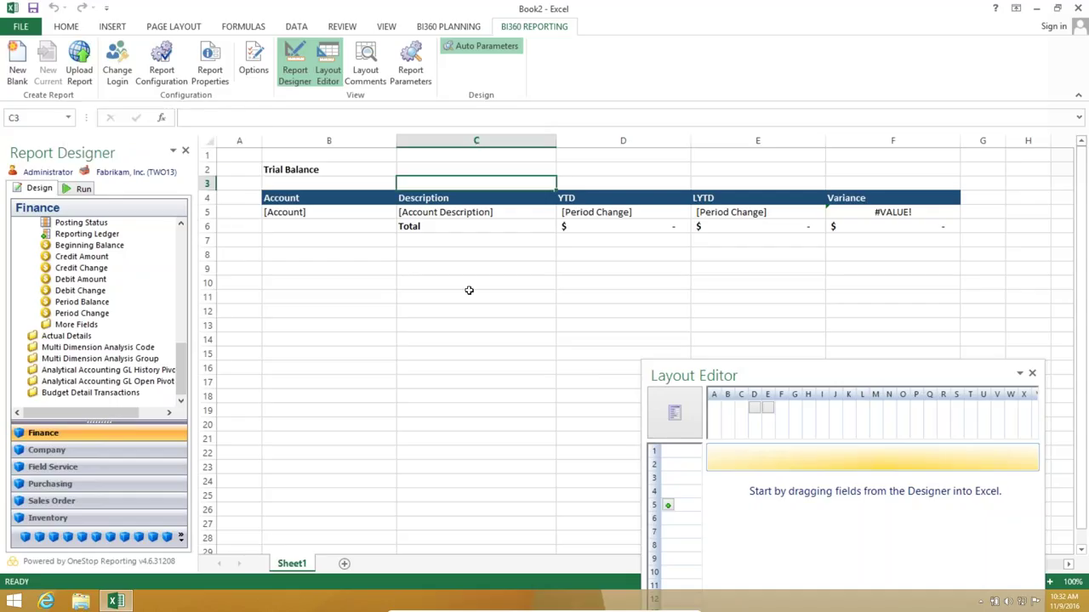
pyautogui.click(84, 189)
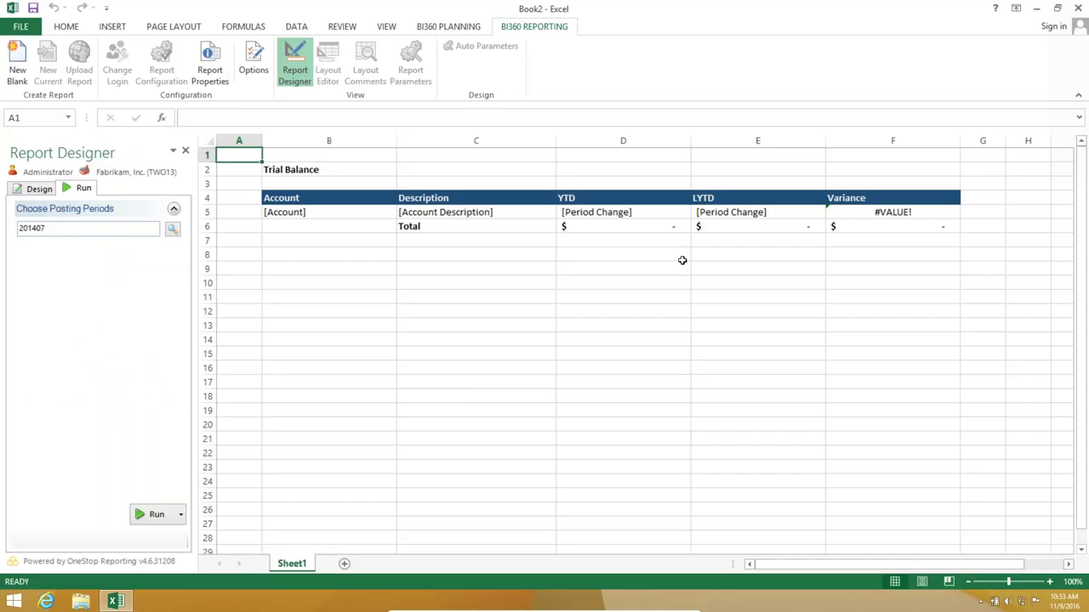
pyautogui.click(44, 189)
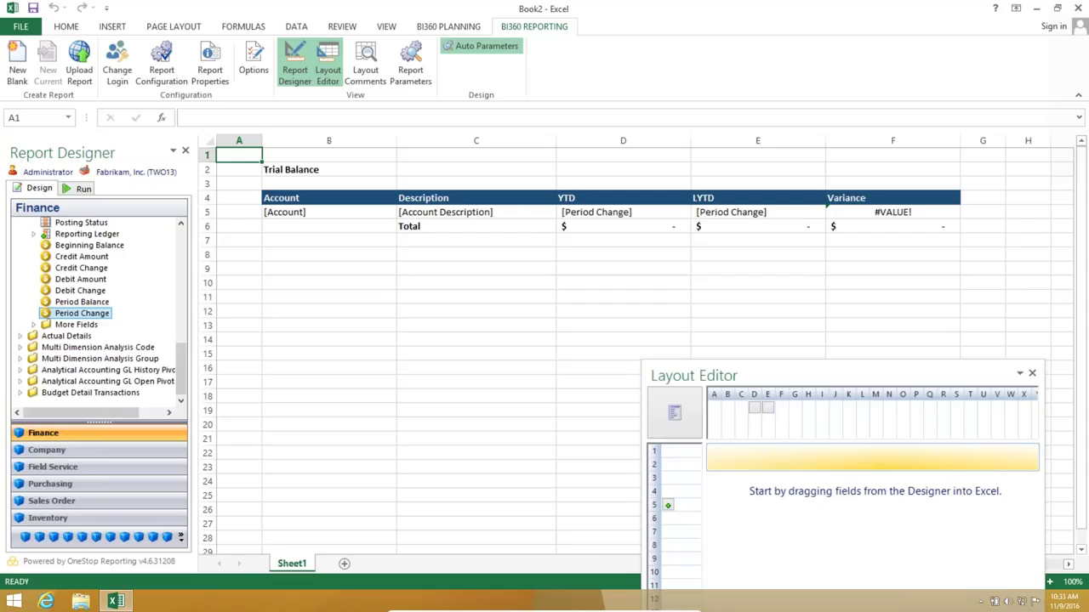
# - Add the account string's Division field to the Sheet Filters
pyautogui.click(689, 408)
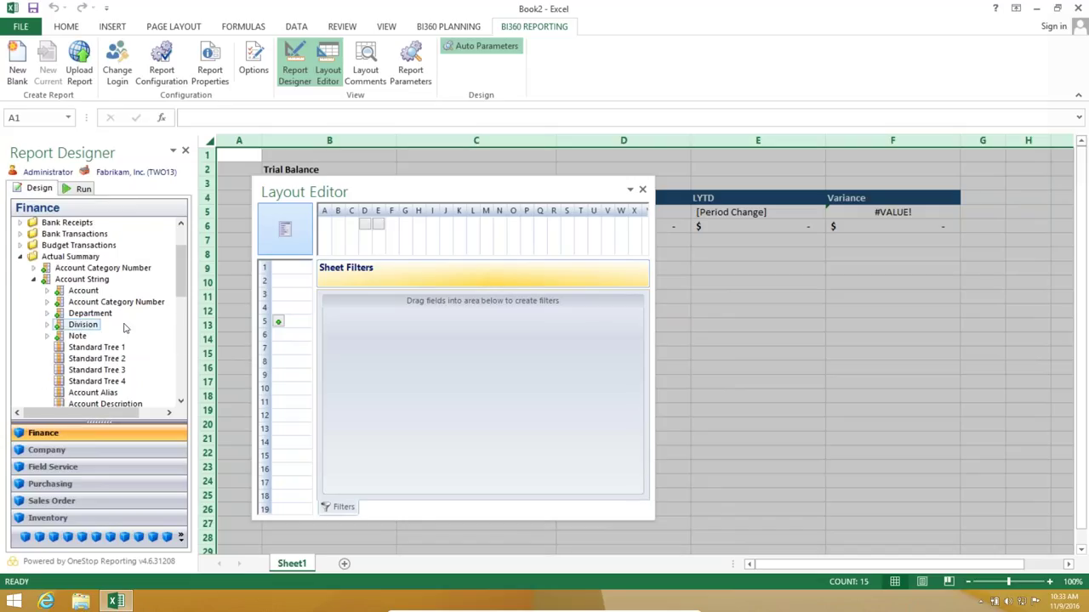
pyautogui.click(85, 325)
pyautogui.moveTo(85, 325); pyautogui.dragTo(369, 360)
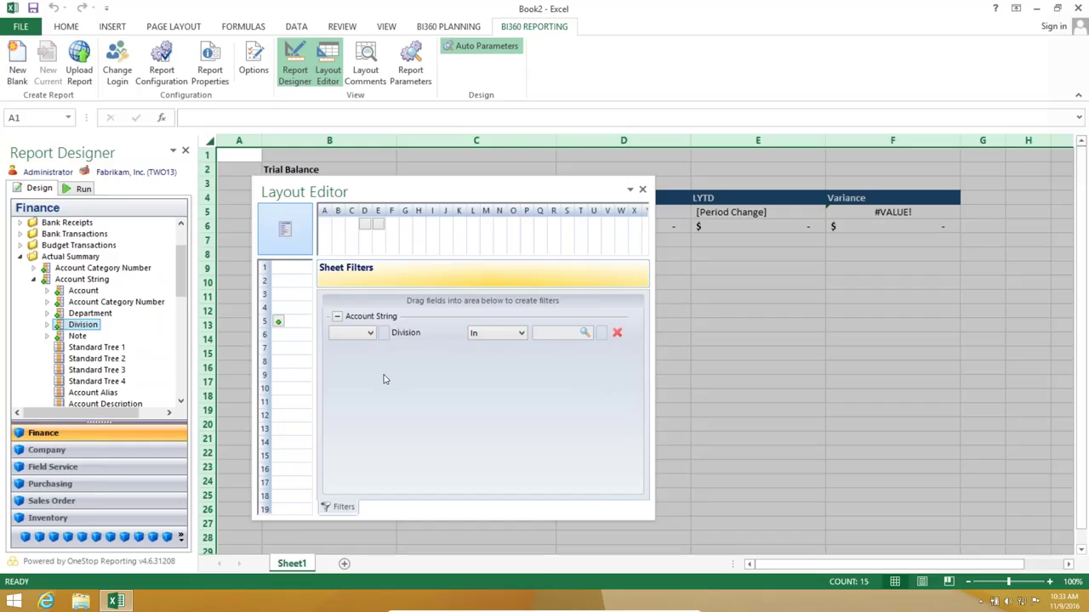
# - From the Division value lookup, start creating a new parameter for the filter
pyautogui.click(585, 334)
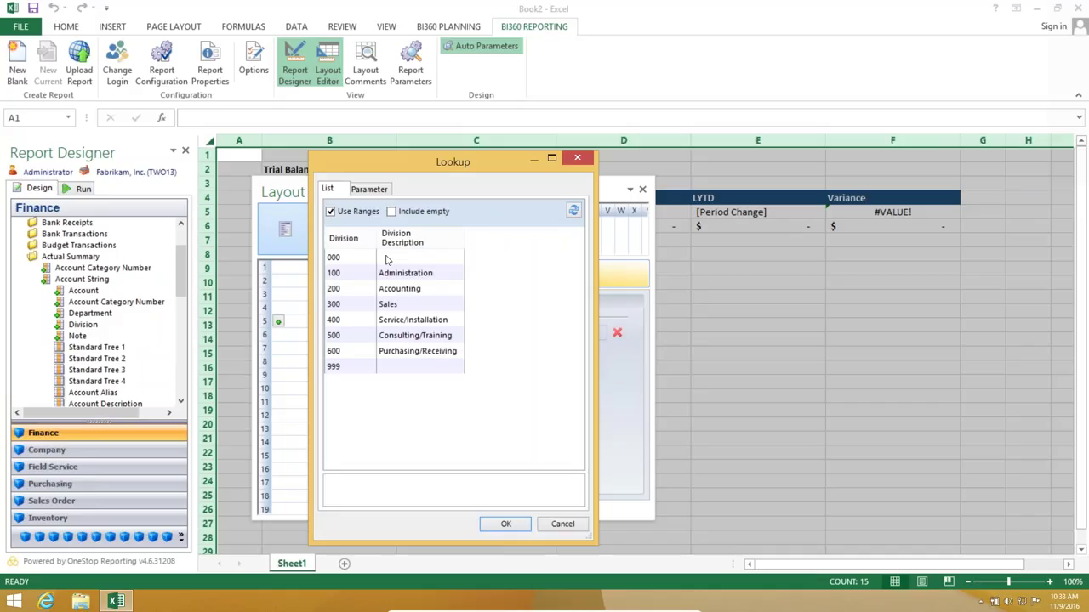
pyautogui.click(367, 192)
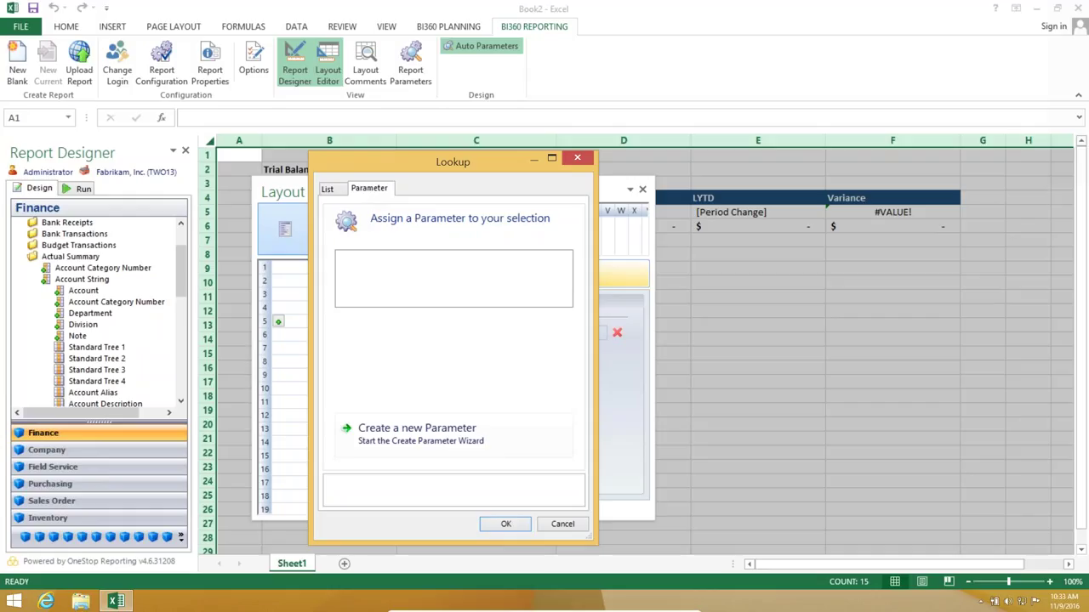
pyautogui.click(428, 434)
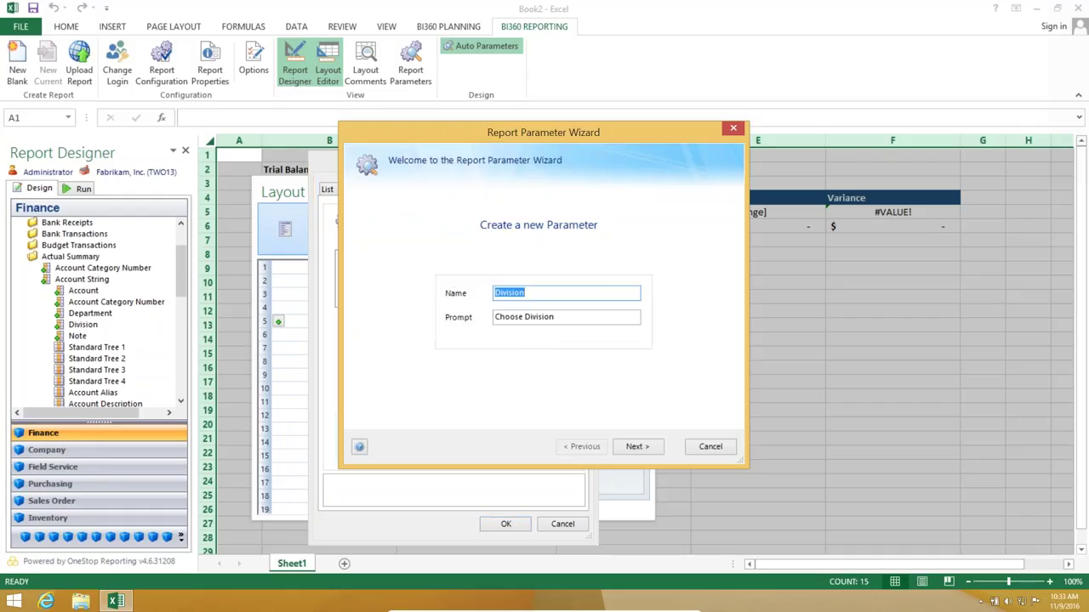
# - Finish the Division parameter as a Lookup Edit that creates one sheet per value
pyautogui.click(638, 447)
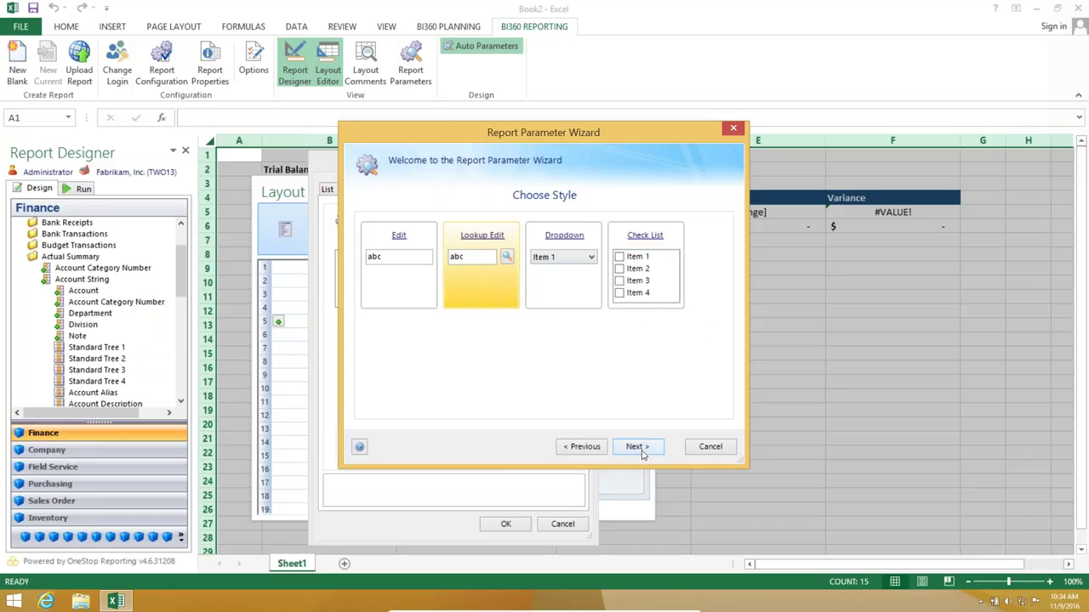
pyautogui.click(643, 453)
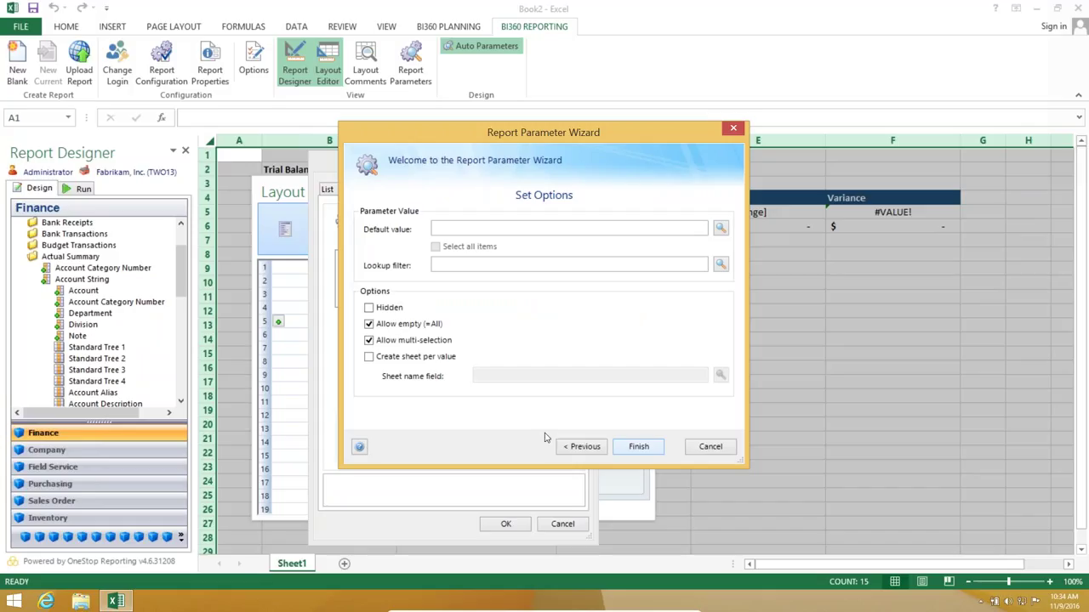
pyautogui.click(369, 357)
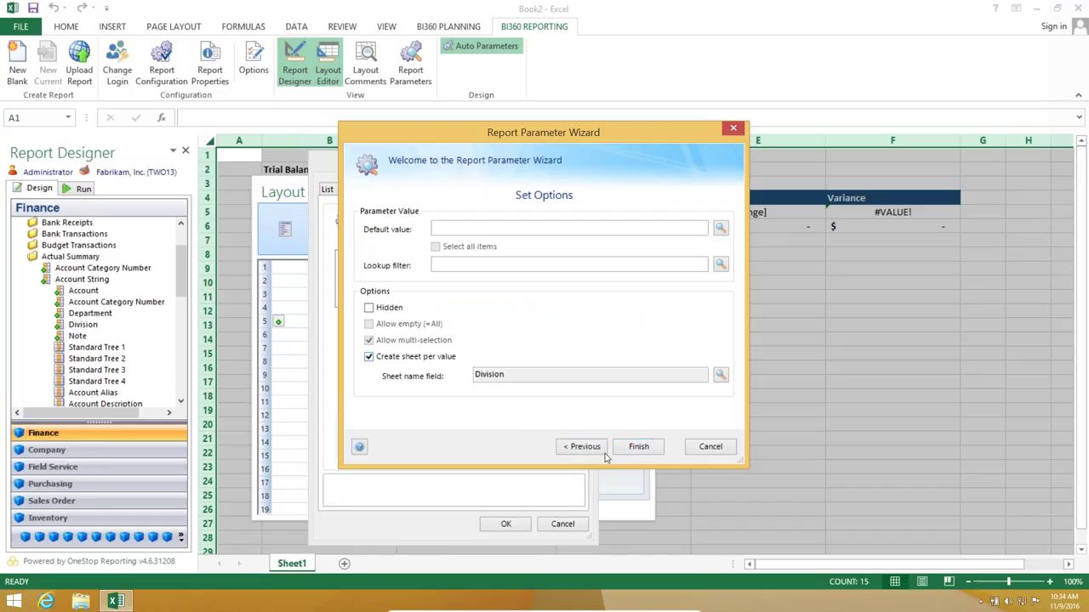
pyautogui.click(638, 446)
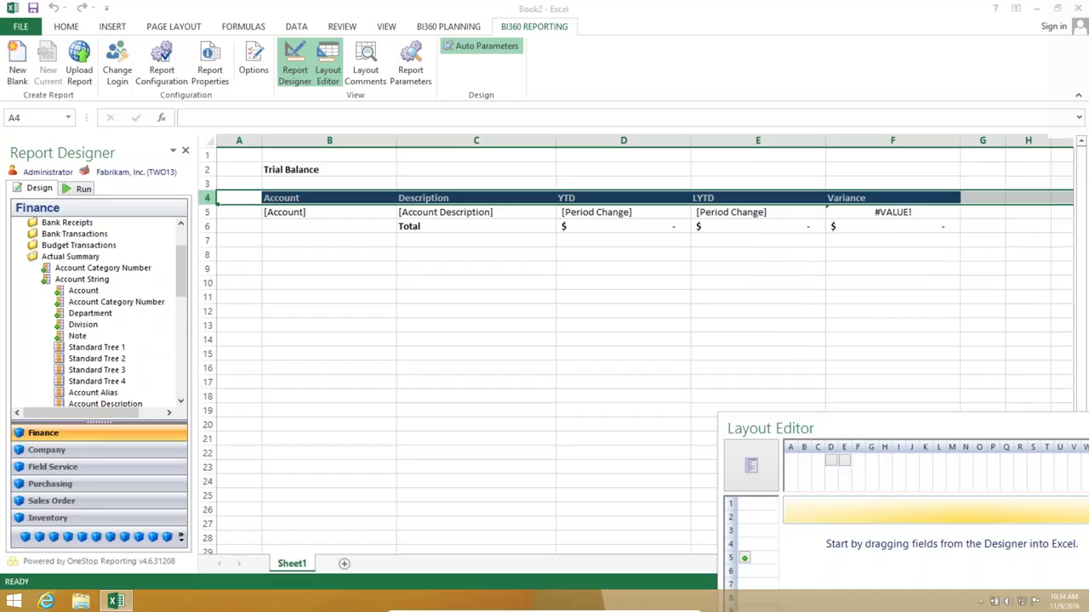
# - Insert a row above the headers and place Division Description in cell B4, without a selection group
pyautogui.hotkey('ctrl', 'shift', '+')
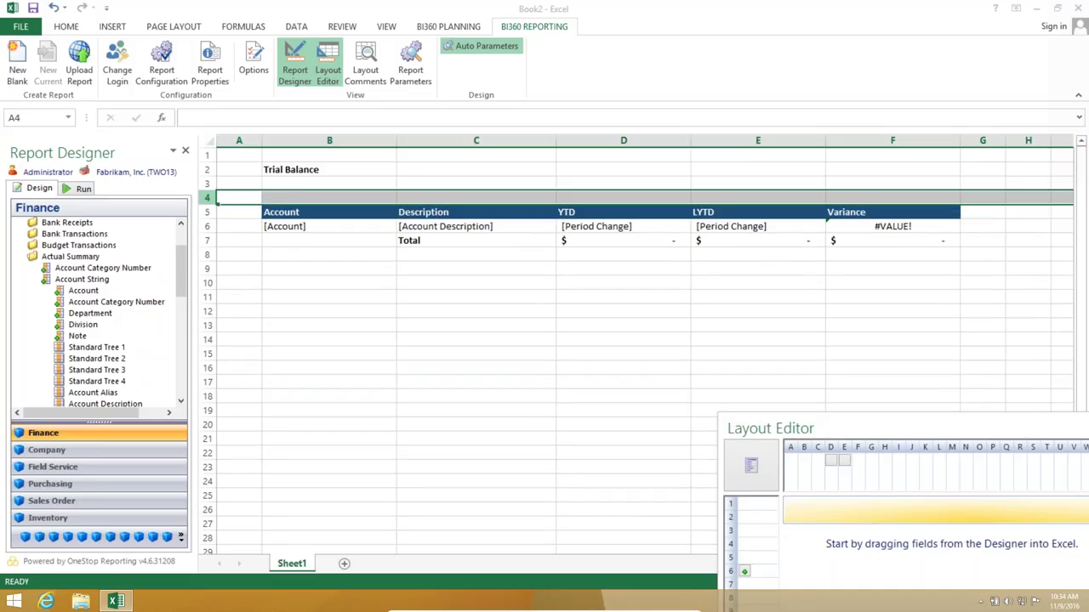
pyautogui.click(48, 324)
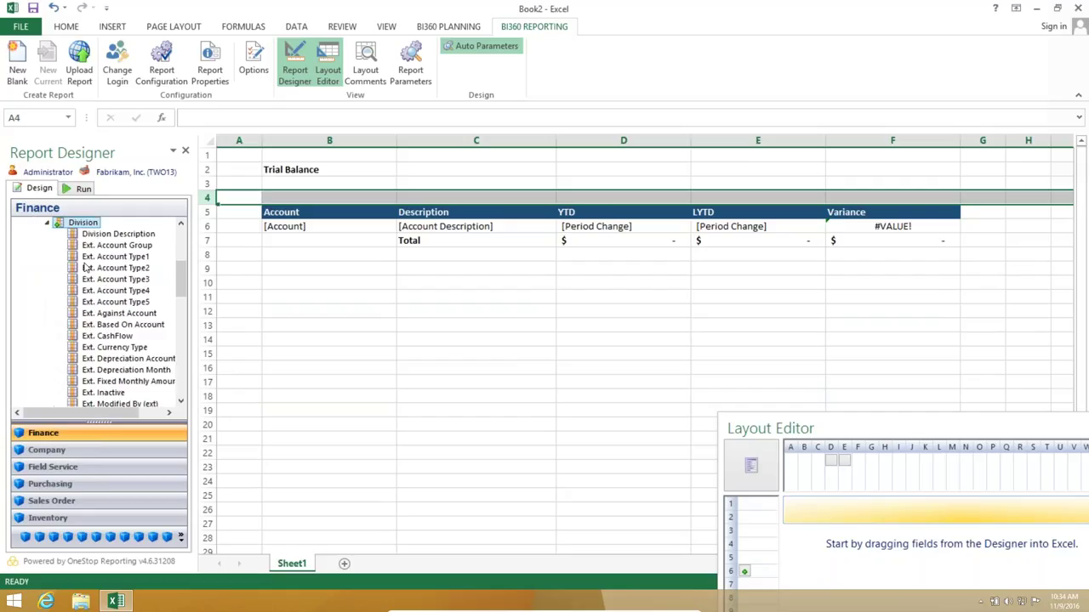
pyautogui.moveTo(83, 235); pyautogui.dragTo(328, 199)
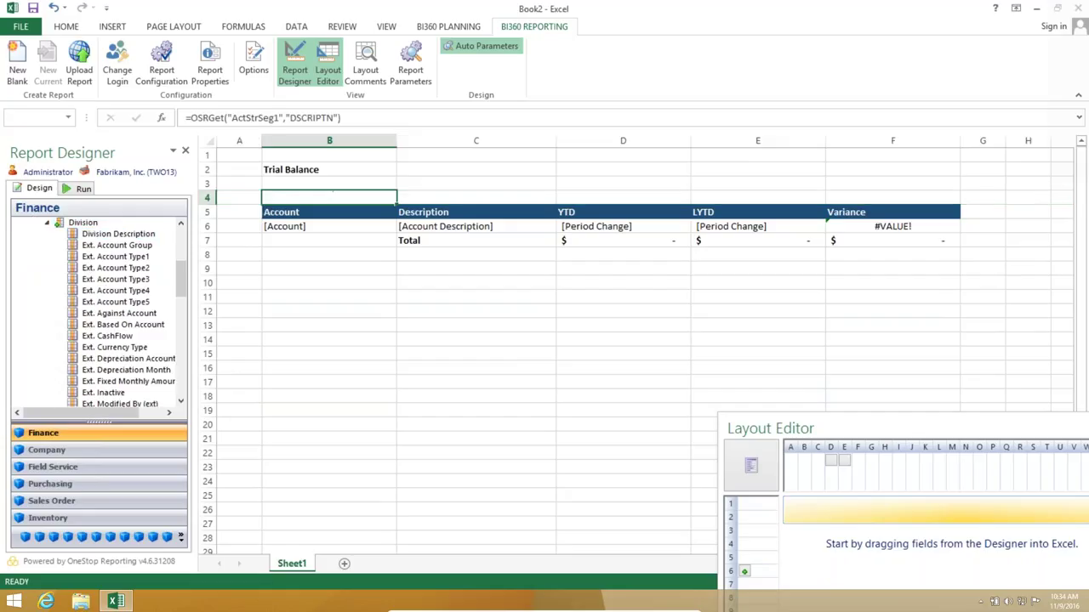
pyautogui.click(466, 362)
pyautogui.click(323, 266)
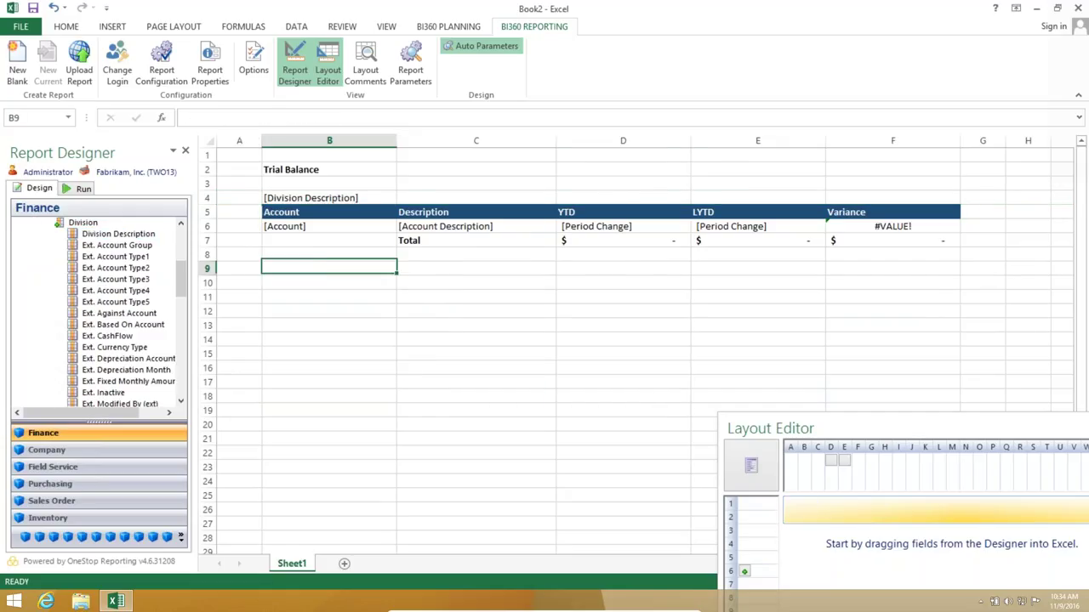
# - Run the report with division 300 (Sales) chosen as the parameter
pyautogui.click(81, 188)
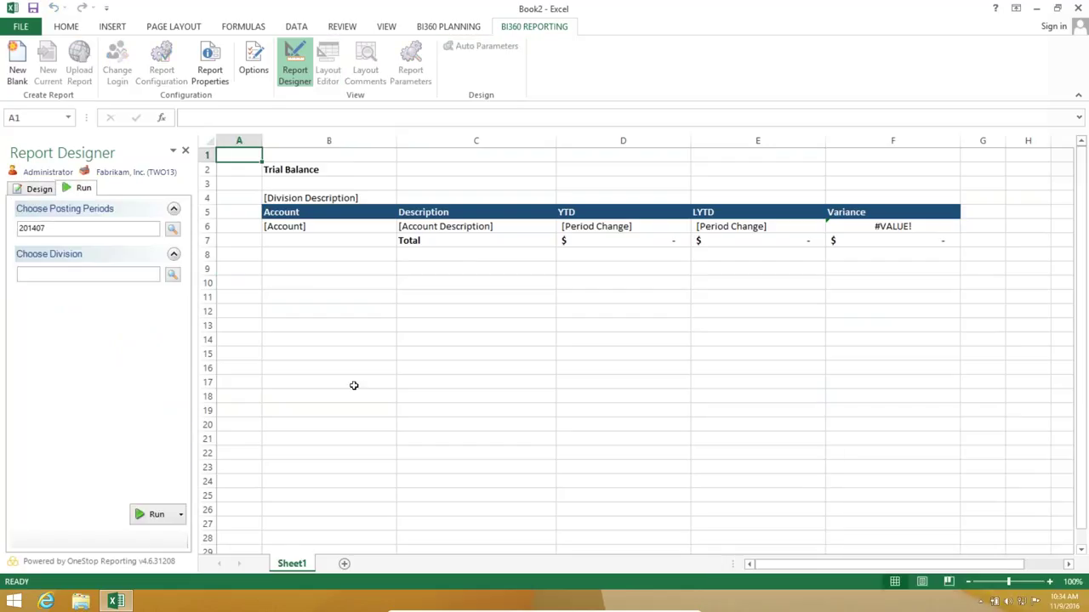
pyautogui.click(171, 275)
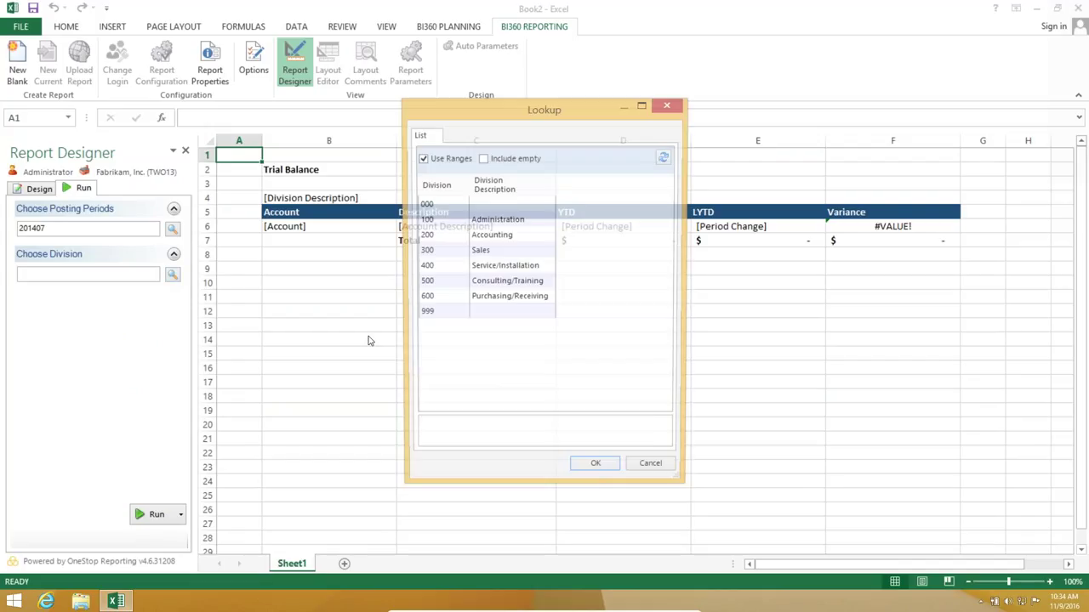
pyautogui.click(485, 250)
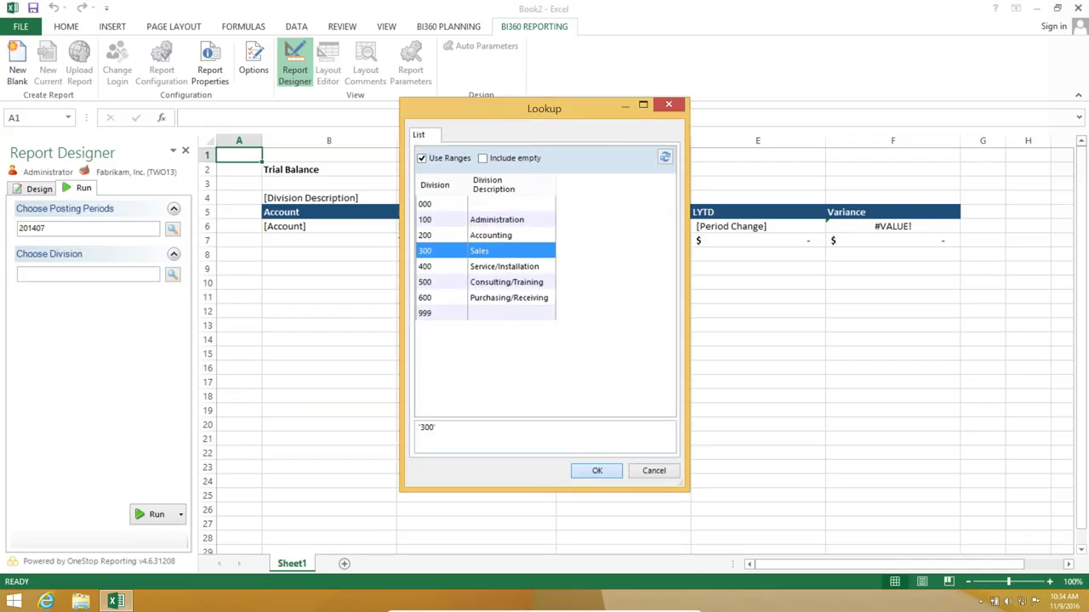
pyautogui.click(597, 470)
pyautogui.click(151, 514)
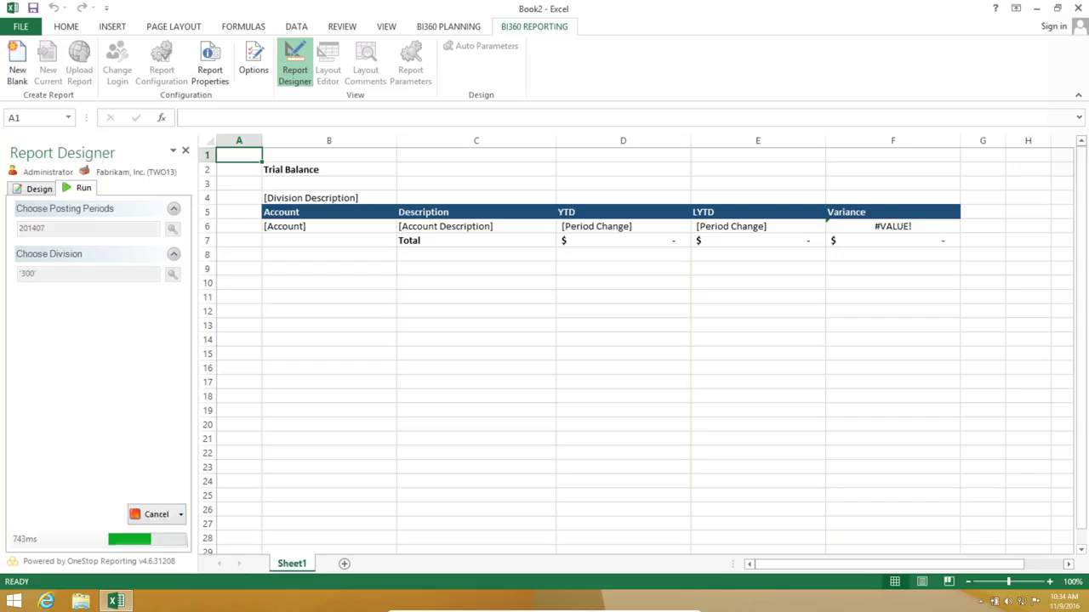
# - Rerun the report for division 500 instead of 300
pyautogui.click(301, 198)
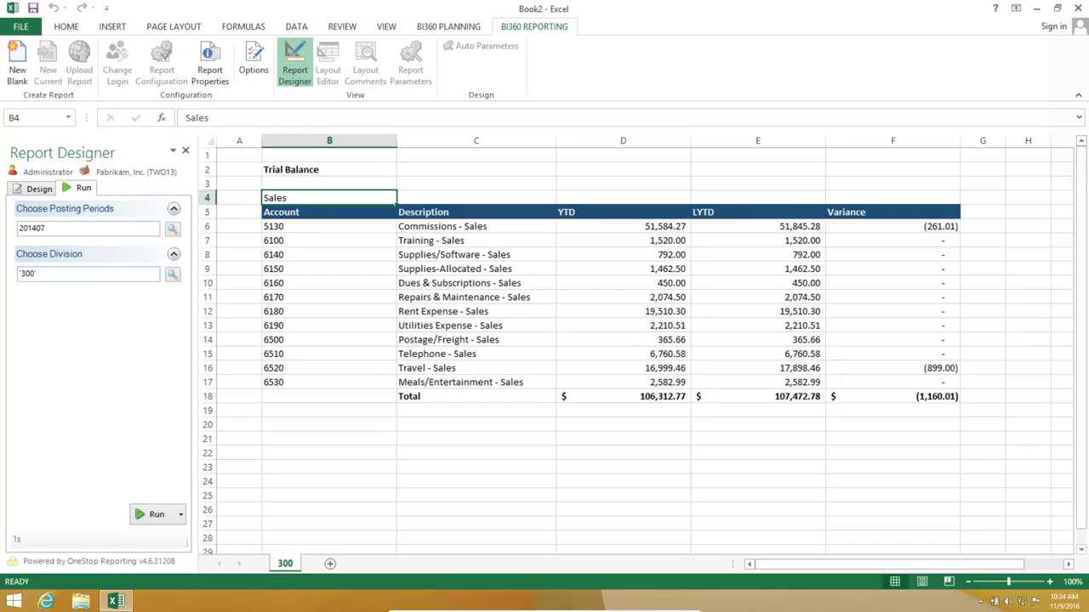
pyautogui.click(173, 280)
pyautogui.press('Down')
pyautogui.press('Down')
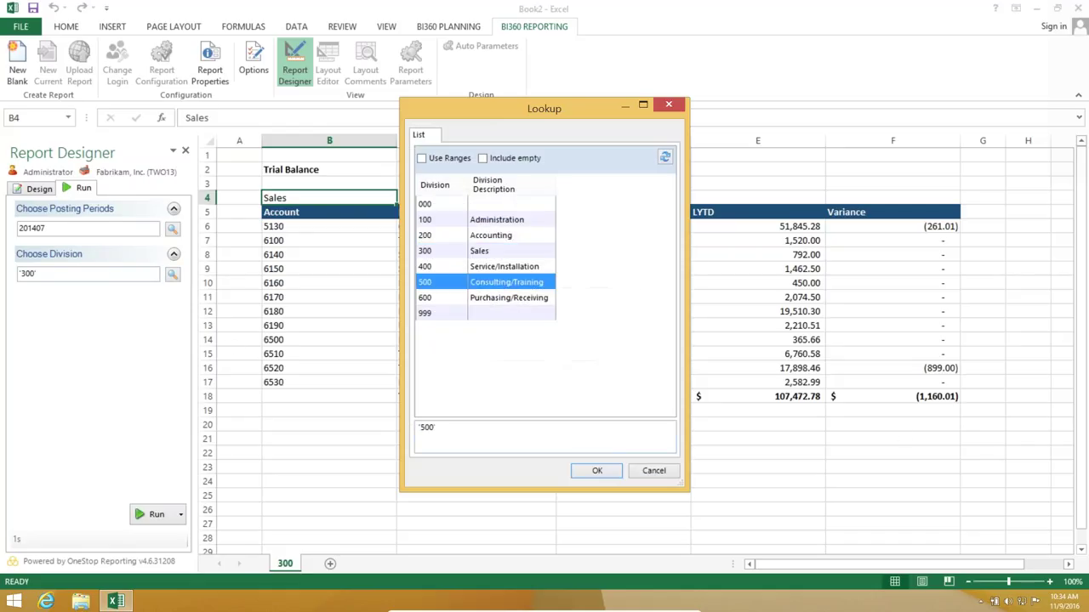
pyautogui.click(596, 470)
pyautogui.click(153, 514)
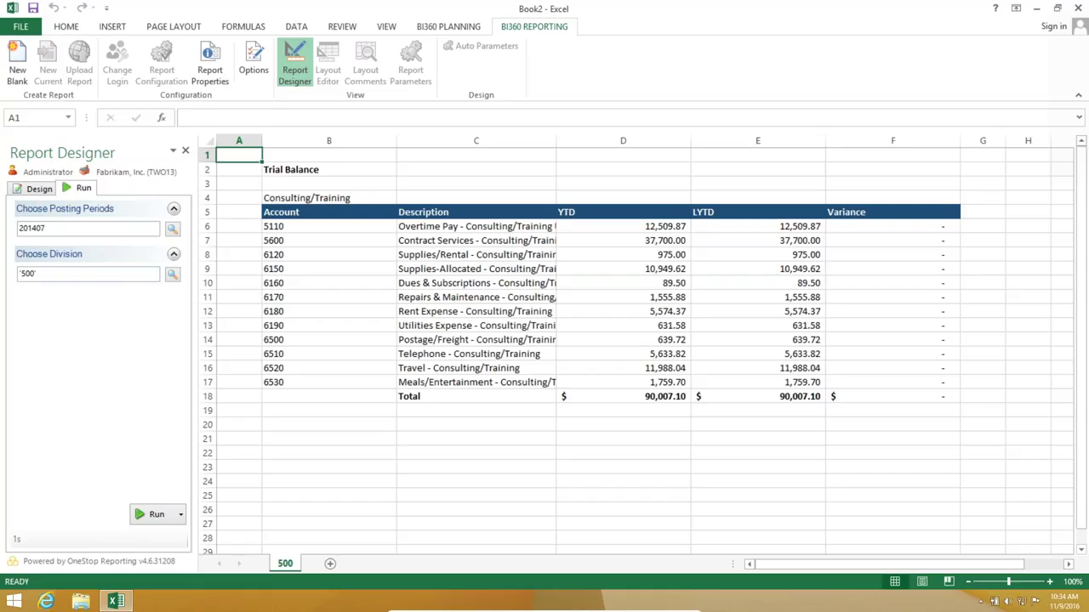
# - Run the report for divisions 100, 300 and 500 together
pyautogui.click(172, 274)
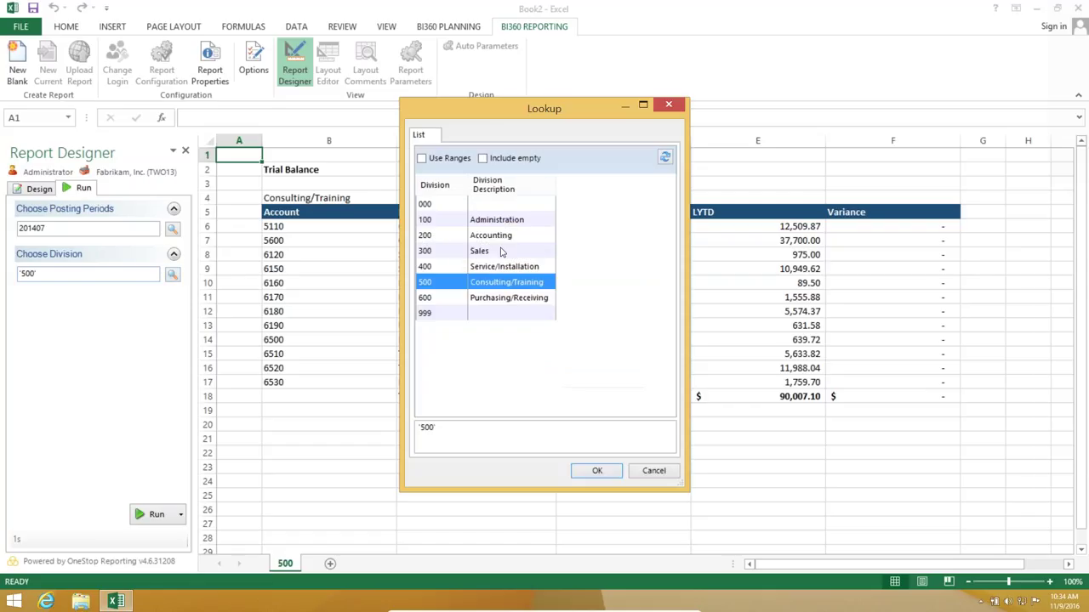
pyautogui.keyDown('ctrl'); pyautogui.click(498, 251); pyautogui.keyUp('ctrl')
pyautogui.keyDown('ctrl'); pyautogui.click(517, 220); pyautogui.keyUp('ctrl')
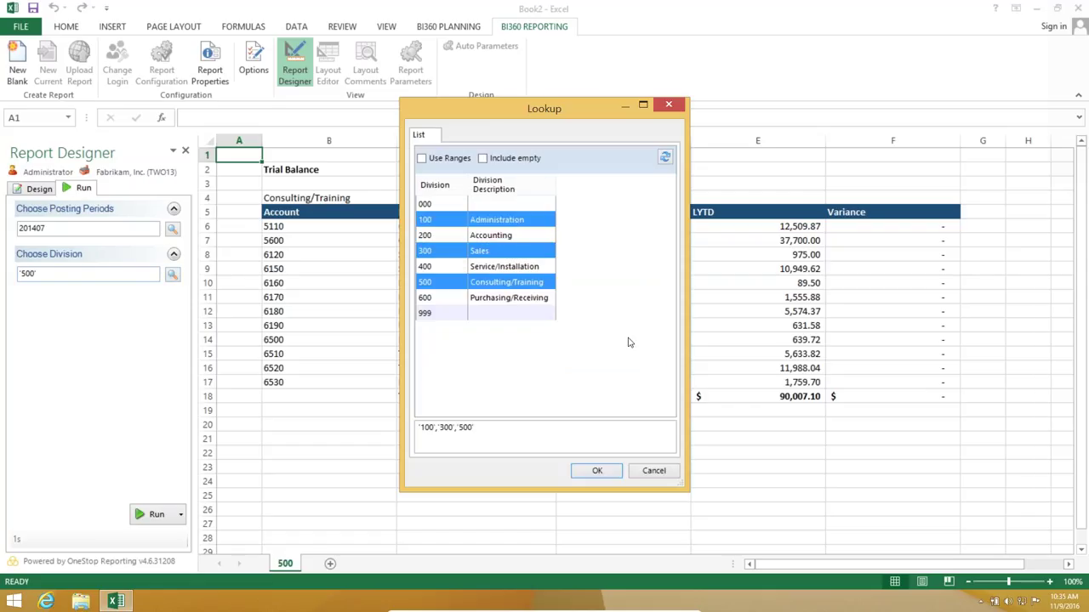
pyautogui.click(598, 471)
pyautogui.click(161, 514)
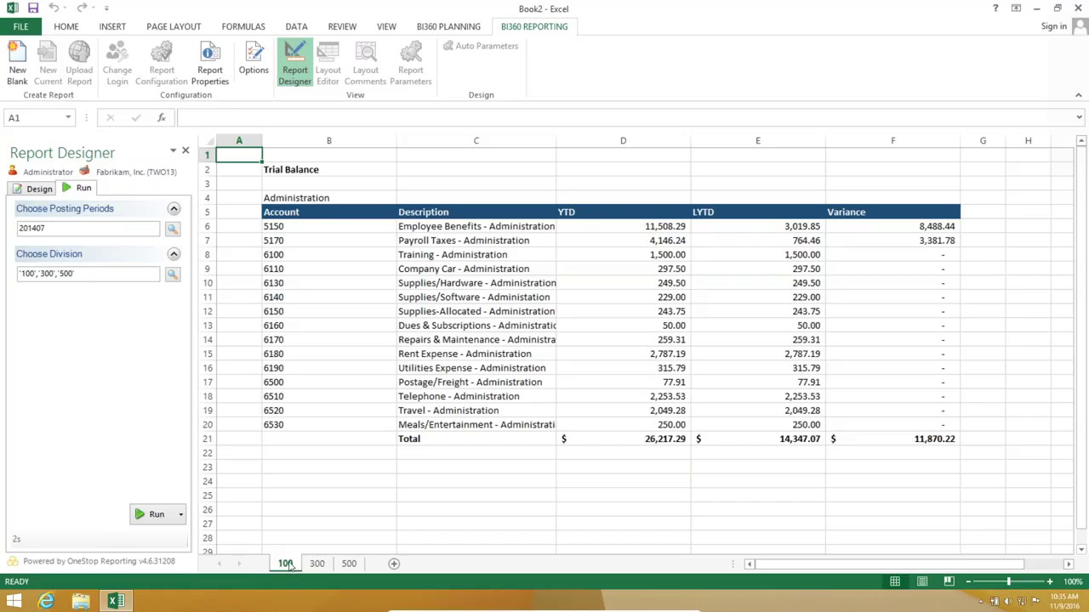
# - Review the generated division sheets 100, 300 and 500
pyautogui.click(307, 197)
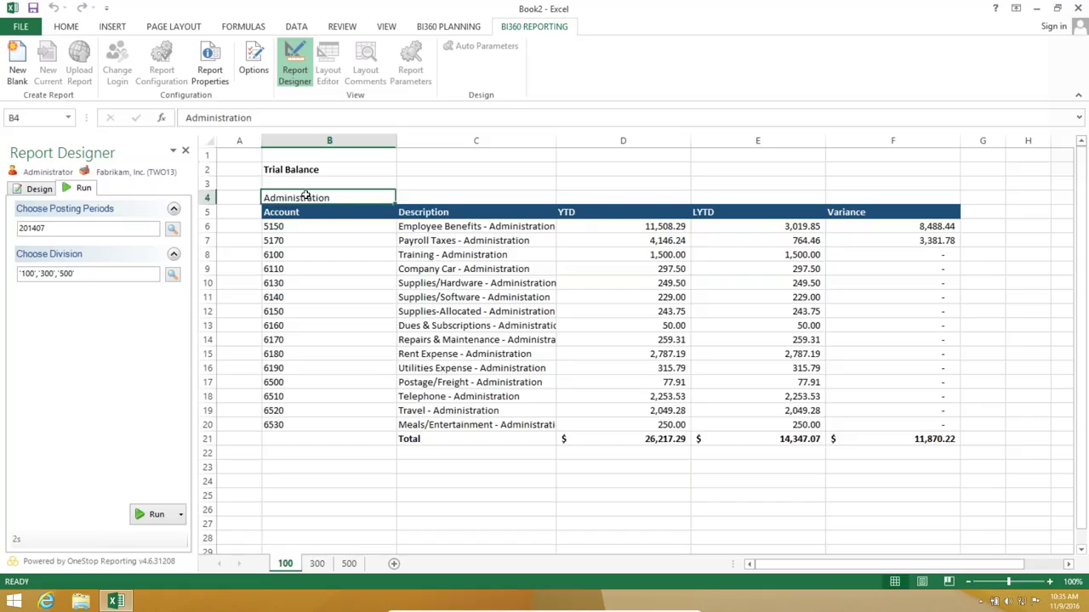
pyautogui.click(317, 563)
pyautogui.click(318, 213)
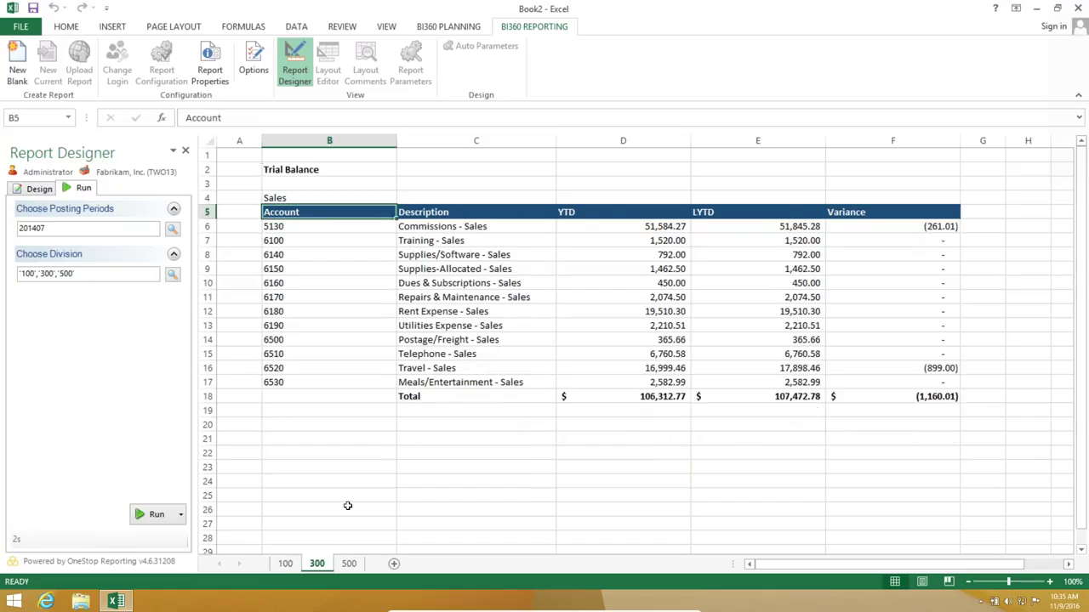
pyautogui.hotkey('ctrl', 'pagedown')
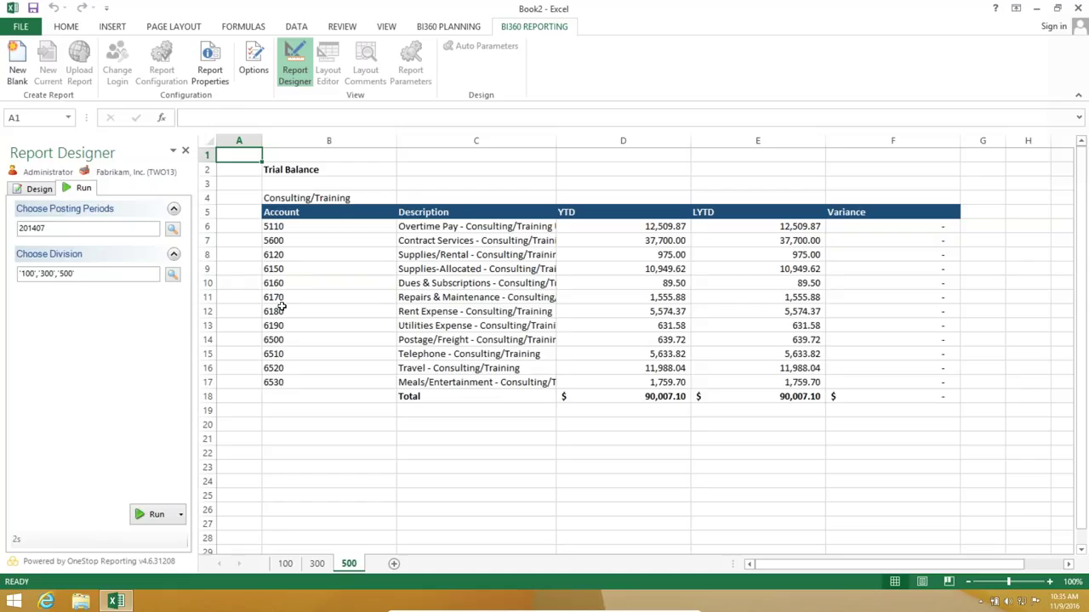
# - Drill down into Actual Details behind the 6150 YTD amount in D9
pyautogui.rightClick(624, 268)
pyautogui.moveTo(698, 558)
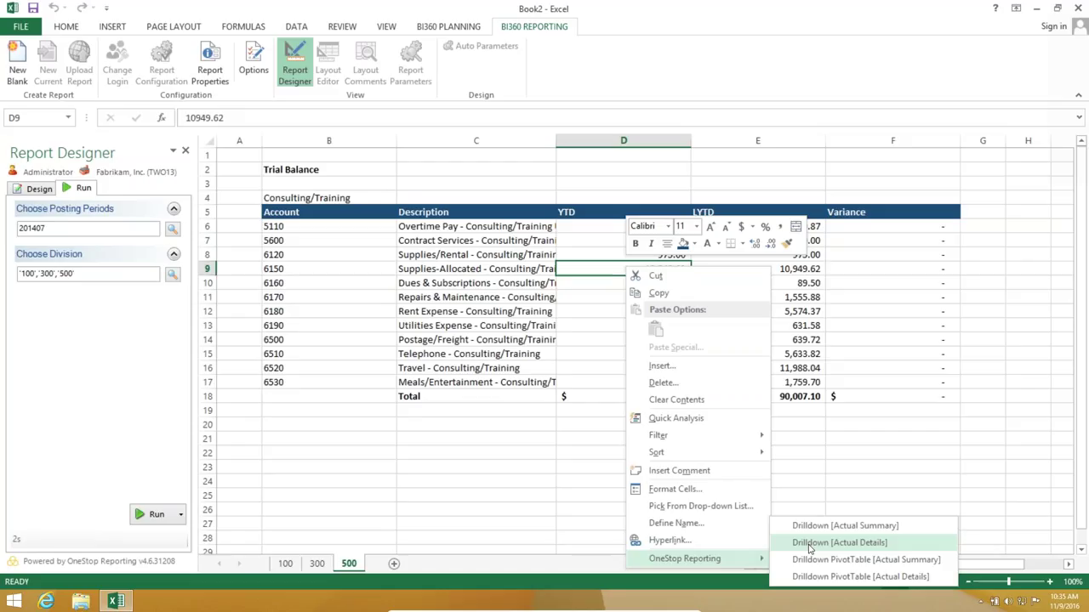
pyautogui.click(809, 545)
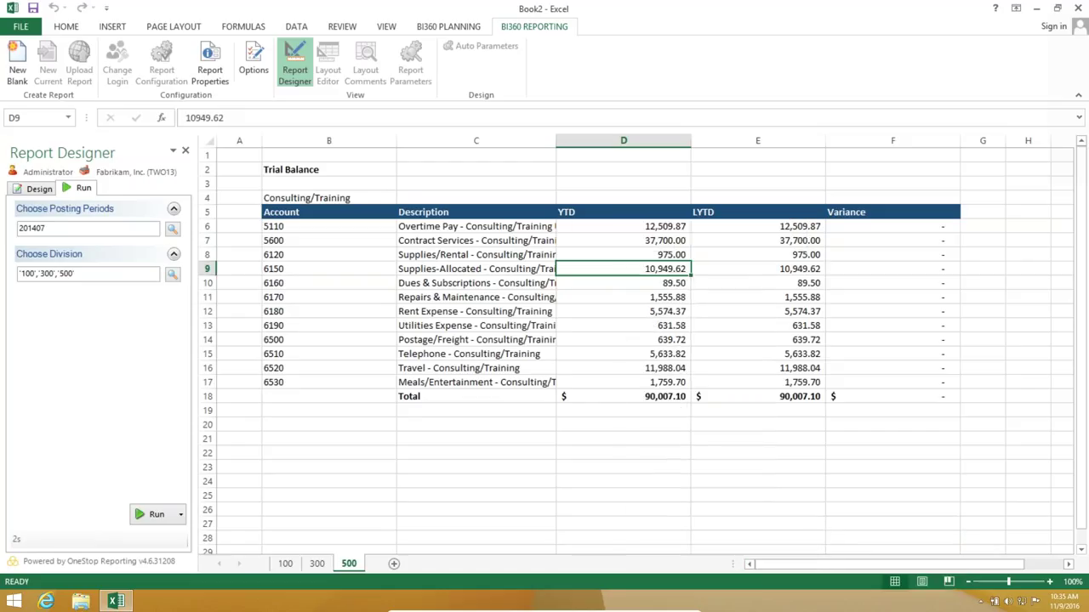
# - Scroll the drill-down details, then close Book2 without saving
pyautogui.click(1068, 564)
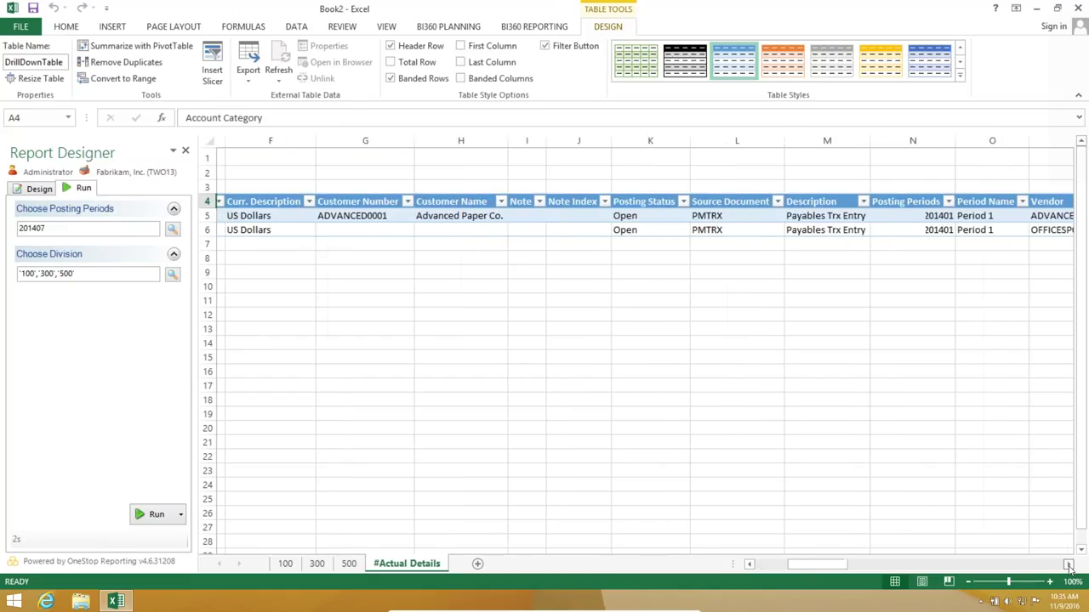
pyautogui.click(1068, 564)
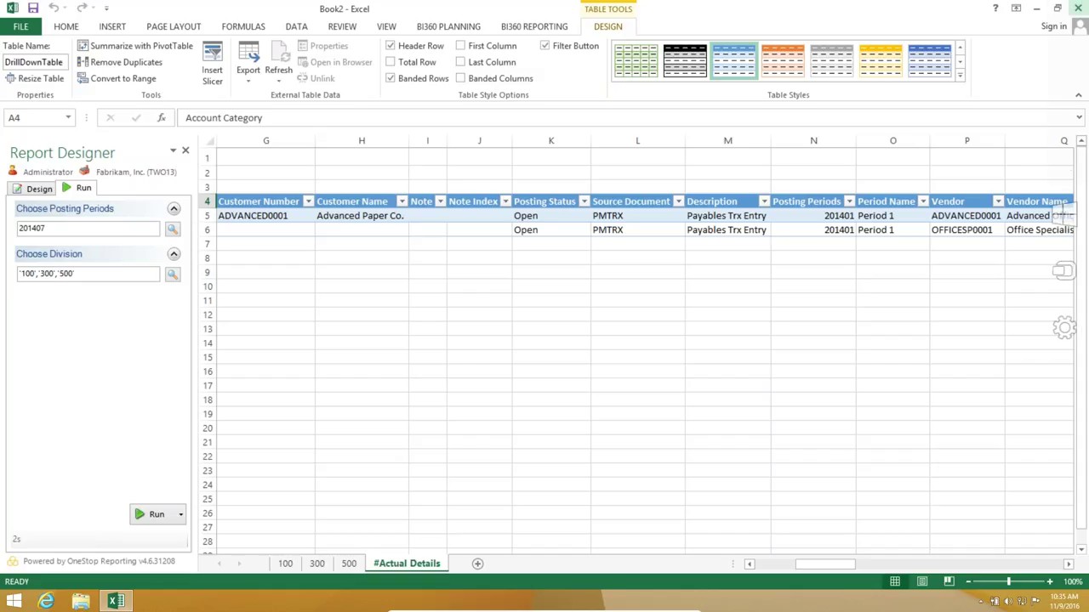
pyautogui.click(1080, 5)
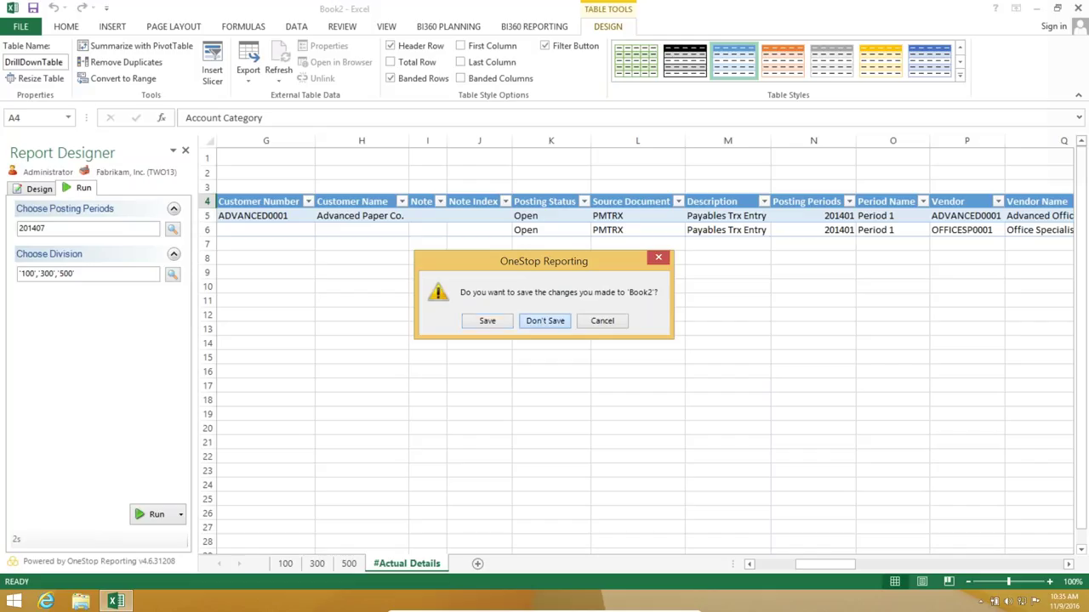
pyautogui.click(544, 320)
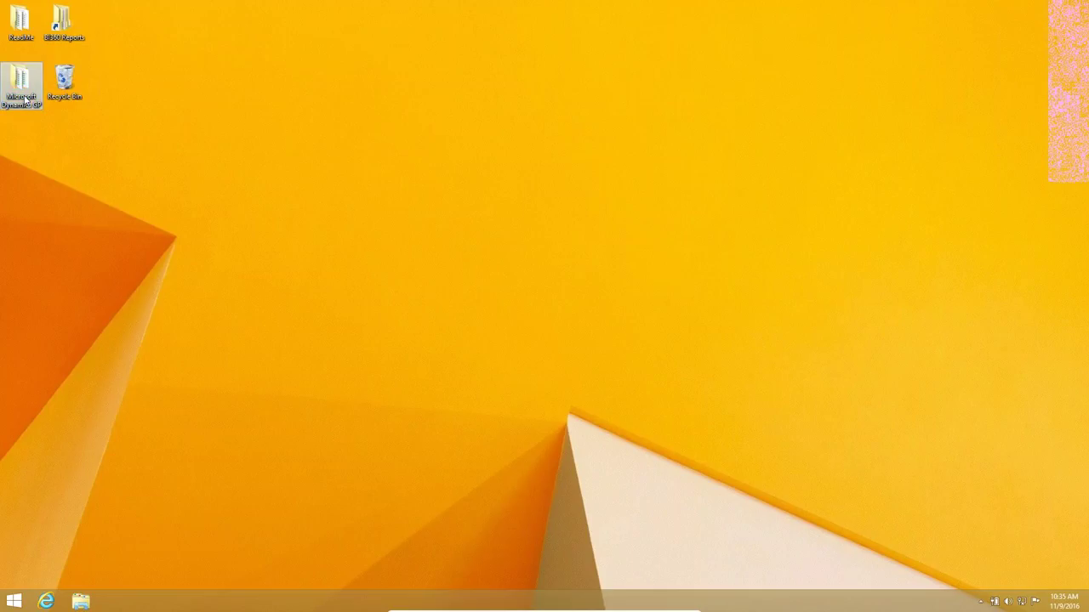
# - Open Microsoft Dynamics GP > GP and launch the GP - AP and AR - Cross Lookup Report workbook
pyautogui.doubleClick(25, 101)
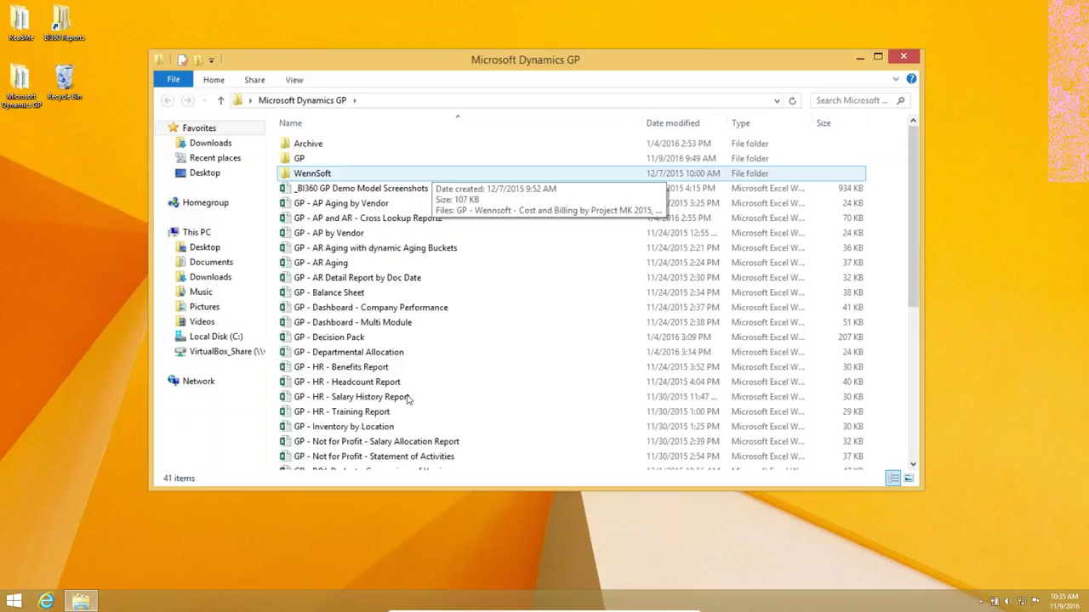
pyautogui.scroll(-6, 406, 399)
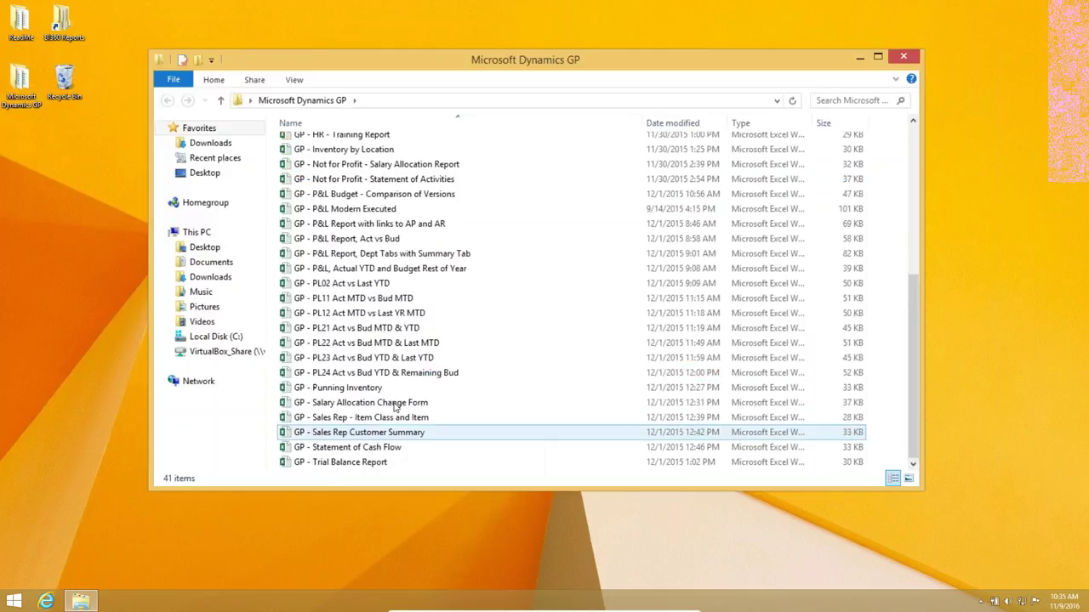
pyautogui.scroll(6, 357, 165)
pyautogui.scroll(-5, 390, 298)
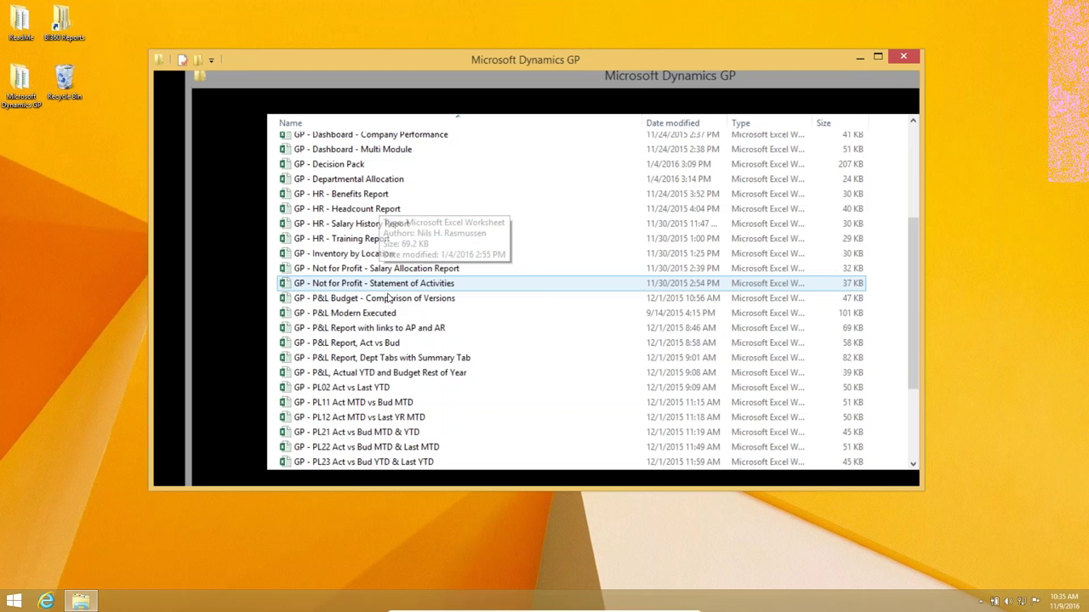
pyautogui.scroll(-3, 389, 298)
pyautogui.scroll(8, 374, 298)
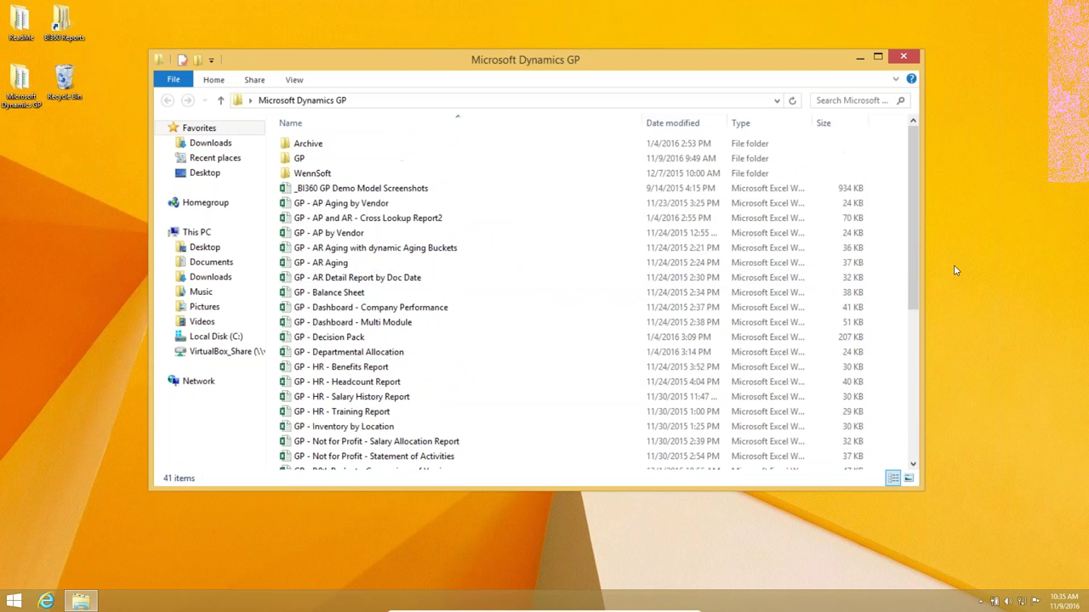
pyautogui.scroll(-5, 919, 345)
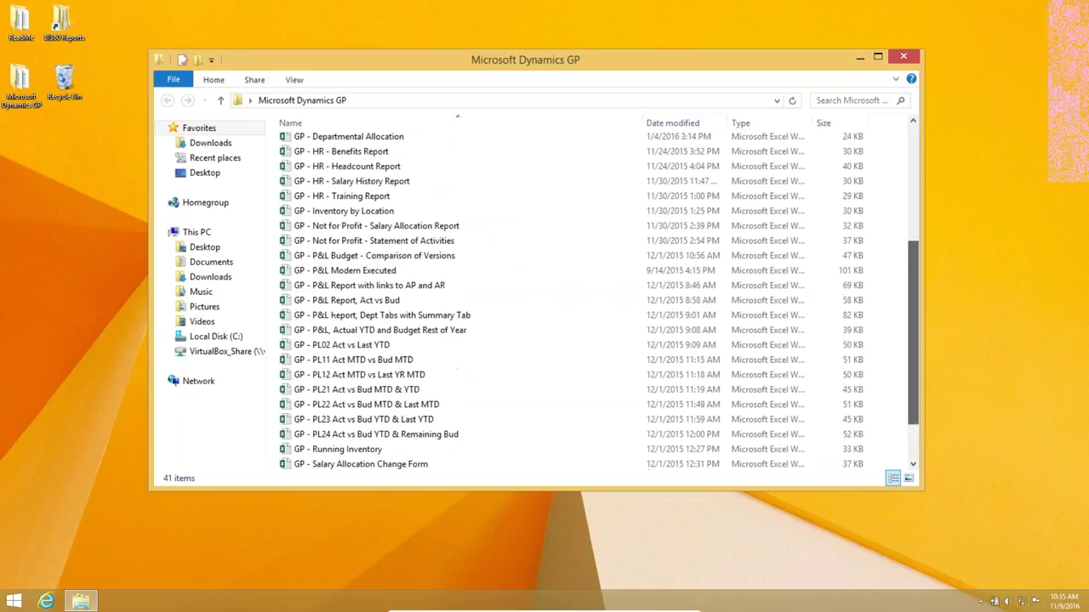
pyautogui.scroll(-3, 914, 383)
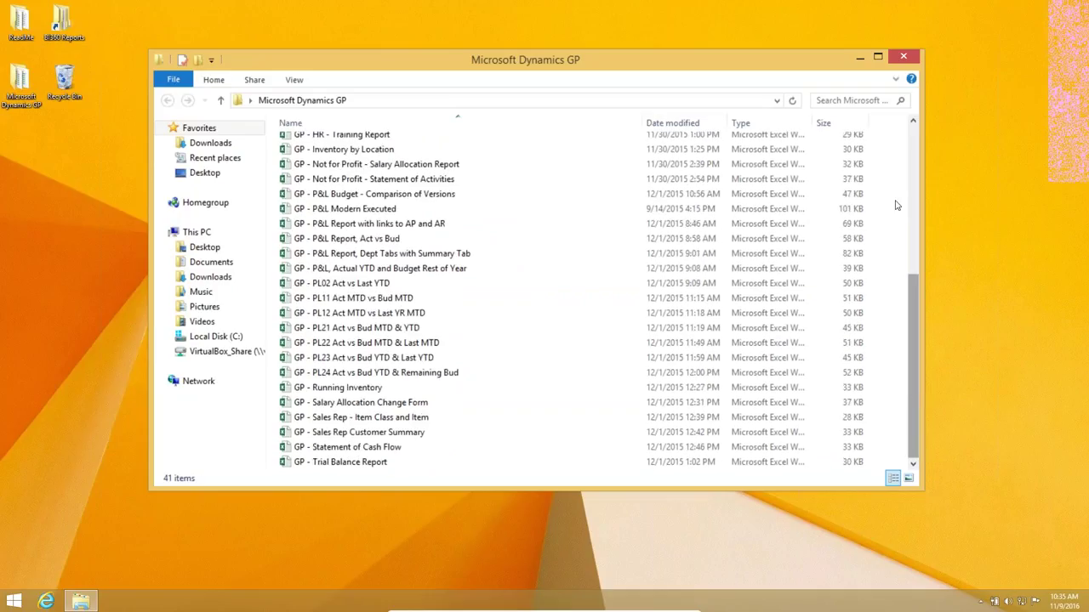
pyautogui.scroll(8, 880, 165)
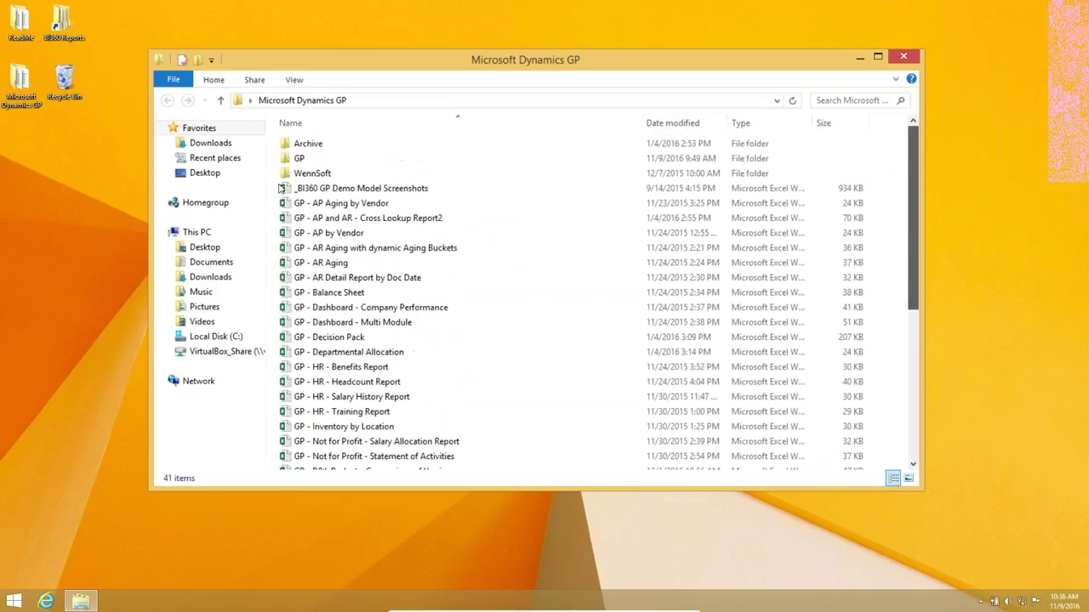
pyautogui.doubleClick(298, 158)
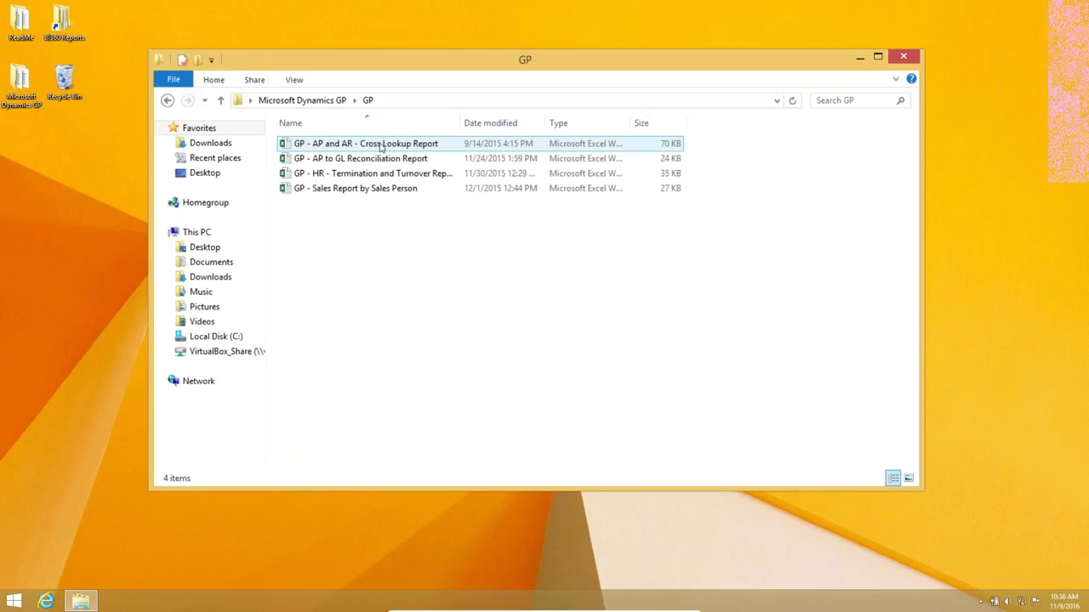
pyautogui.click(381, 147)
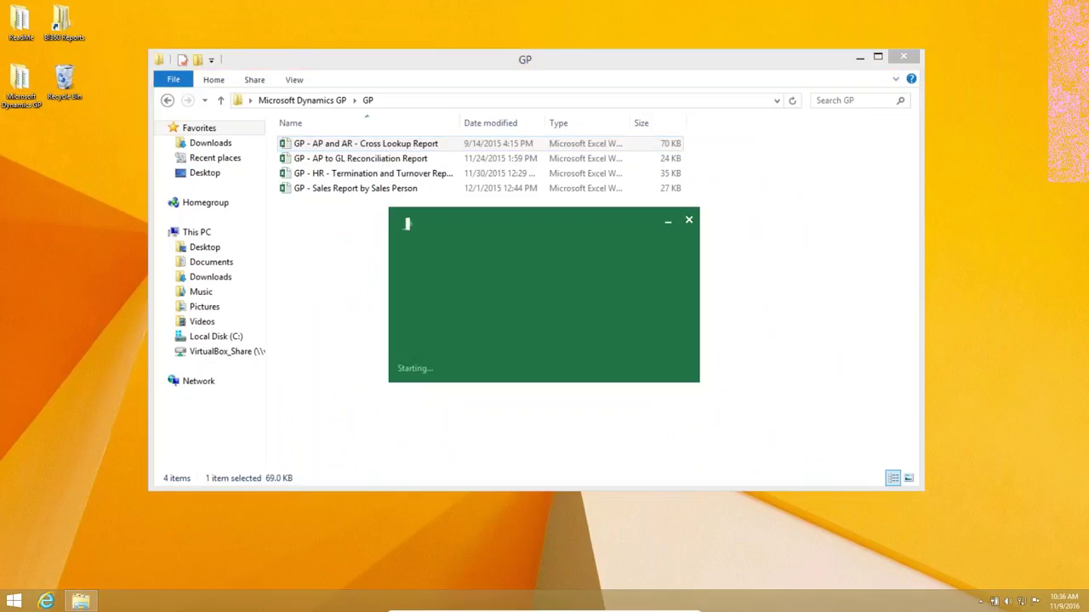
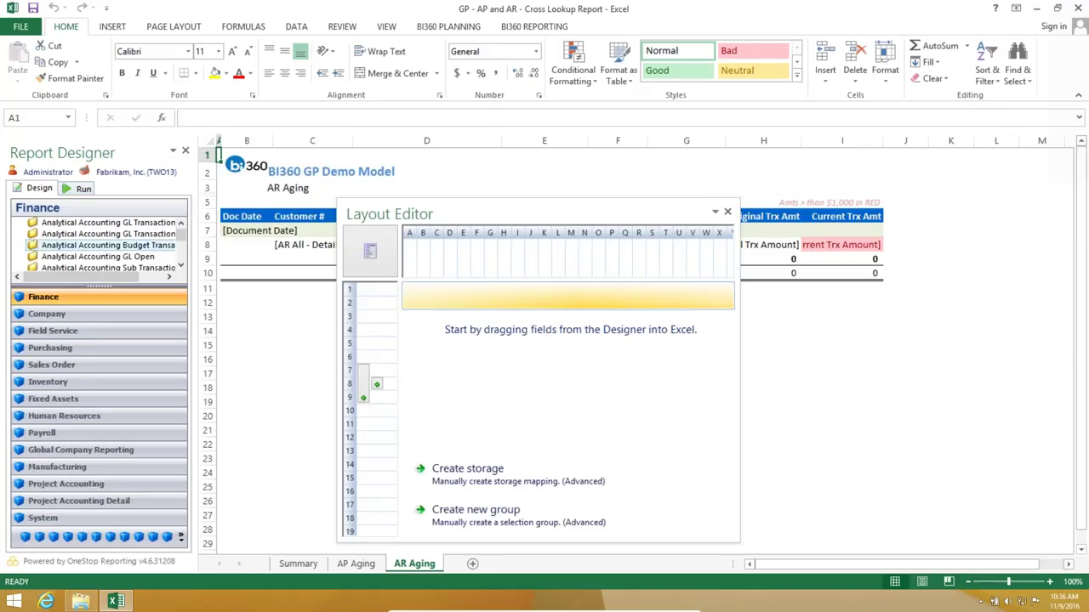
# - Rerun the AR and AP Summary on the Summary sheet with the preselected vendors and Customer Number *
pyautogui.click(298, 564)
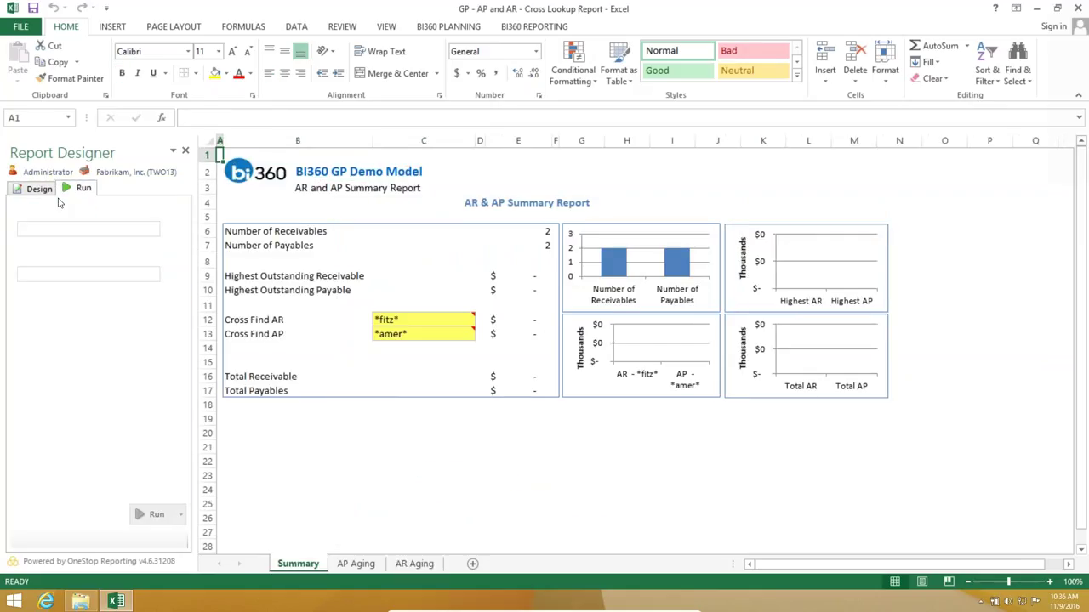
pyautogui.click(172, 230)
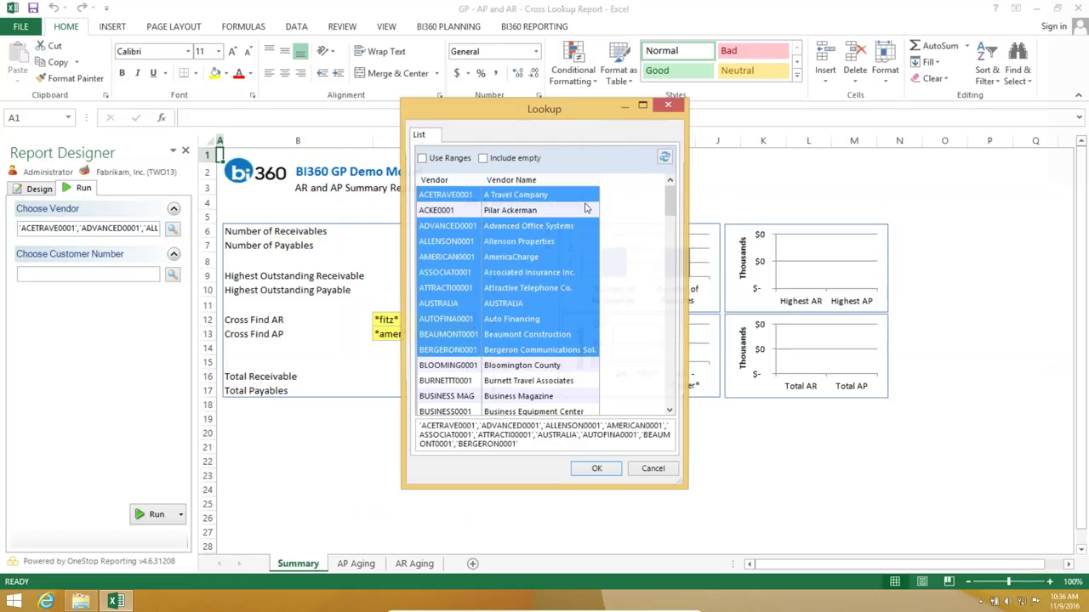
pyautogui.click(598, 470)
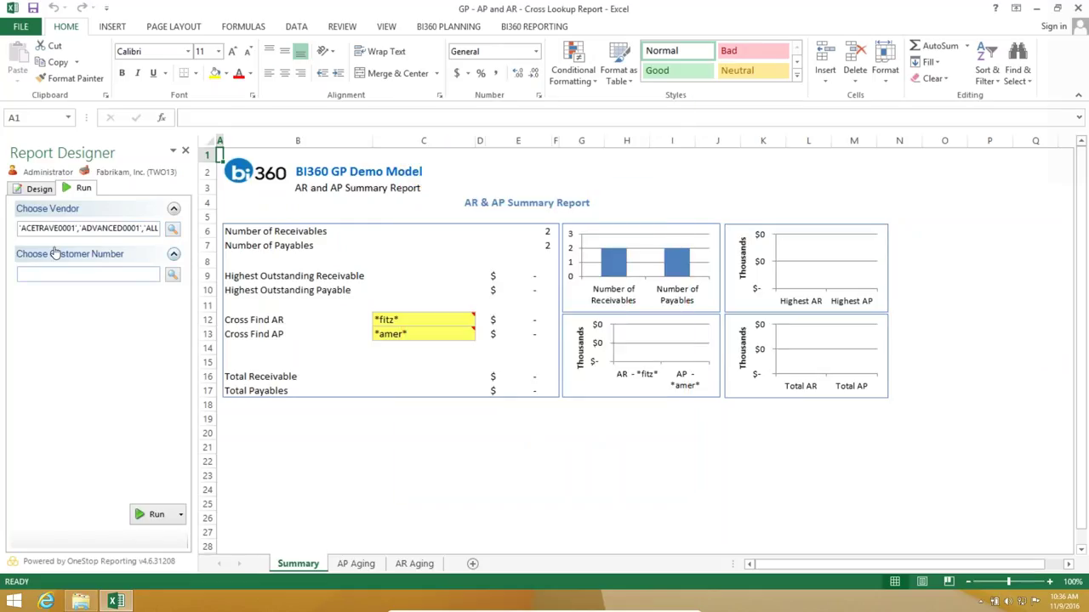
pyautogui.click(49, 277)
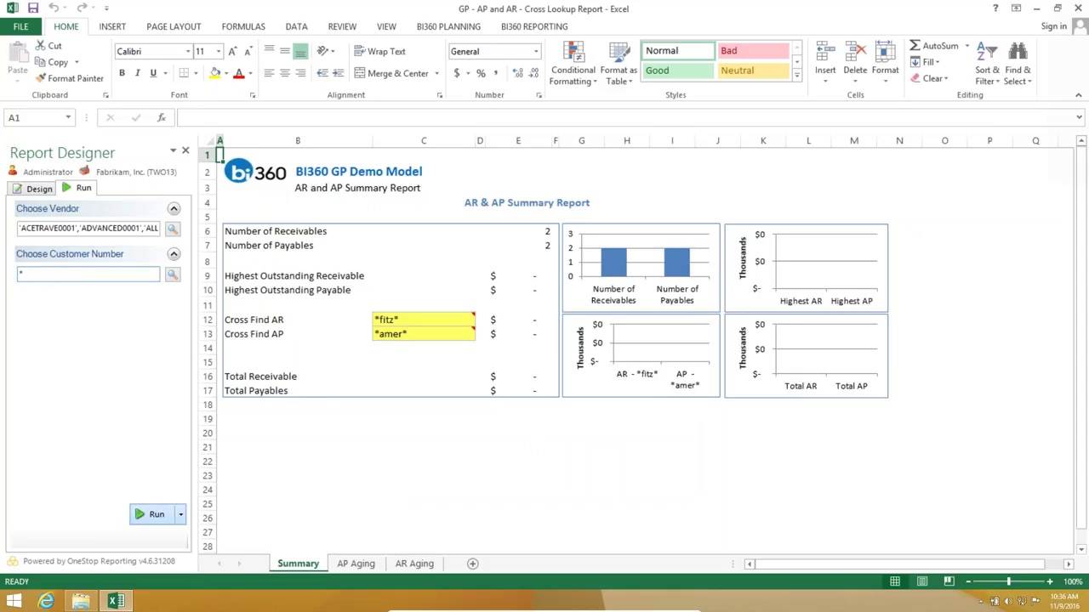
pyautogui.click(152, 513)
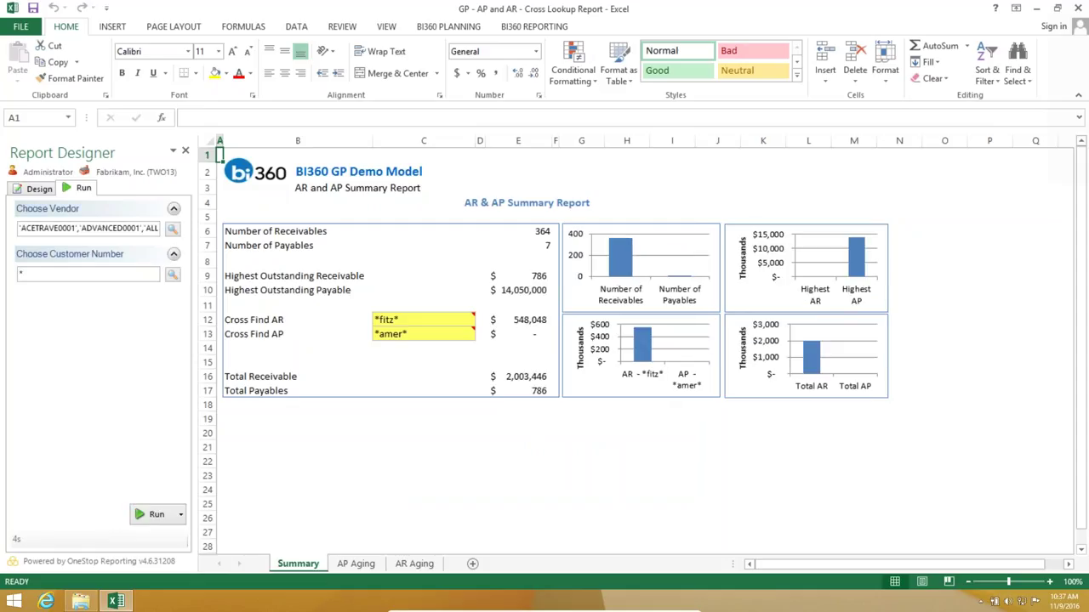
# - Change the Cross Find AR search value in C12 to *firtz*
pyautogui.click(395, 321)
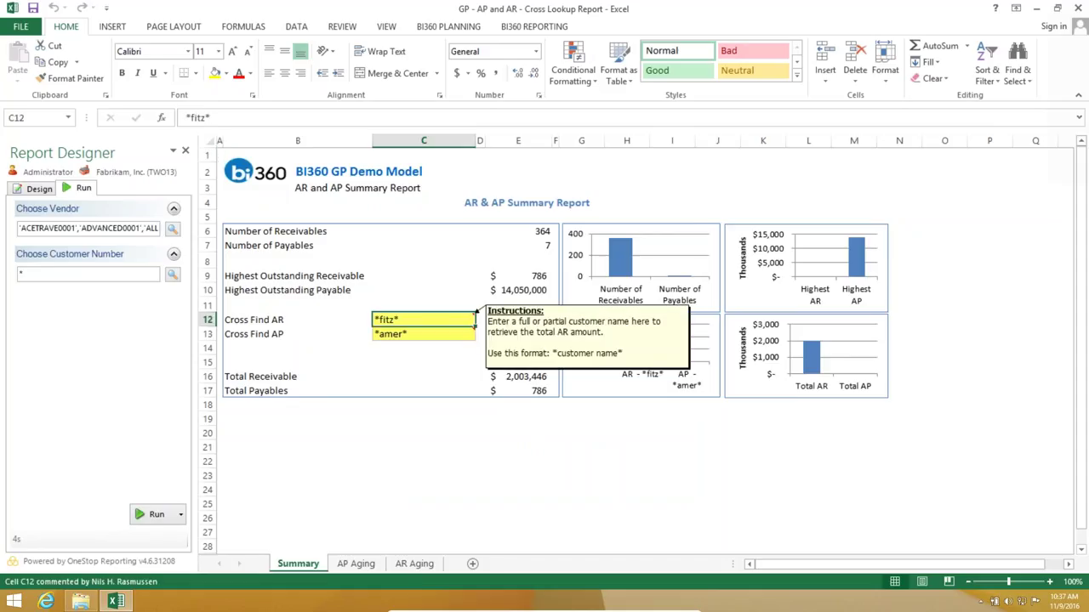
pyautogui.write('*firt')
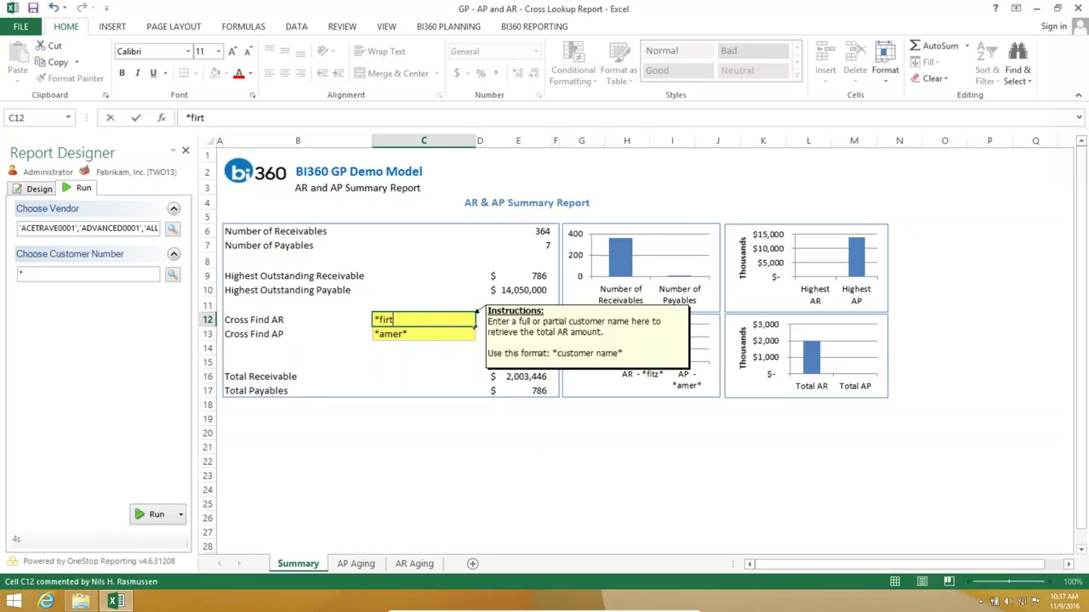
pyautogui.write('z*')
pyautogui.press('Return')
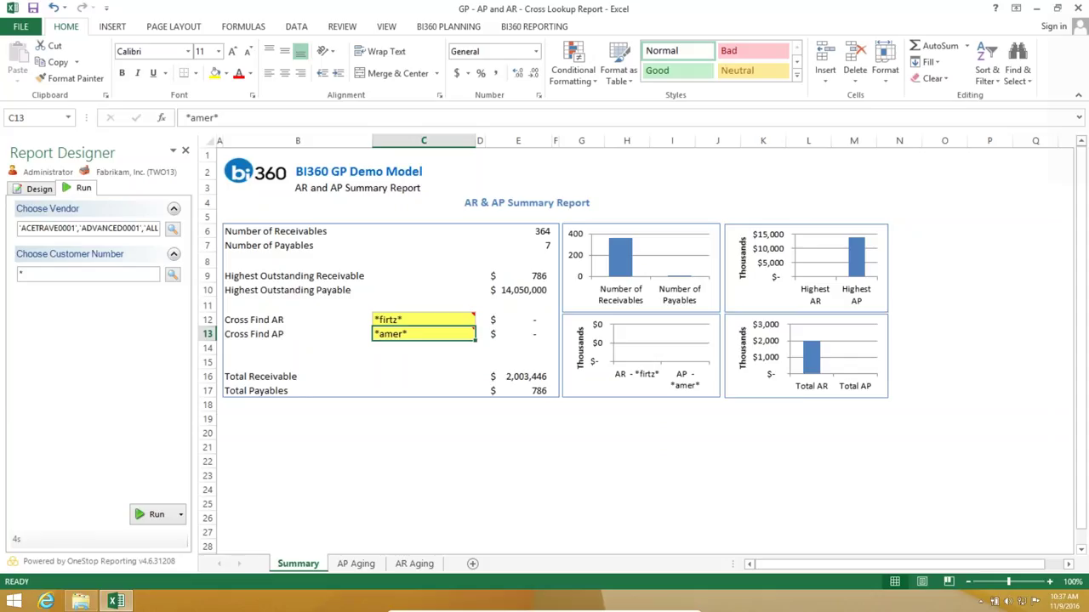
# - On the AP Aging sheet, expand the ACETRAVE0001 and BERGERON0001 vendor groups
pyautogui.moveTo(403, 320)
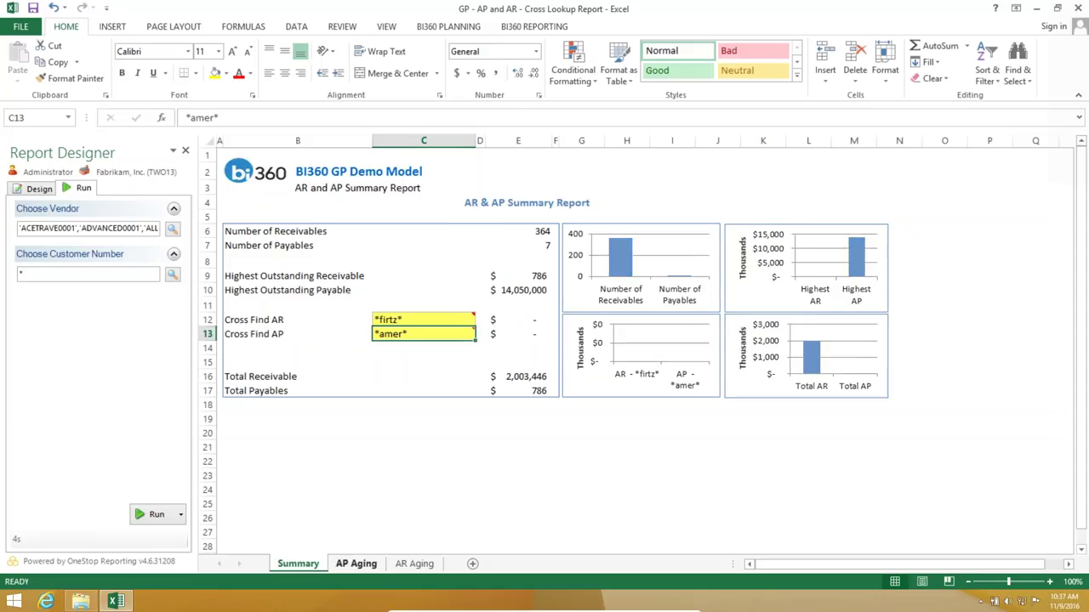
pyautogui.click(356, 564)
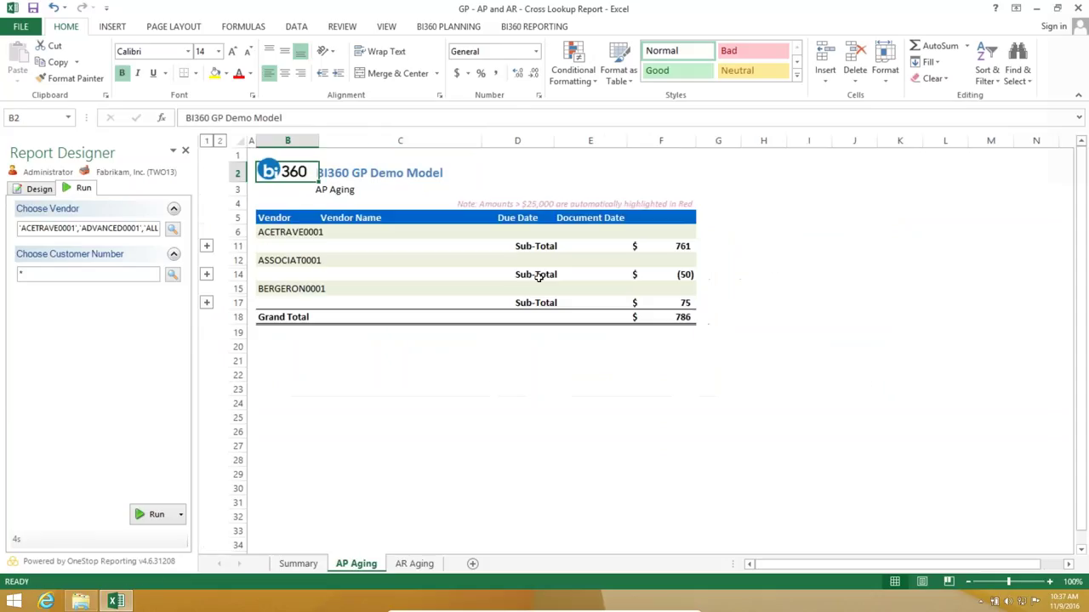
pyautogui.click(207, 245)
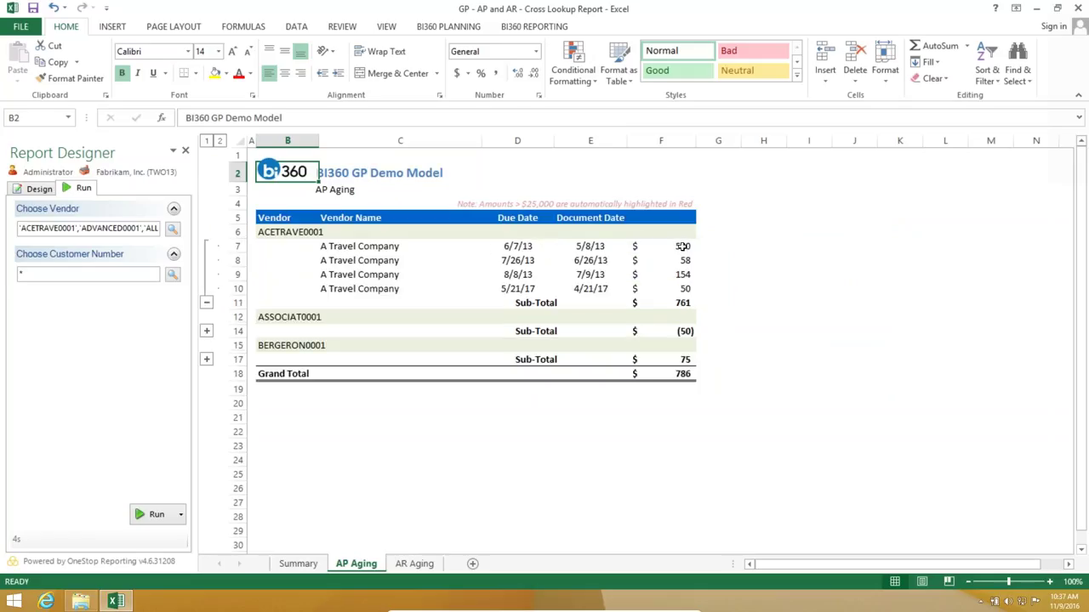
pyautogui.click(207, 359)
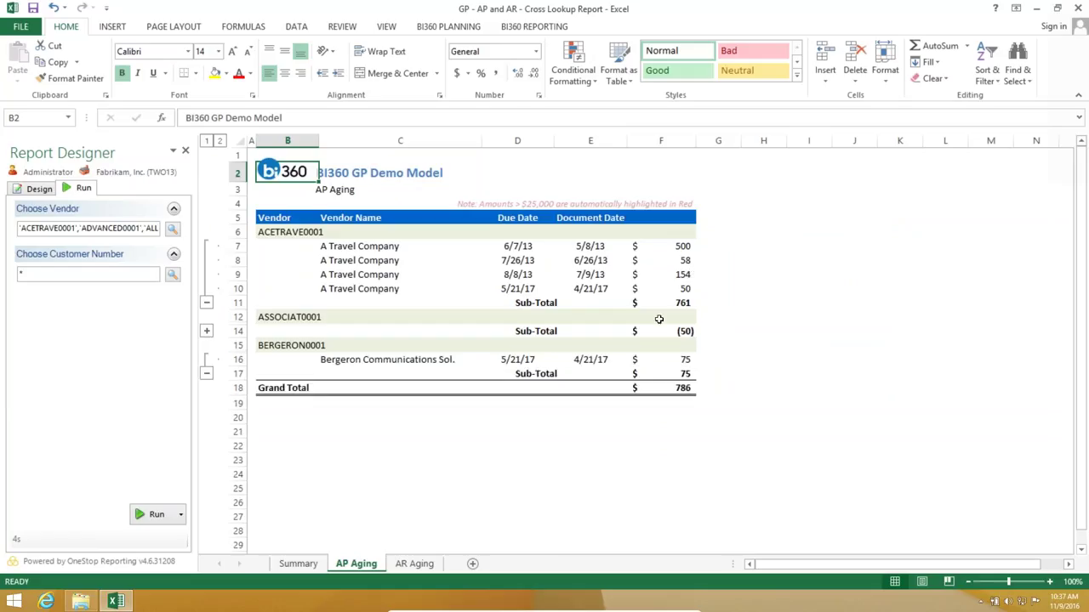
# - Look over the AR Aging sheet, then close the cross lookup workbook
pyautogui.click(412, 565)
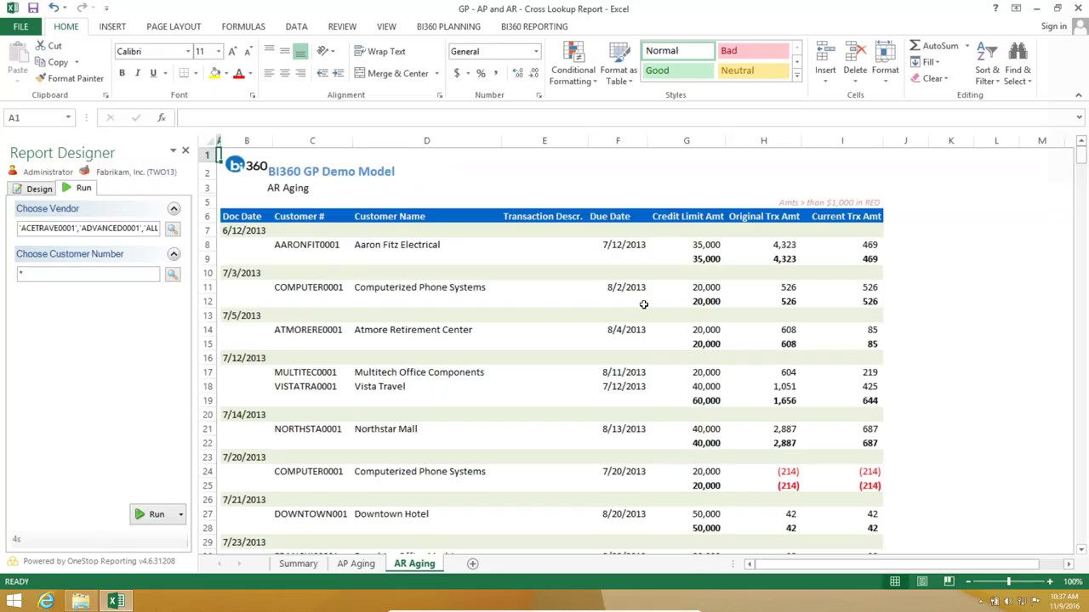
pyautogui.scroll(-3, 640, 305)
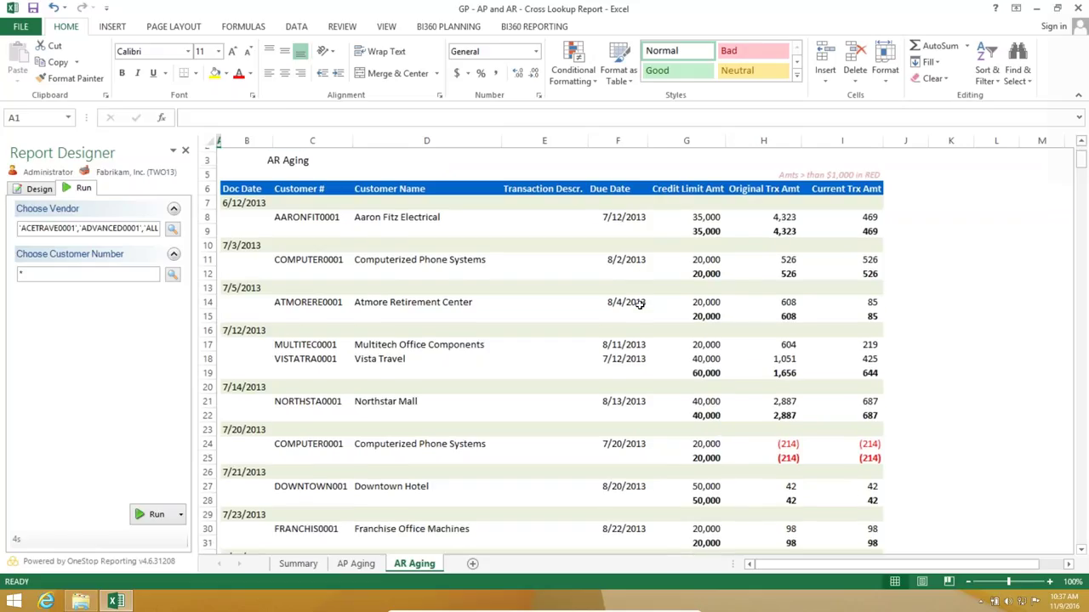
pyautogui.hotkey('alt', 'F4')
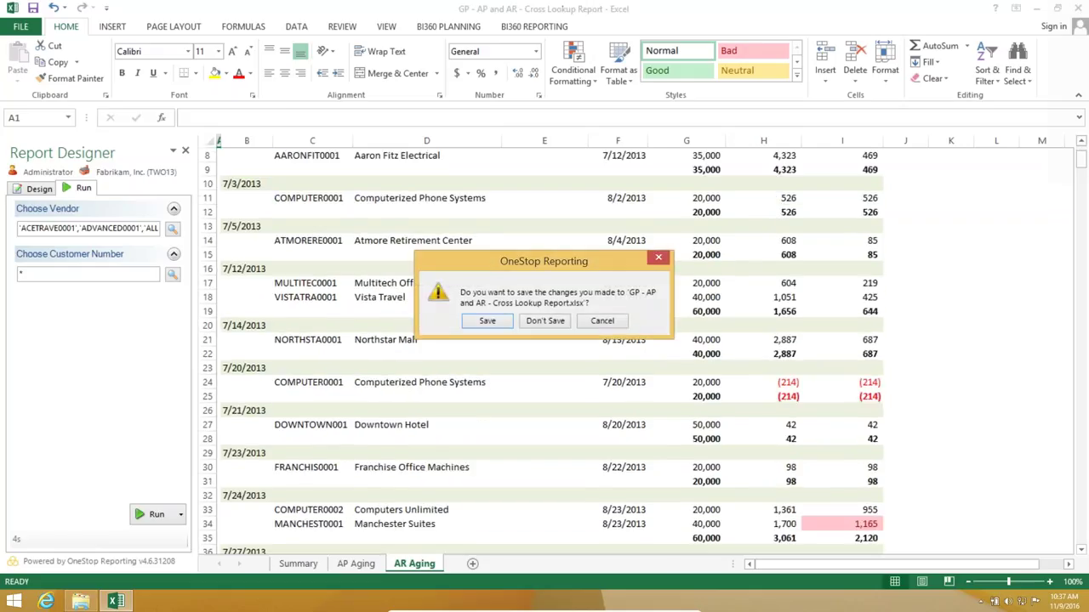
# - Close without saving and open 'GP - AP to GL Reconciliation Report' from the GP folder
pyautogui.press('n')
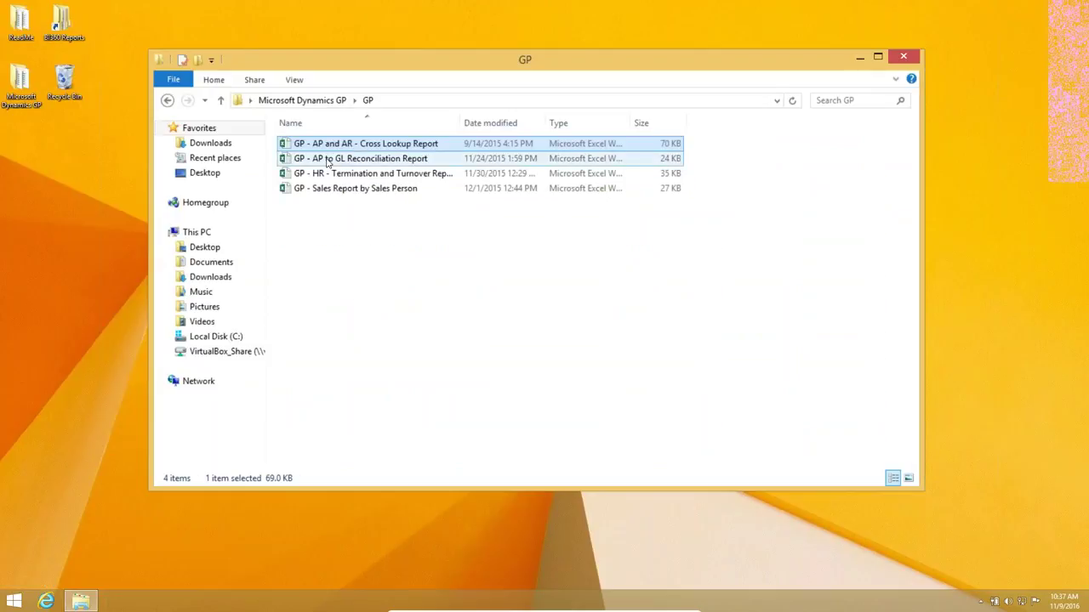
pyautogui.click(328, 159)
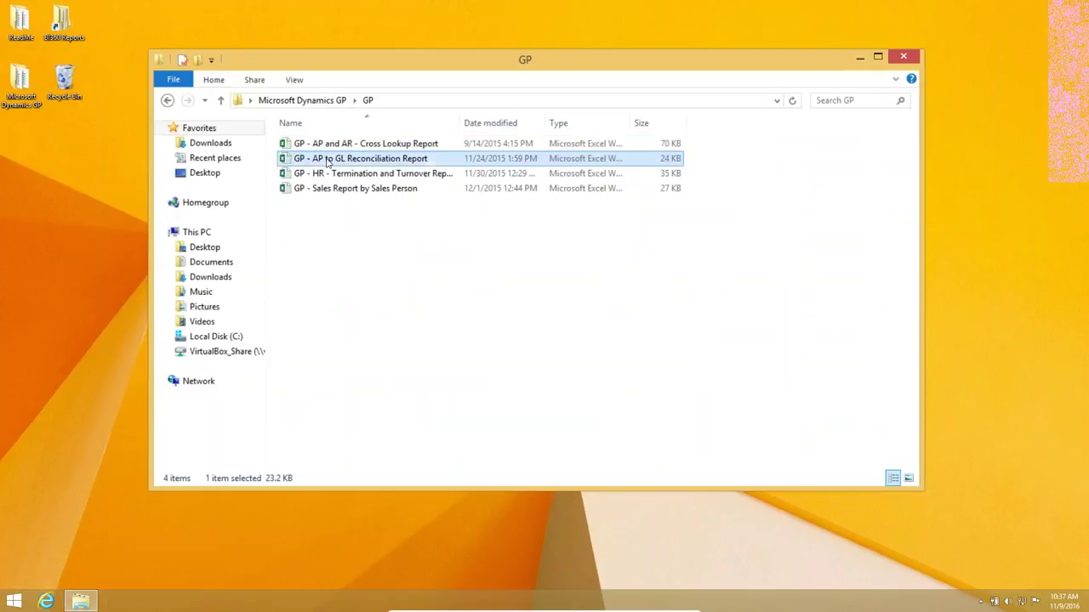
pyautogui.doubleClick(328, 160)
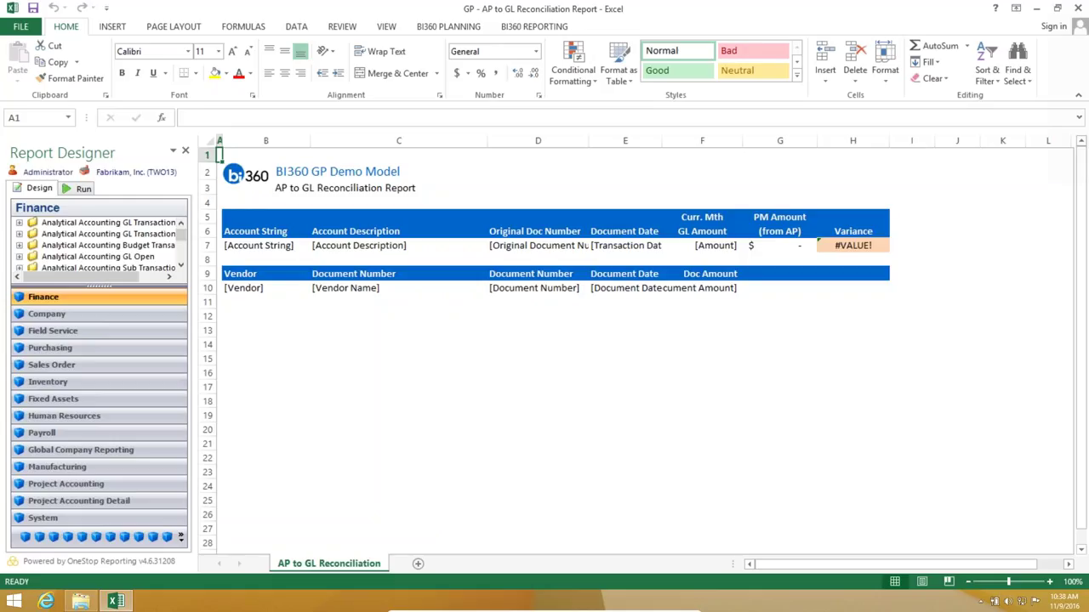
# - Run the AP to GL Reconciliation Report for periods 201401:201512 and all vendors
pyautogui.click(83, 188)
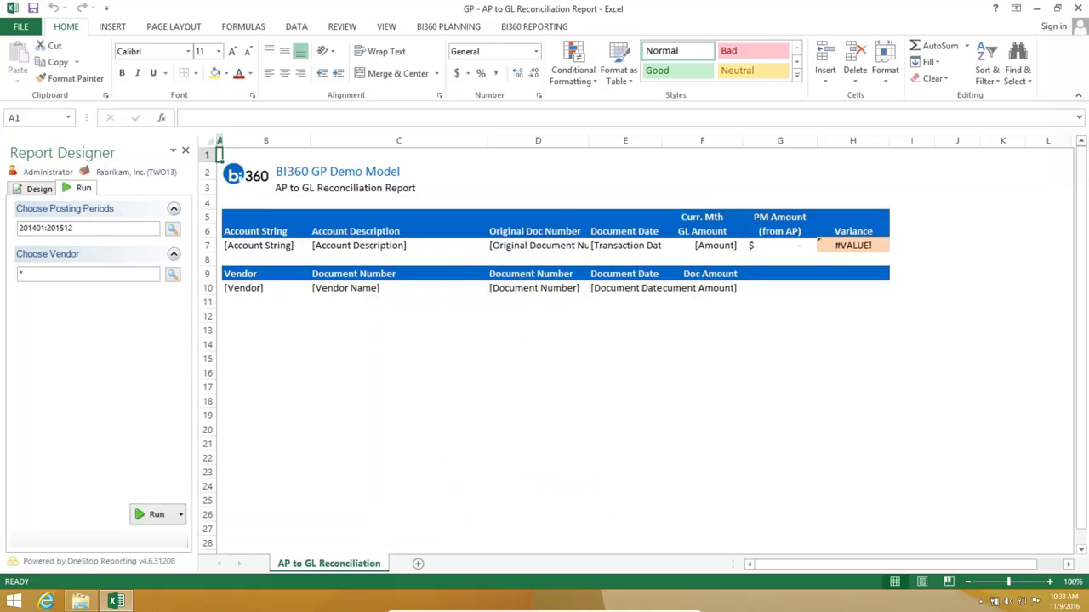
pyautogui.click(172, 230)
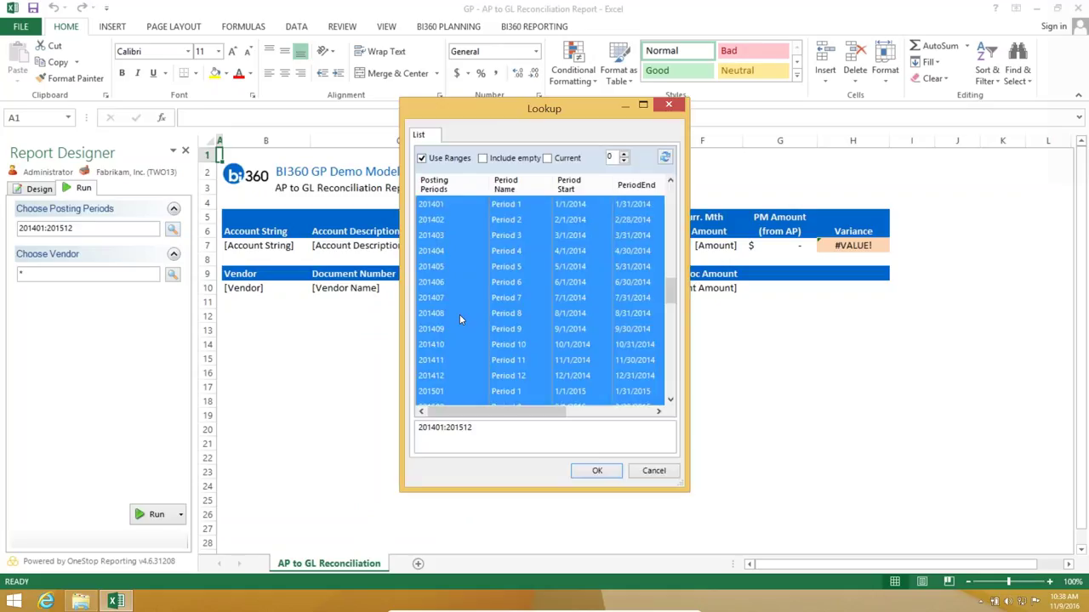
pyautogui.press('Return')
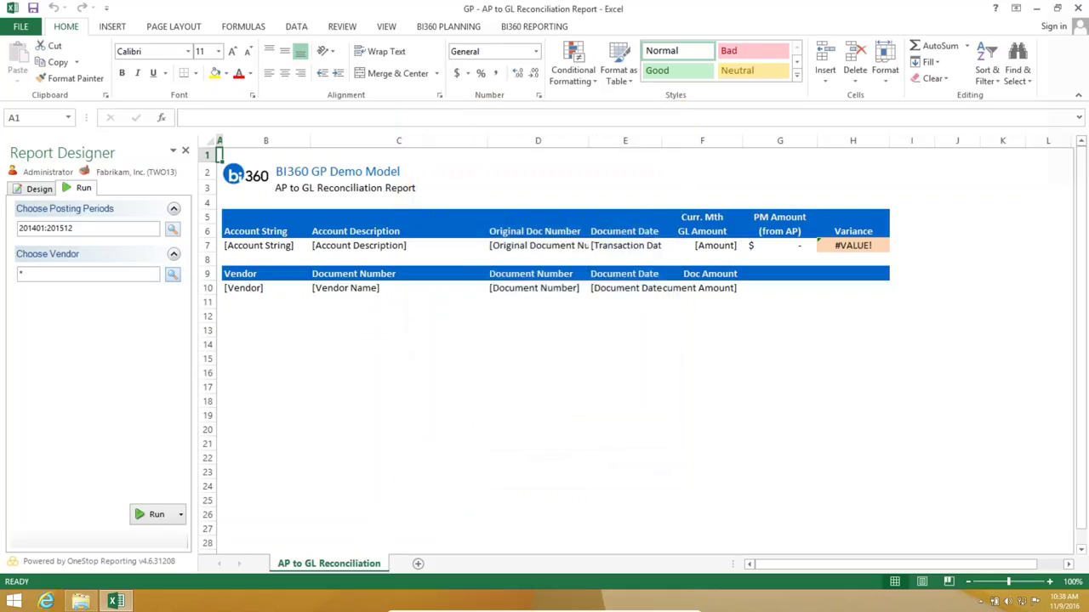
pyautogui.click(172, 274)
pyautogui.click(597, 470)
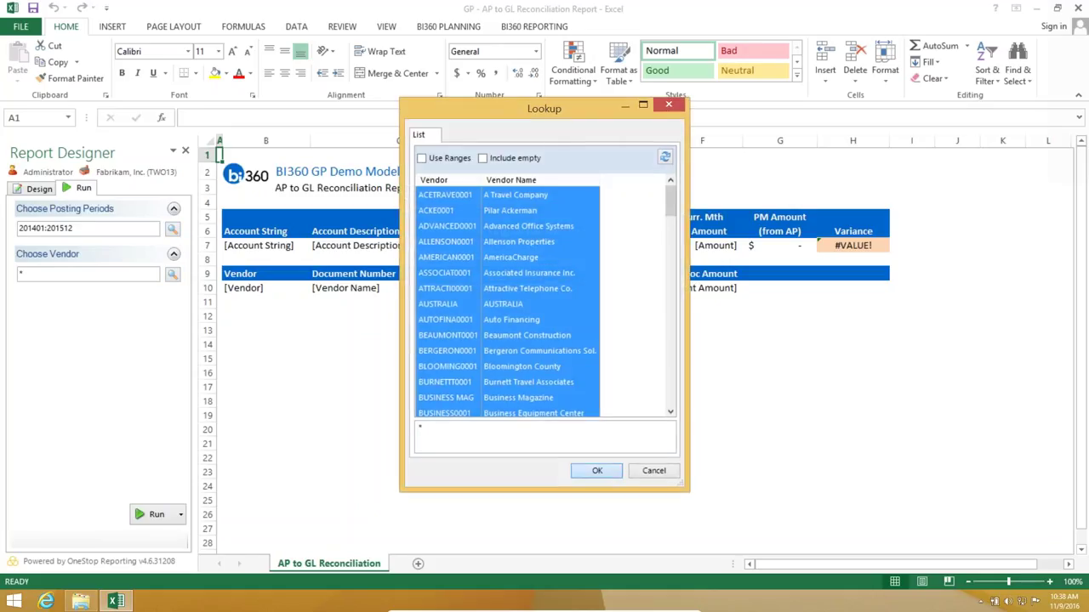
pyautogui.click(156, 515)
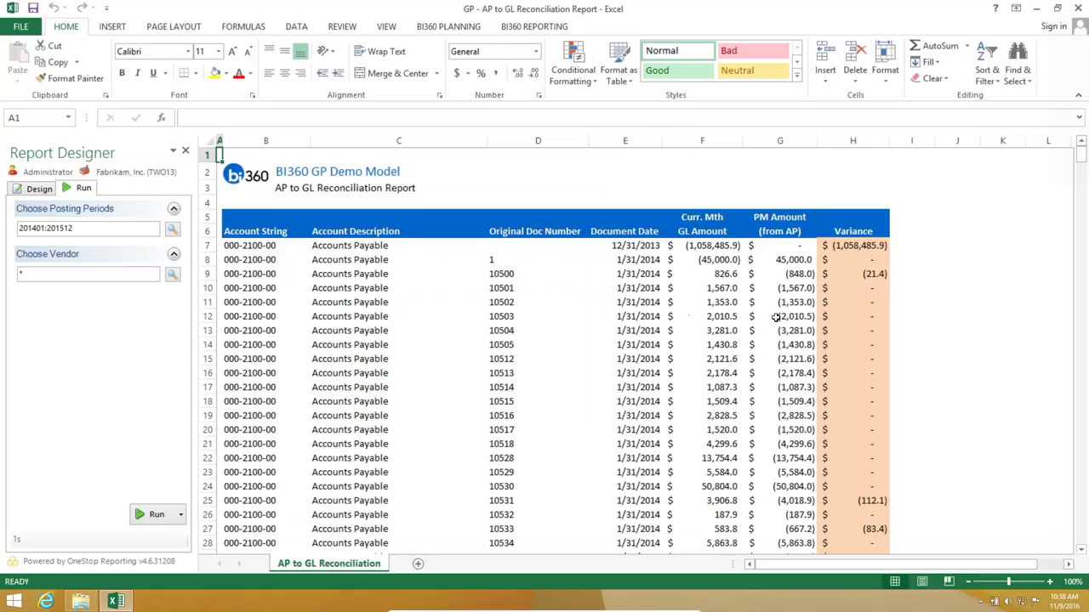
pyautogui.scroll(-1, 776, 316)
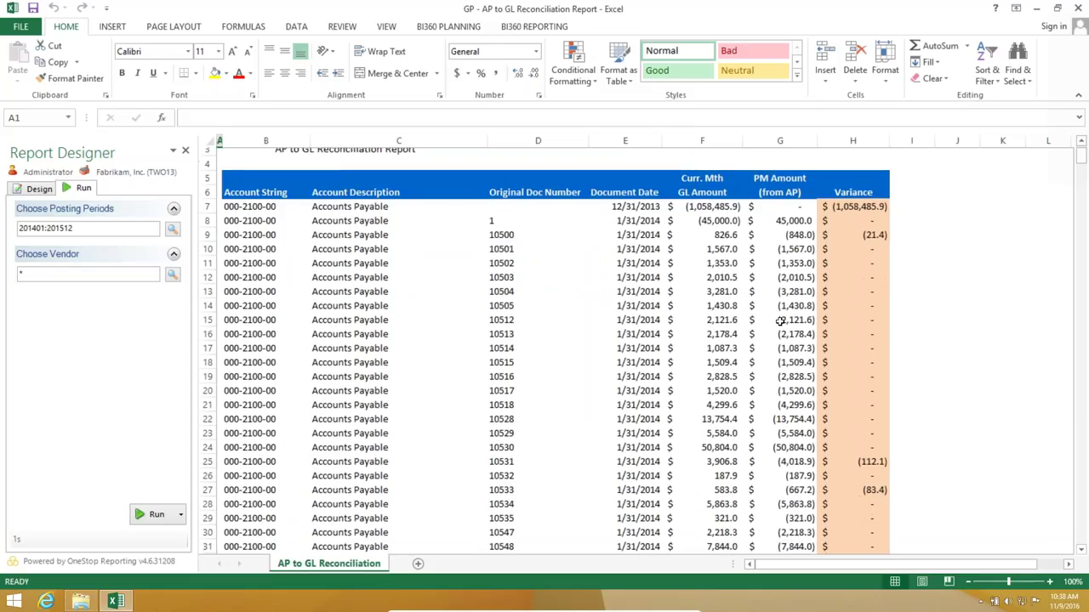
pyautogui.scroll(-20, 803, 352)
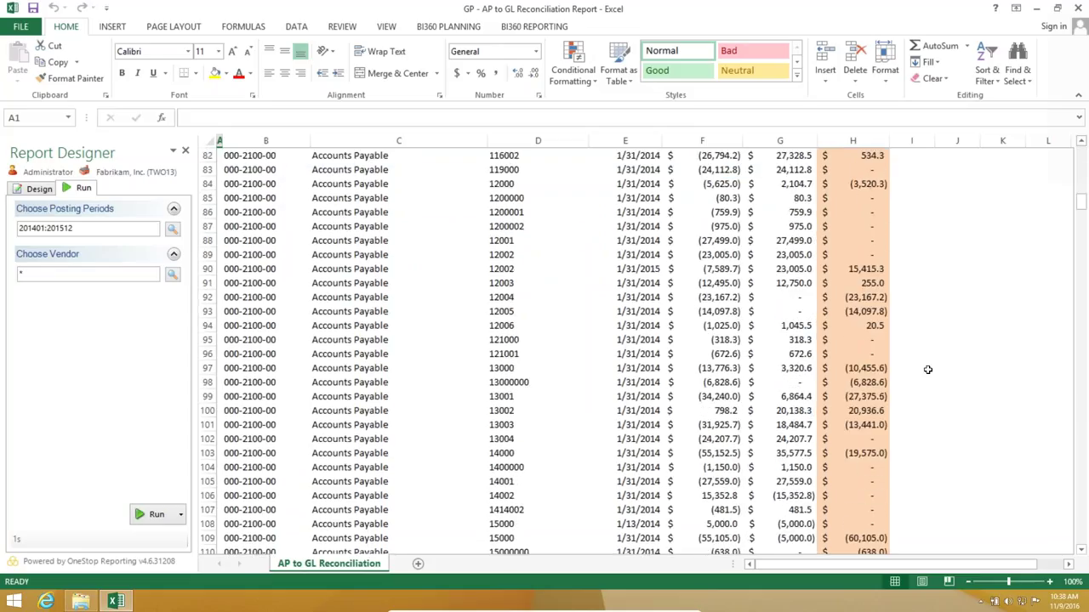
# - Rerun the report for vendor ADVANCED0001 only and select its document rows
pyautogui.moveTo(1080, 204)
pyautogui.mouseDown()
pyautogui.moveTo(1087, 293)
pyautogui.moveTo(1071, 335)
pyautogui.moveTo(1028, 228)
pyautogui.moveTo(1030, 242)
pyautogui.mouseUp()
pyautogui.moveTo(1030, 242); pyautogui.dragTo(1031, 247)
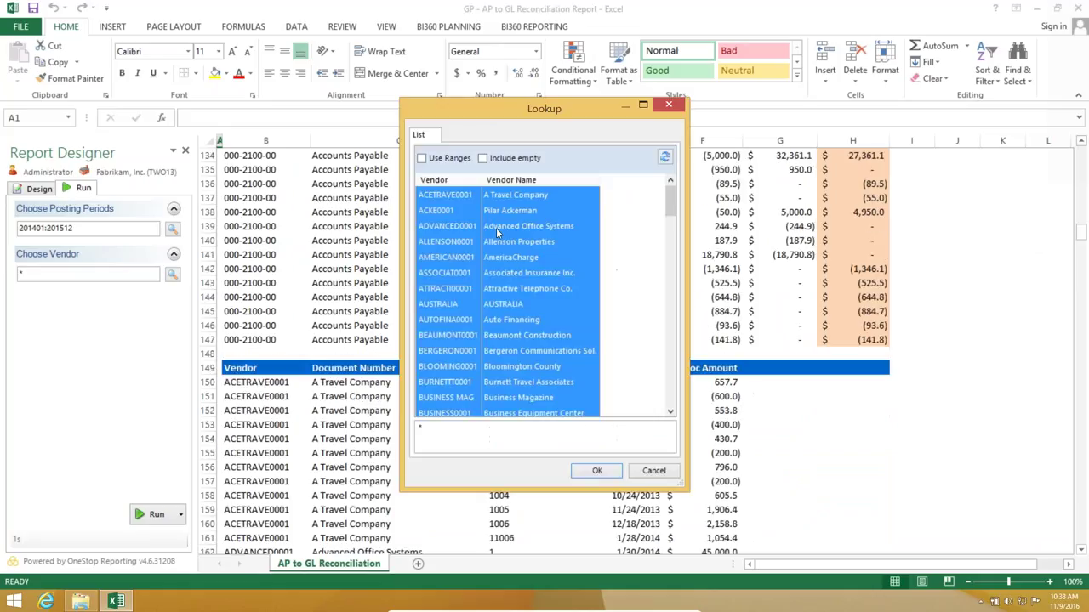
pyautogui.click(510, 226)
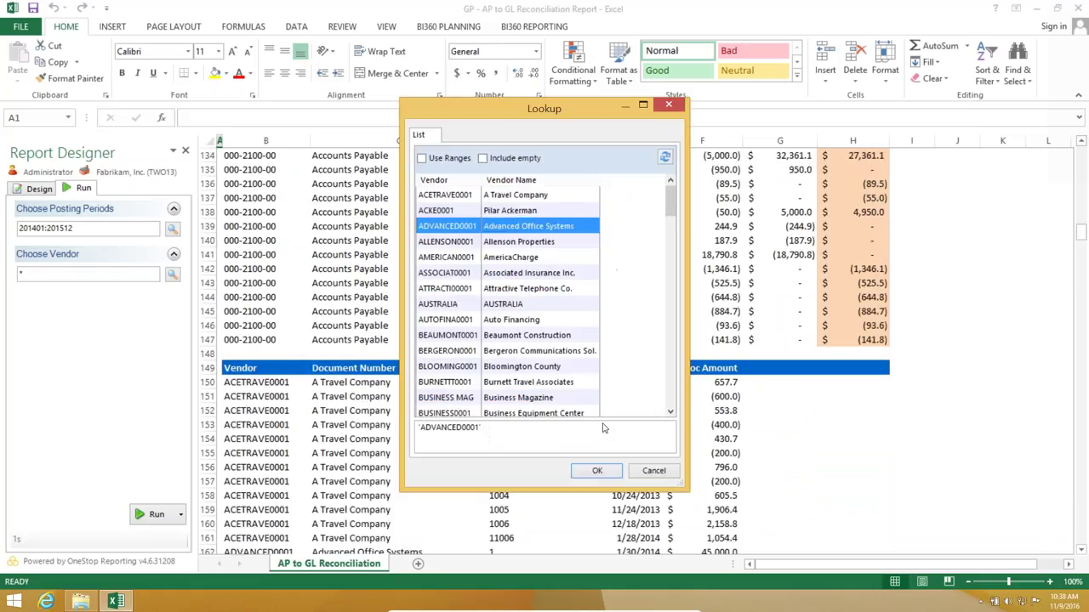
pyautogui.press('Return')
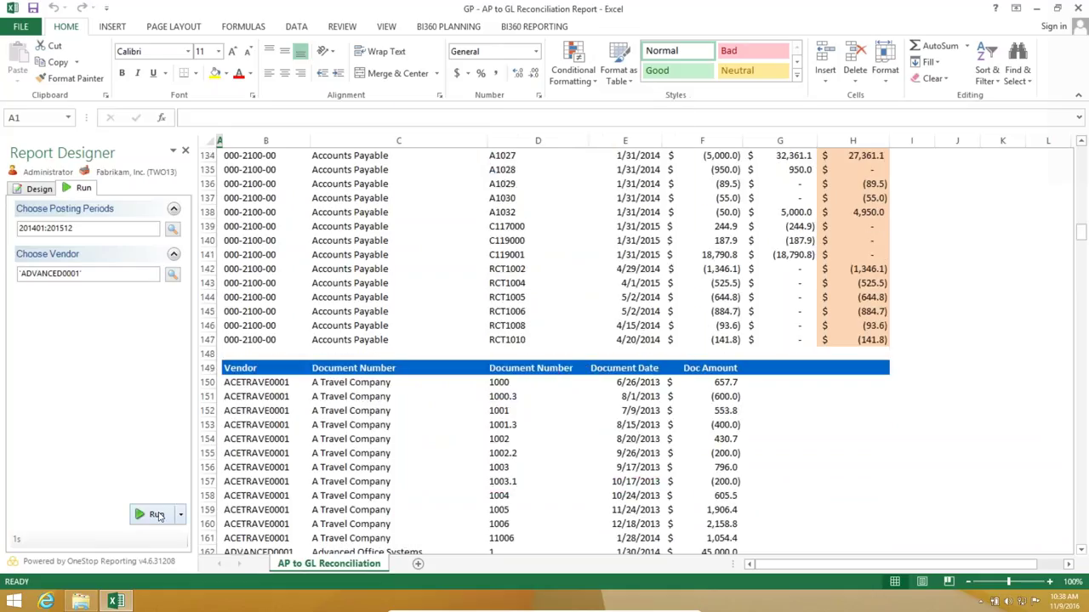
pyautogui.click(157, 514)
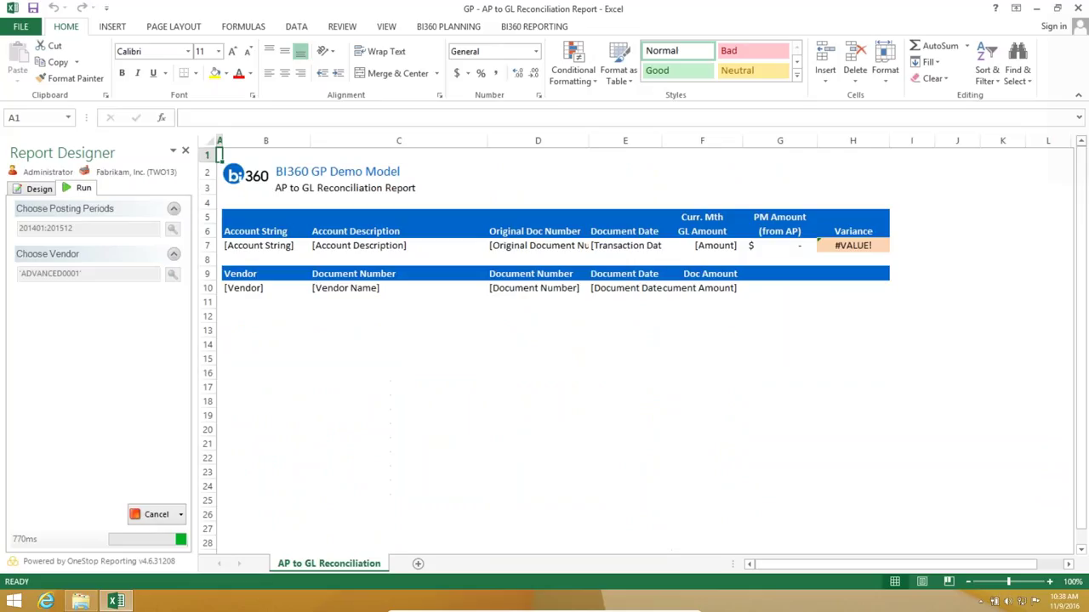
pyautogui.scroll(-8, 336, 277)
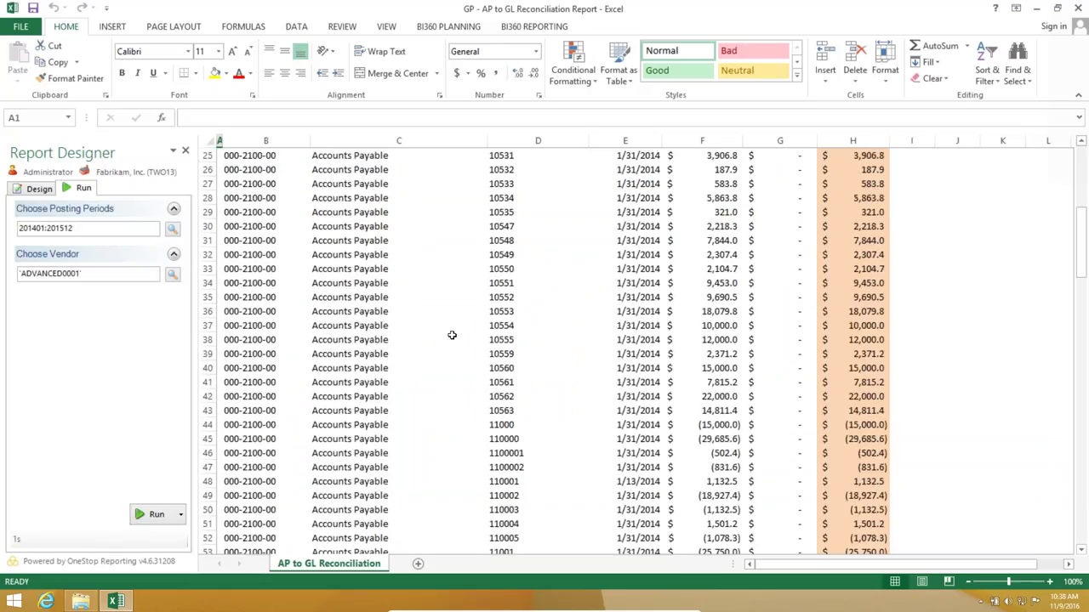
pyautogui.scroll(-20, 452, 335)
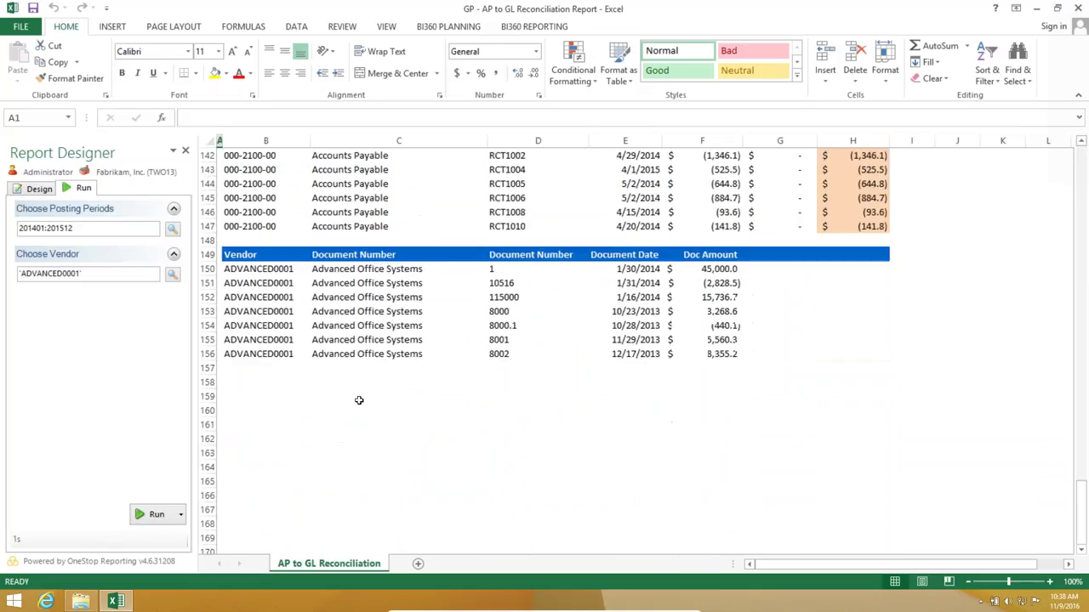
pyautogui.moveTo(255, 339); pyautogui.dragTo(885, 414)
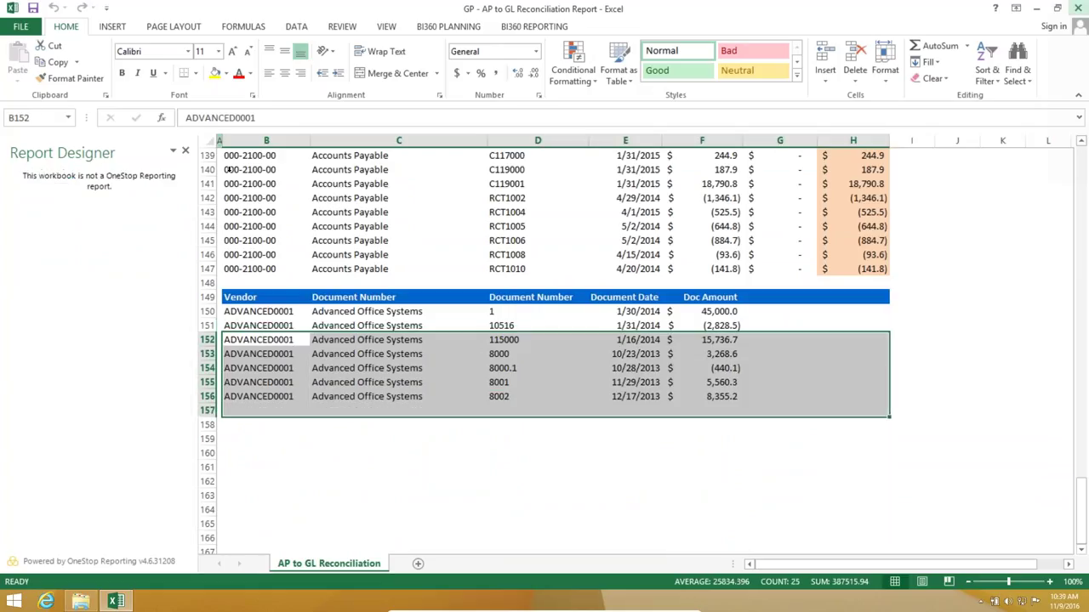
# - Close the reconciliation workbook and open 'GP - HR - Termination and Turnover Report' from the GP folder
pyautogui.hotkey('alt', 'F4')
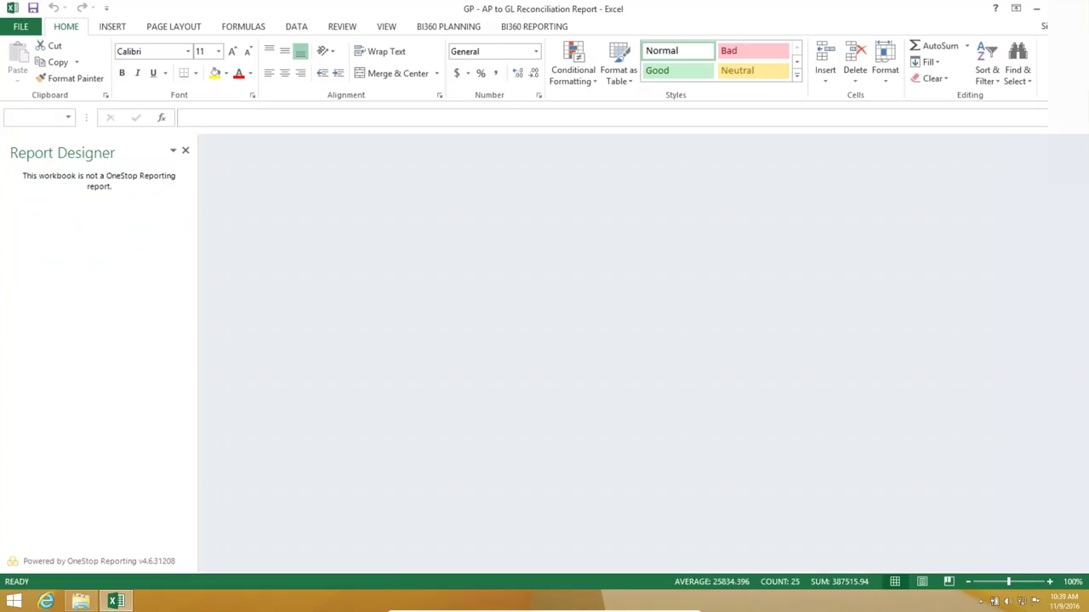
pyautogui.click(372, 174)
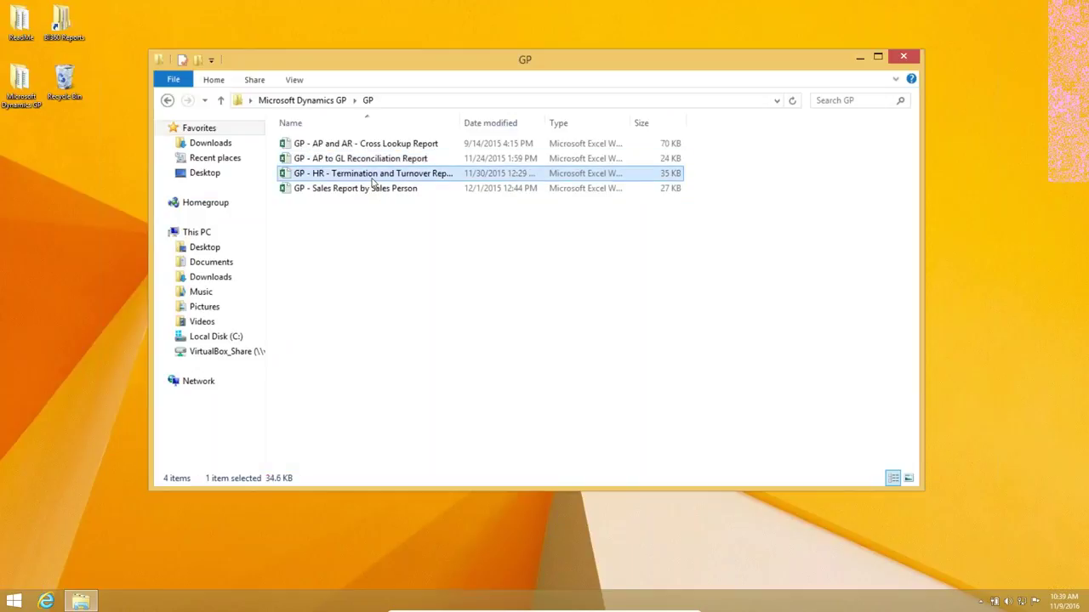
pyautogui.doubleClick(371, 174)
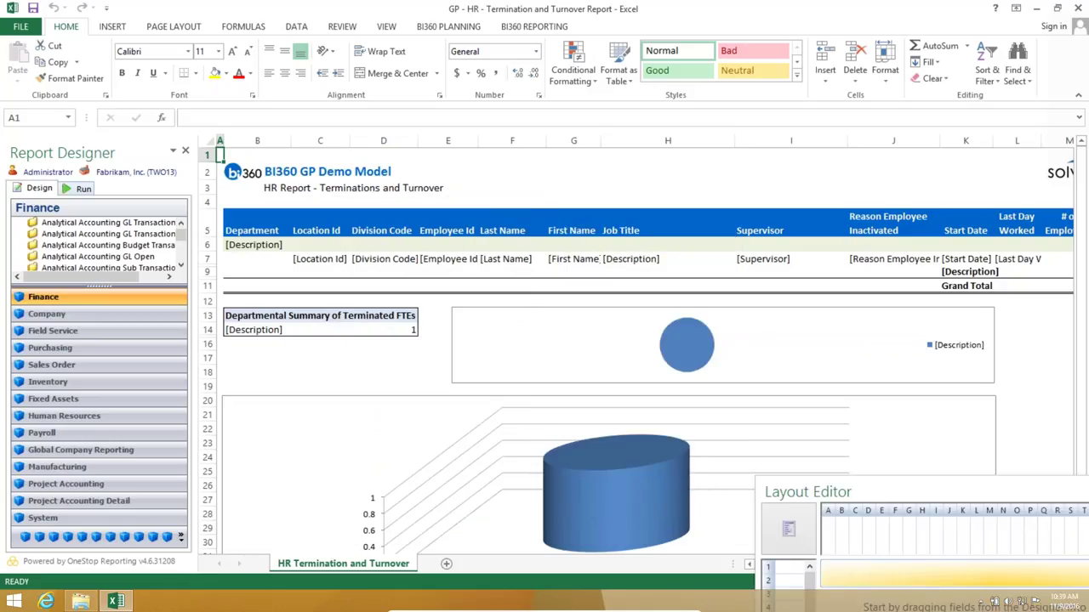
# - Run the Termination and Turnover report keeping the current department selection
pyautogui.click(78, 188)
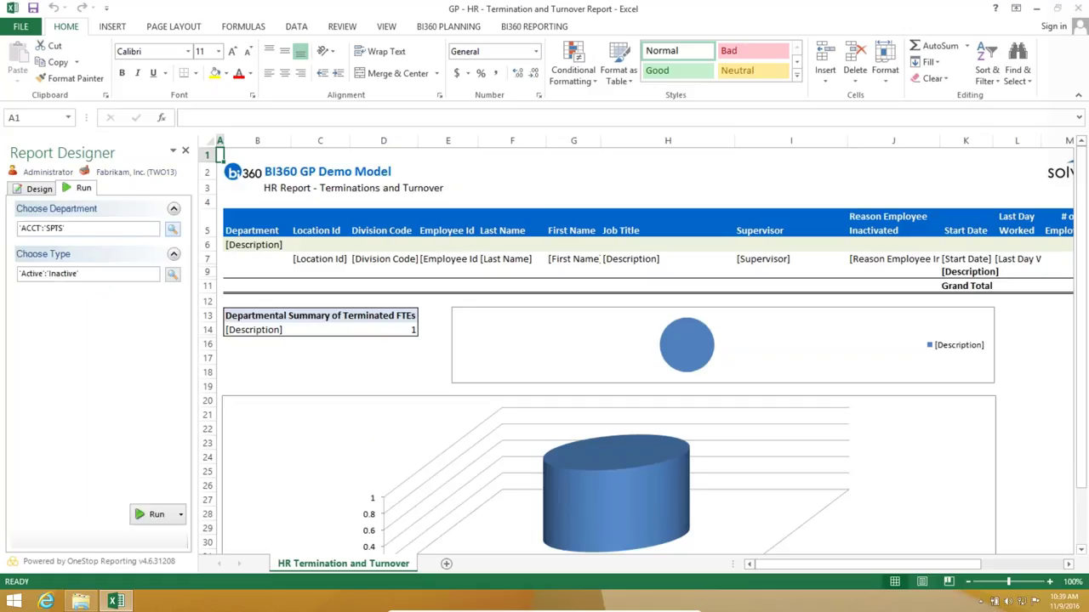
pyautogui.click(172, 229)
pyautogui.click(585, 471)
pyautogui.click(146, 515)
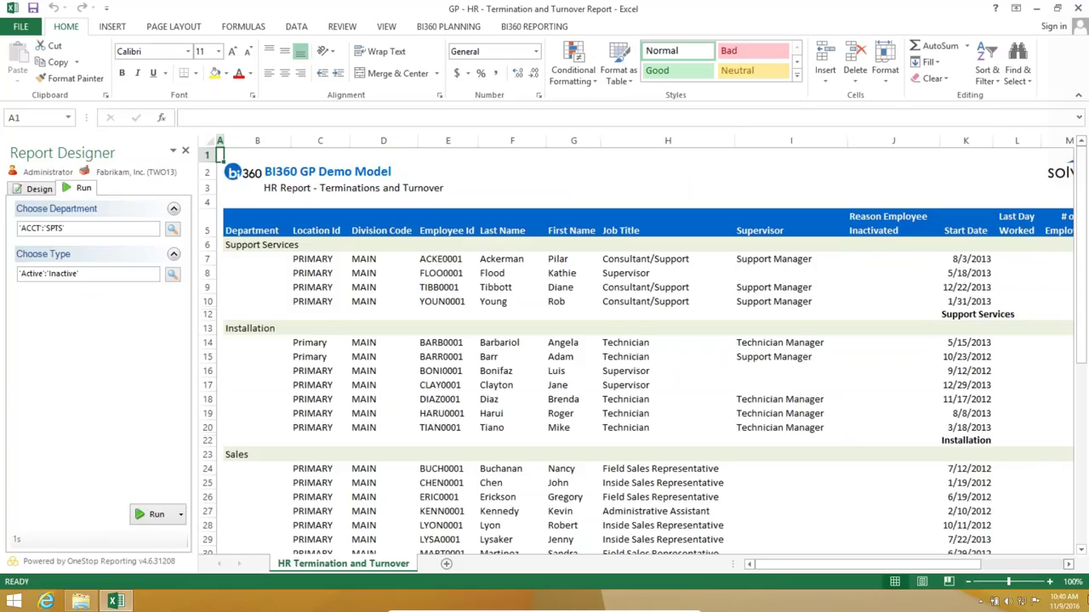
# - Scroll through the employees by department, the Grand Total of 29, and the pie and bar charts
pyautogui.click(1068, 565)
pyautogui.hscroll(5, 942, 516)
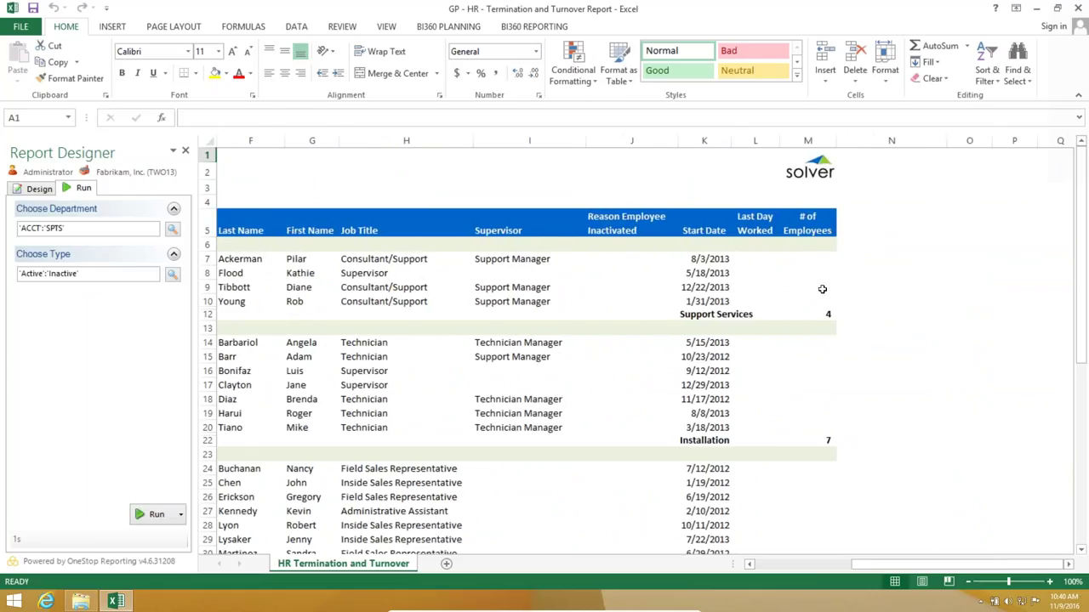
pyautogui.scroll(-2, 821, 324)
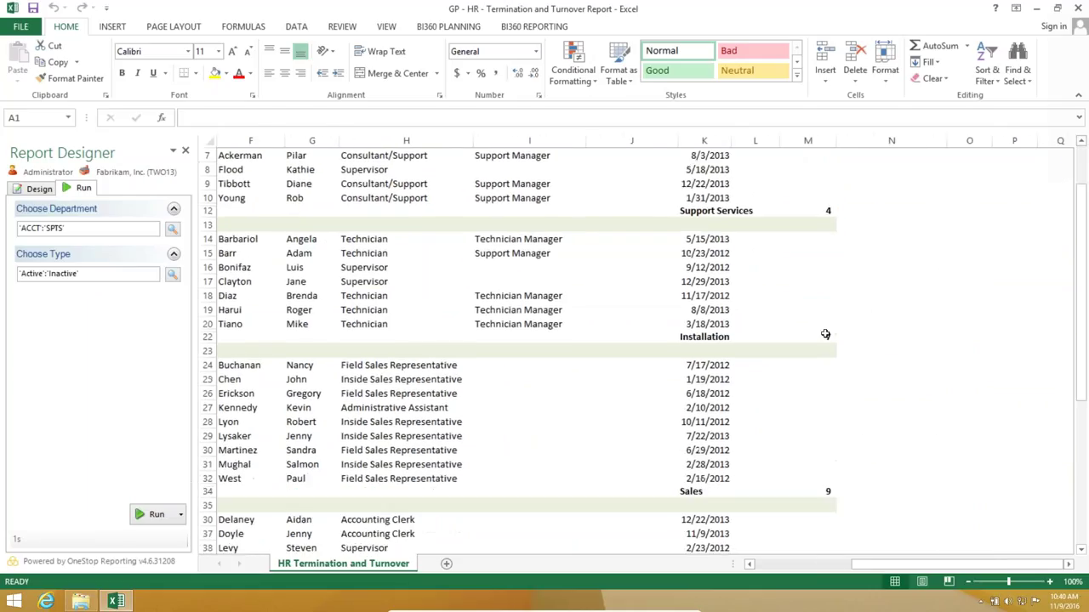
pyautogui.scroll(2, 826, 333)
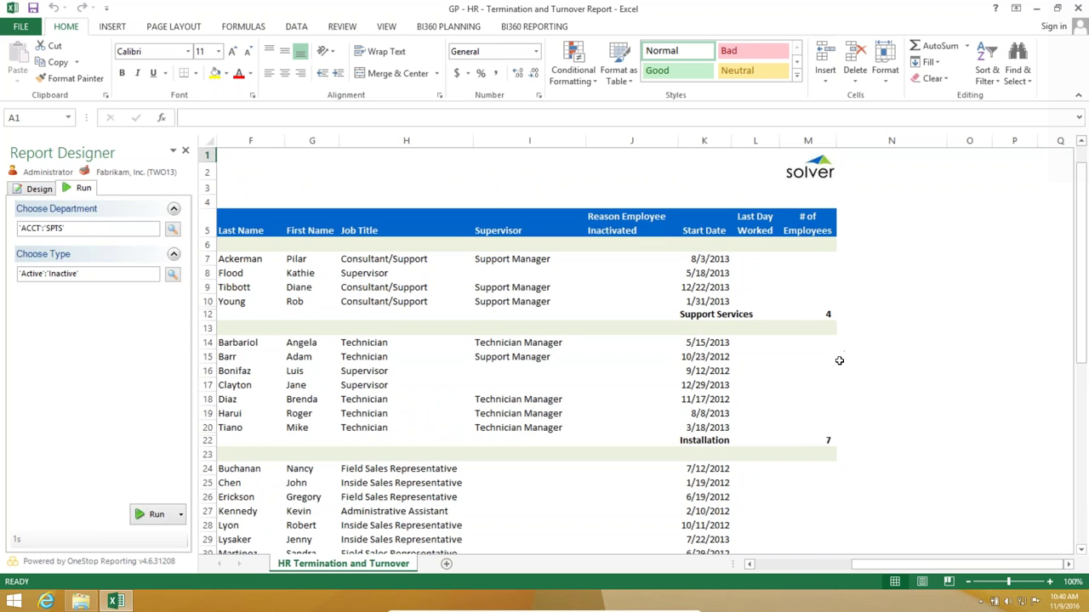
pyautogui.scroll(-1, 839, 360)
pyautogui.scroll(-1, 839, 360)
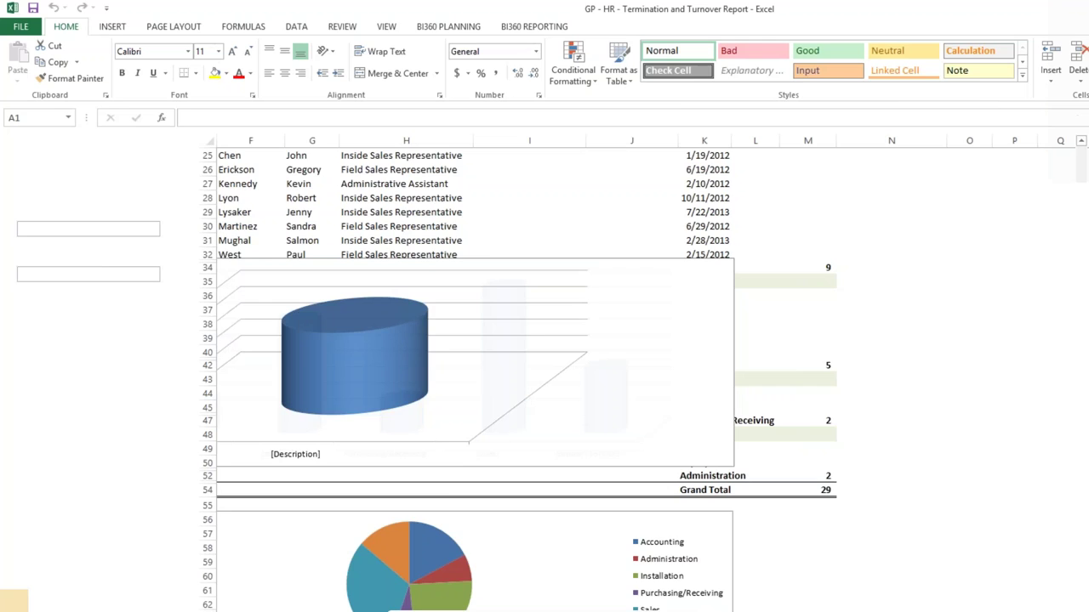
pyautogui.scroll(-8, 843, 372)
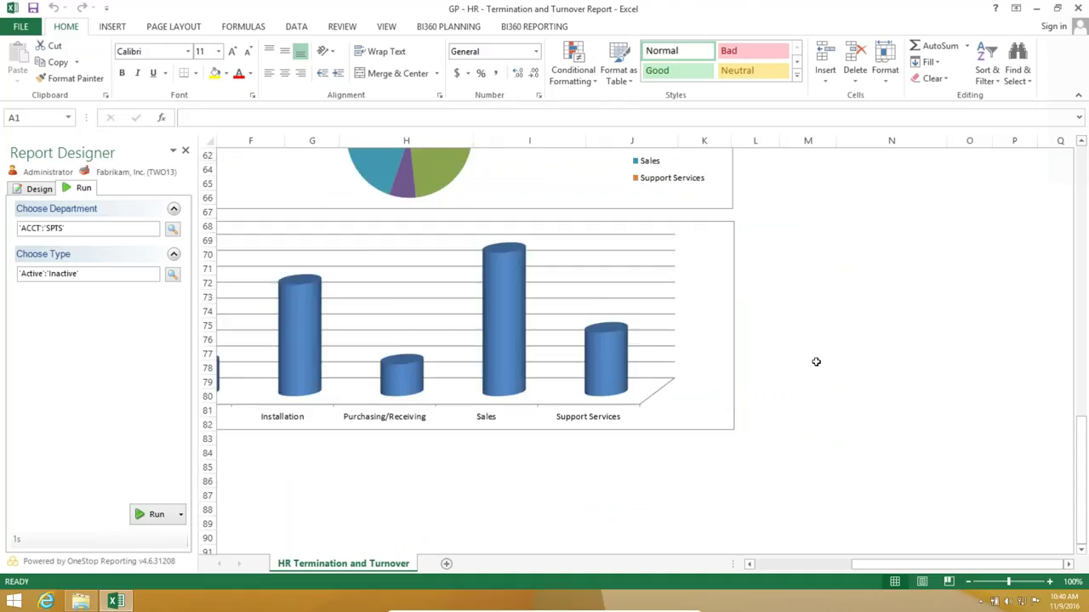
pyautogui.scroll(6, 817, 362)
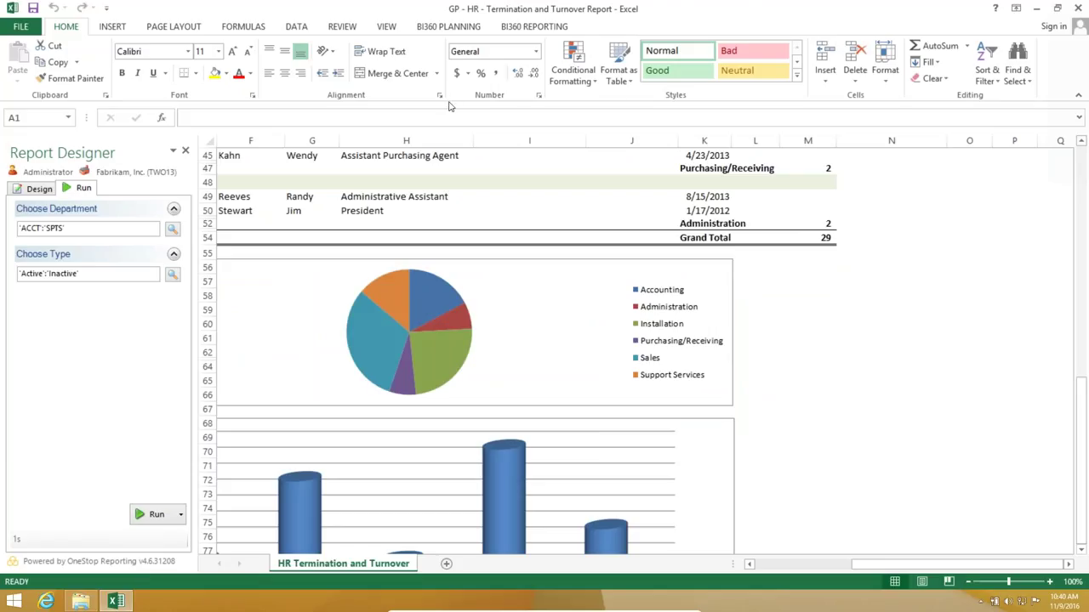
# - Open FR00 - BI360 Decision Pack from the BI360 PLANNING Assignments under Reporting > Financial and Analysis
pyautogui.click(513, 29)
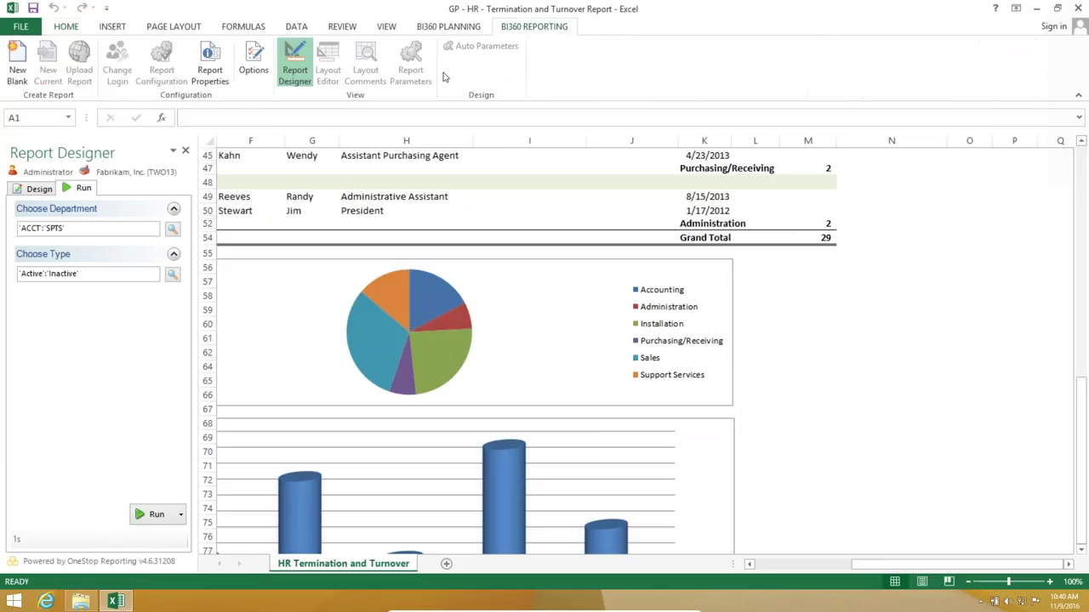
pyautogui.click(448, 29)
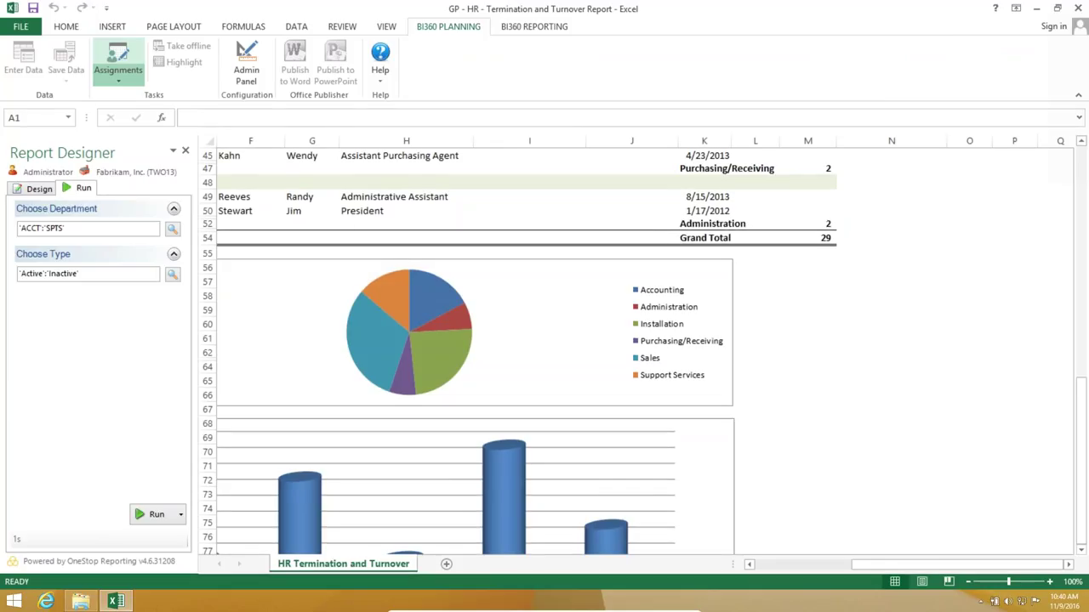
pyautogui.click(118, 64)
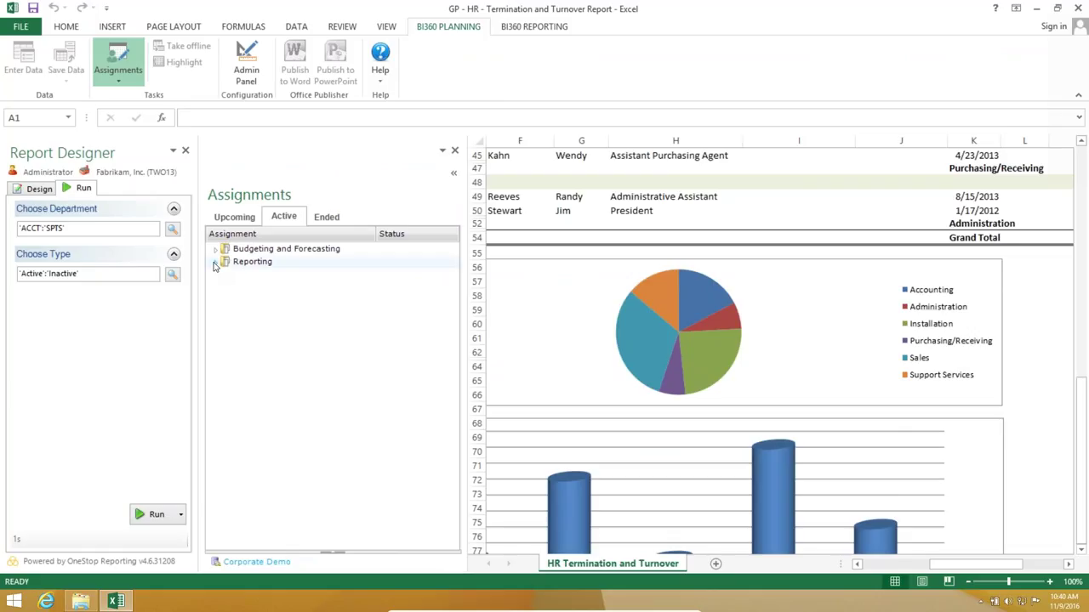
pyautogui.click(215, 264)
pyautogui.click(230, 276)
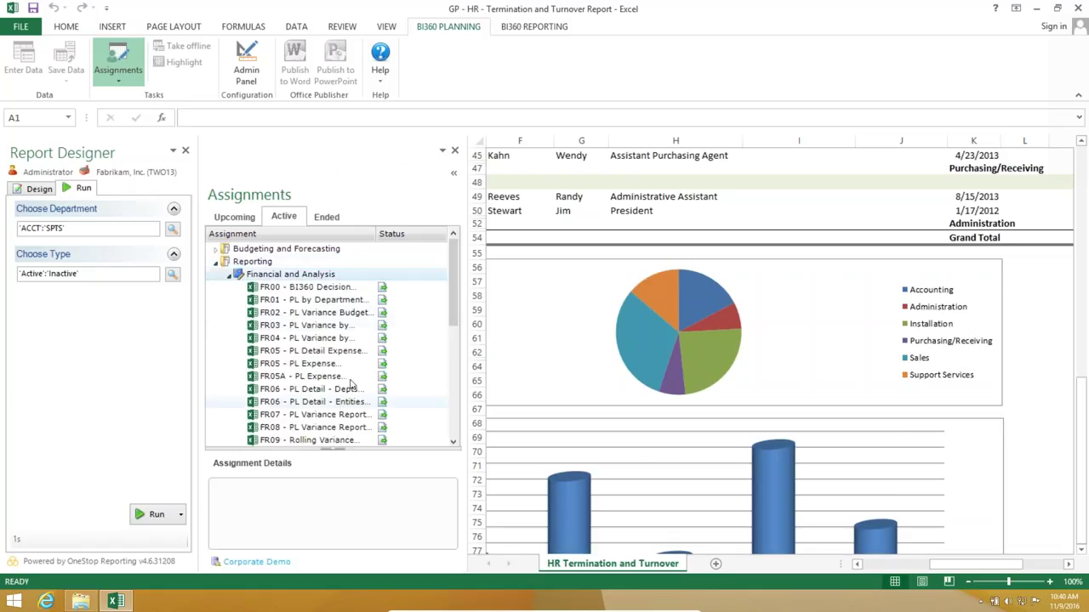
pyautogui.click(229, 274)
pyautogui.click(231, 314)
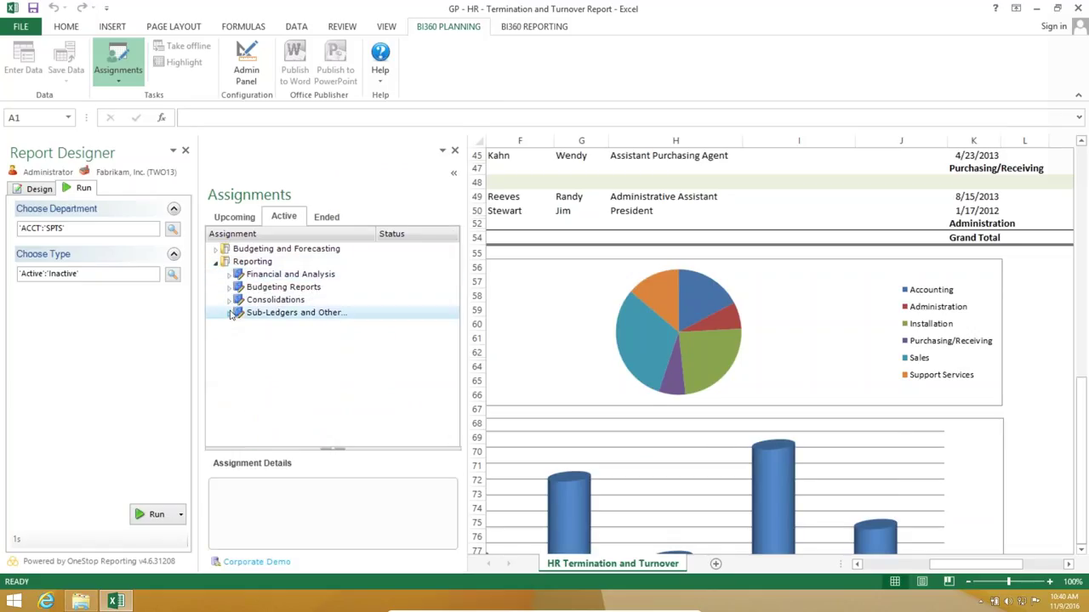
pyautogui.click(231, 314)
pyautogui.click(230, 299)
pyautogui.click(229, 274)
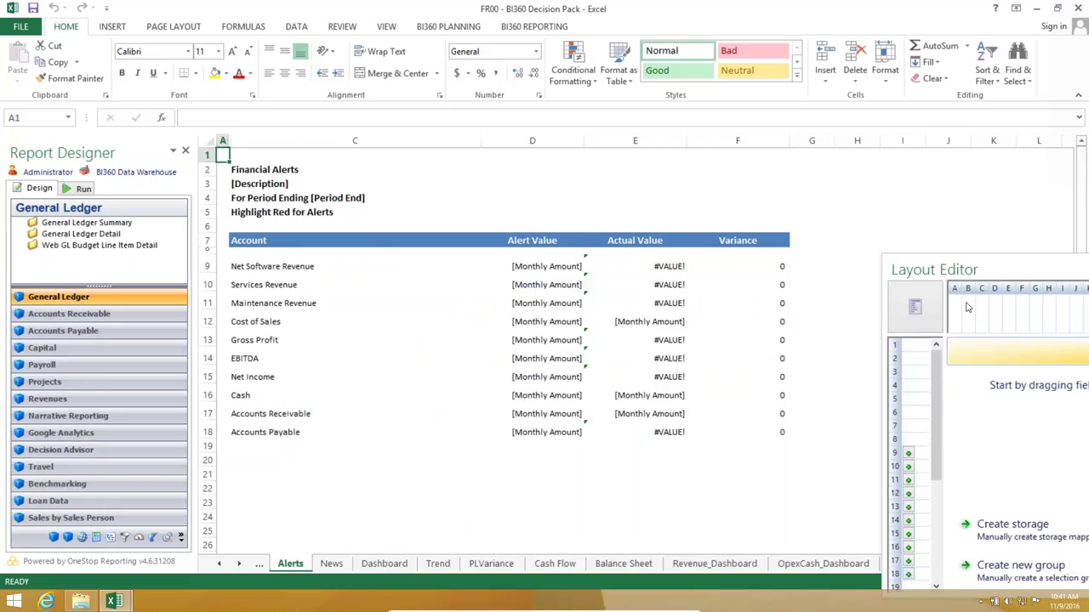
# - Inspect the Payments sheet's rows 7:8 group settings in the Layout Editor and raise the vendor record limit
pyautogui.moveTo(951, 271); pyautogui.dragTo(1080, 89)
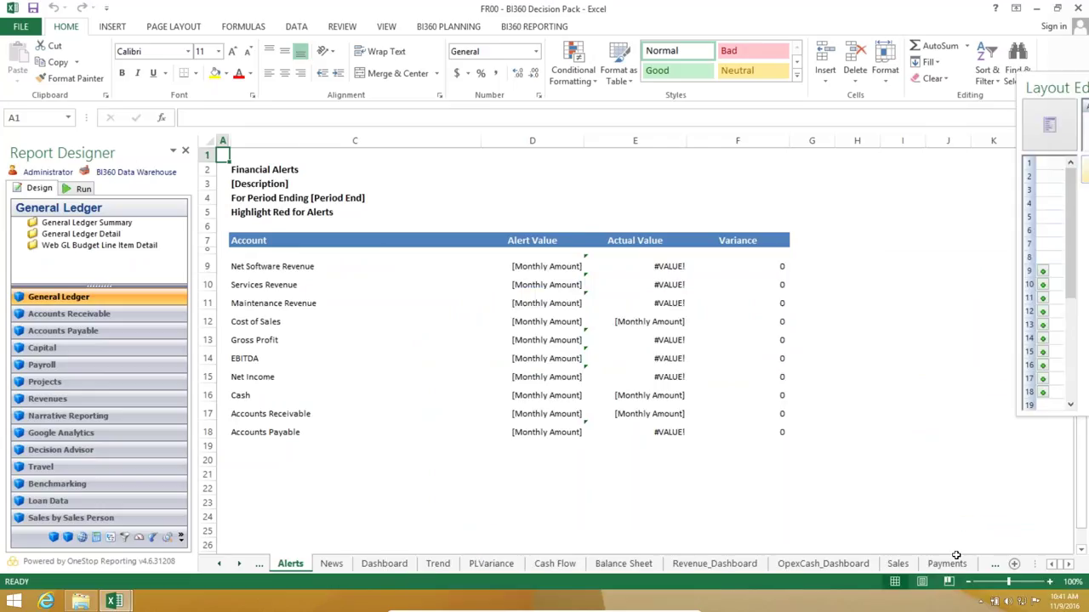
pyautogui.click(947, 564)
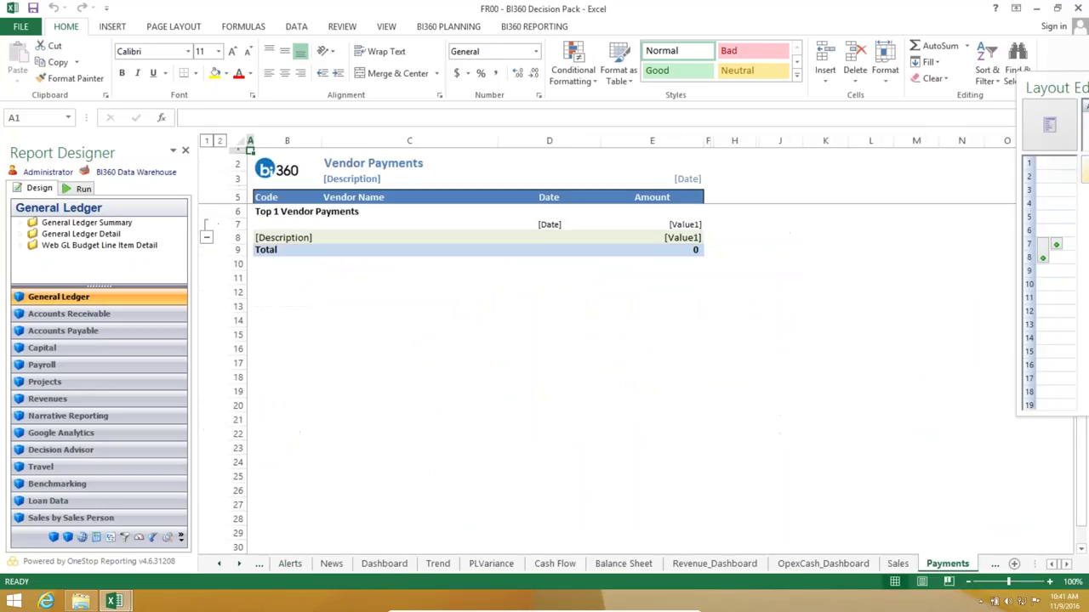
pyautogui.moveTo(1042, 87)
pyautogui.mouseDown()
pyautogui.moveTo(535, 121)
pyautogui.moveTo(413, 162)
pyautogui.moveTo(278, 161)
pyautogui.mouseUp()
pyautogui.click(398, 287)
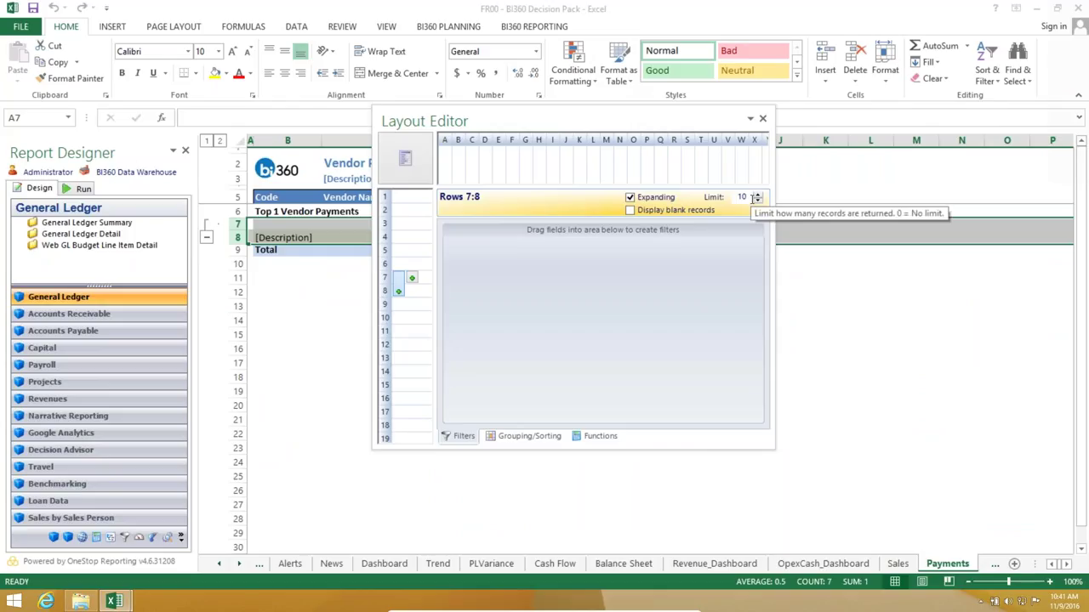
pyautogui.click(758, 196)
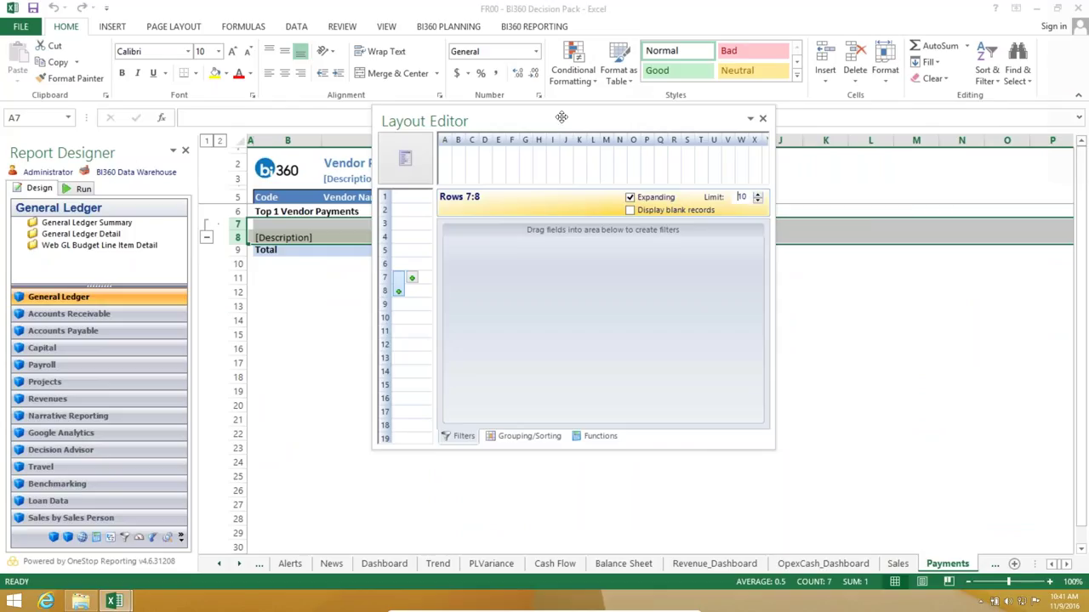
# - Browse the PLVariance, Trend, Dashboard and News sheets, ending on News with Run parameters shown
pyautogui.click(507, 565)
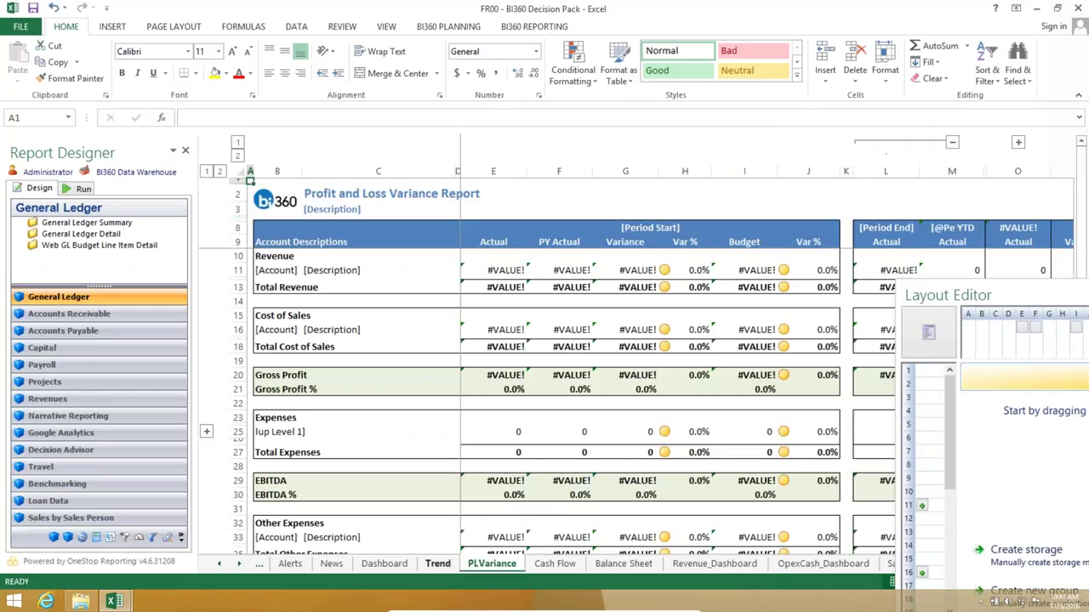
pyautogui.click(438, 563)
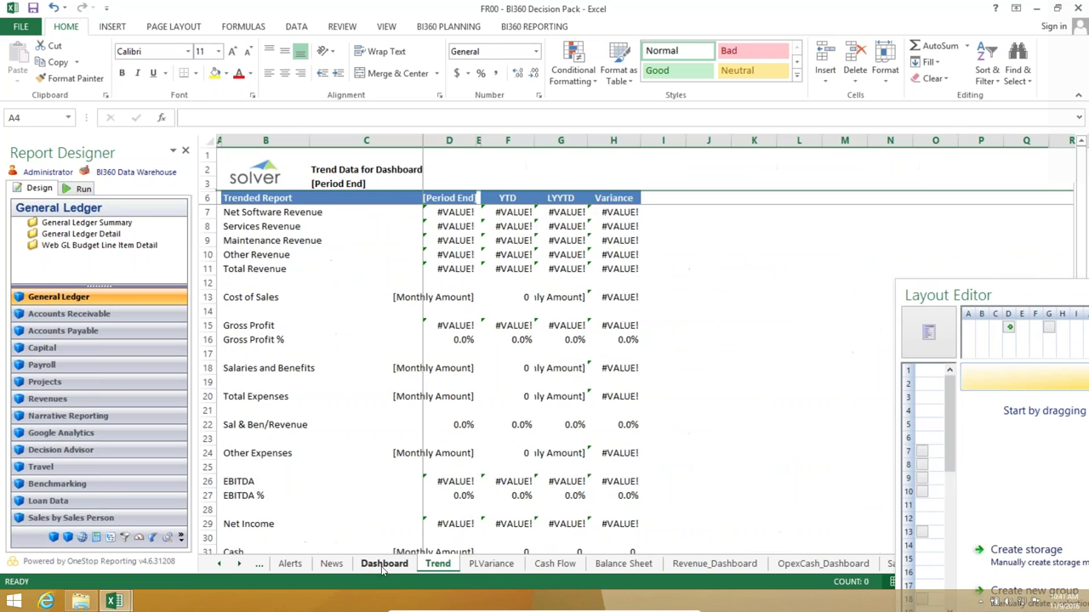
pyautogui.click(383, 564)
pyautogui.click(332, 564)
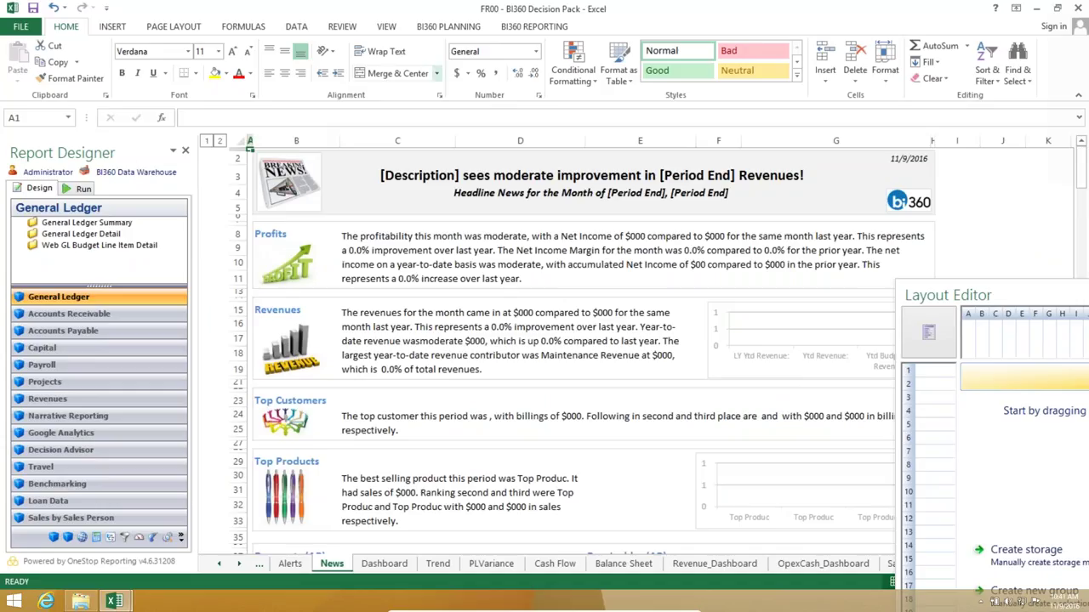
pyautogui.click(74, 191)
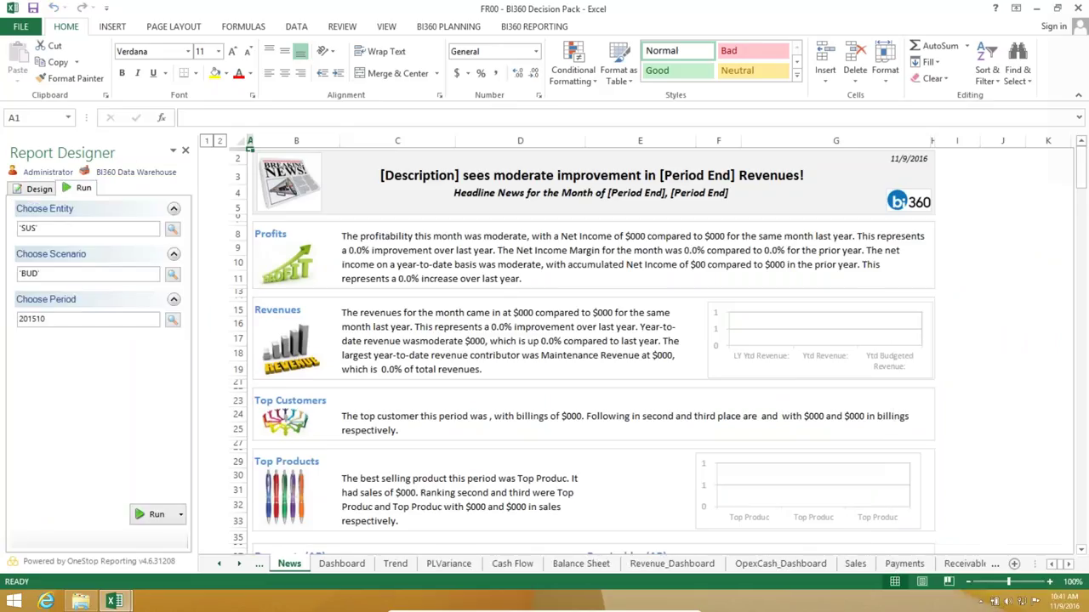
# - Keep Entity SUS and Scenario BUD, change the Period to 201509, and run the News sheet
pyautogui.click(172, 229)
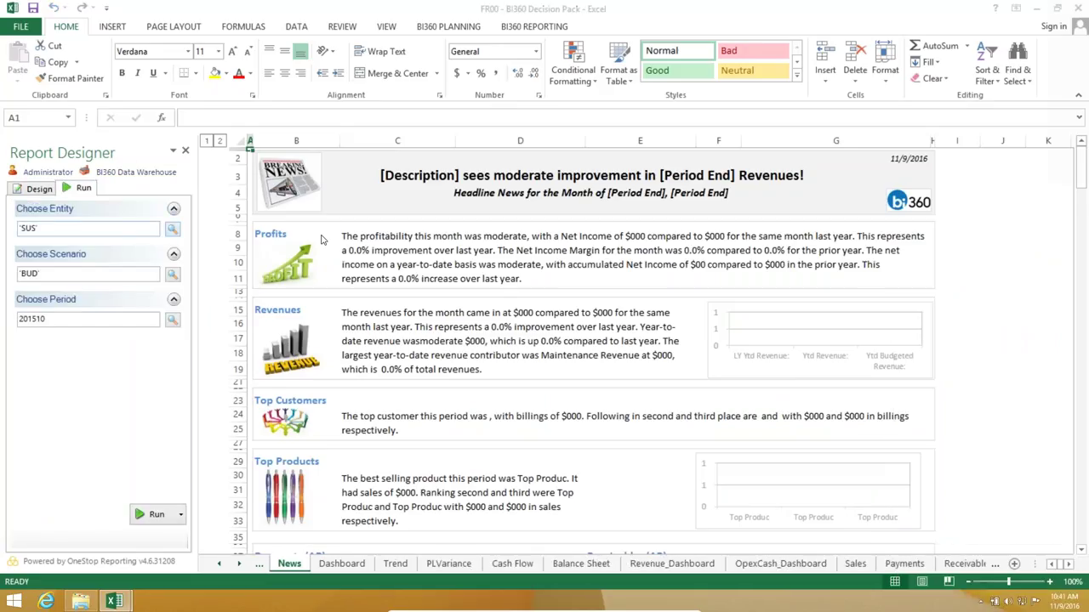
pyautogui.doubleClick(524, 356)
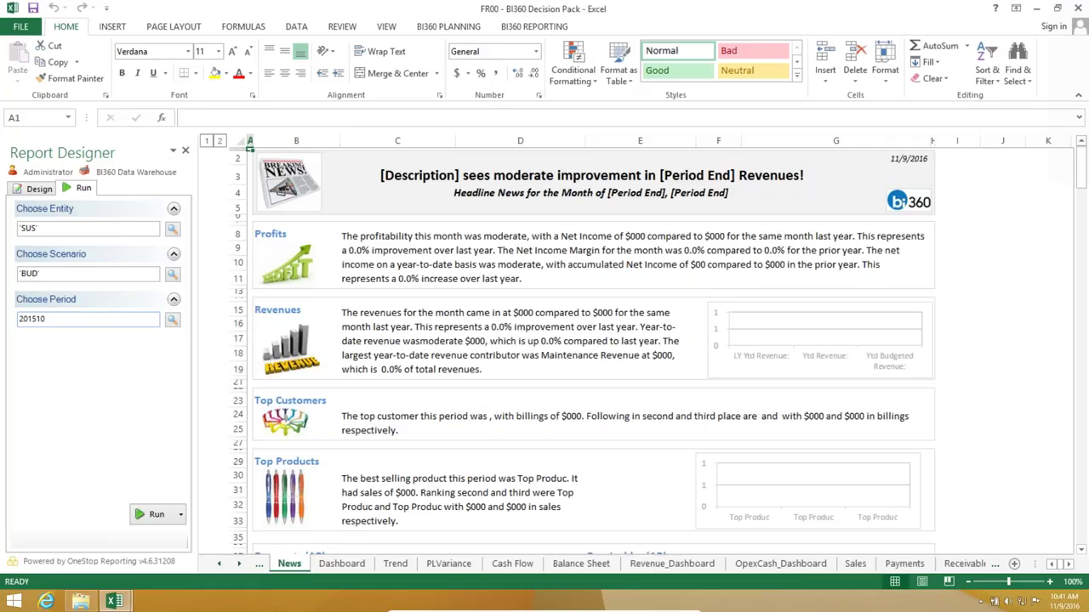
pyautogui.click(173, 276)
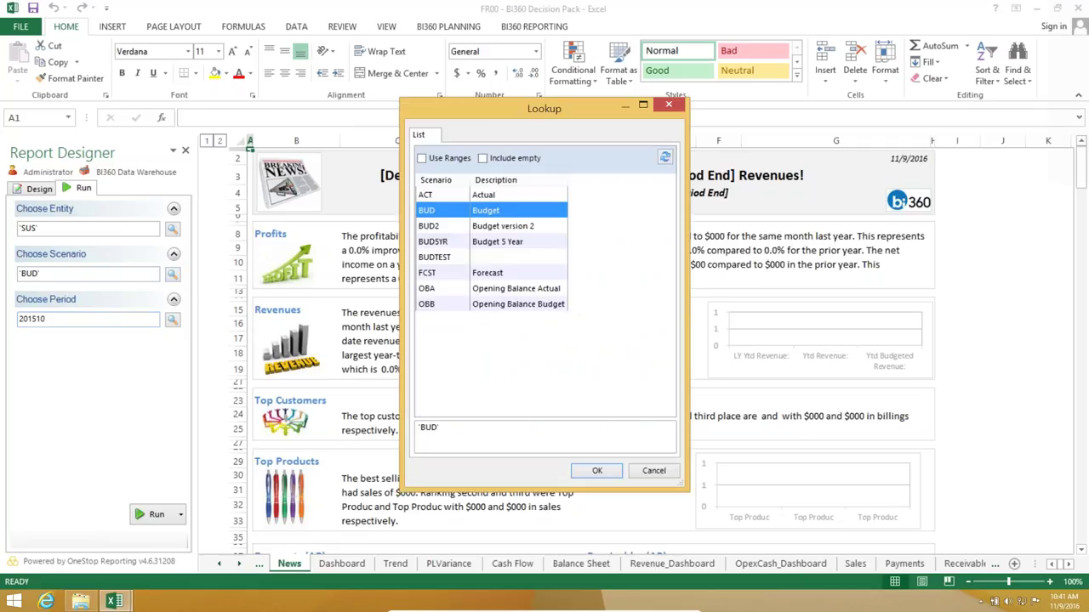
pyautogui.press('Escape')
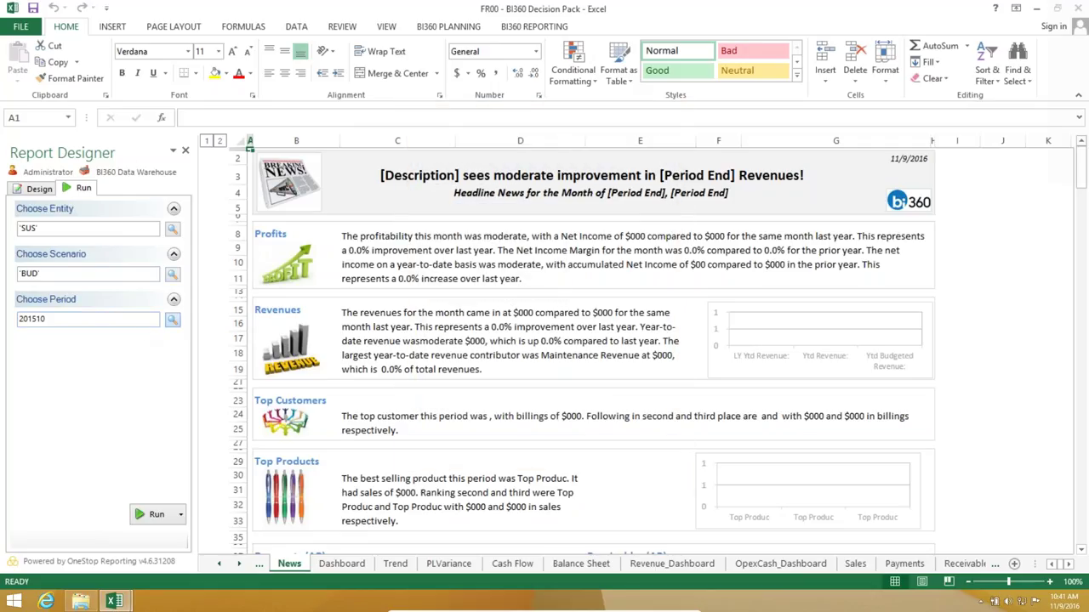
pyautogui.click(173, 319)
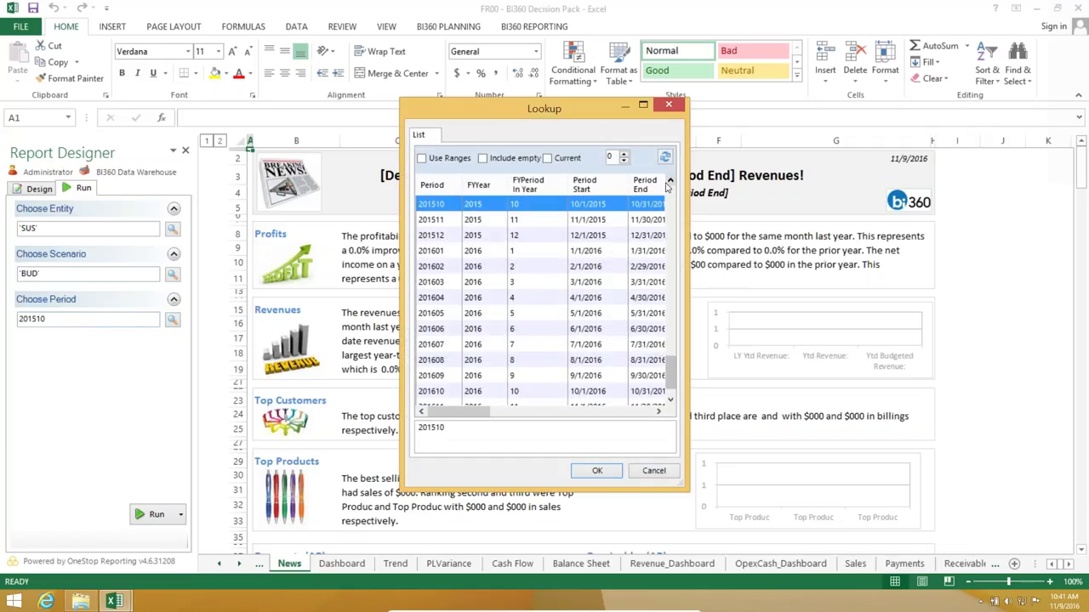
pyautogui.scroll(1, 551, 209)
pyautogui.click(552, 205)
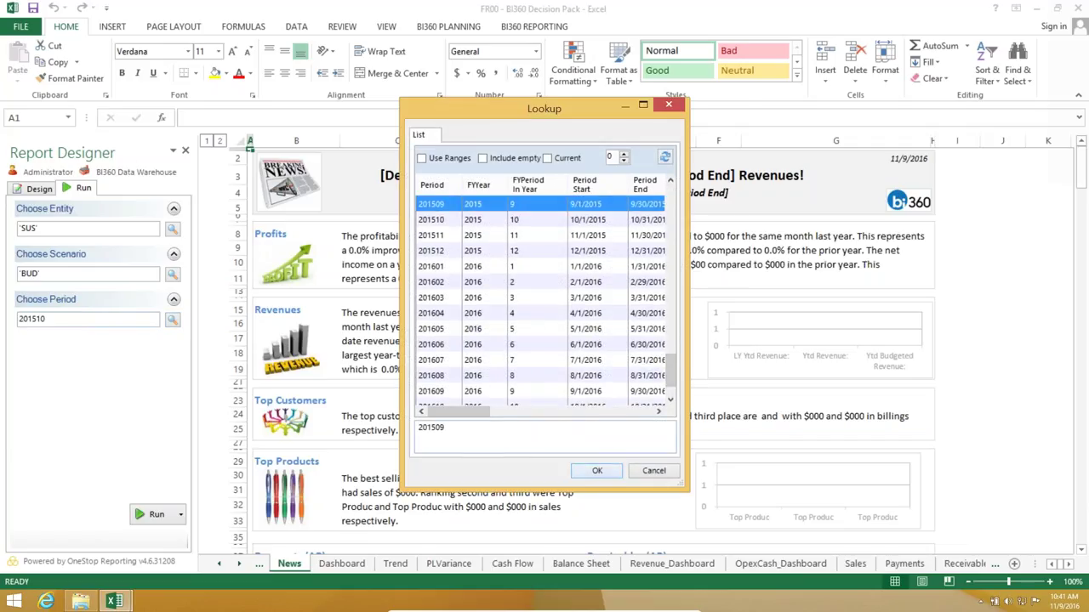
pyautogui.press('Return')
pyautogui.click(157, 514)
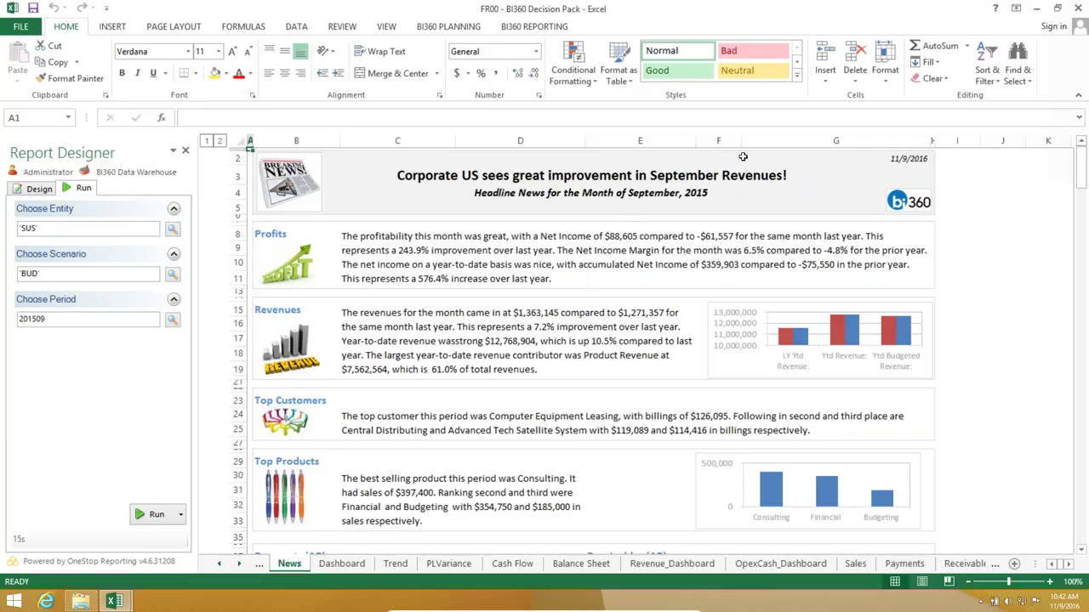
pyautogui.click(185, 152)
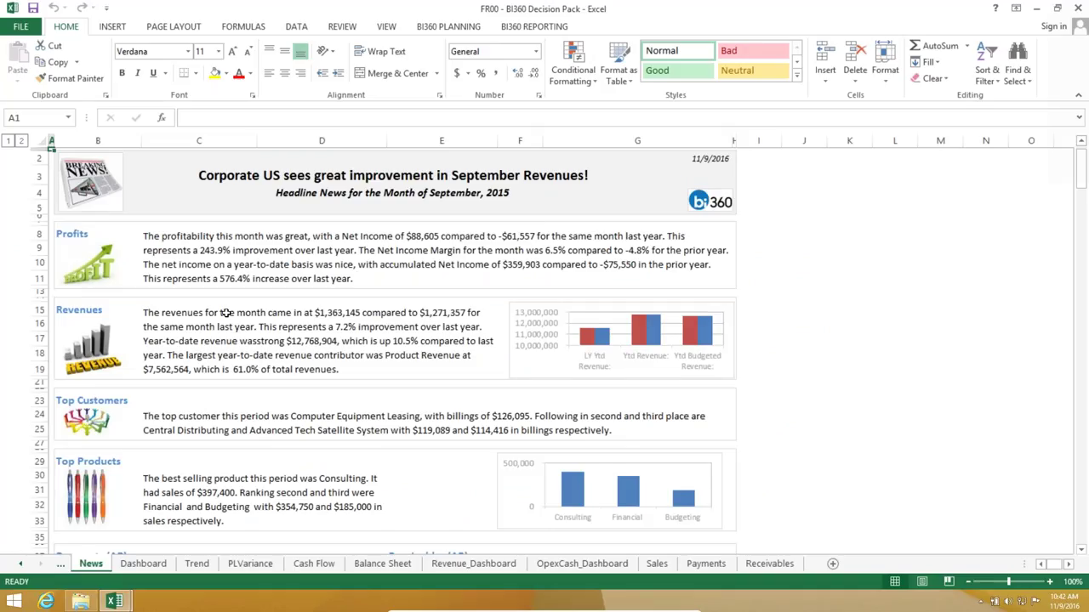
pyautogui.scroll(-1, 284, 345)
pyautogui.scroll(-2, 283, 345)
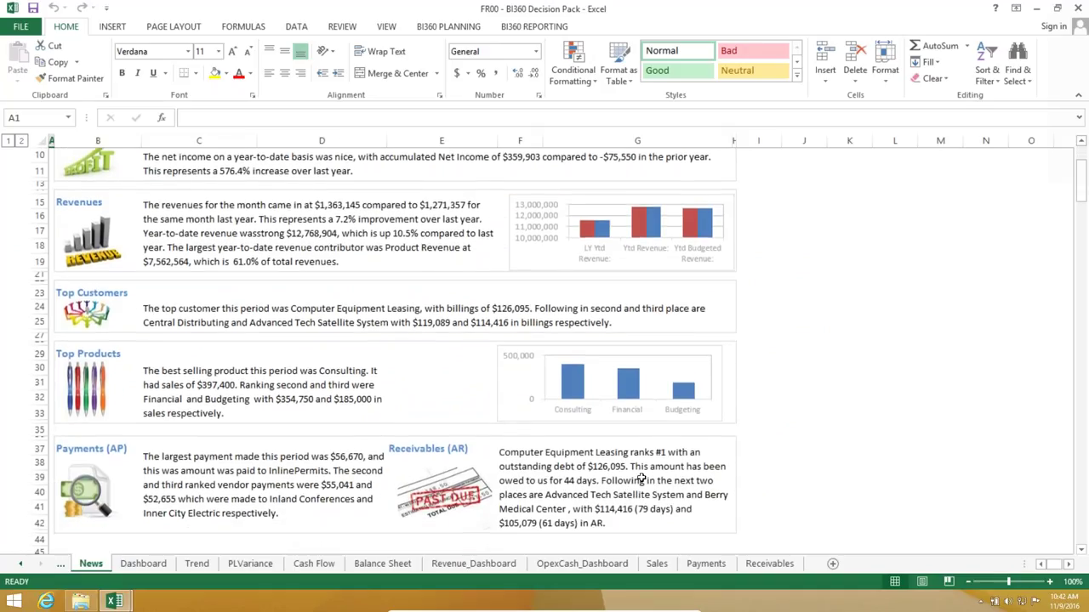
pyautogui.scroll(-10, 638, 479)
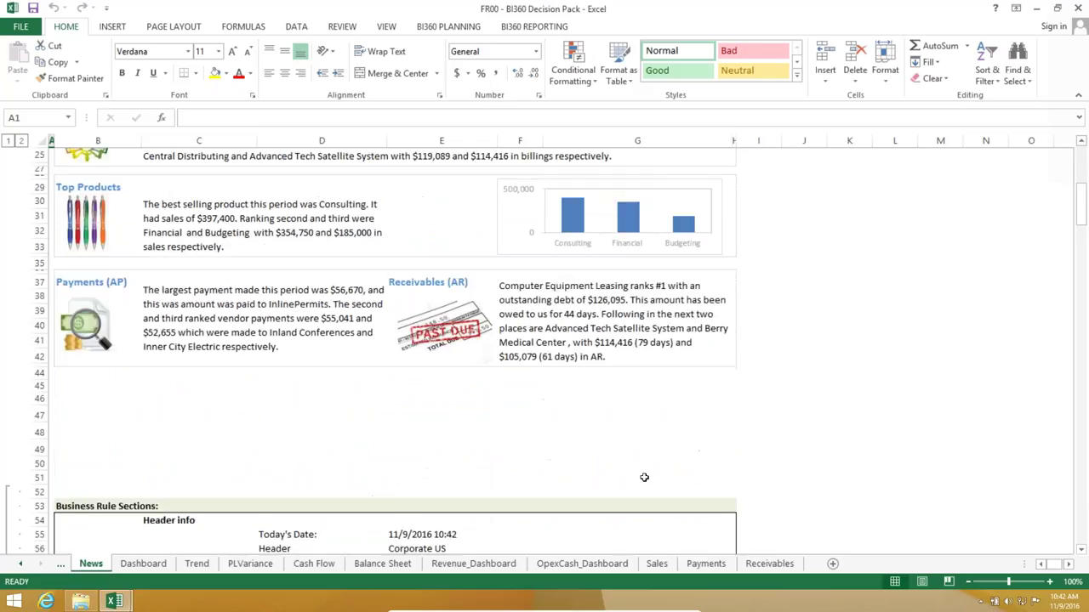
pyautogui.scroll(-2, 522, 447)
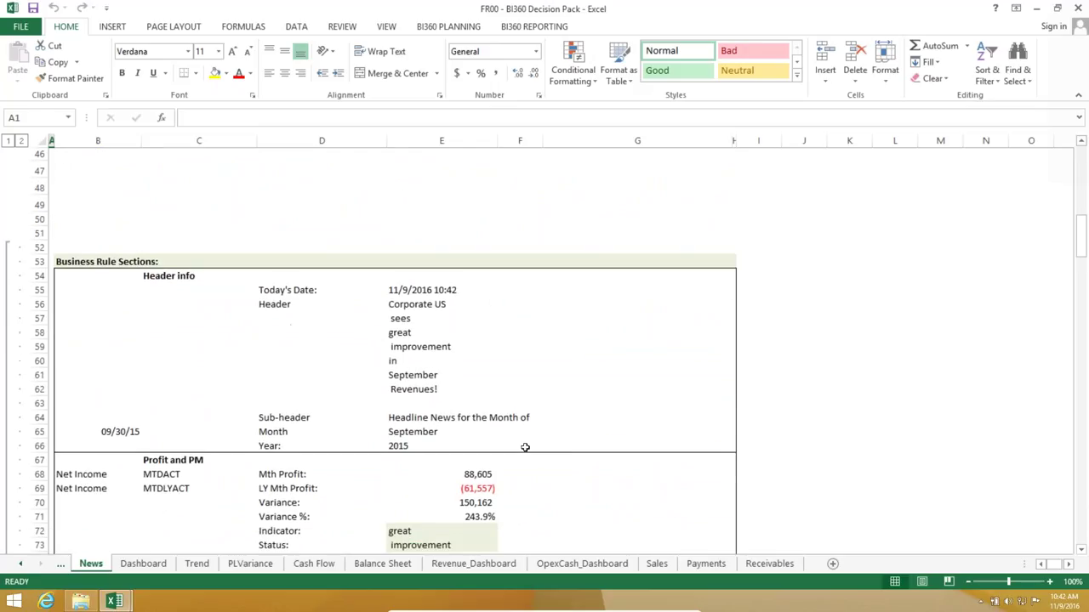
pyautogui.scroll(5, 533, 443)
pyautogui.scroll(10, 533, 443)
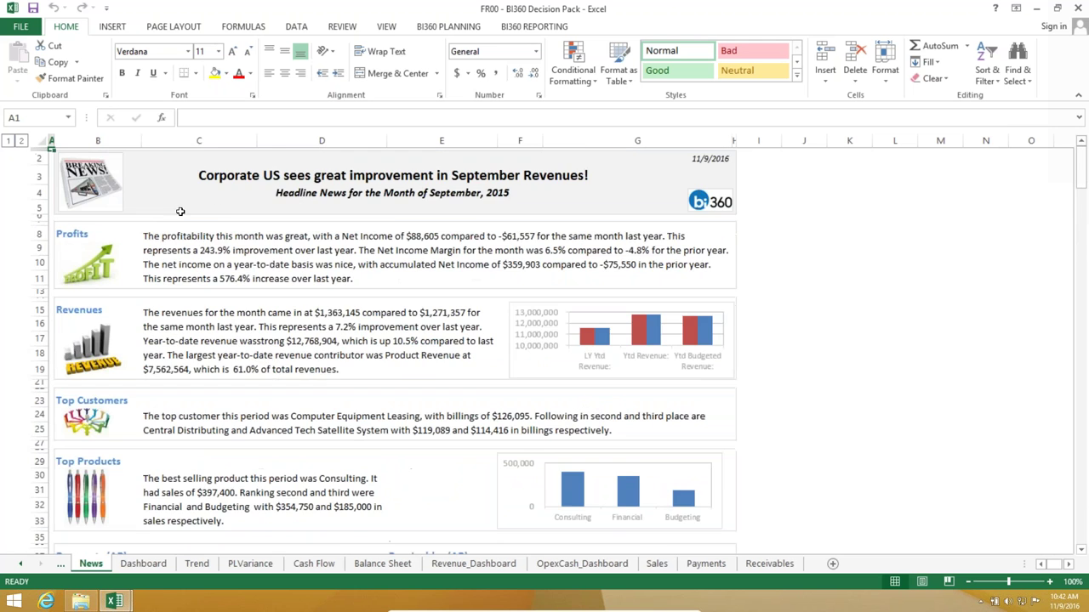
pyautogui.scroll(-3, 384, 292)
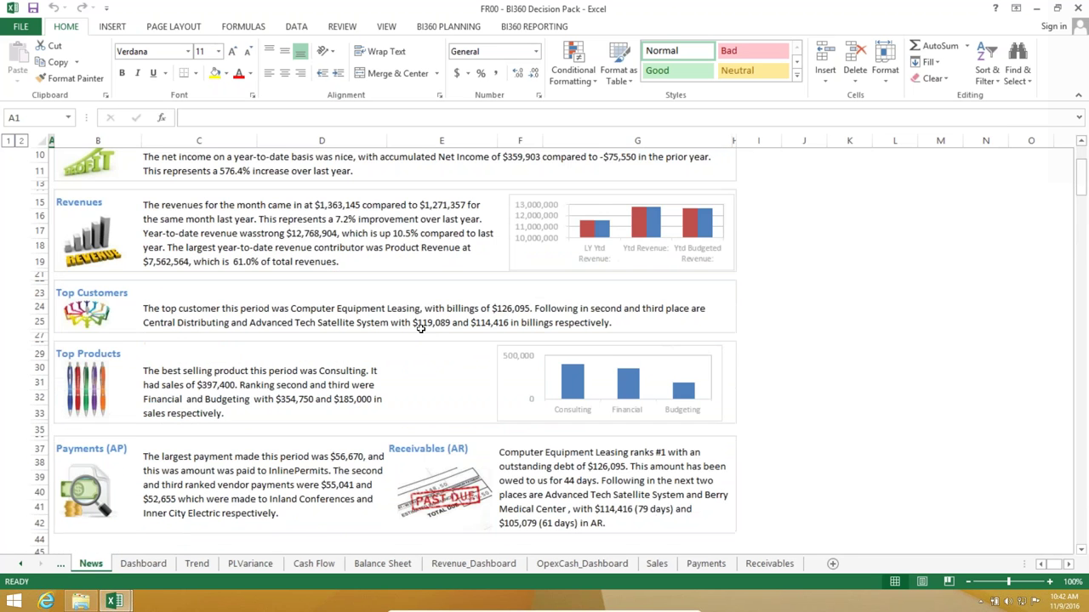
pyautogui.scroll(-14, 420, 328)
pyautogui.click(468, 438)
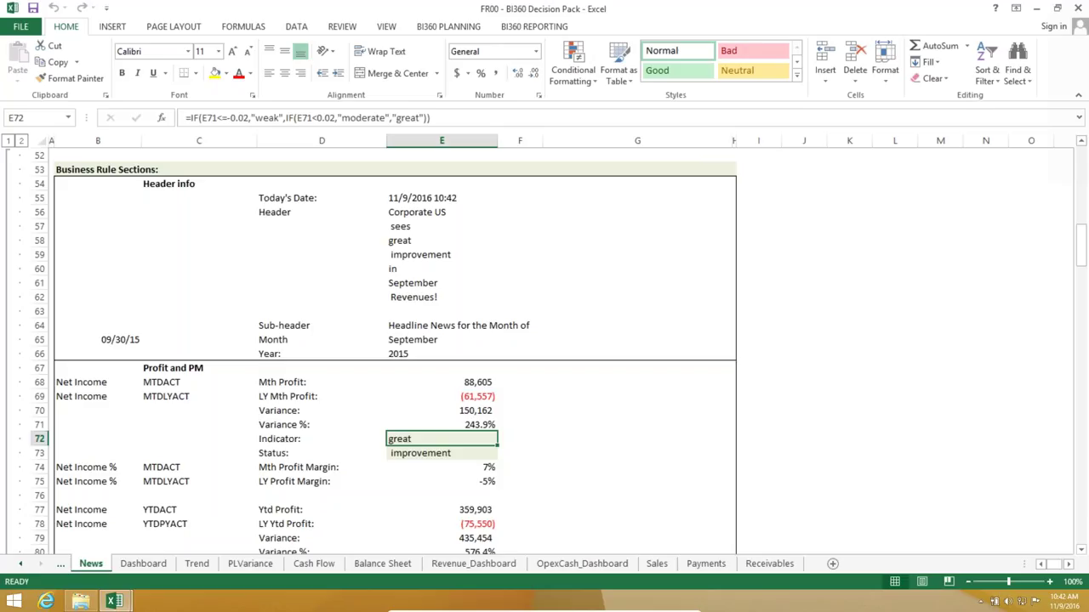
pyautogui.scroll(3, 298, 245)
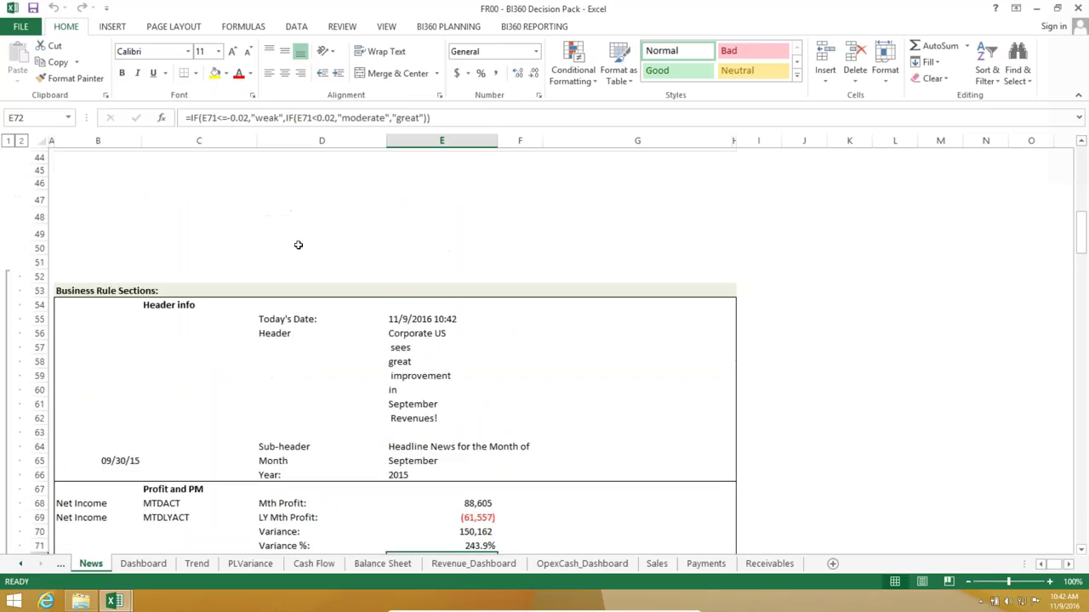
pyautogui.scroll(15, 299, 245)
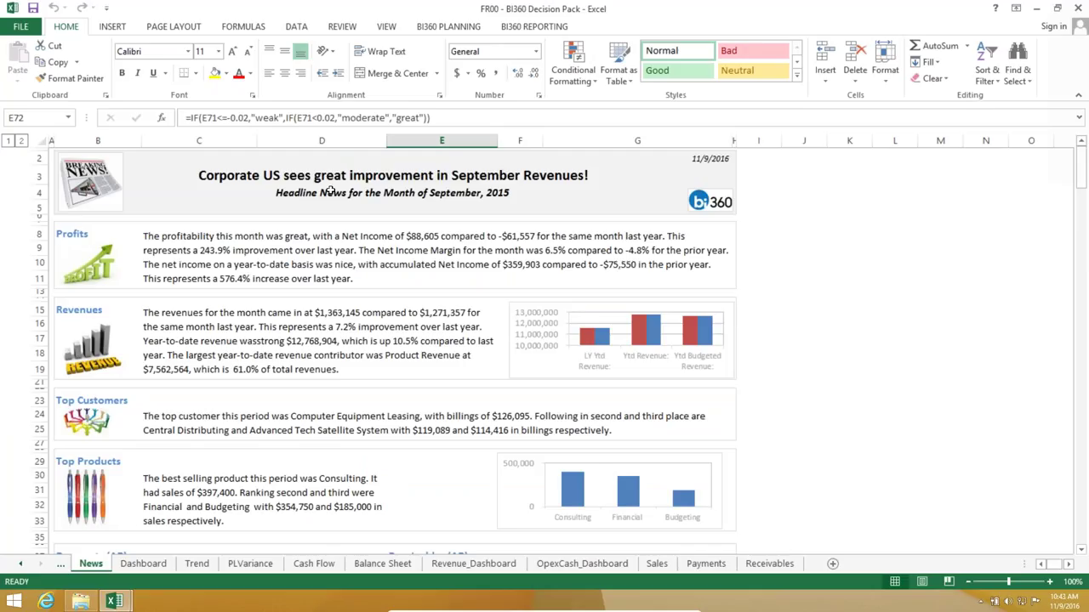
# - Review the Dashboard and Trend sheets, selecting trend figures D7:P18, then show PLVariance
pyautogui.click(143, 564)
pyautogui.scroll(-3, 598, 379)
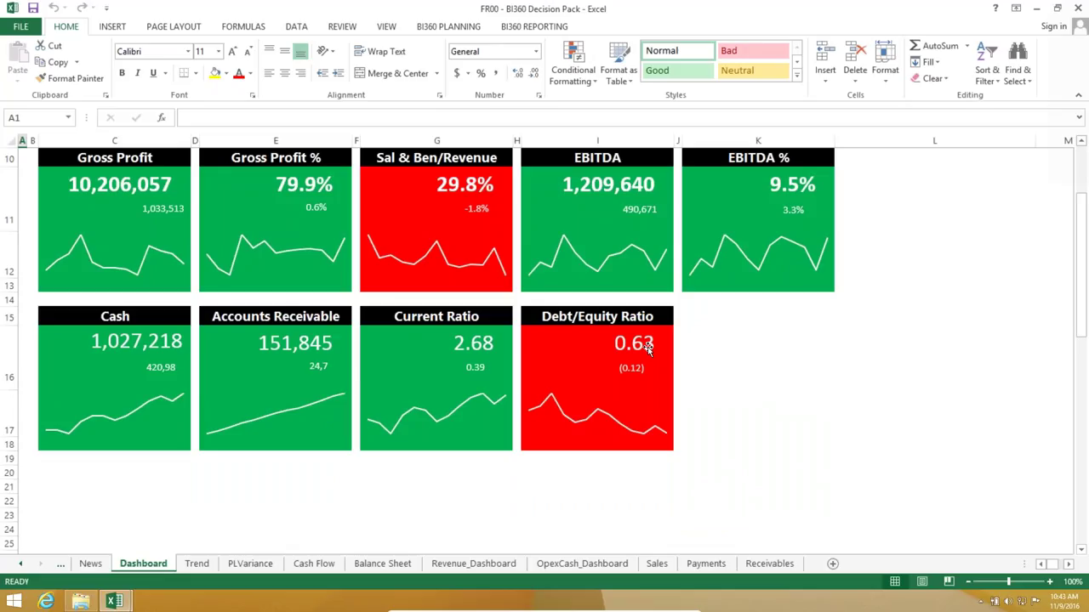
pyautogui.click(197, 564)
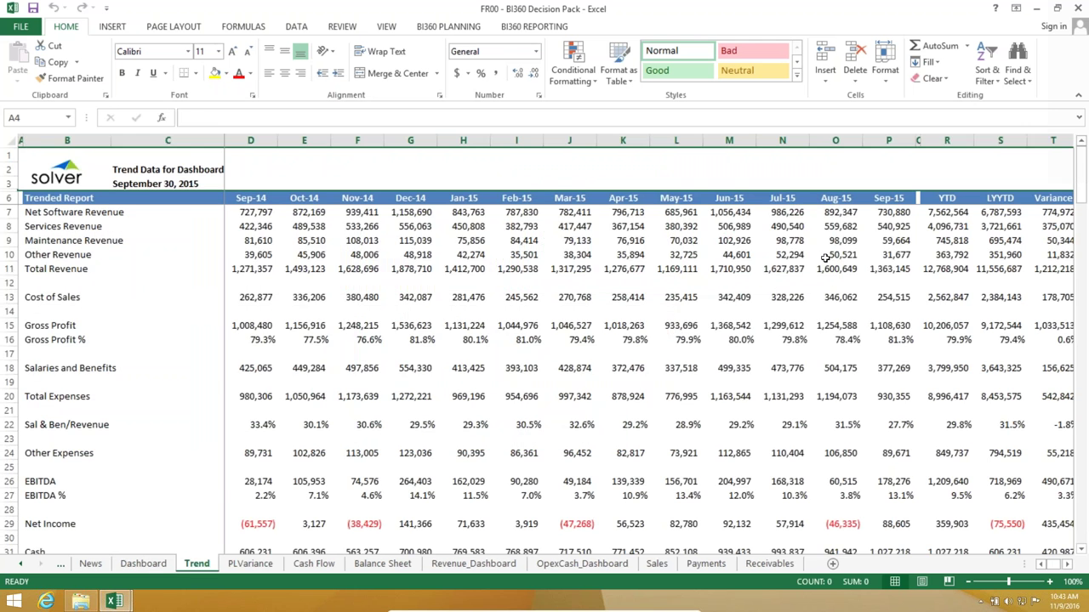
pyautogui.moveTo(888, 212); pyautogui.dragTo(251, 367)
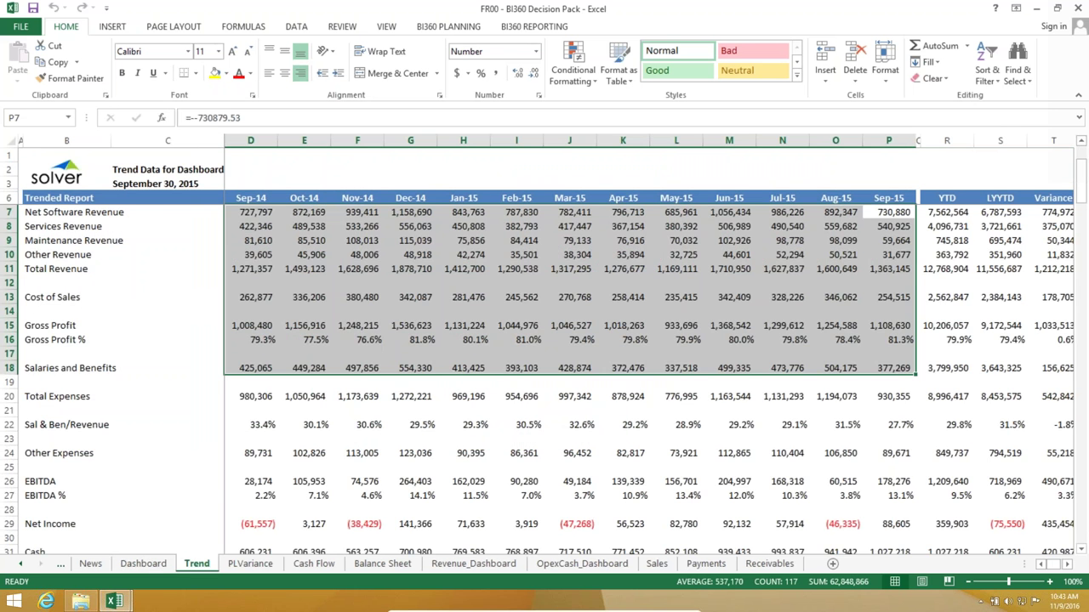
pyautogui.scroll(-4, 238, 538)
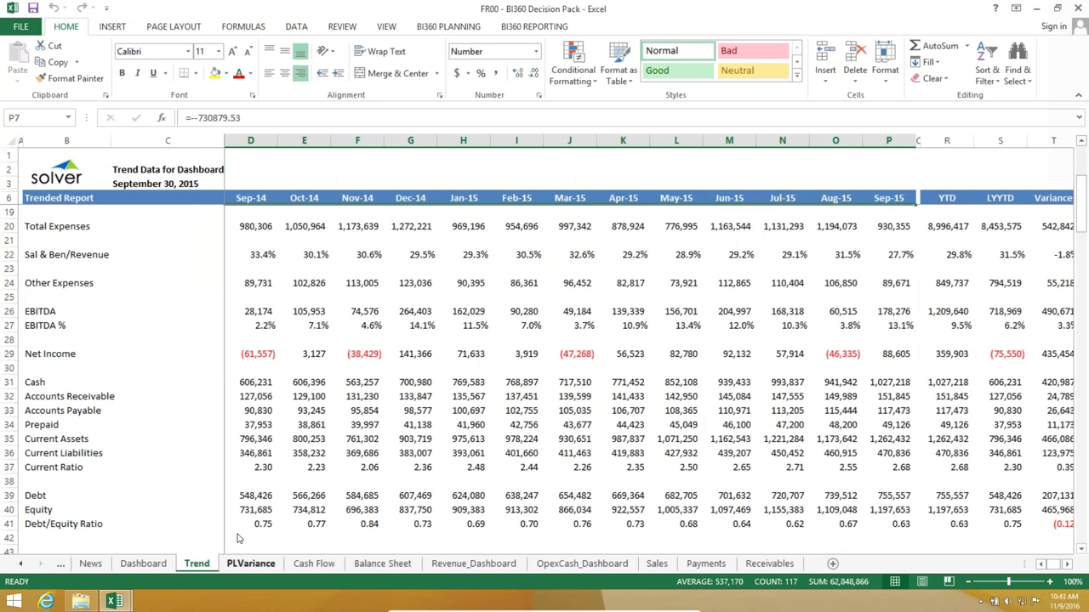
pyautogui.click(250, 564)
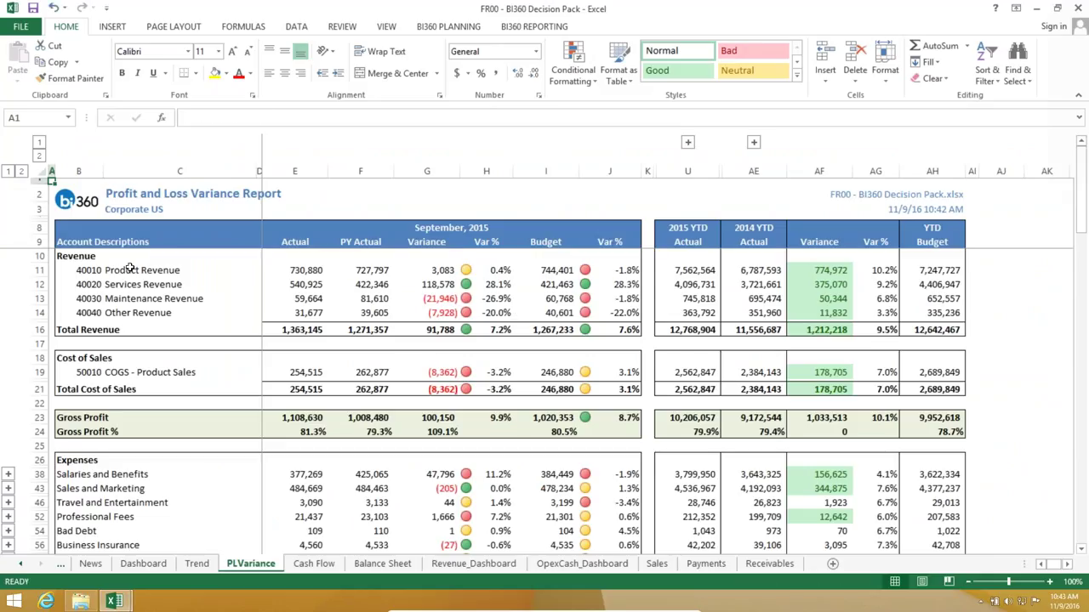
# - Hide and unhide the revenue account rows, then expand the monthly Actual columns Jan-15 to Sep-15
pyautogui.moveTo(129, 269); pyautogui.dragTo(123, 308)
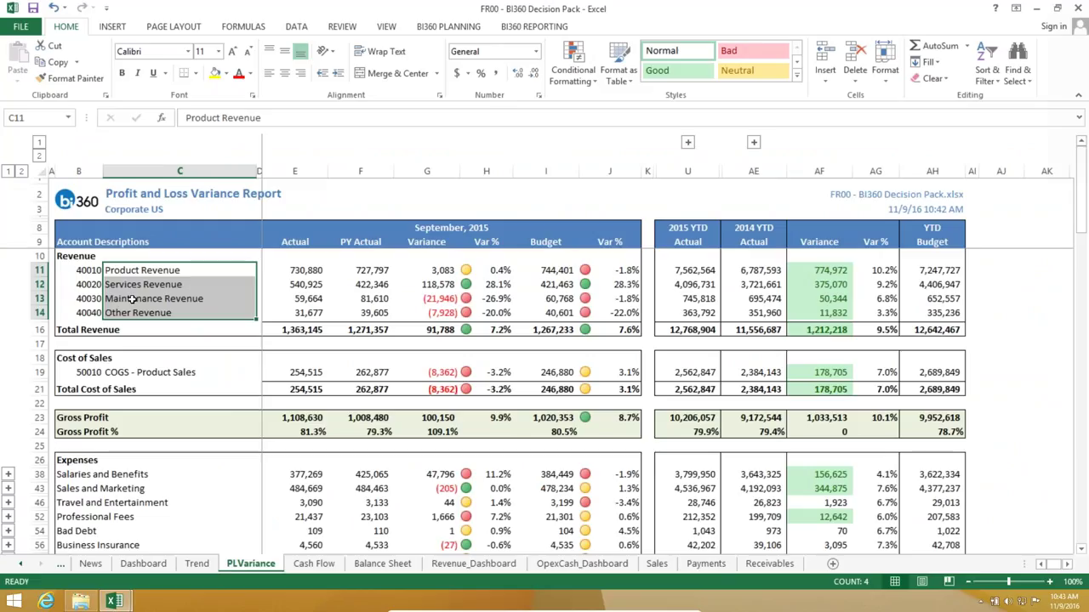
pyautogui.hotkey('ctrl', '9')
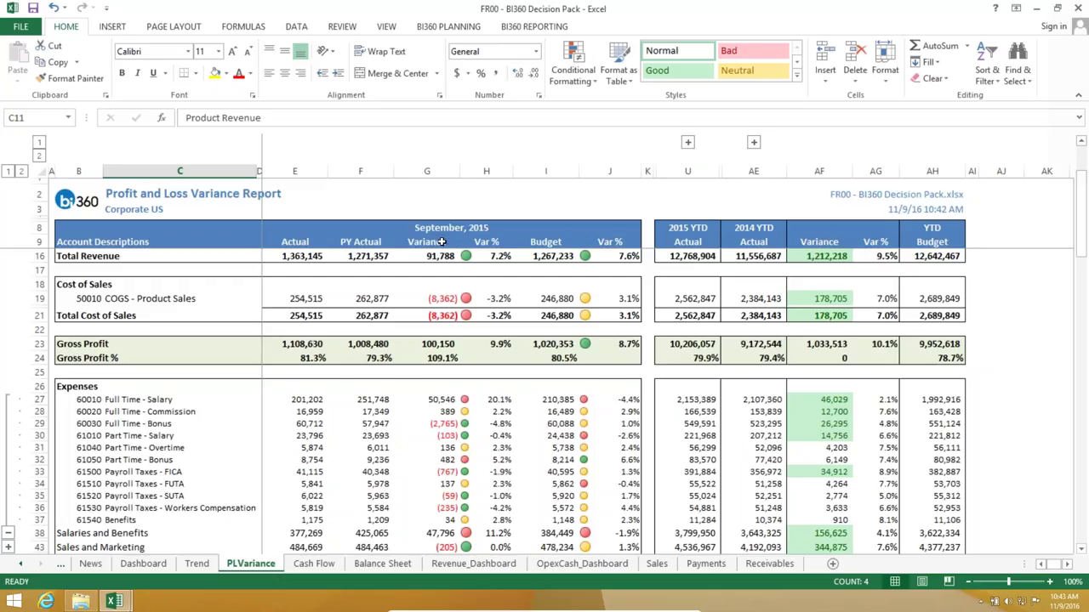
pyautogui.hotkey('ctrl', 'shift', '9')
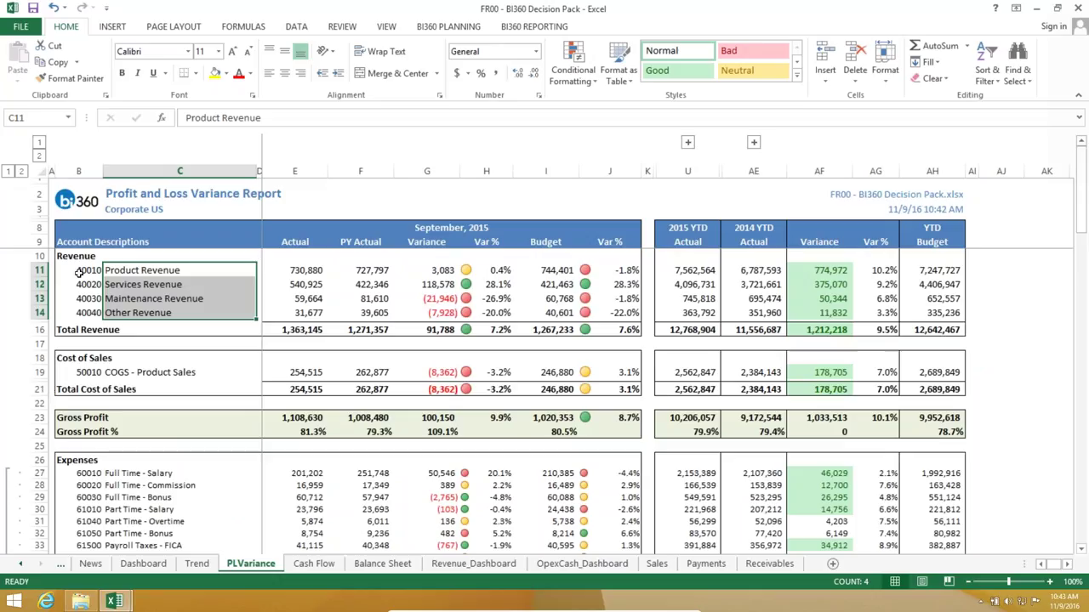
pyautogui.moveTo(79, 271); pyautogui.dragTo(151, 308)
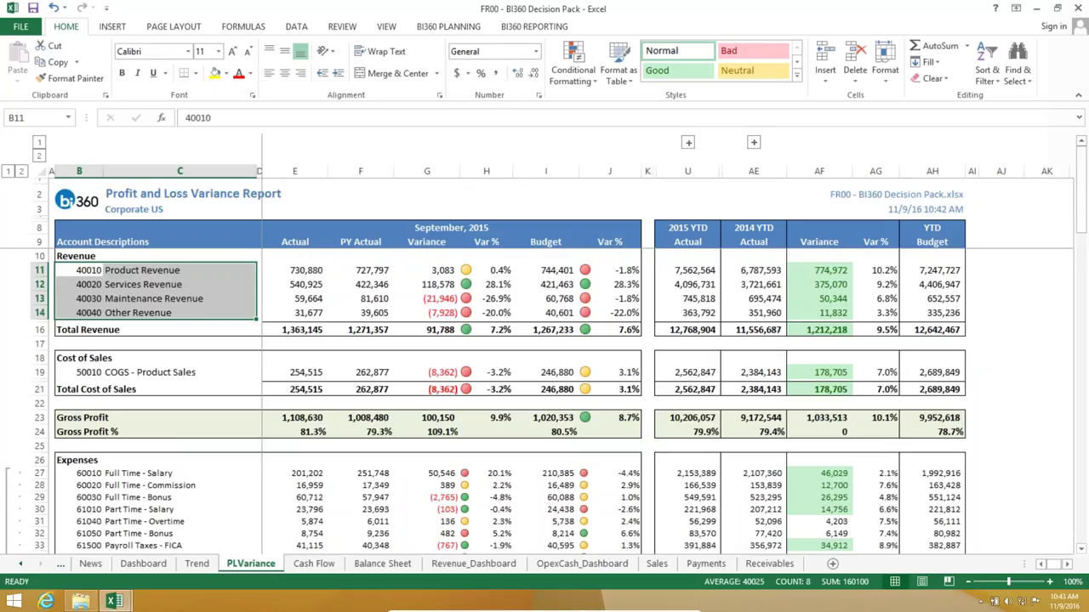
pyautogui.click(687, 143)
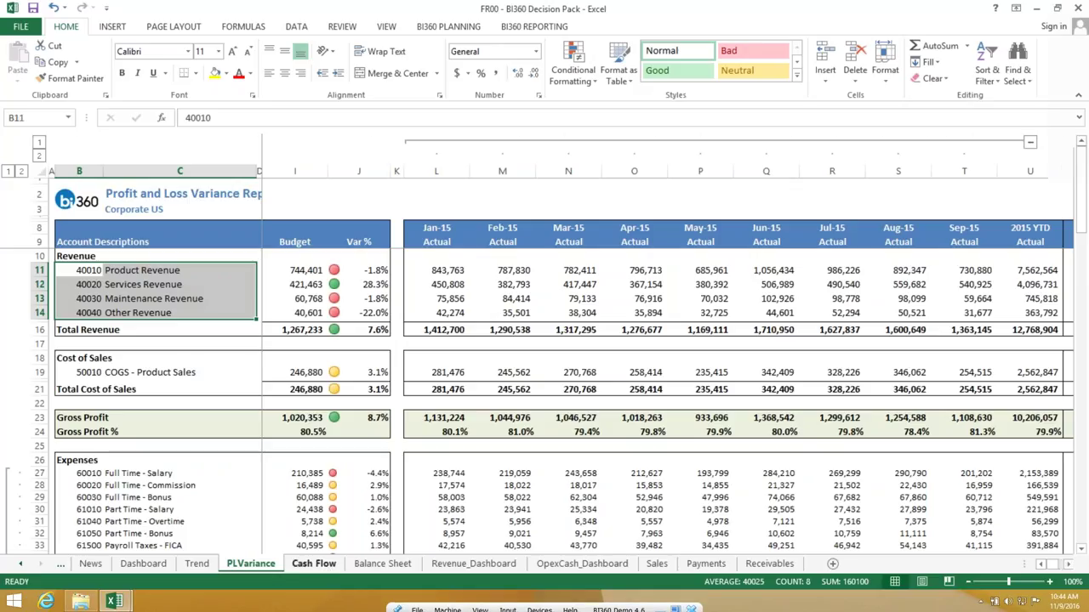
# - Browse the Cash Flow, Balance Sheet, Revenue_Dashboard and OpexCash_Dashboard sheets, ending on Sales
pyautogui.click(324, 564)
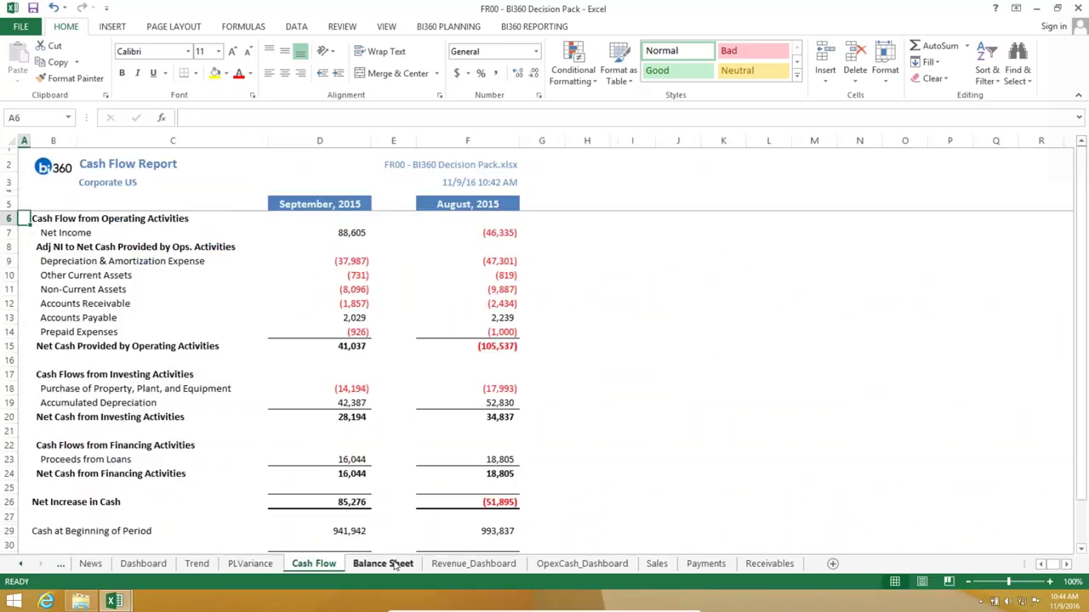
pyautogui.click(383, 564)
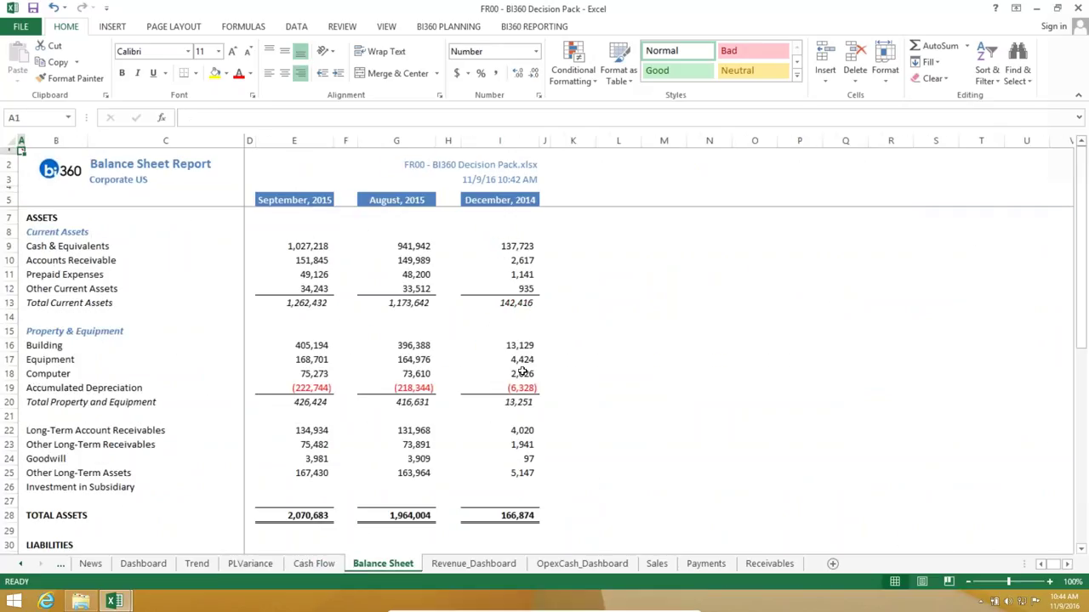
pyautogui.click(464, 566)
pyautogui.click(582, 564)
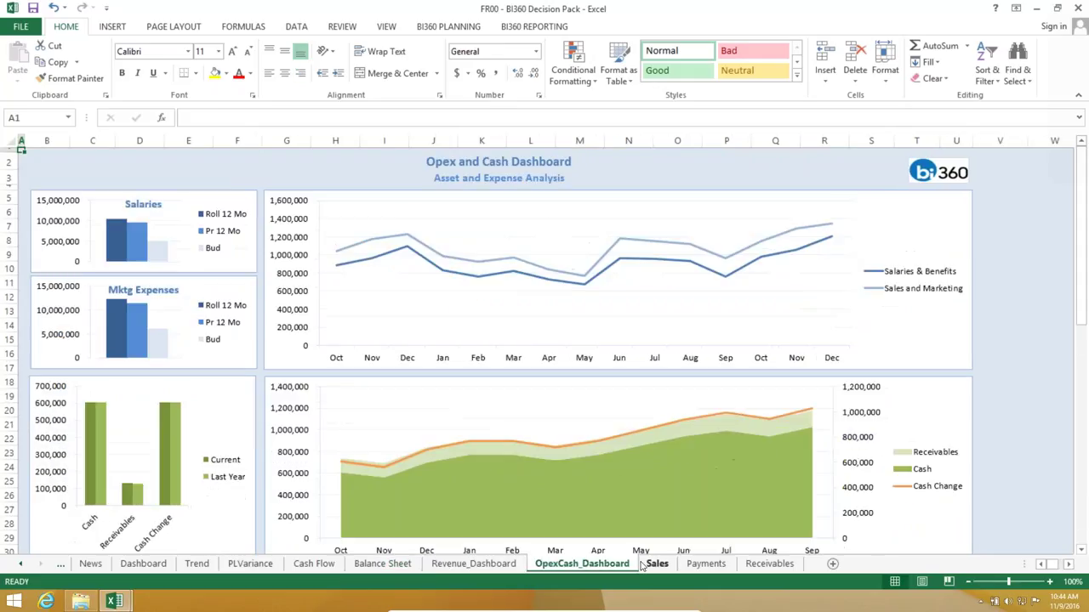
pyautogui.click(657, 564)
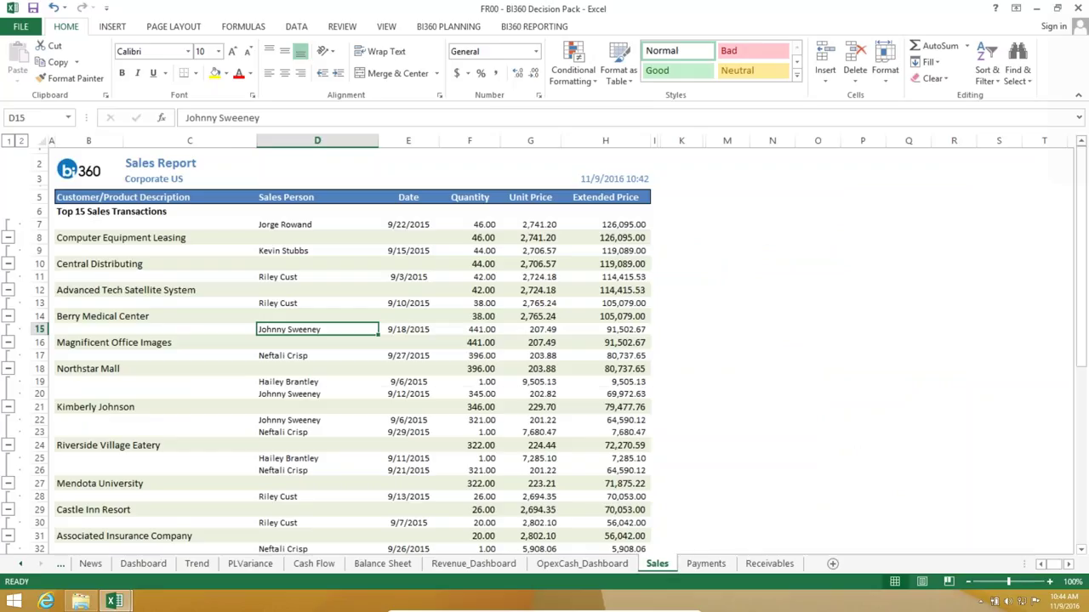
# - Collapse the Sales report to customer summaries and inspect one customer's expanded transactions
pyautogui.click(9, 141)
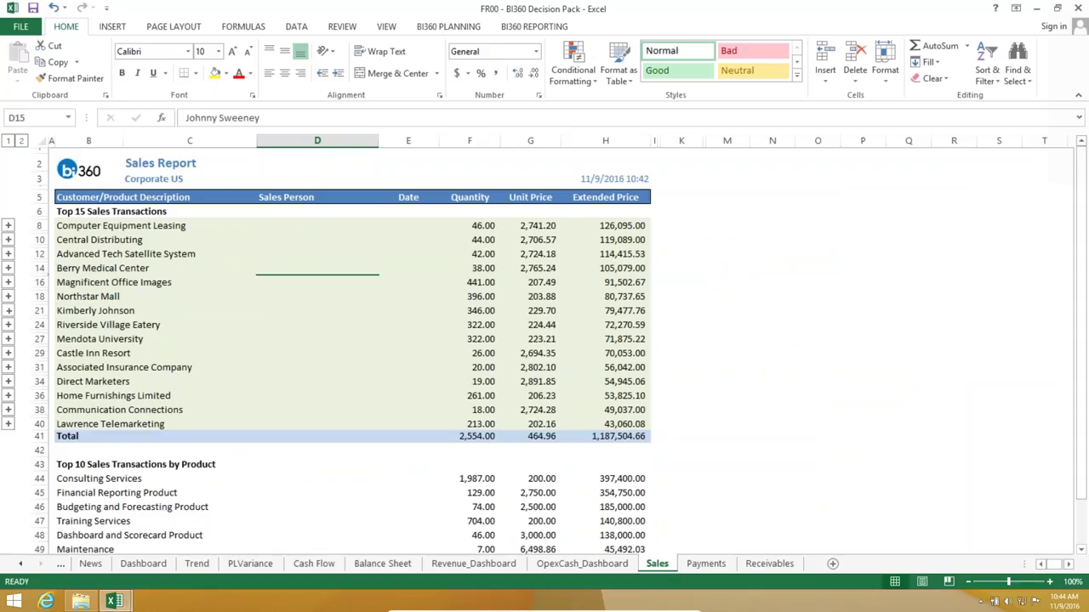
pyautogui.click(9, 311)
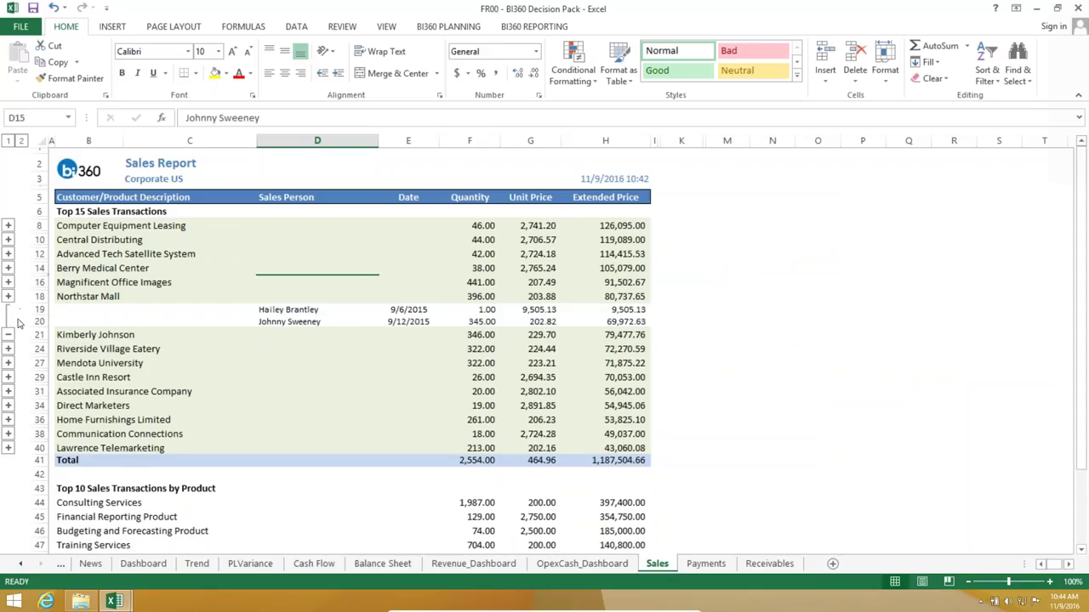
pyautogui.moveTo(292, 310); pyautogui.dragTo(327, 320)
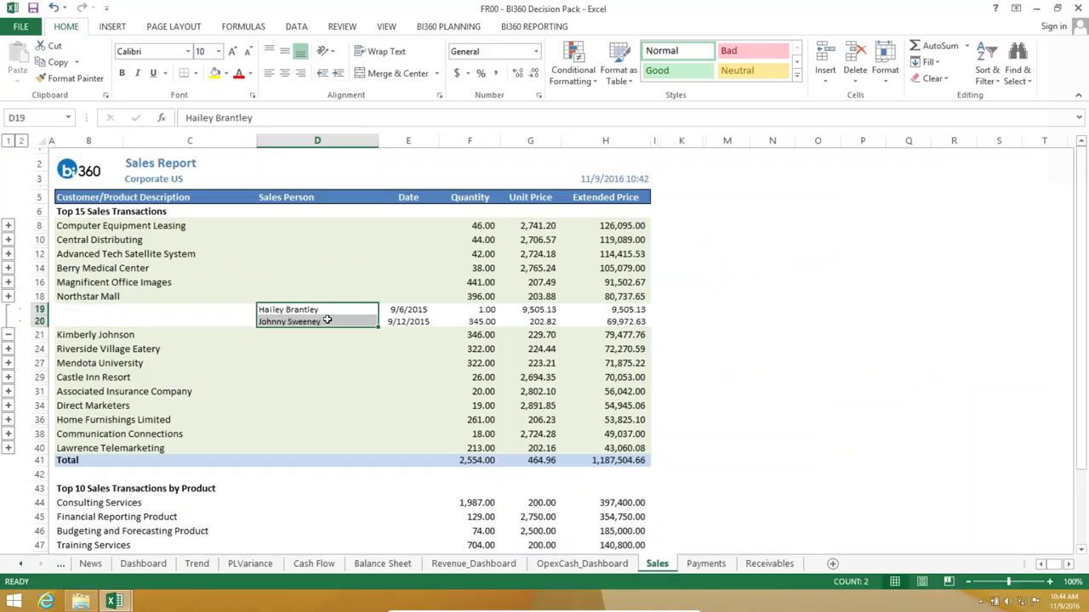
pyautogui.moveTo(430, 311); pyautogui.dragTo(485, 332)
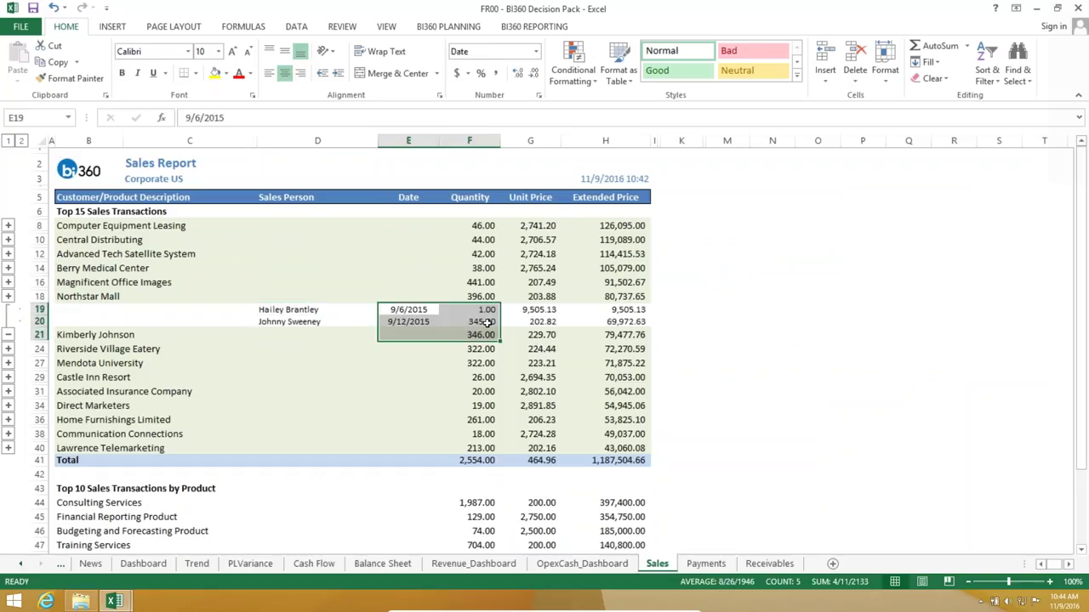
pyautogui.click(486, 323)
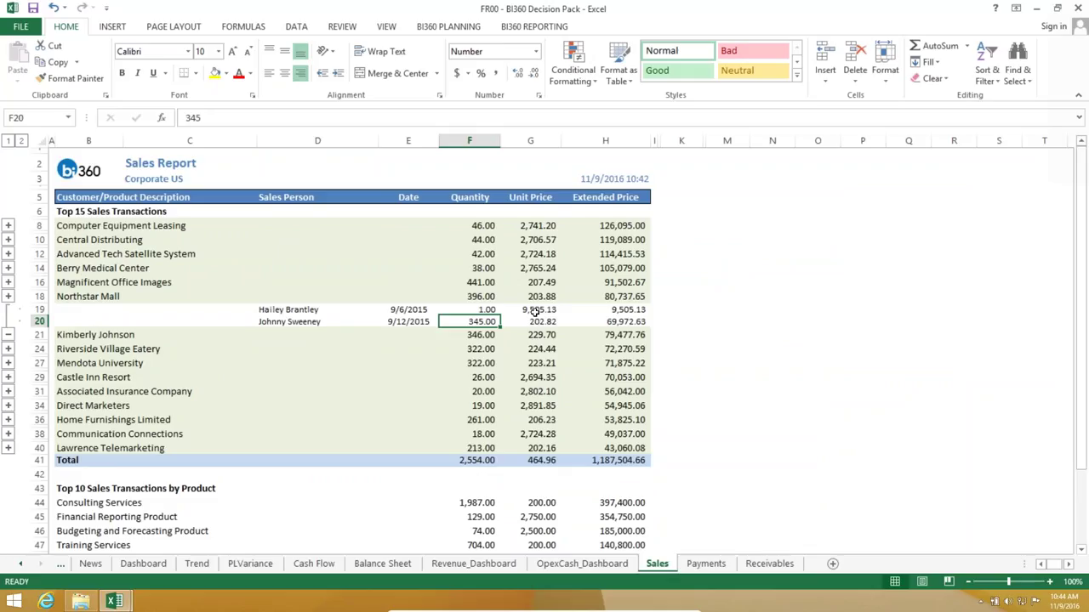
# - On the Payments sheet, collapse vendor payments and expand the Inland Conferences details
pyautogui.click(707, 564)
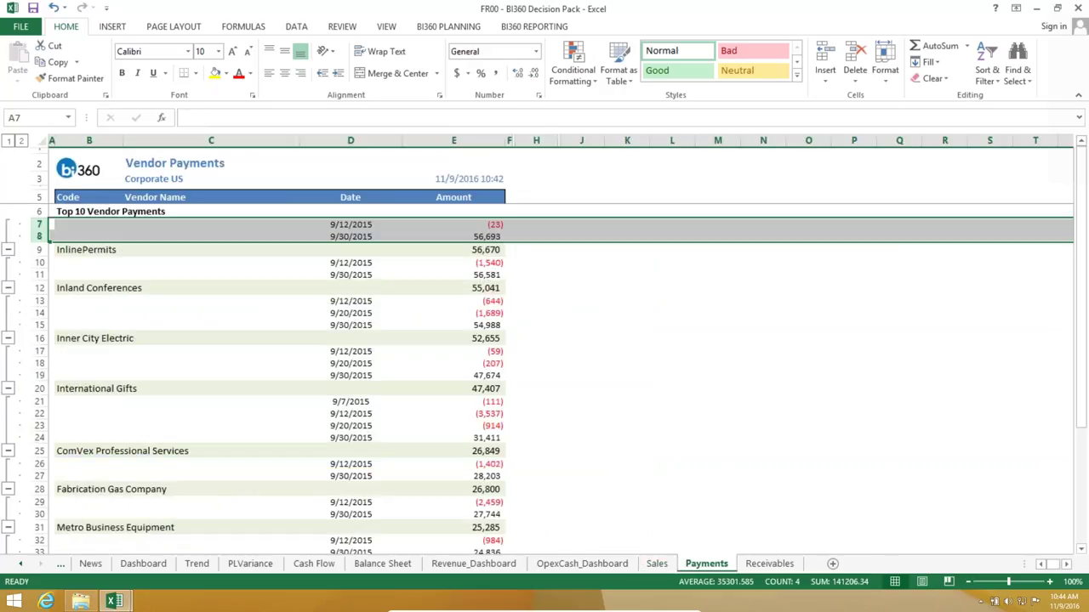
pyautogui.click(8, 141)
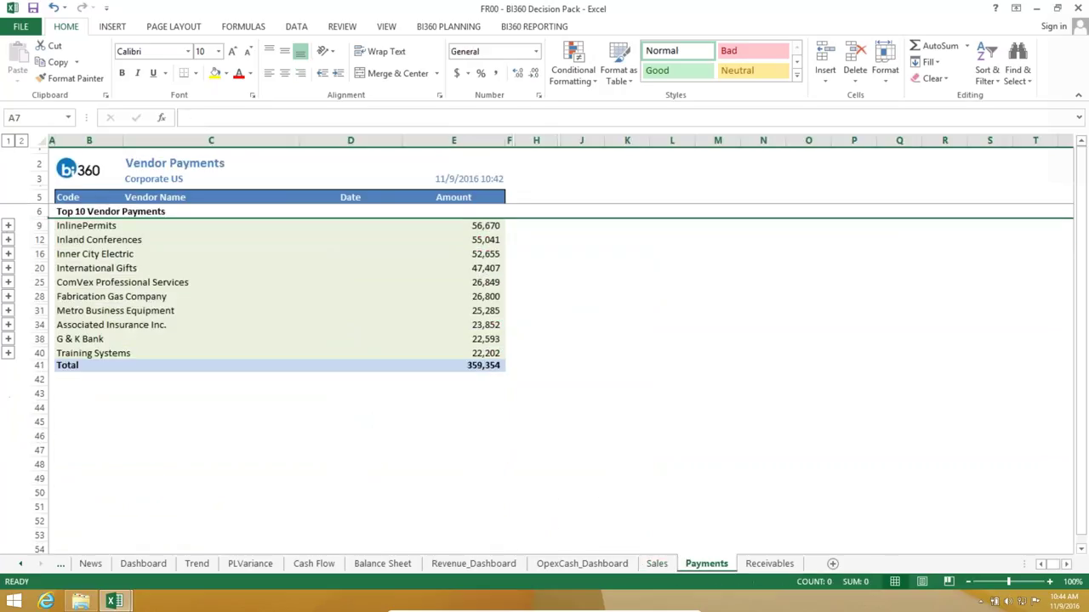
pyautogui.click(8, 253)
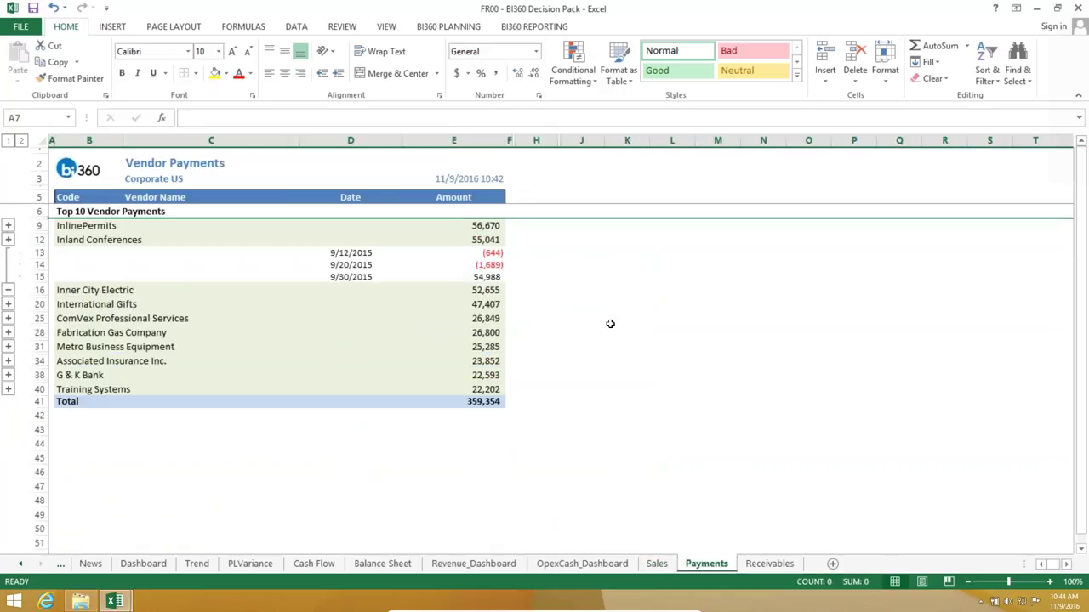
# - On the Receivables sheet, inspect B16's TRIM formula, then show the BI360 REPORTING ribbon
pyautogui.click(769, 564)
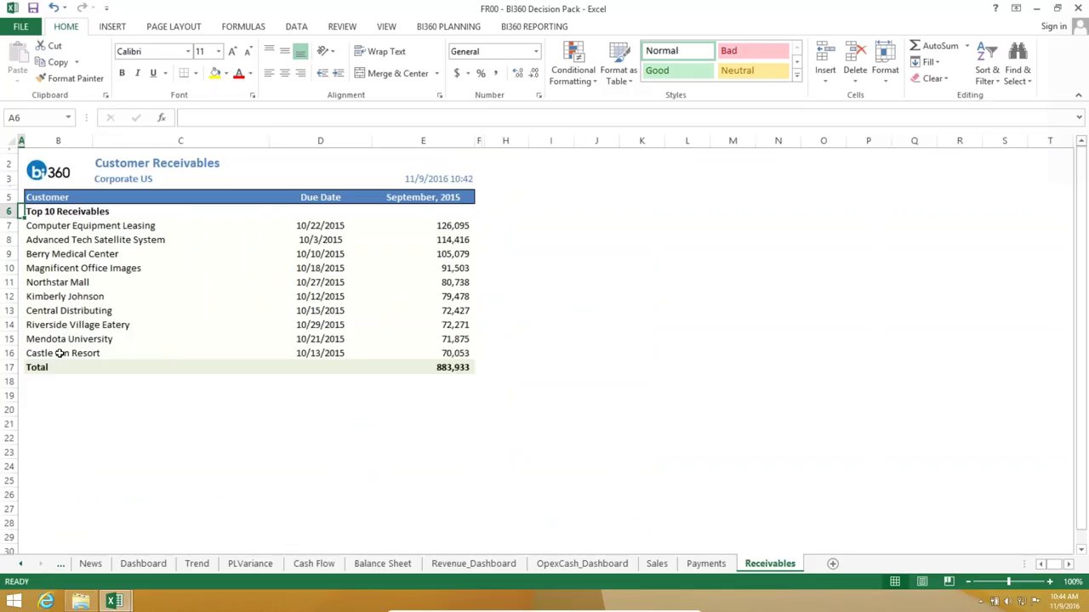
pyautogui.moveTo(59, 353); pyautogui.dragTo(417, 349)
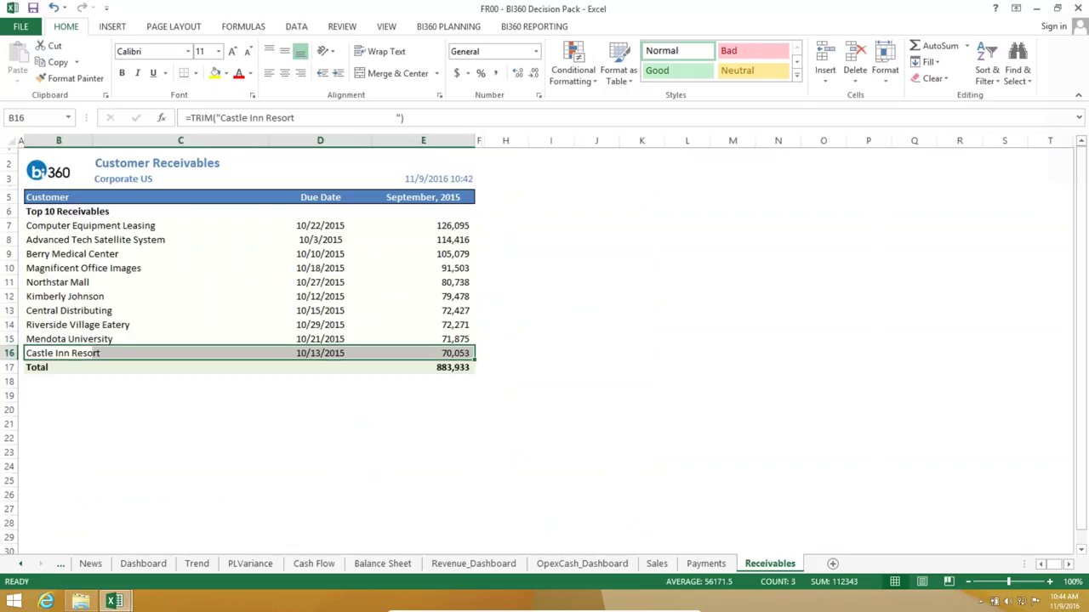
pyautogui.click(687, 338)
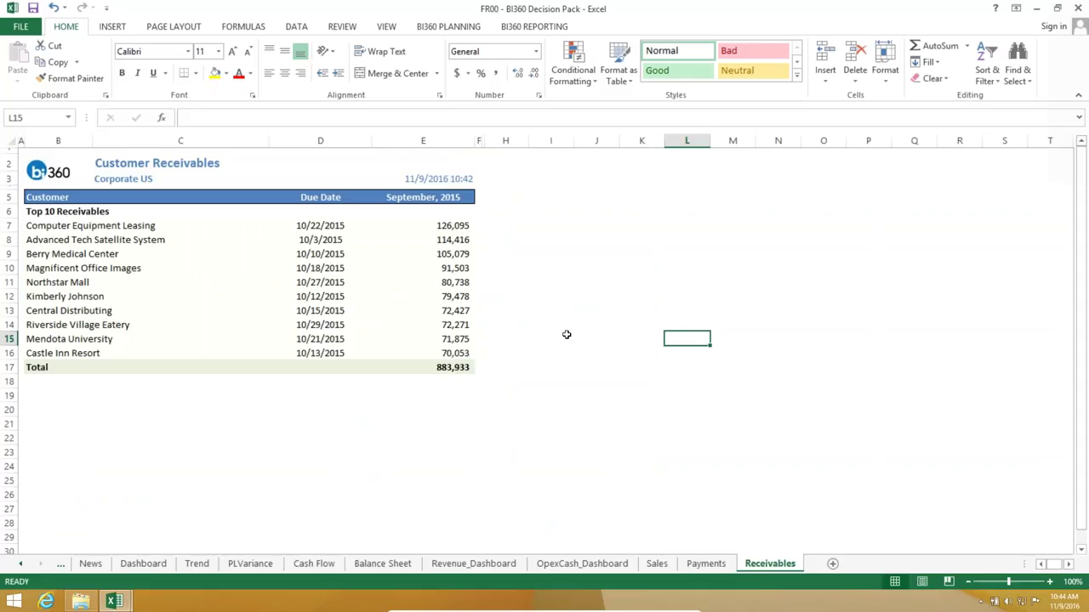
pyautogui.click(71, 353)
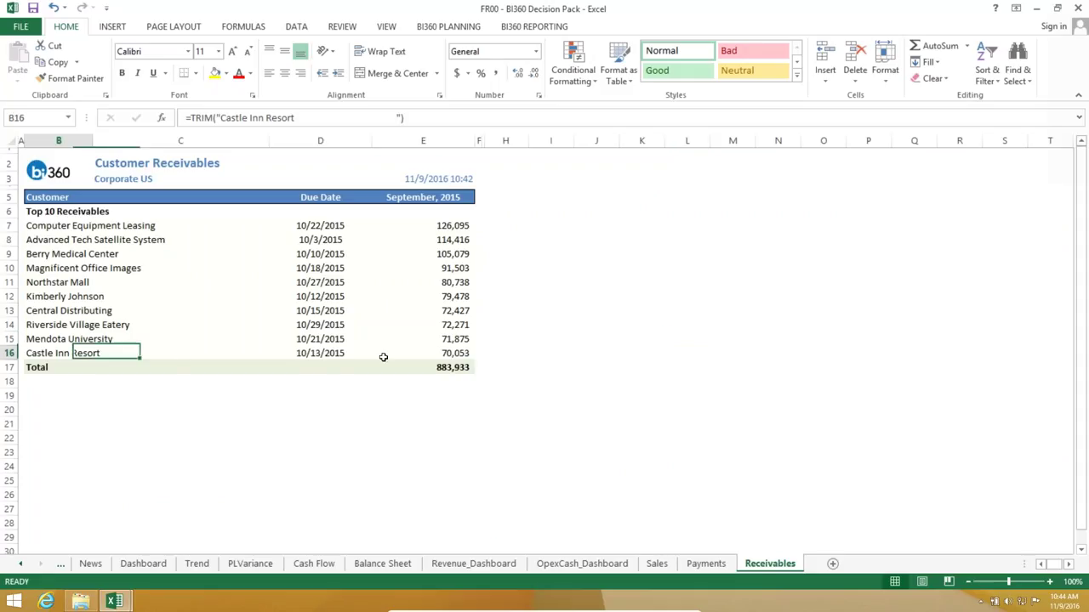
pyautogui.keyDown('shift'); pyautogui.click(434, 351); pyautogui.keyUp('shift')
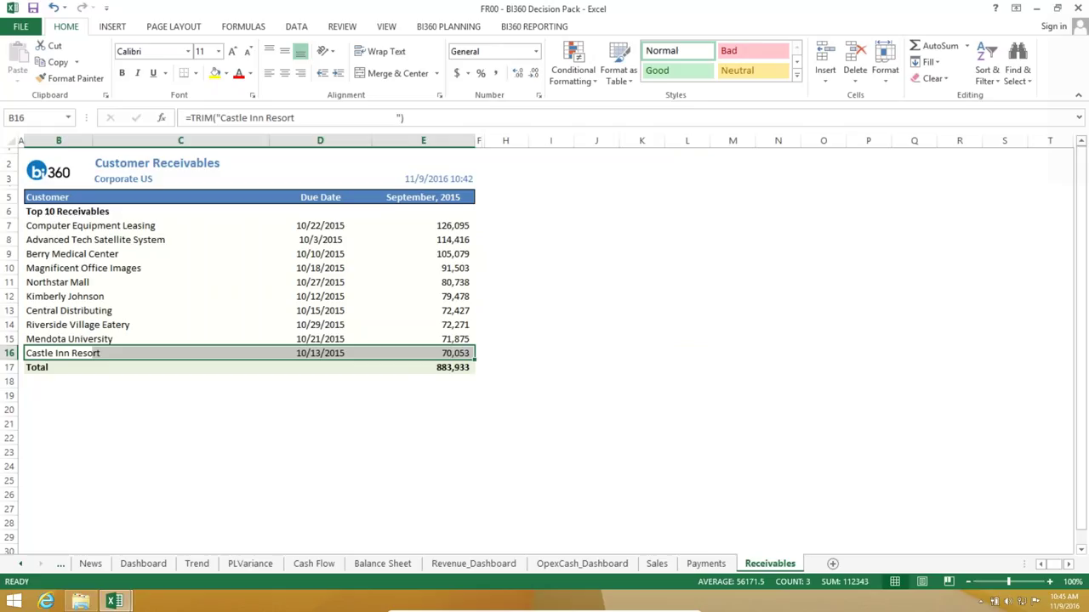
pyautogui.click(521, 422)
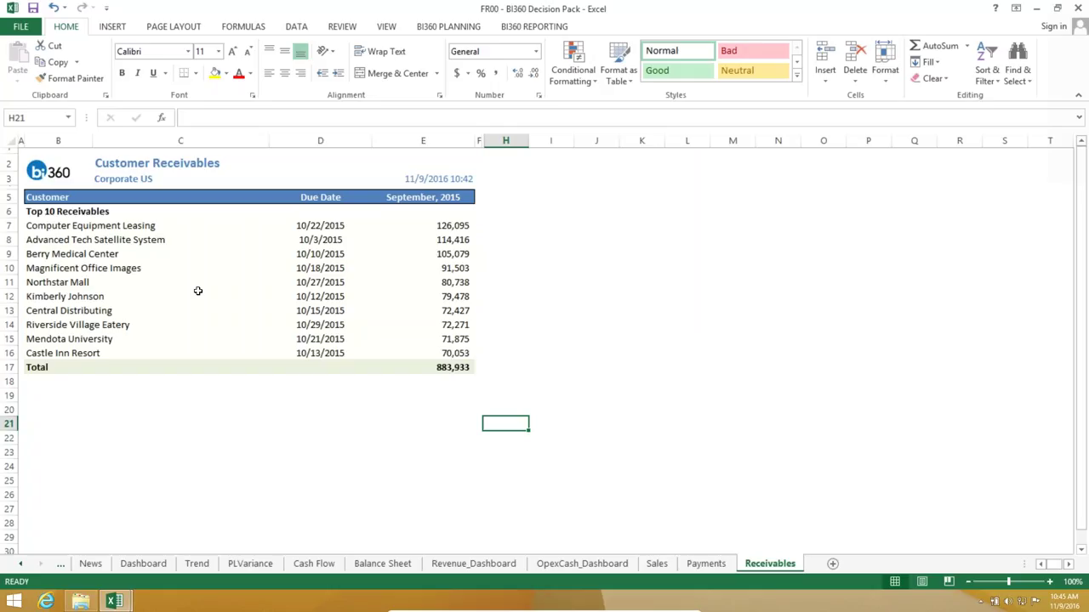
pyautogui.click(338, 382)
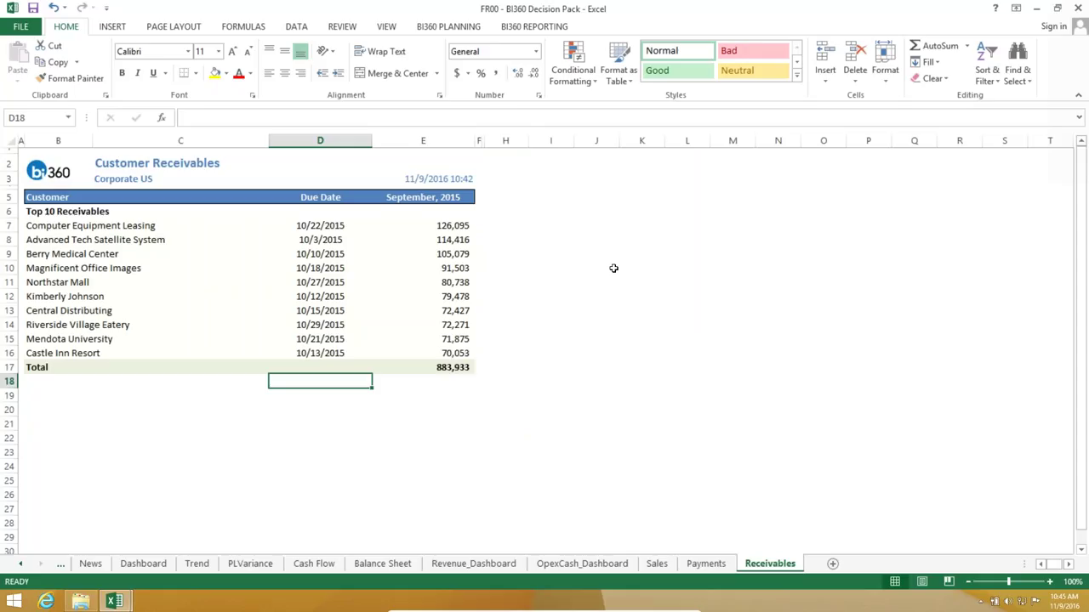
pyautogui.click(534, 26)
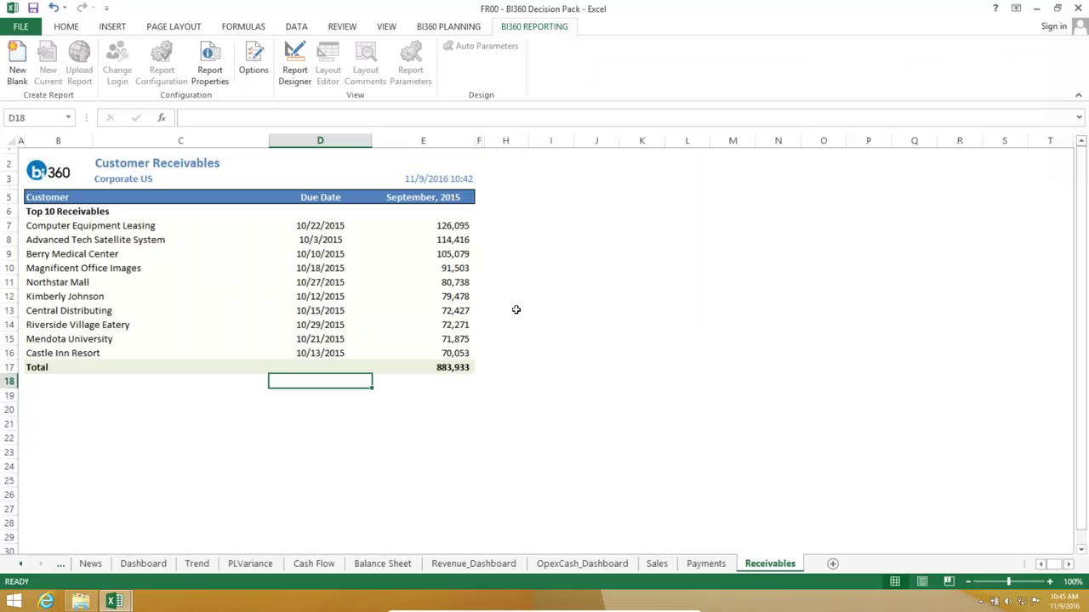
# - Launch BI360 Publisher from a Start search for 'pu' and log in with the password
pyautogui.press('super')
pyautogui.write('publisher')
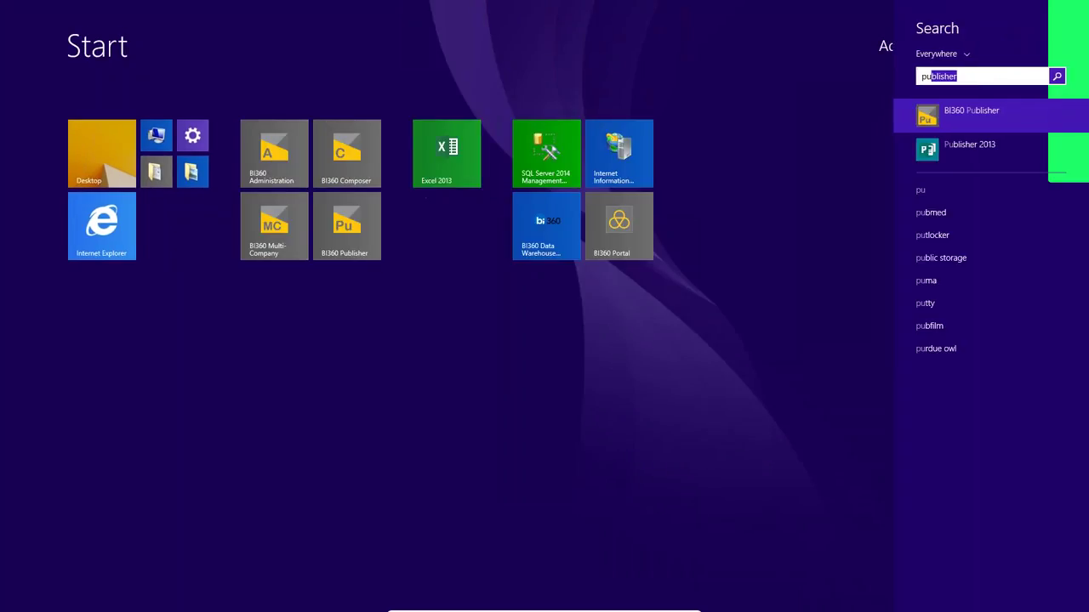
pyautogui.press('Return')
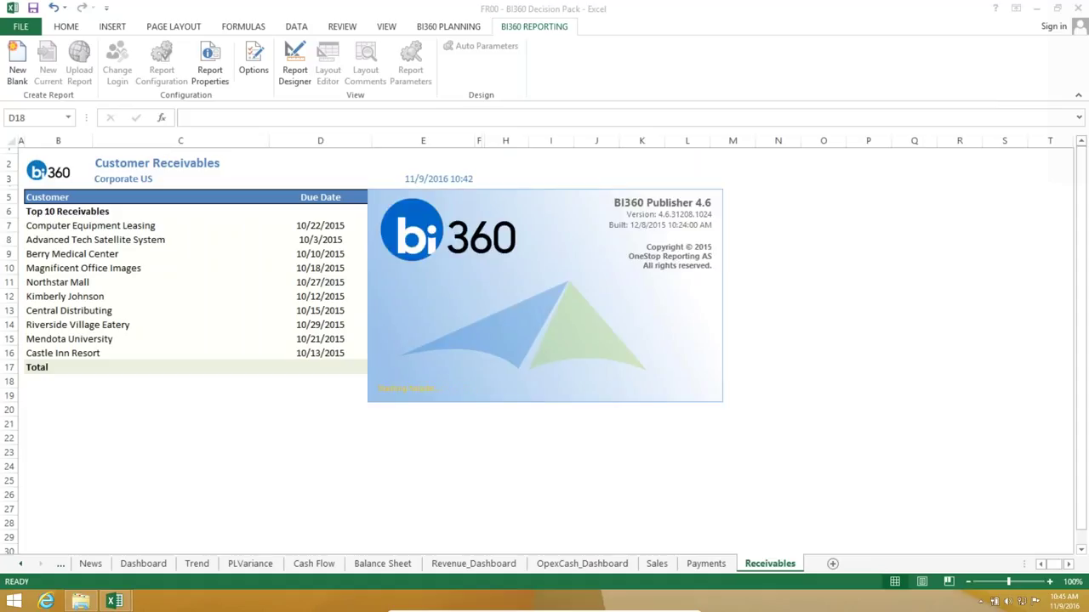
pyautogui.write('•••••')
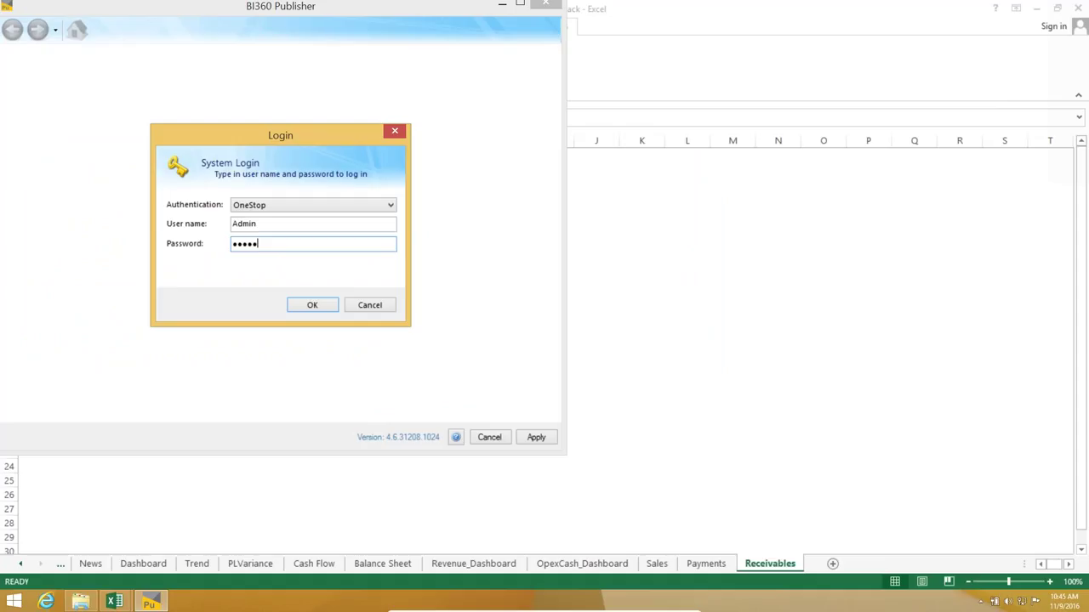
pyautogui.press('Return')
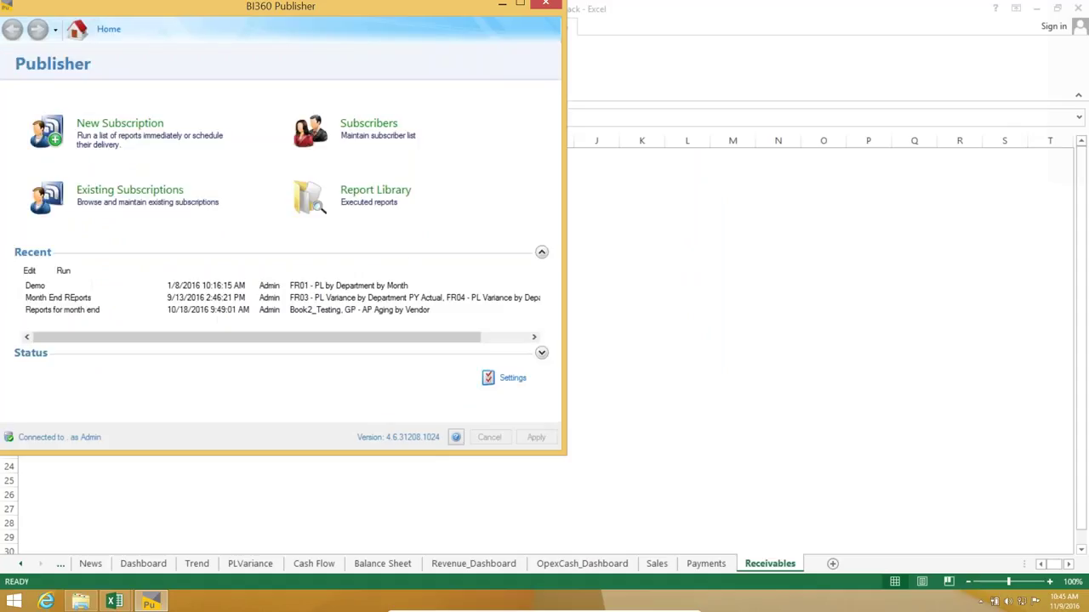
# - Maximize Publisher, view Subscribers, cancel the new subscriber form and return Home
pyautogui.click(519, 3)
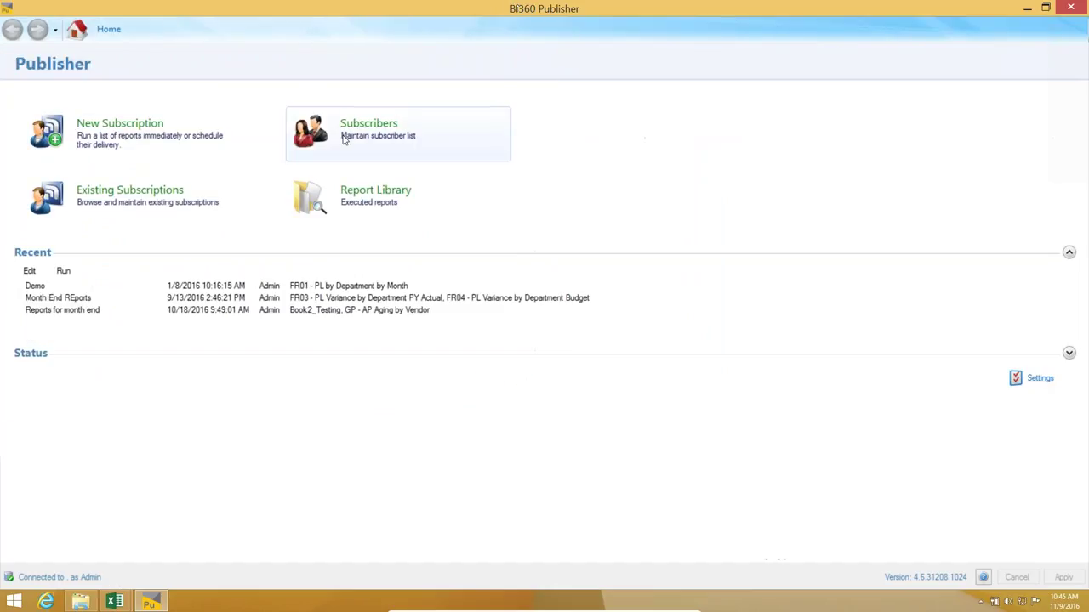
pyautogui.click(368, 126)
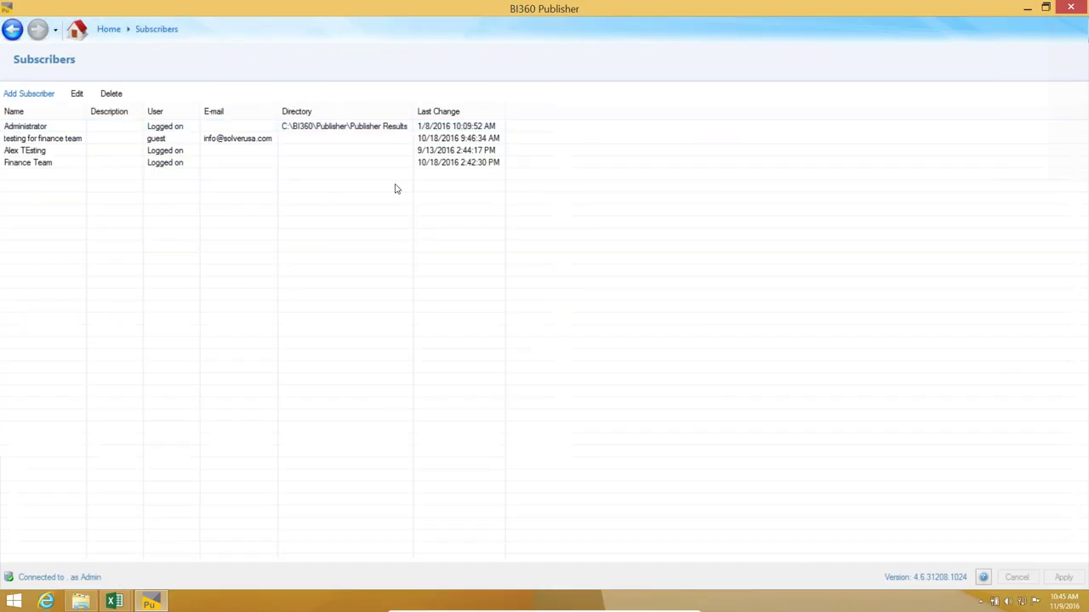
pyautogui.click(28, 93)
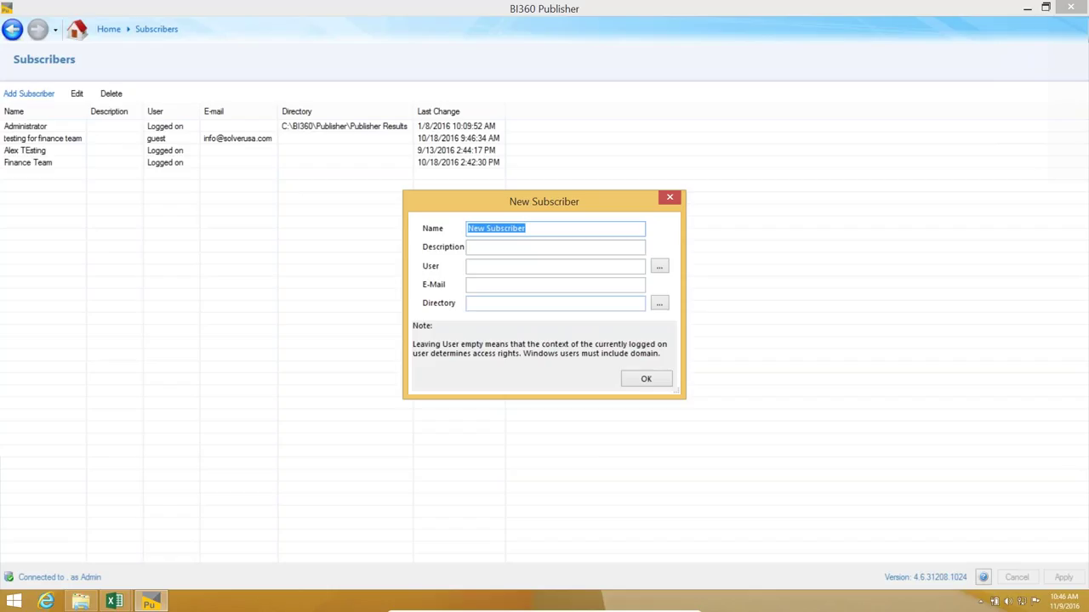
pyautogui.click(624, 379)
pyautogui.click(108, 29)
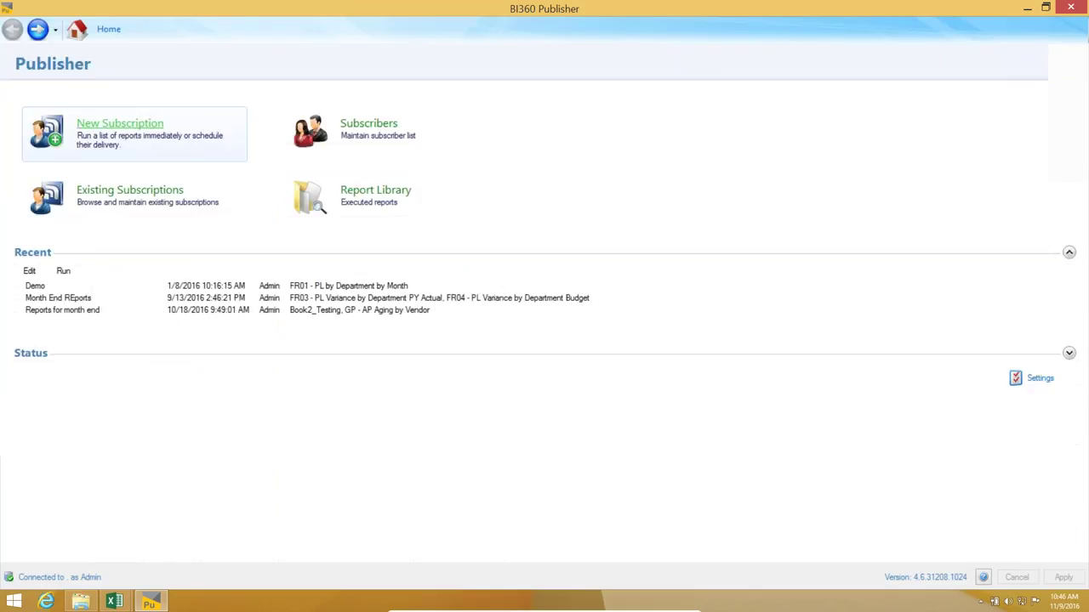
# - Create subscription 'month end reports' described 'these are for x,y,z' and start adding reports
pyautogui.click(120, 128)
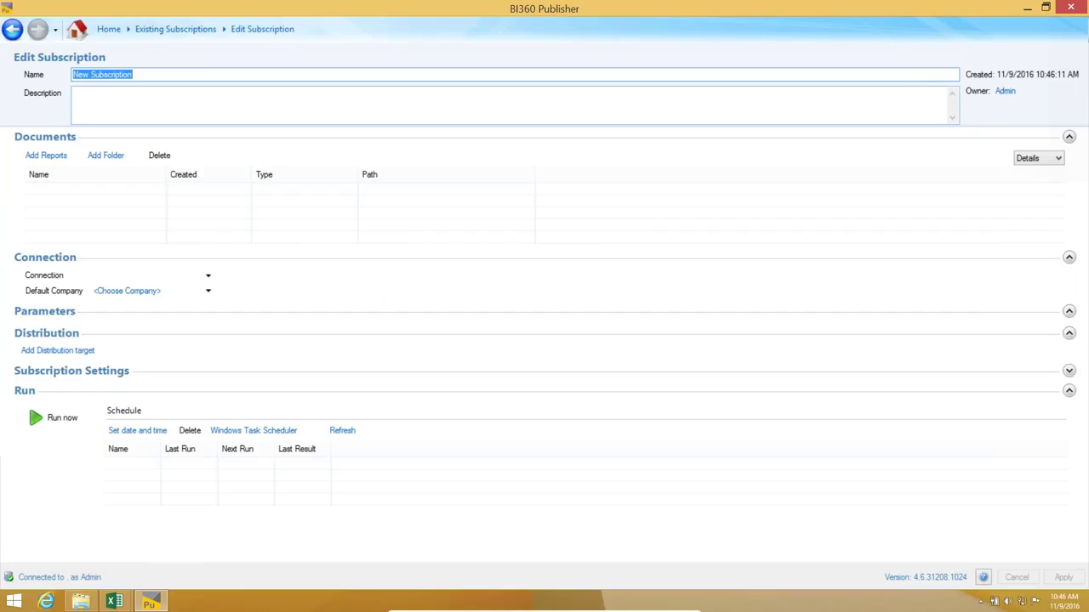
pyautogui.write('month end reports')
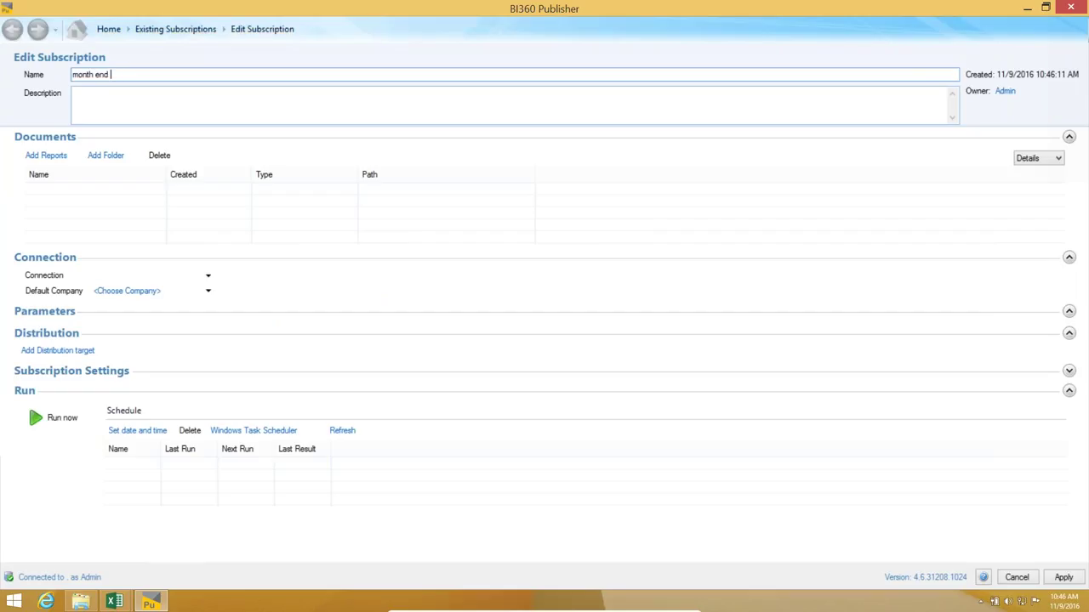
pyautogui.click(73, 93)
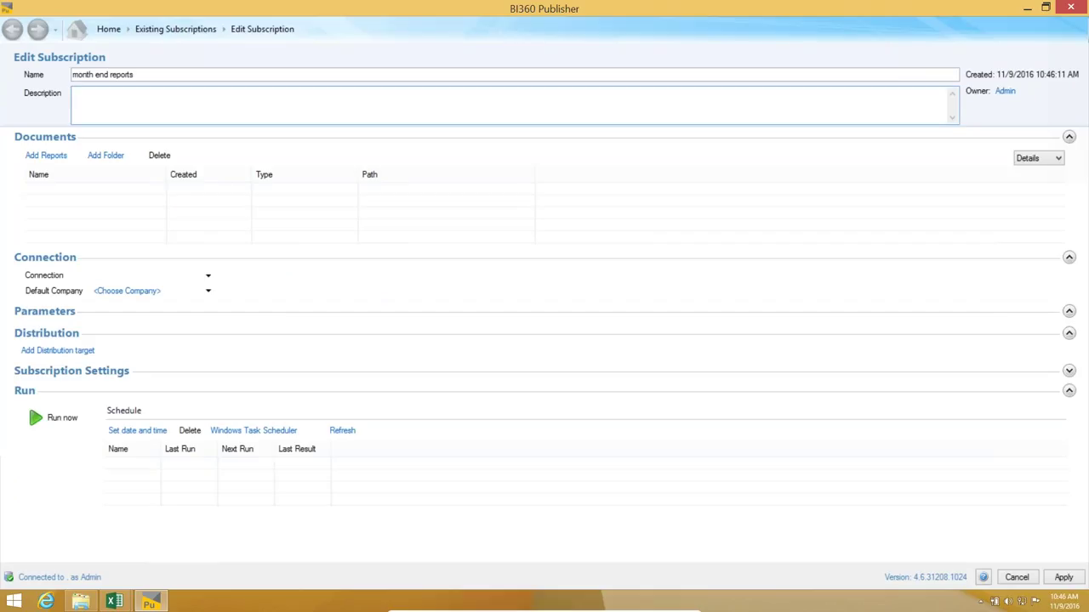
pyautogui.write('these are for x,y,z')
pyautogui.press('Tab')
pyautogui.press('Tab')
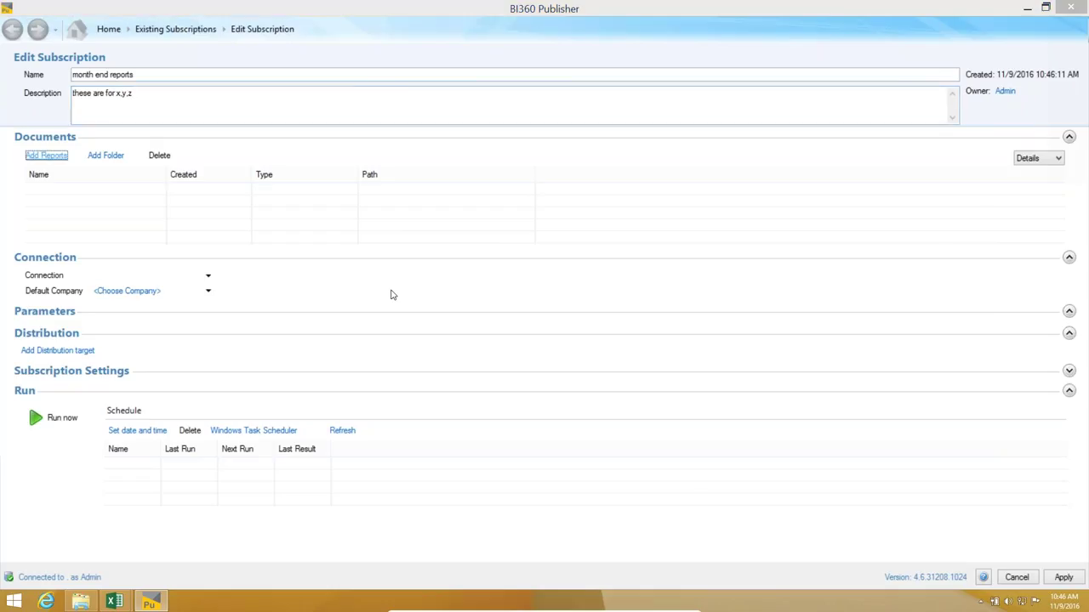
pyautogui.press('Return')
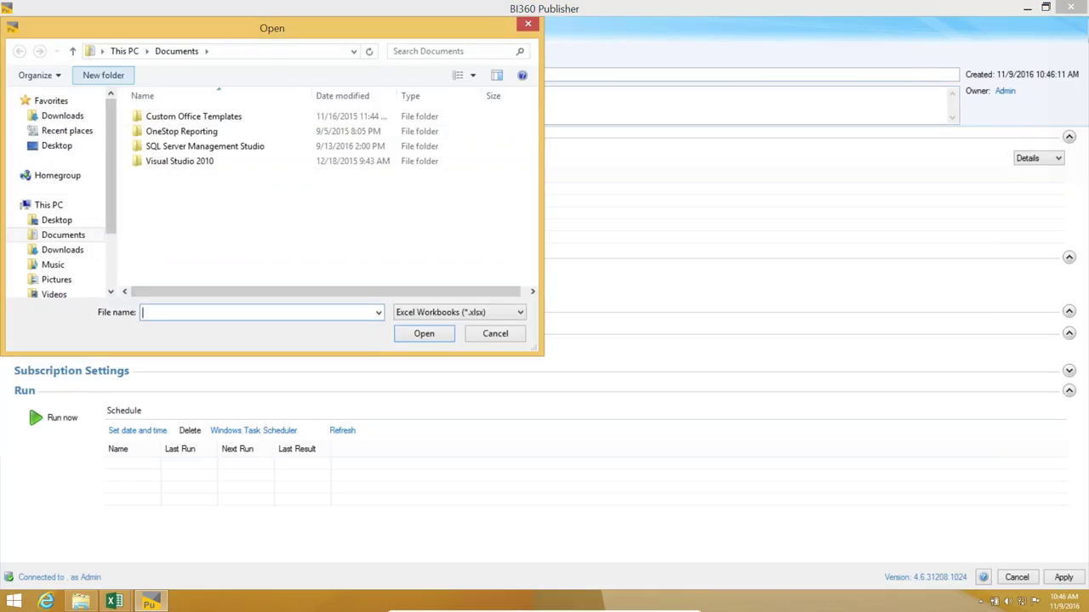
# - Add the AP and AR Cross Lookup, AR Aging and Balance Sheet GP workbooks from Microsoft Dynamics GP
pyautogui.click(57, 146)
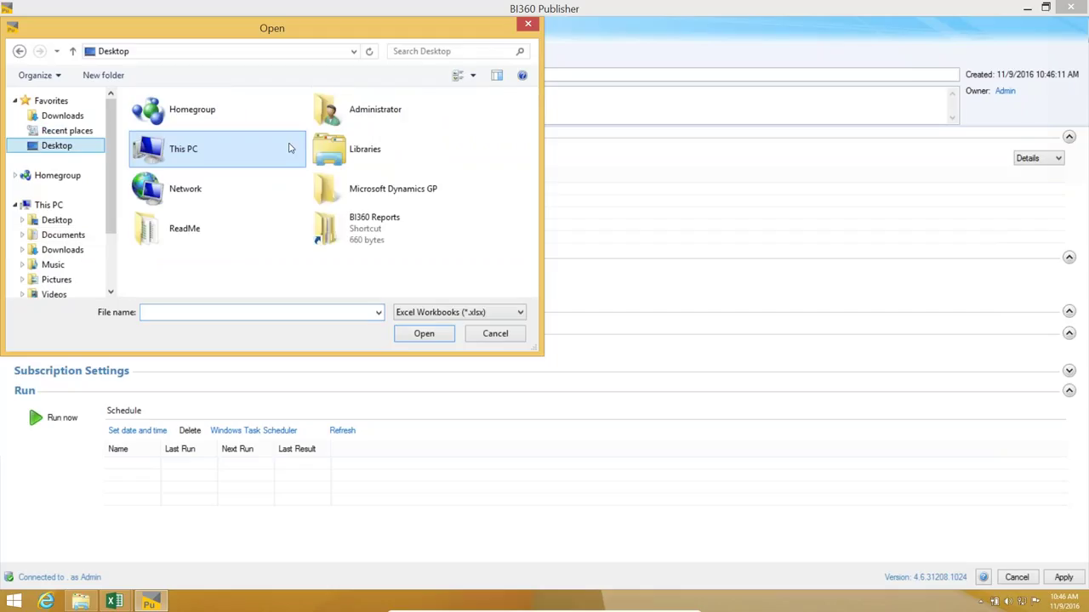
pyautogui.doubleClick(379, 198)
pyautogui.click(272, 191)
pyautogui.keyDown('ctrl'); pyautogui.click(272, 220); pyautogui.keyUp('ctrl')
pyautogui.keyDown('ctrl'); pyautogui.click(272, 266); pyautogui.keyUp('ctrl')
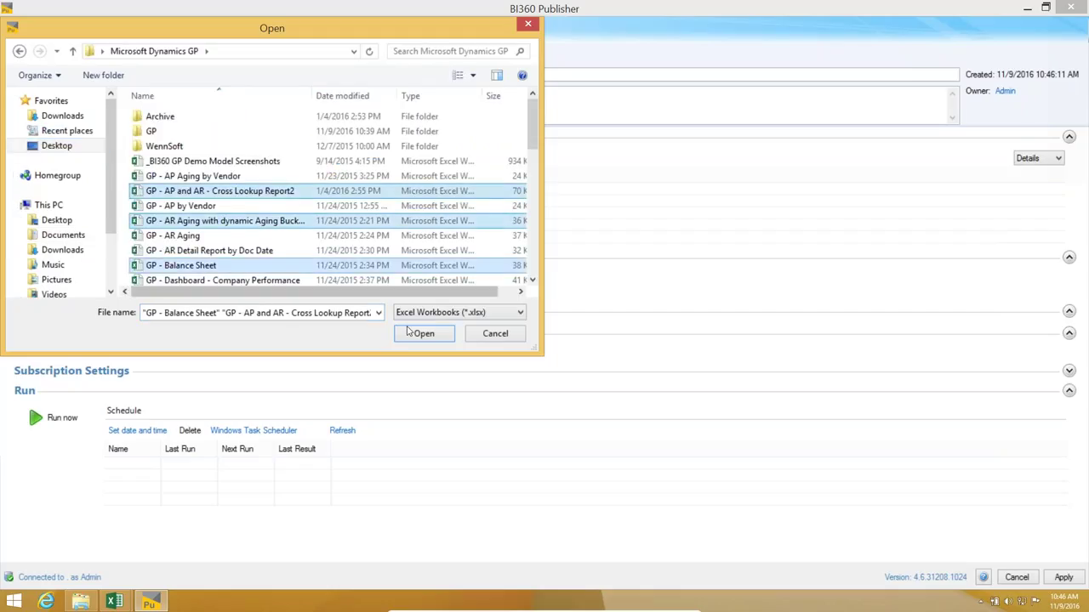
pyautogui.click(412, 333)
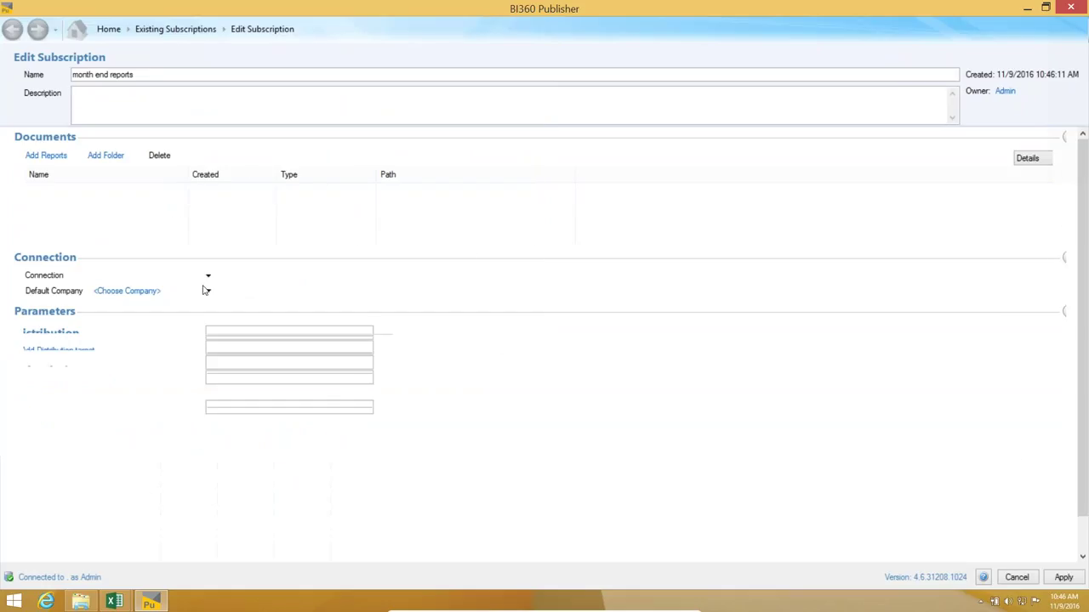
# - Set default company Fabrikam, Inc. (TWO13) and vendors Allenson Properties, AUSTRALIA, Advanced Office Systems
pyautogui.click(146, 291)
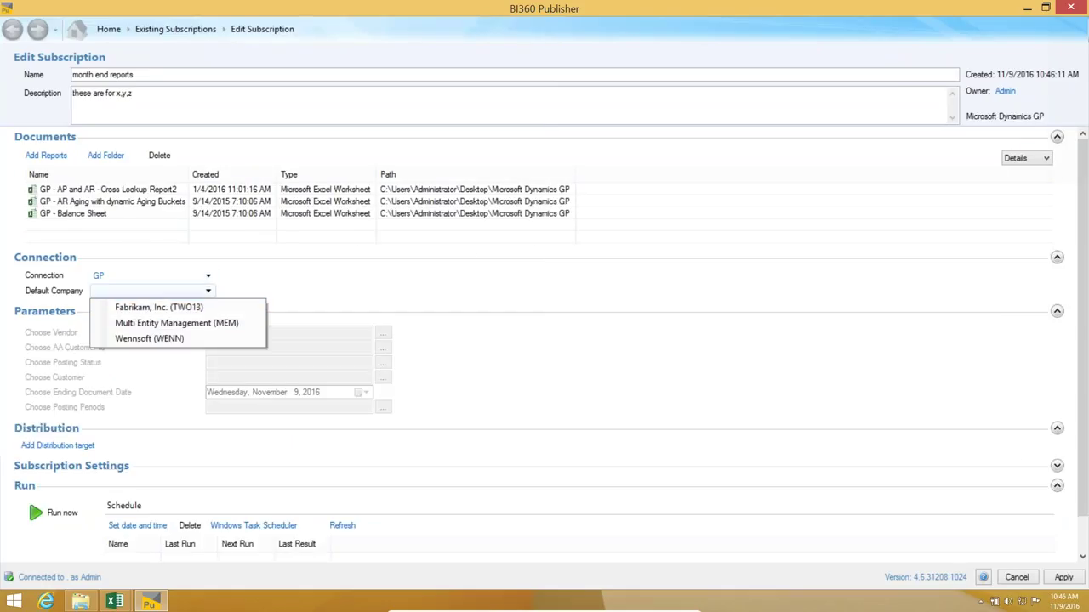
pyautogui.click(162, 309)
pyautogui.click(271, 333)
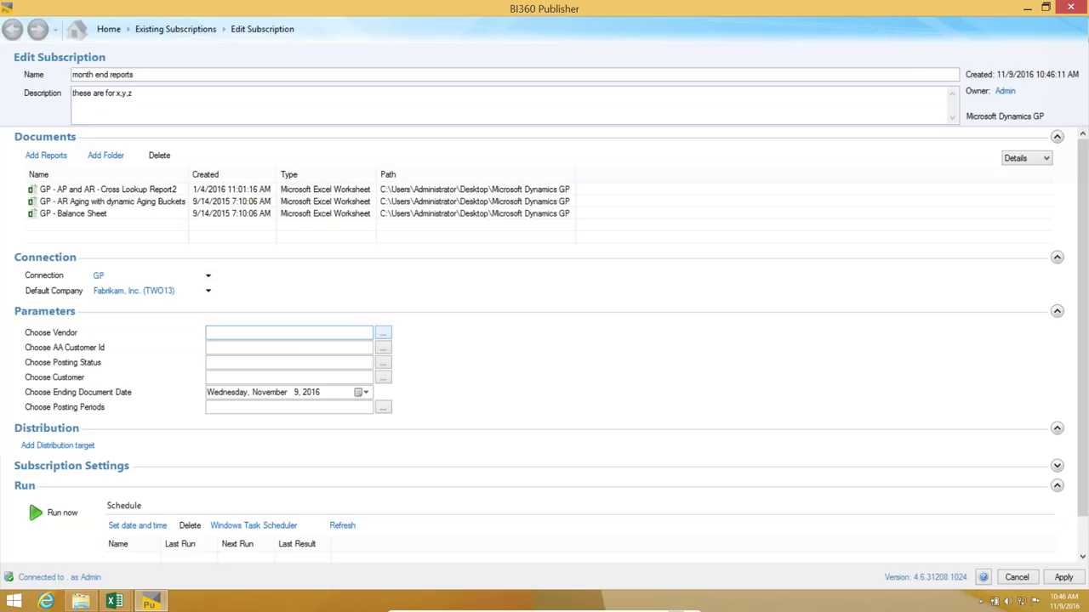
pyautogui.click(382, 332)
pyautogui.click(447, 241)
pyautogui.keyDown('ctrl'); pyautogui.click(438, 304); pyautogui.keyUp('ctrl')
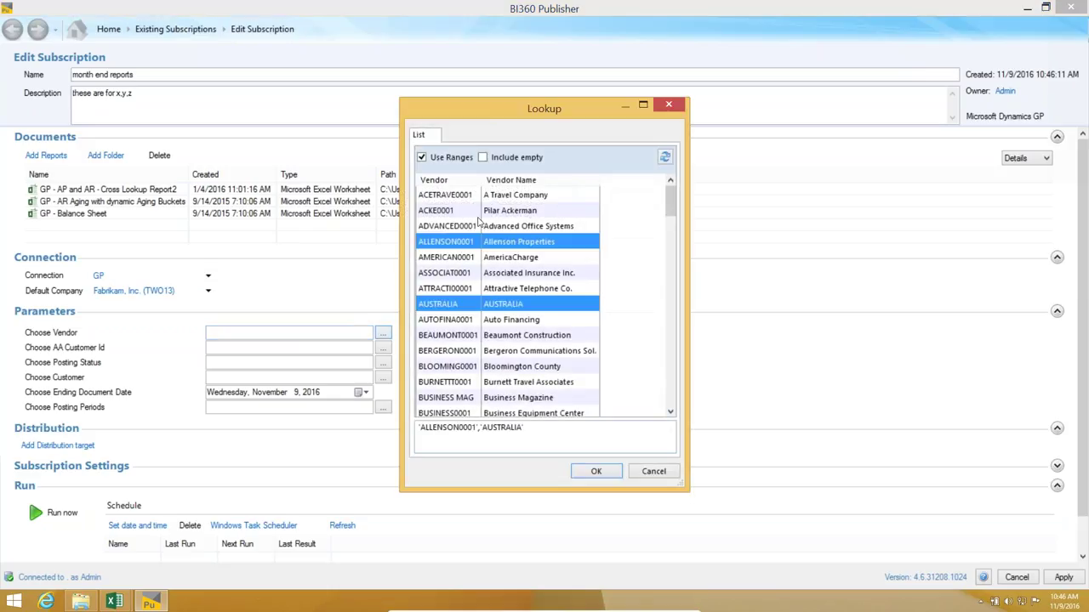
pyautogui.keyDown('ctrl'); pyautogui.click(447, 226); pyautogui.keyUp('ctrl')
pyautogui.click(606, 471)
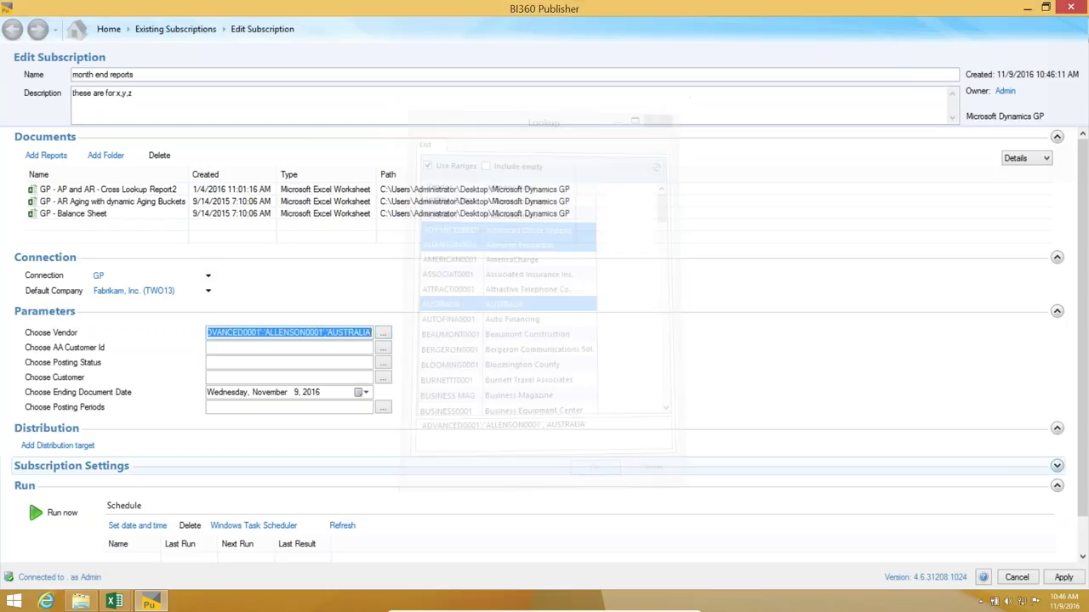
# - Set the Posting Periods parameter to the current period minus one
pyautogui.click(295, 407)
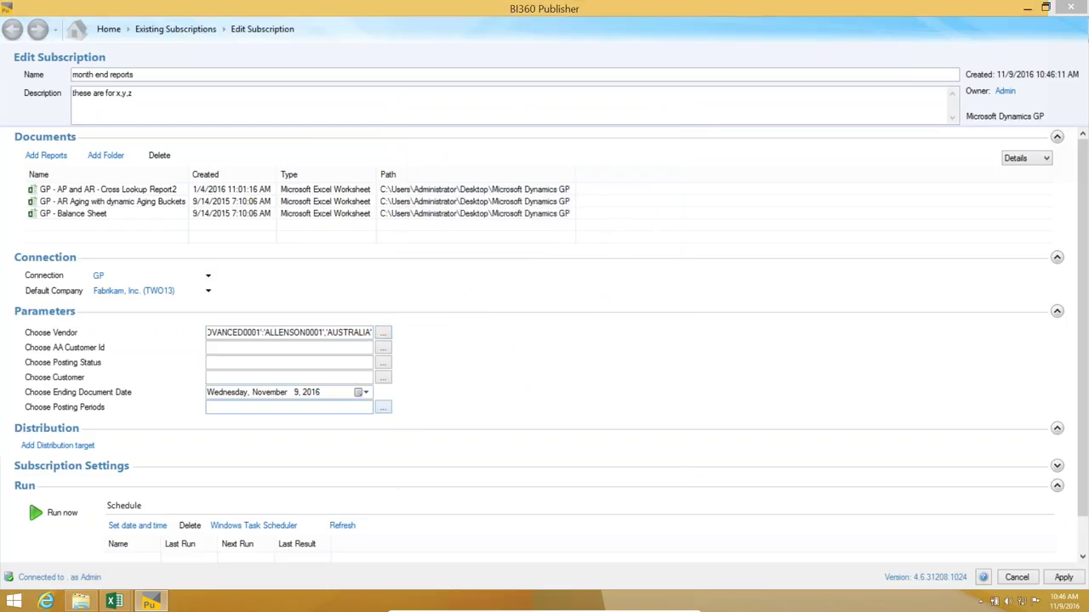
pyautogui.click(383, 408)
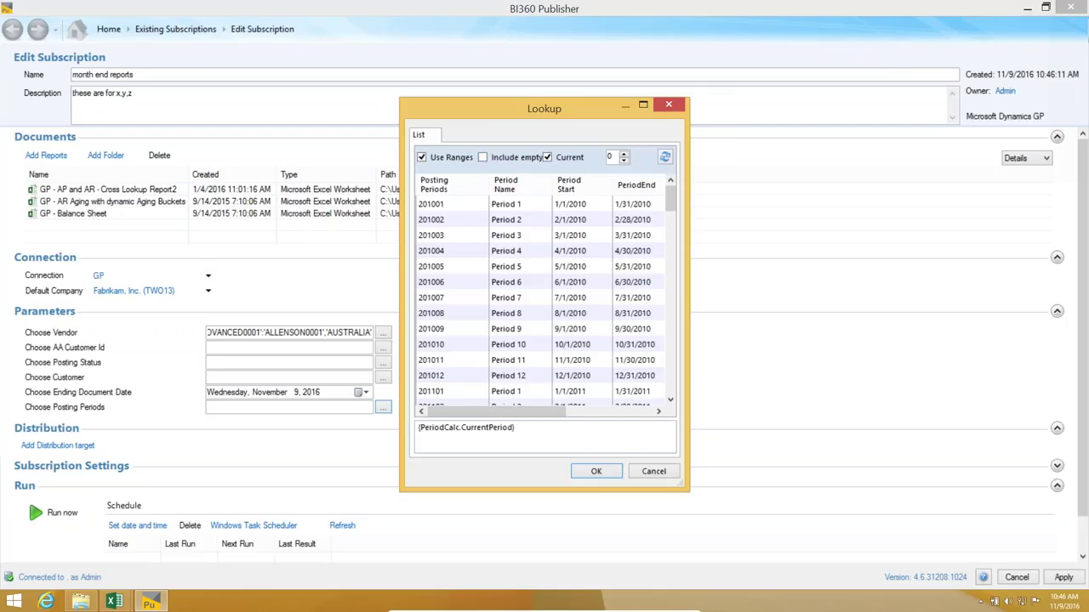
pyautogui.click(624, 161)
pyautogui.click(596, 471)
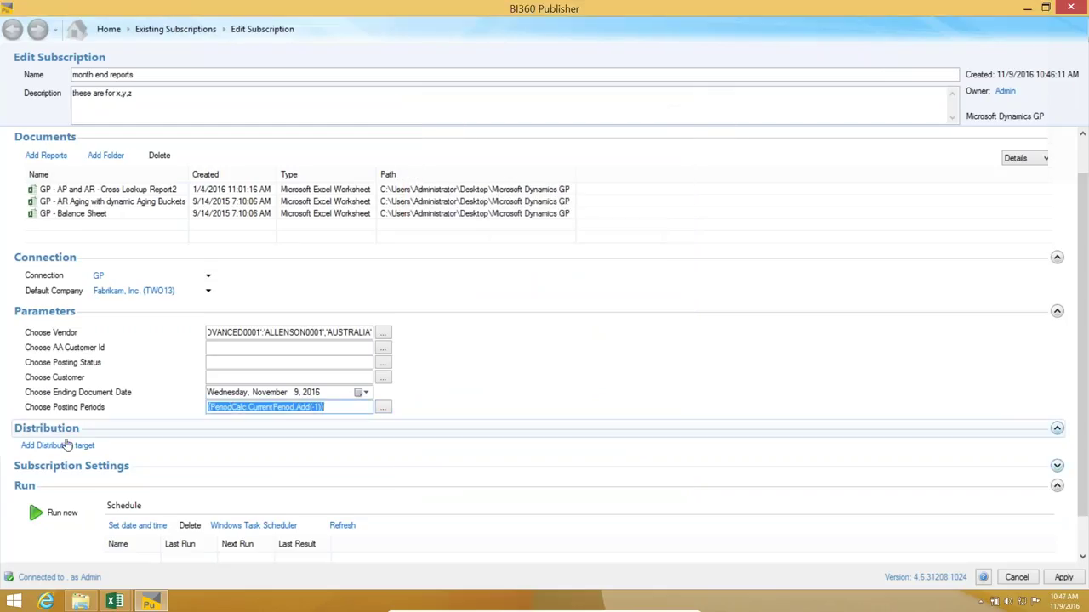
# - Add a distribution sending PDF output by e-mail to one chosen subscriber
pyautogui.scroll(-1, 68, 445)
pyautogui.click(63, 408)
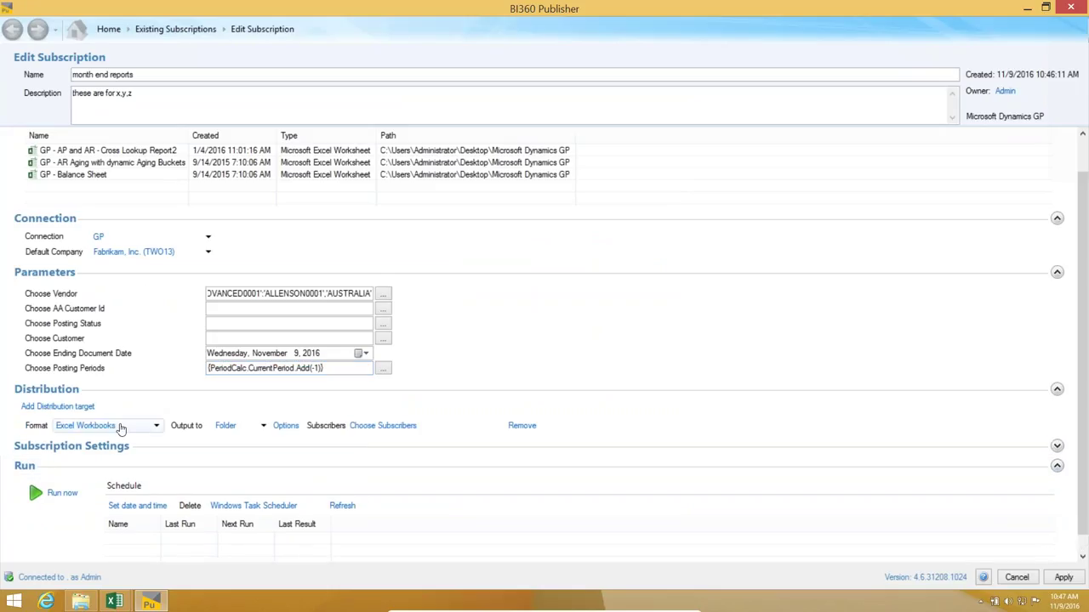
pyautogui.click(120, 430)
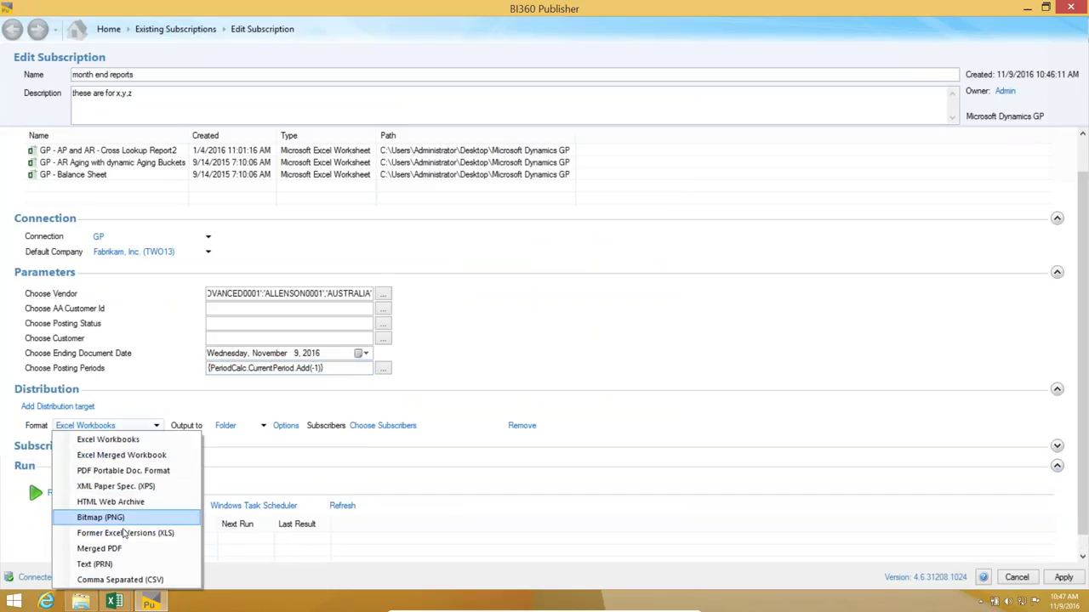
pyautogui.click(109, 469)
pyautogui.click(242, 425)
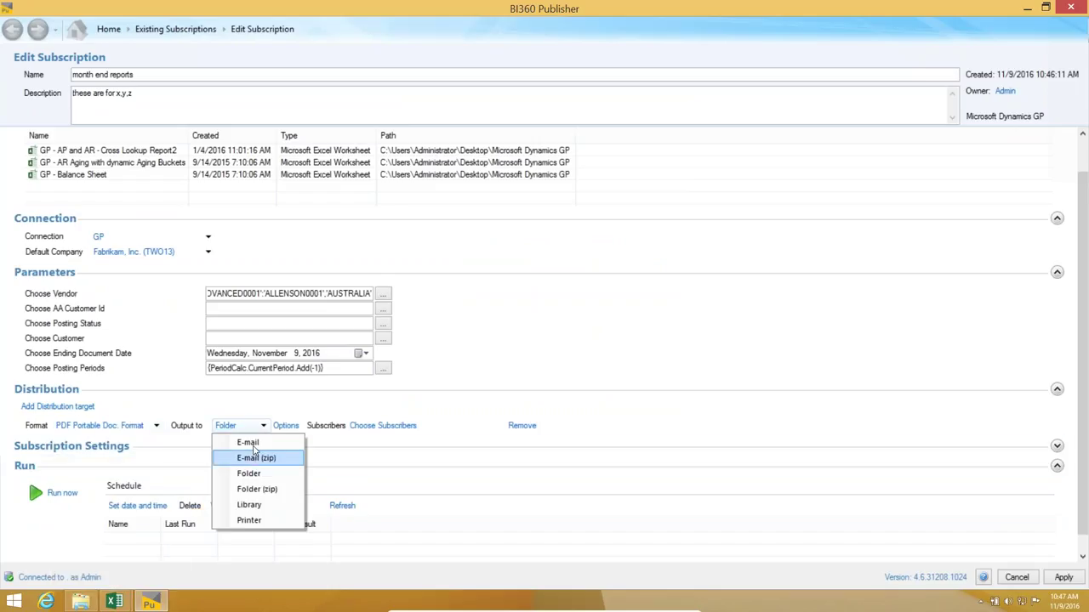
pyautogui.click(248, 443)
pyautogui.click(383, 426)
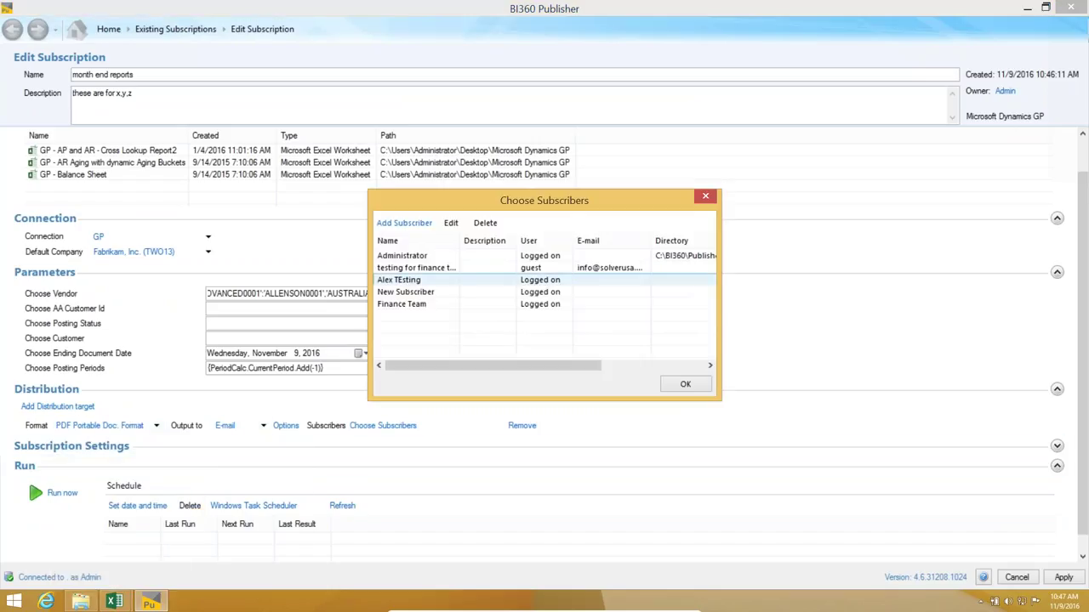
pyautogui.click(405, 281)
pyautogui.click(685, 383)
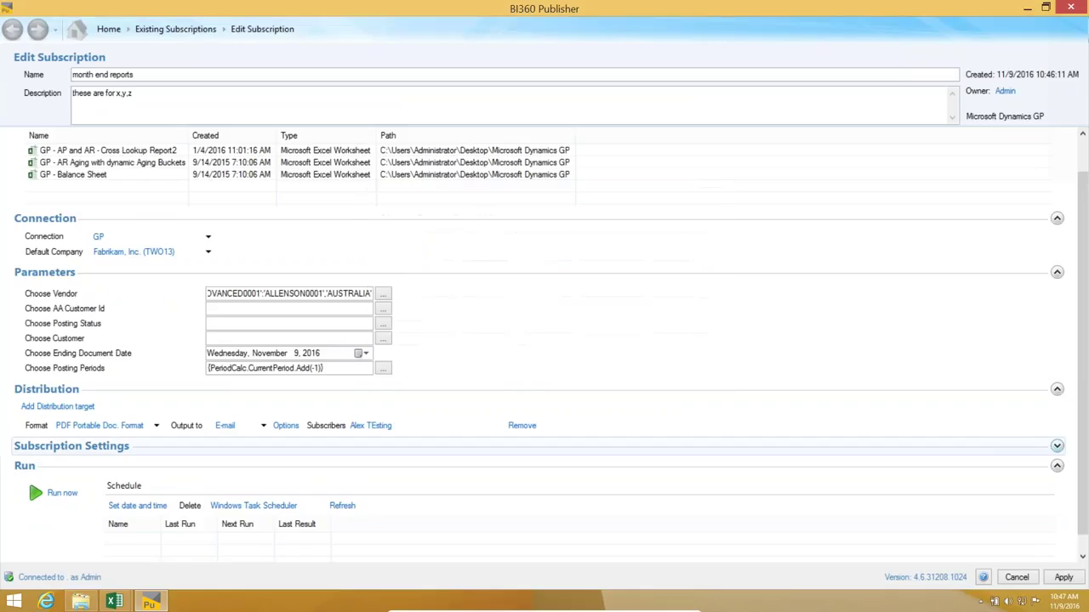
# - Close the schedule settings unchanged, then answer the save prompt and close Publisher
pyautogui.click(141, 506)
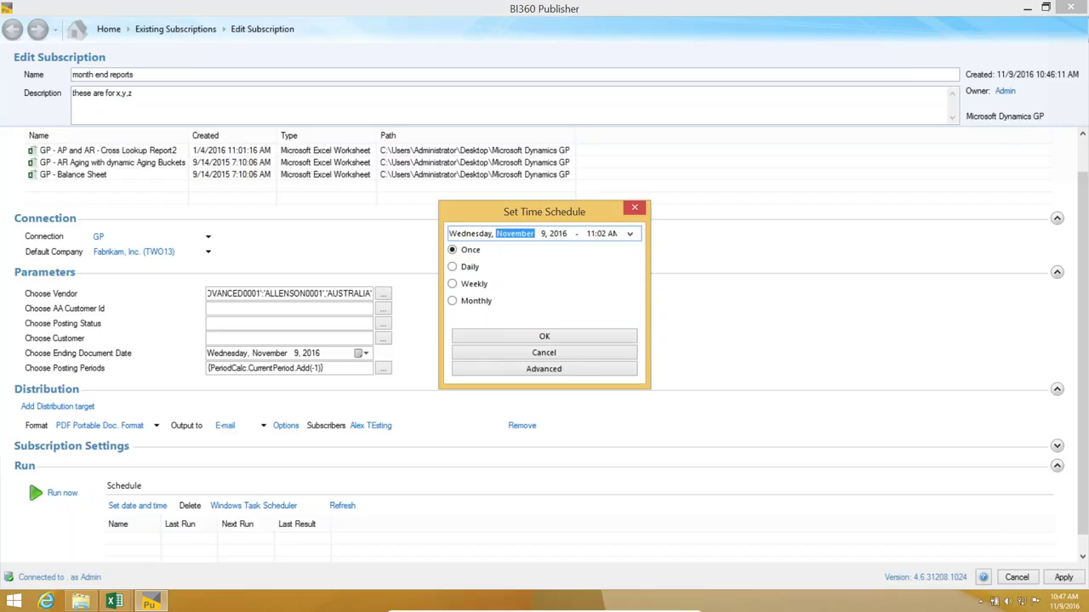
pyautogui.click(634, 211)
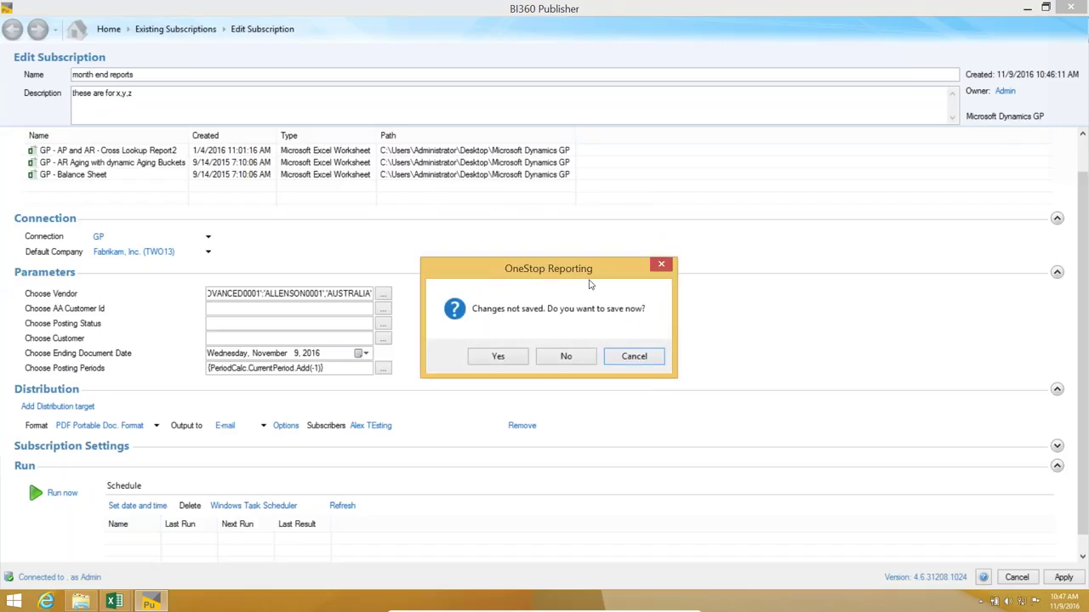
pyautogui.press('Return')
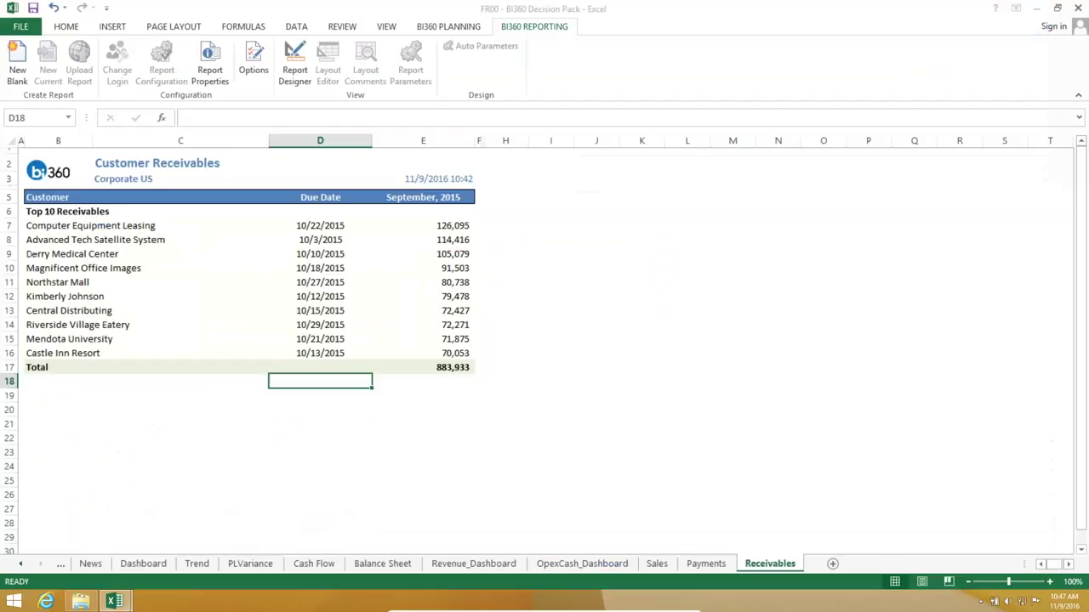
# - Launch BI360 Composer via a Start search for 'com' with Microsoft Dynamics GP as integration model
pyautogui.click(433, 319)
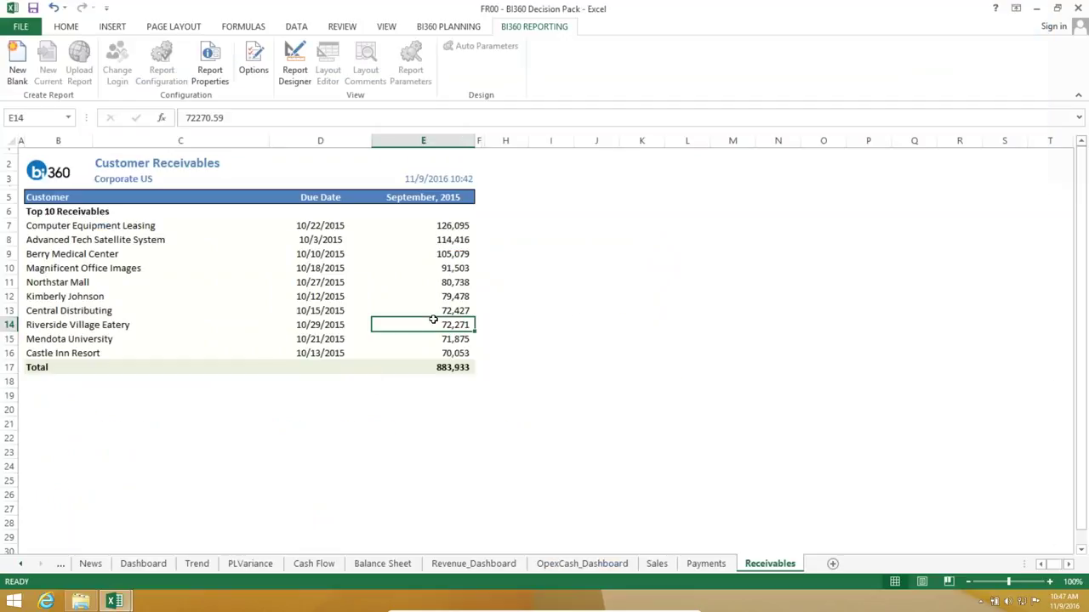
pyautogui.press('super')
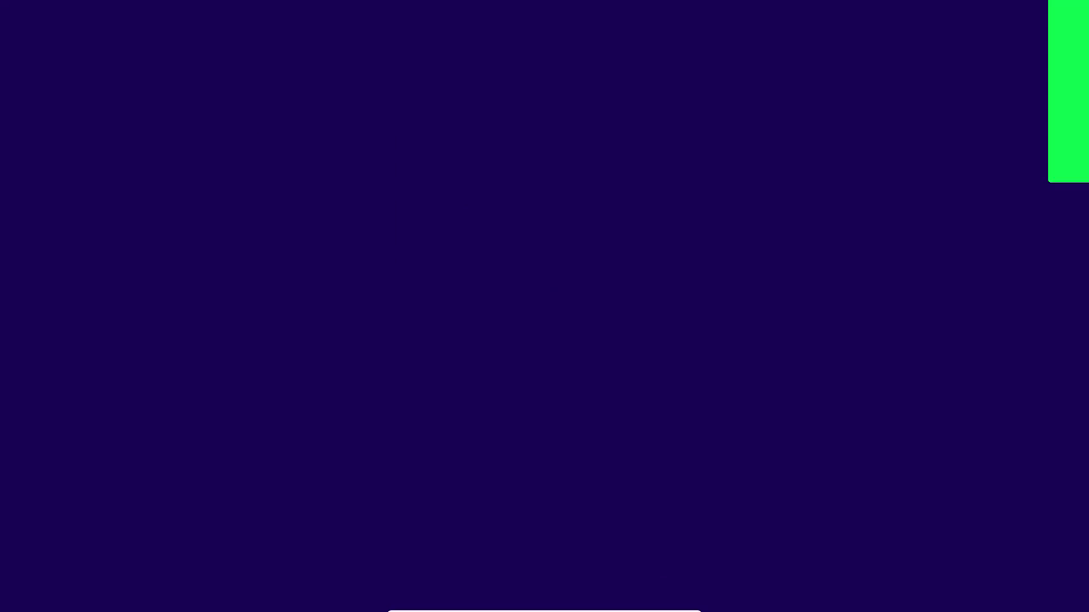
pyautogui.write('composer')
pyautogui.press('Return')
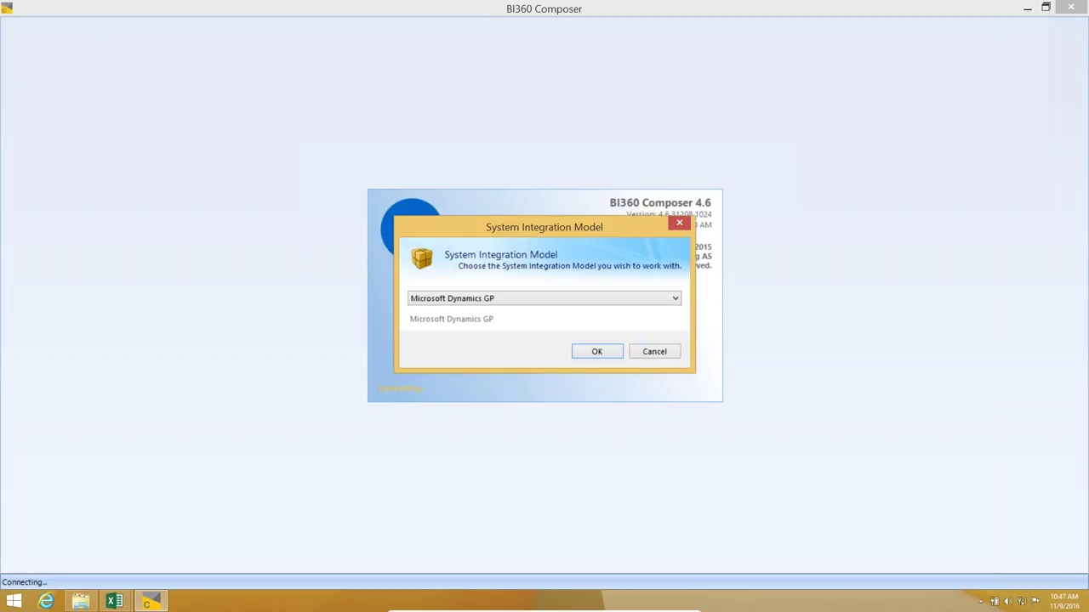
pyautogui.press('Return')
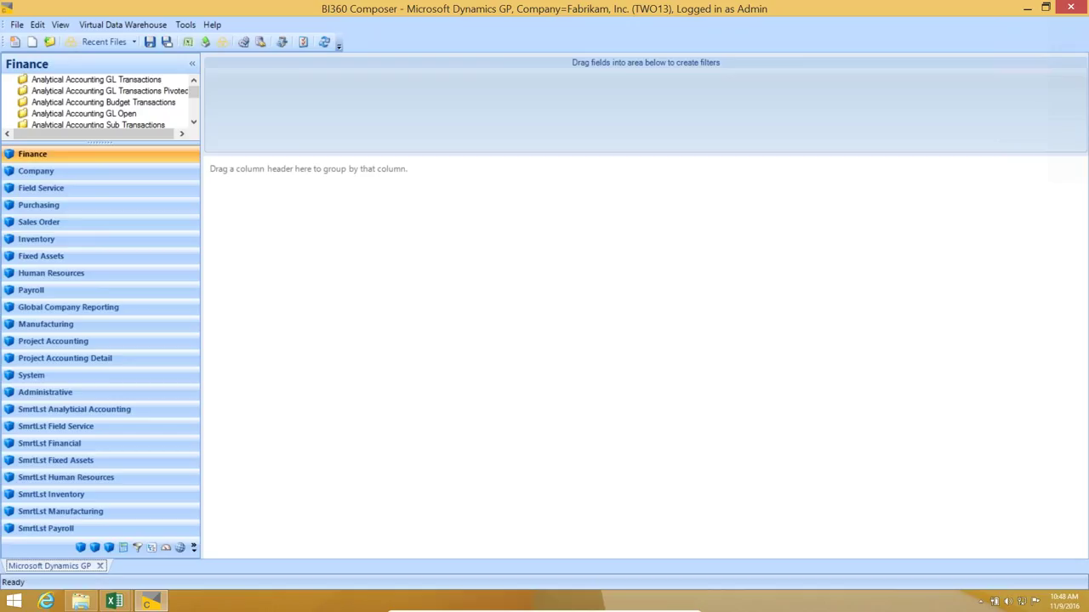
# - In the Purchasing module, add Vendor w Name from Payables Transactions to the query
pyautogui.click(67, 207)
pyautogui.moveTo(120, 244); pyautogui.dragTo(120, 280)
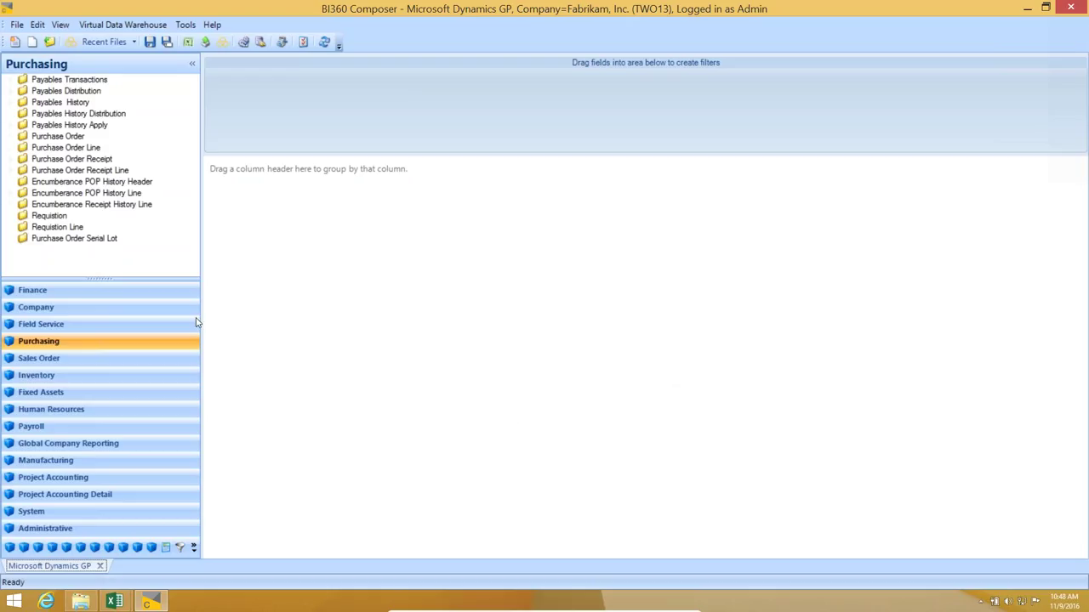
pyautogui.click(10, 79)
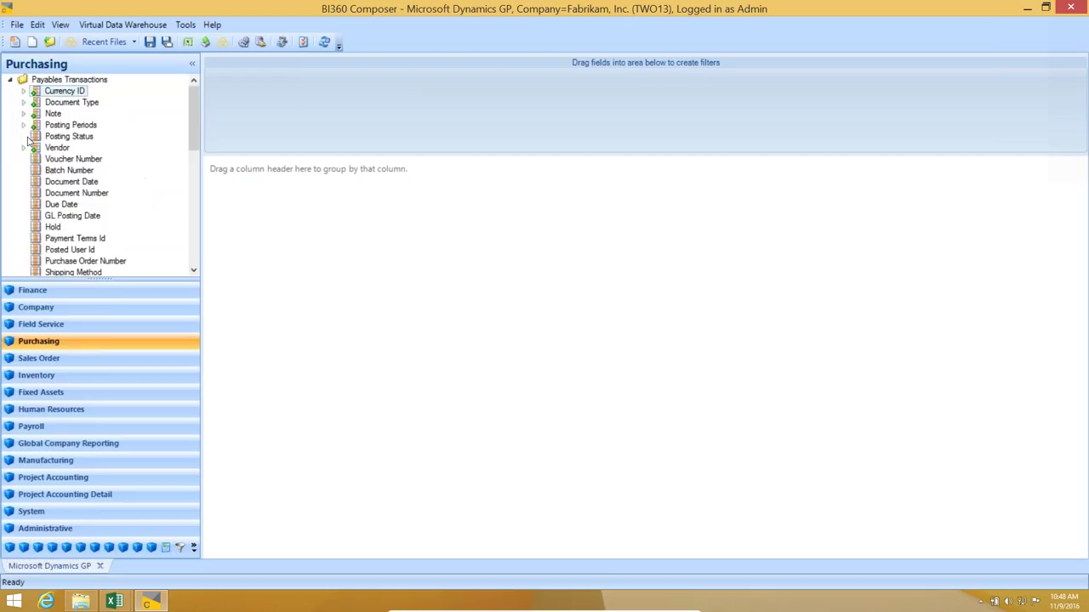
pyautogui.click(32, 150)
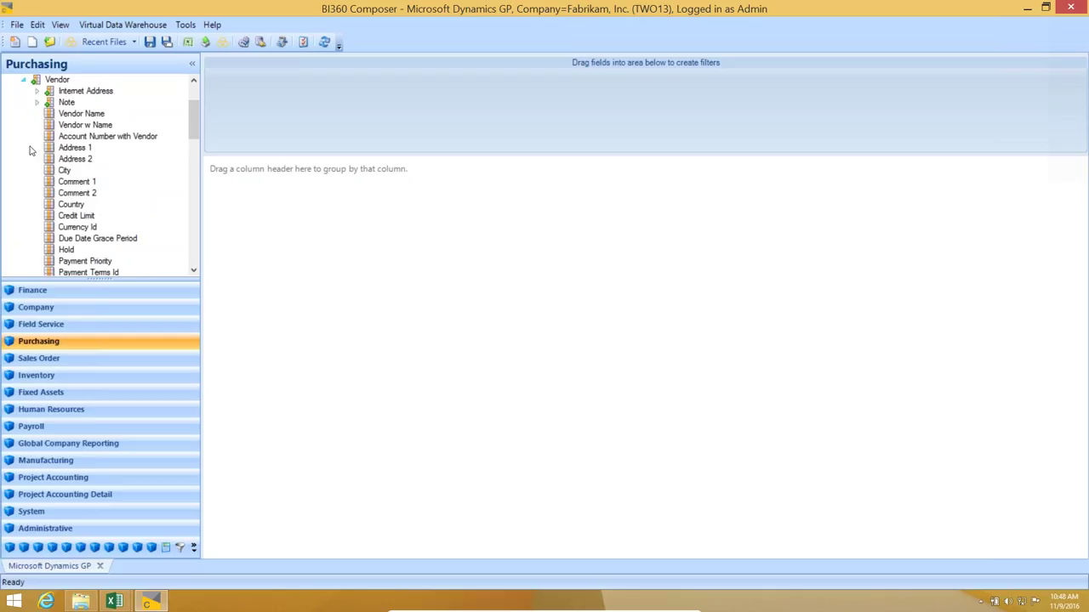
pyautogui.doubleClick(72, 126)
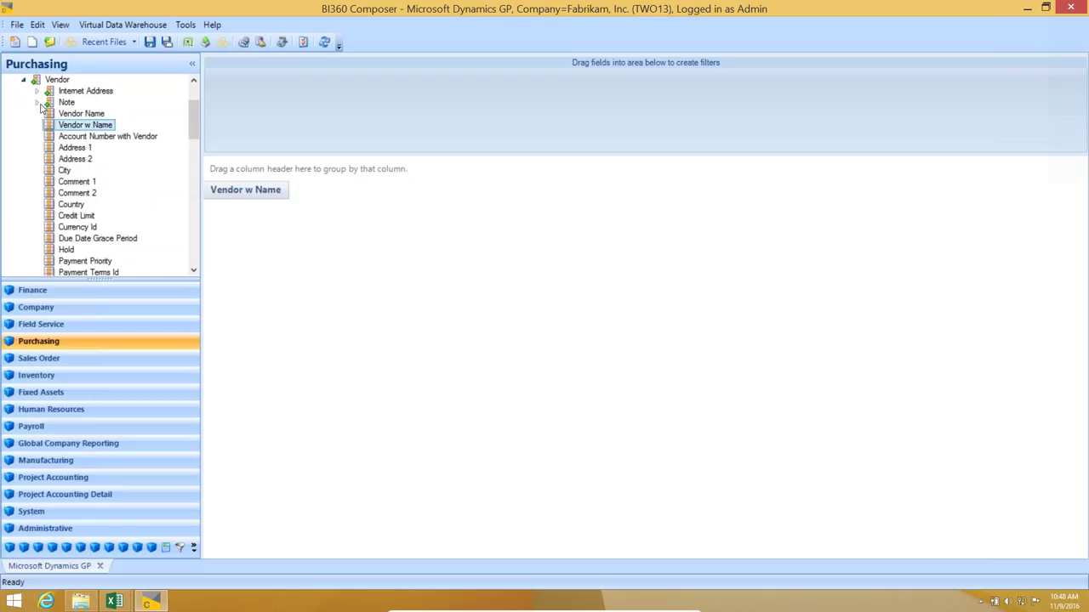
pyautogui.click(23, 80)
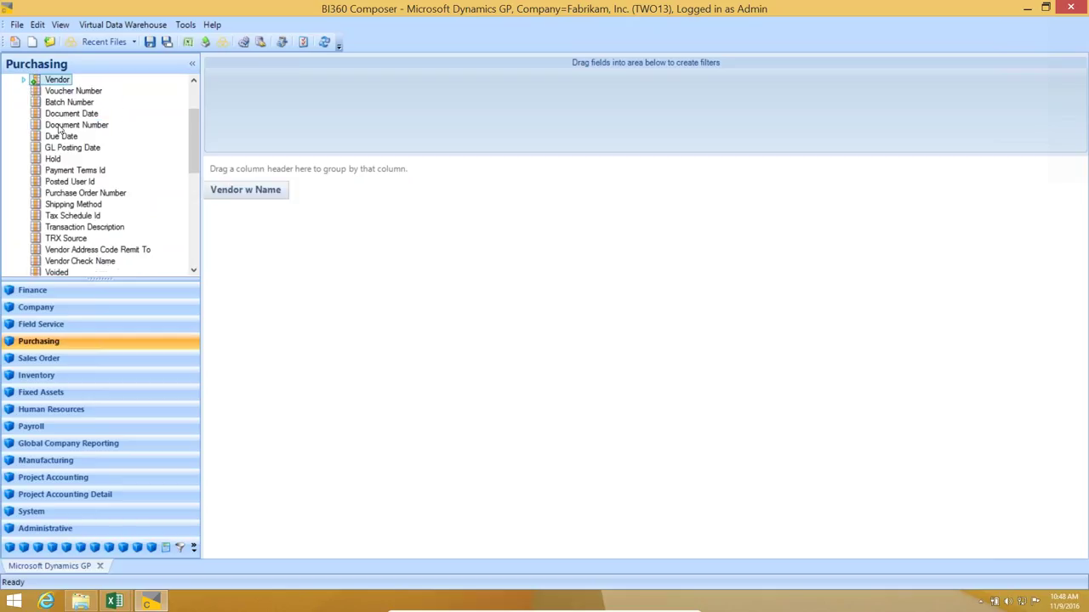
# - Add Document Date, Document Number, Due Date, Document Amount and PeriodEnd, then refresh to 755 rows
pyautogui.doubleClick(66, 117)
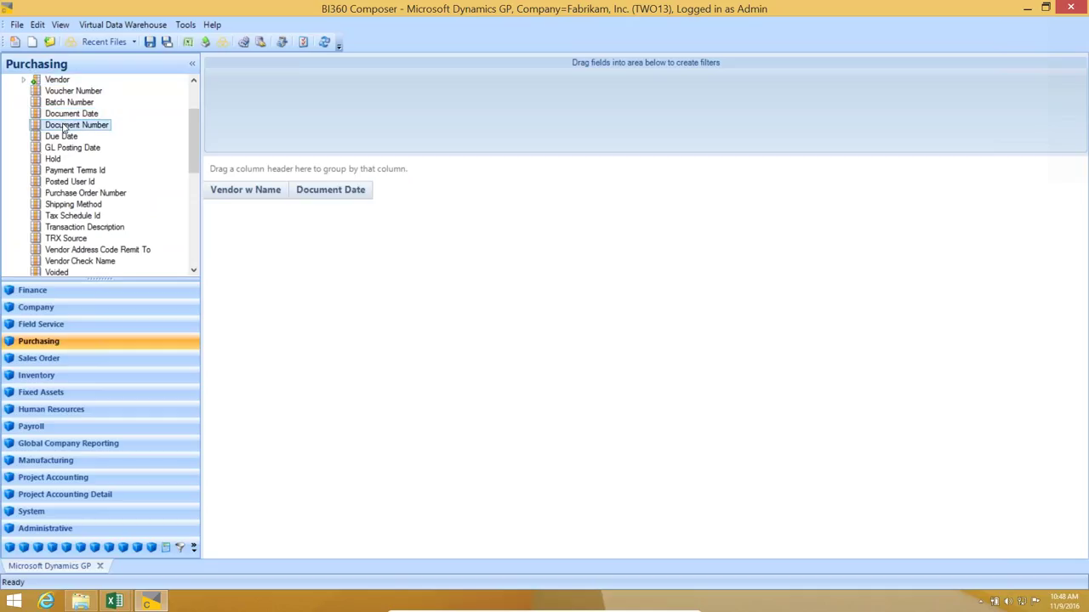
pyautogui.doubleClick(66, 126)
pyautogui.doubleClick(61, 137)
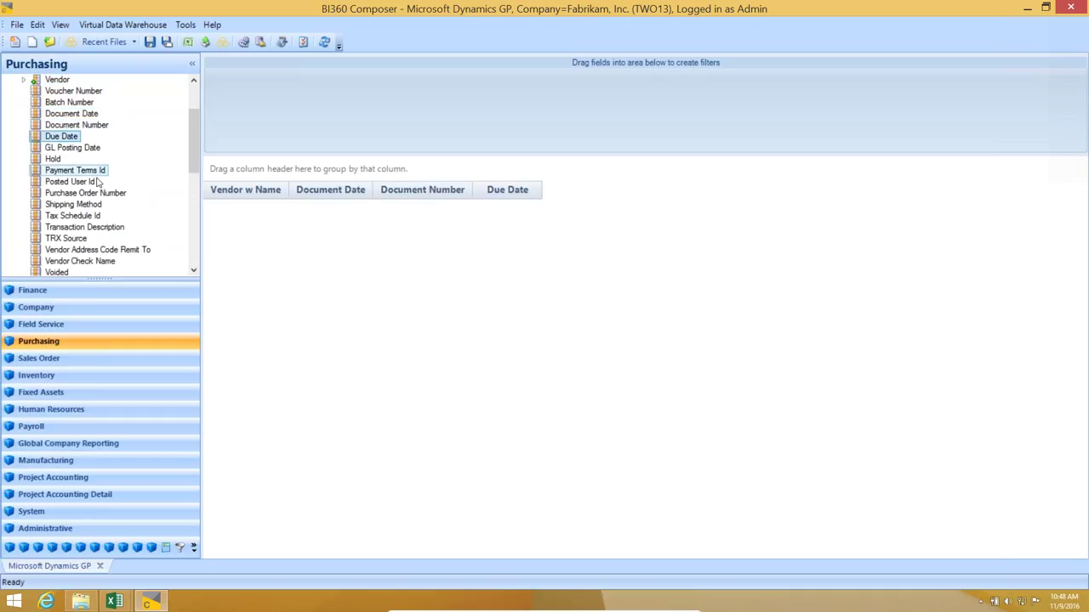
pyautogui.scroll(-2, 97, 178)
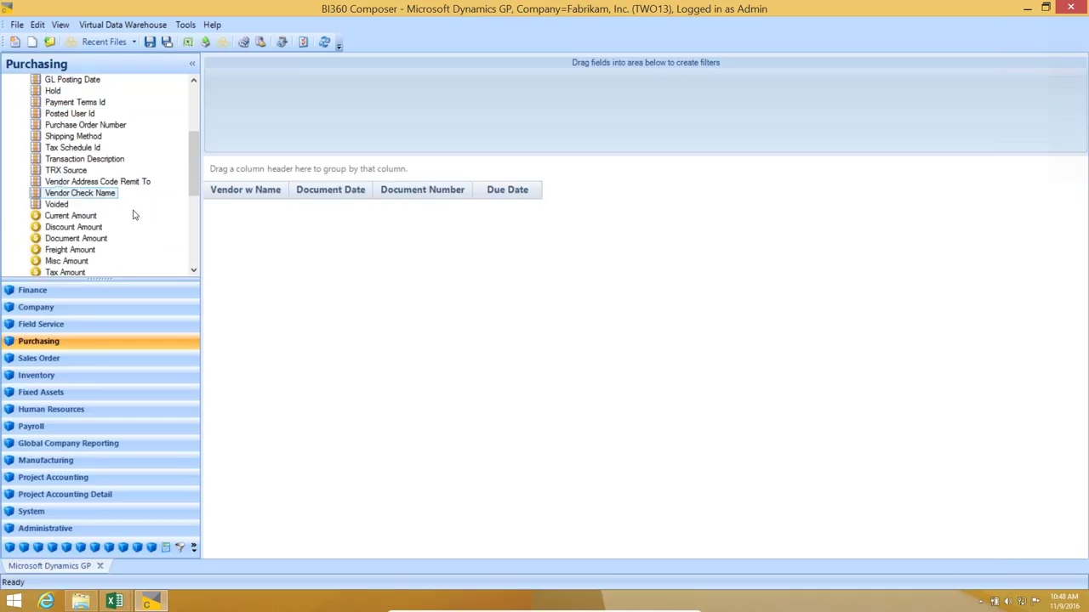
pyautogui.doubleClick(86, 241)
pyautogui.scroll(4, 87, 241)
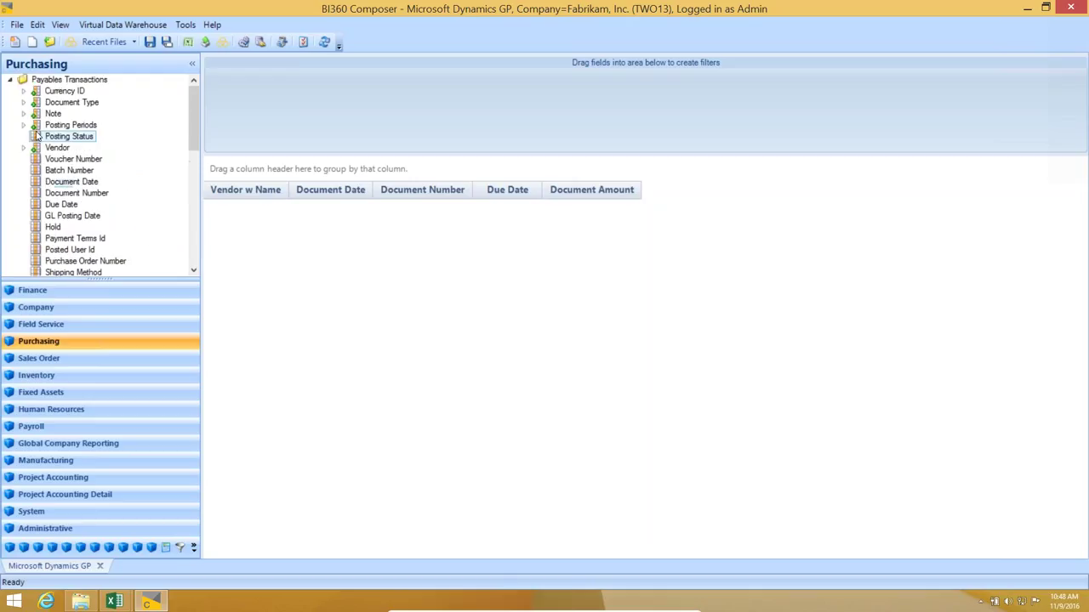
pyautogui.click(23, 125)
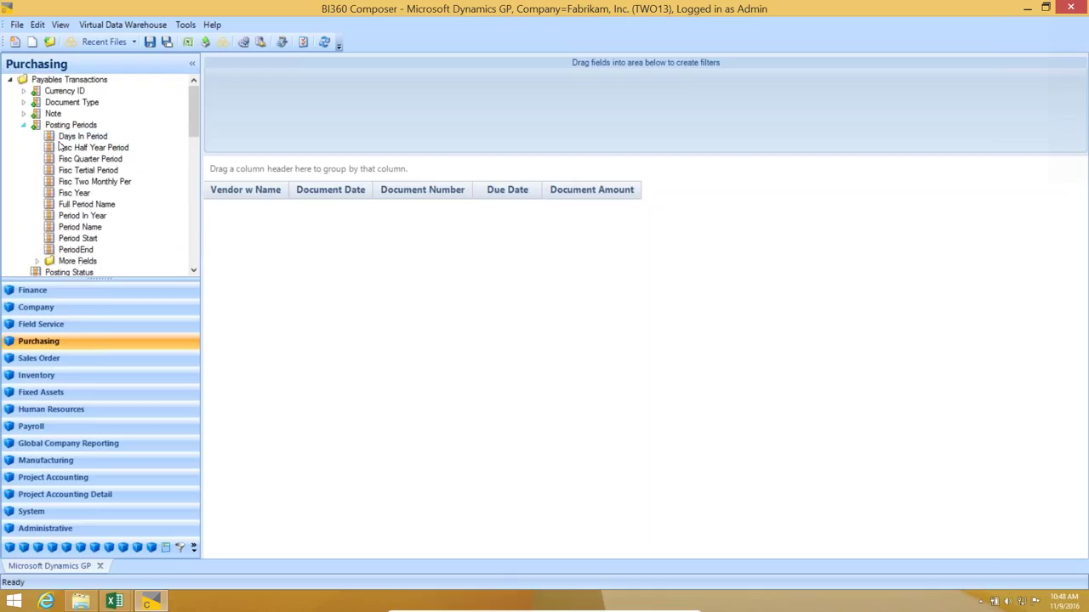
pyautogui.doubleClick(66, 251)
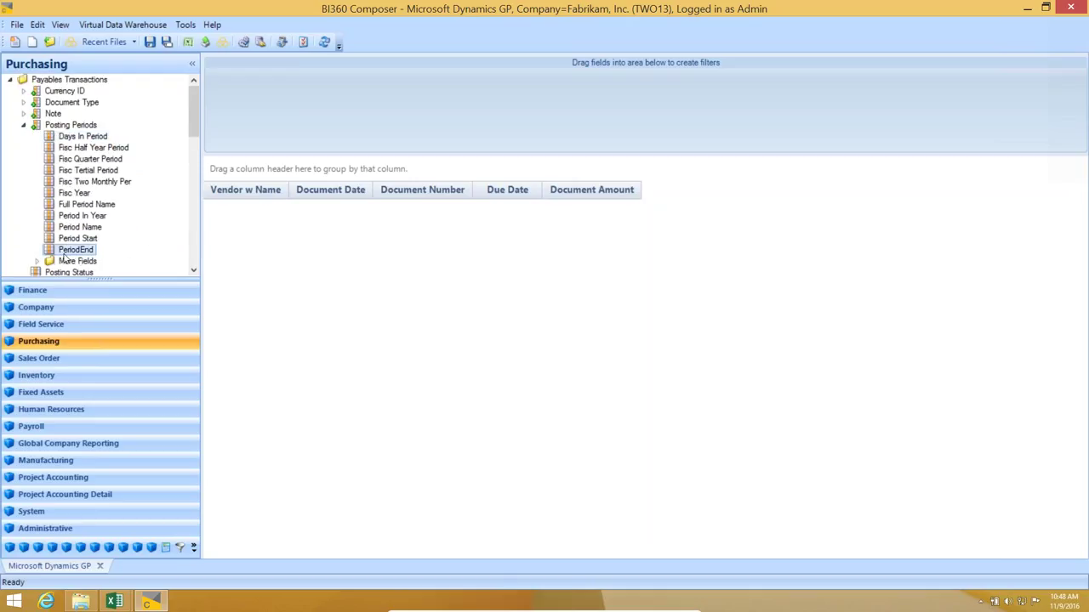
pyautogui.click(325, 43)
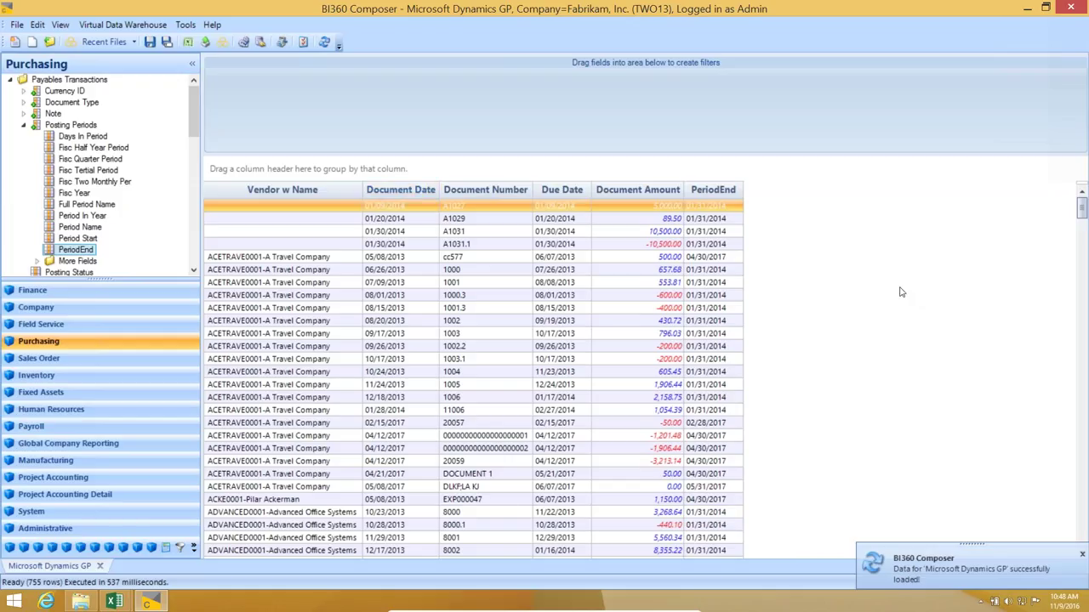
# - Sort the payables rows by PeriodEnd and rearrange the grid layout
pyautogui.scroll(-3, 735, 263)
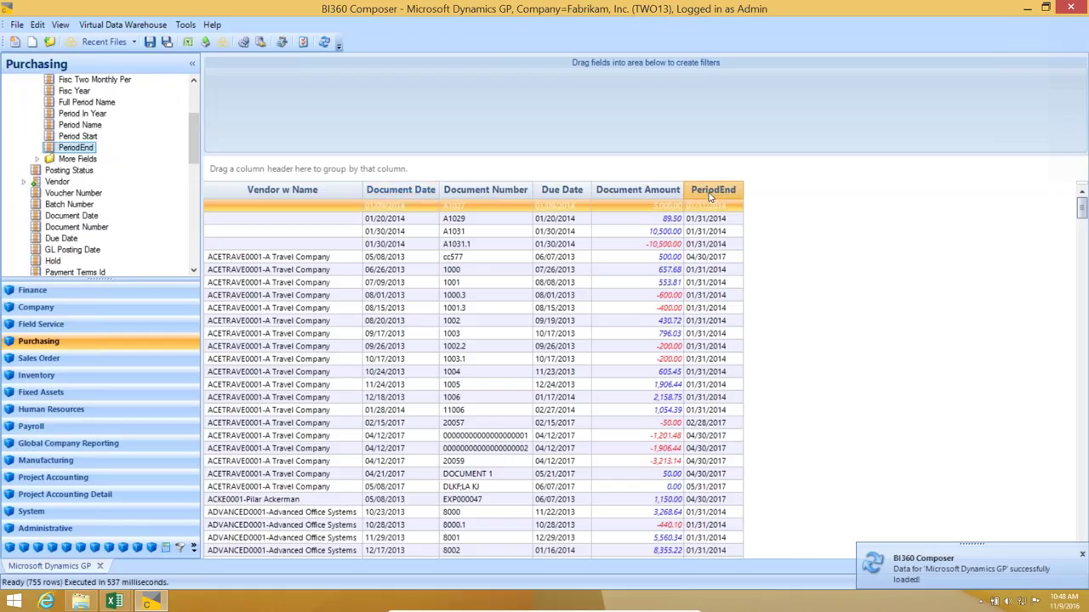
pyautogui.click(710, 191)
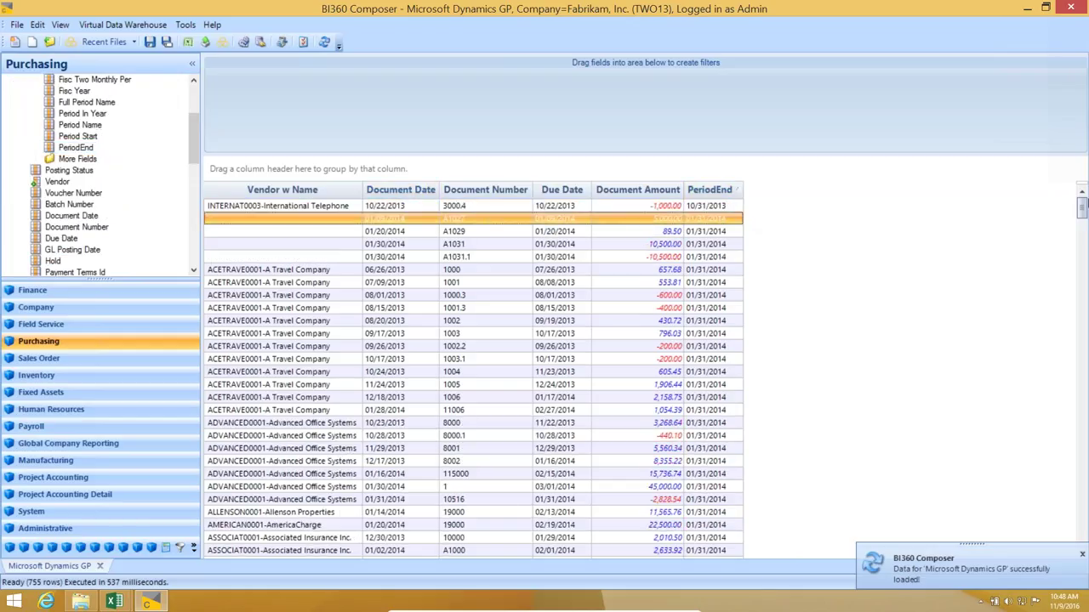
pyautogui.moveTo(1081, 293); pyautogui.dragTo(1055, 606)
pyautogui.click(1082, 384)
pyautogui.moveTo(1082, 384); pyautogui.dragTo(1046, 544)
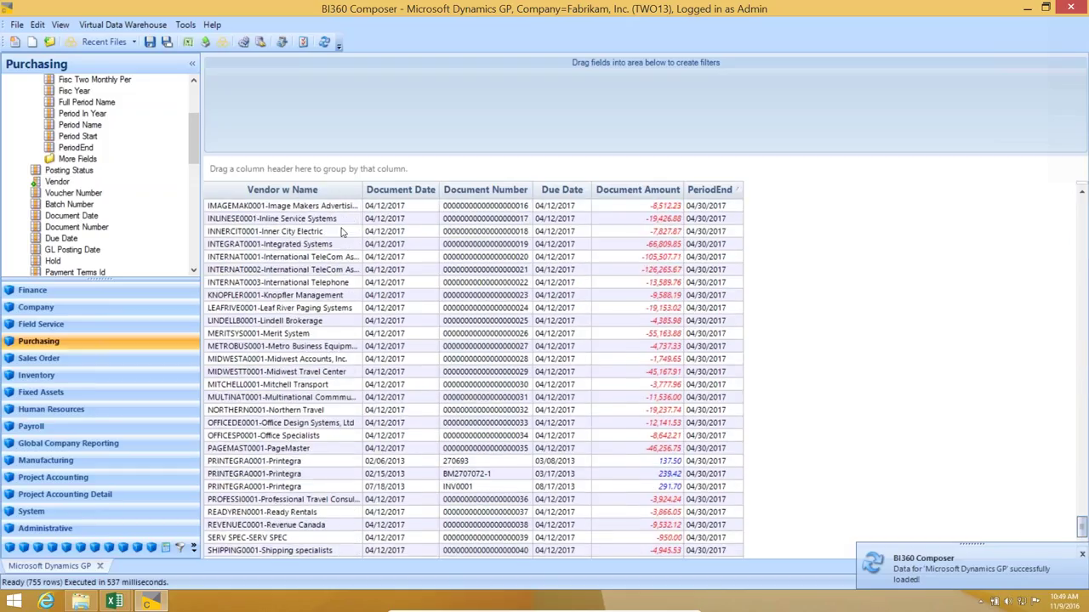
pyautogui.moveTo(194, 149); pyautogui.dragTo(193, 119)
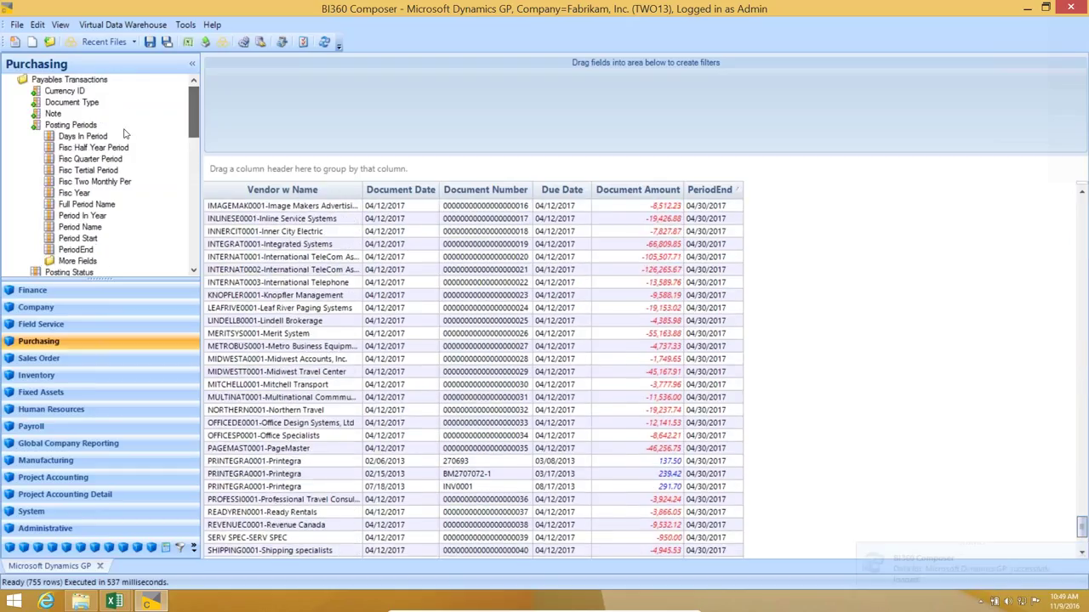
pyautogui.moveTo(70, 126); pyautogui.dragTo(317, 128)
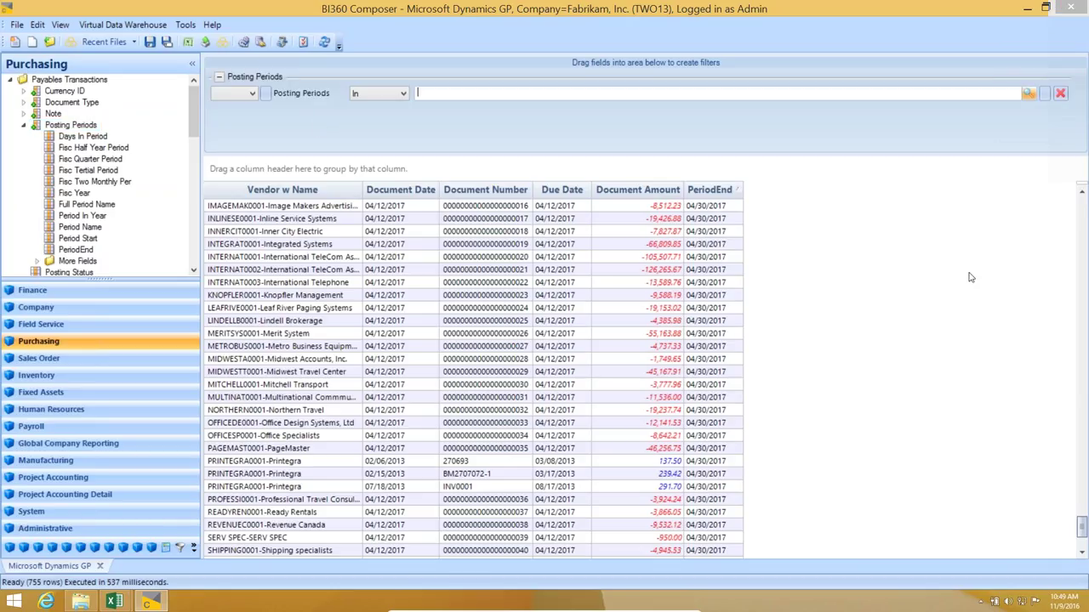
# - Filter Posting Periods to 201401:201404 and pivot amounts into PeriodEnd columns with totals
pyautogui.click(1029, 92)
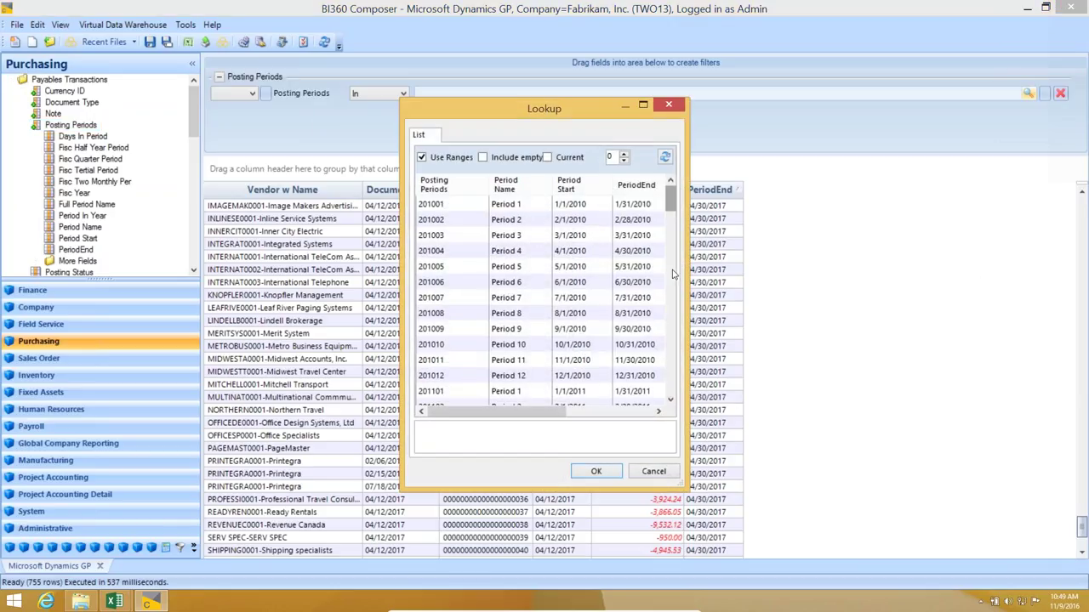
pyautogui.moveTo(672, 199); pyautogui.dragTo(668, 285)
pyautogui.moveTo(581, 237); pyautogui.dragTo(581, 281)
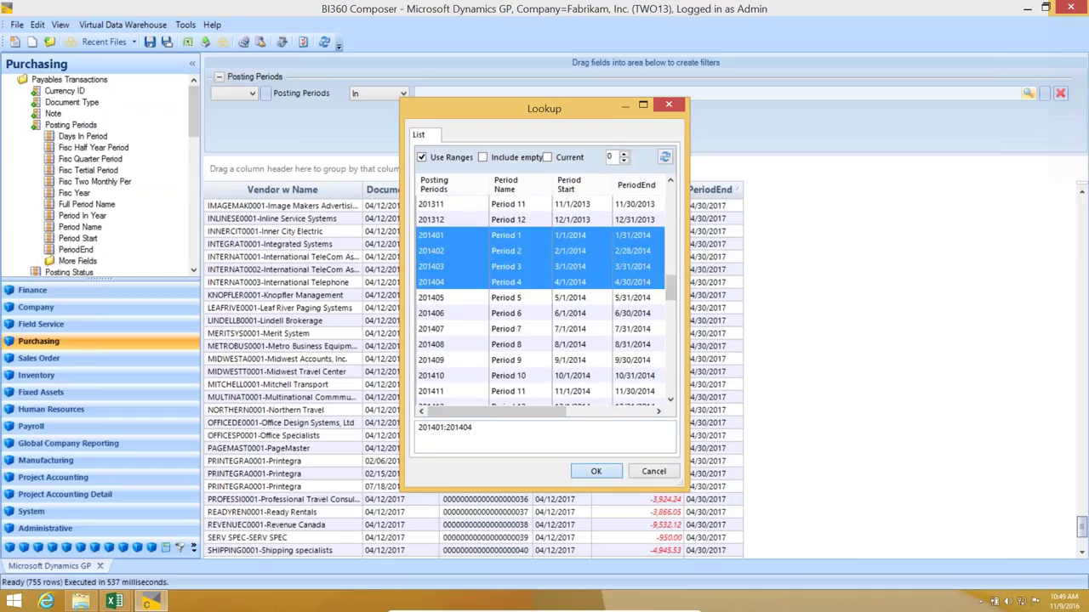
pyautogui.click(595, 471)
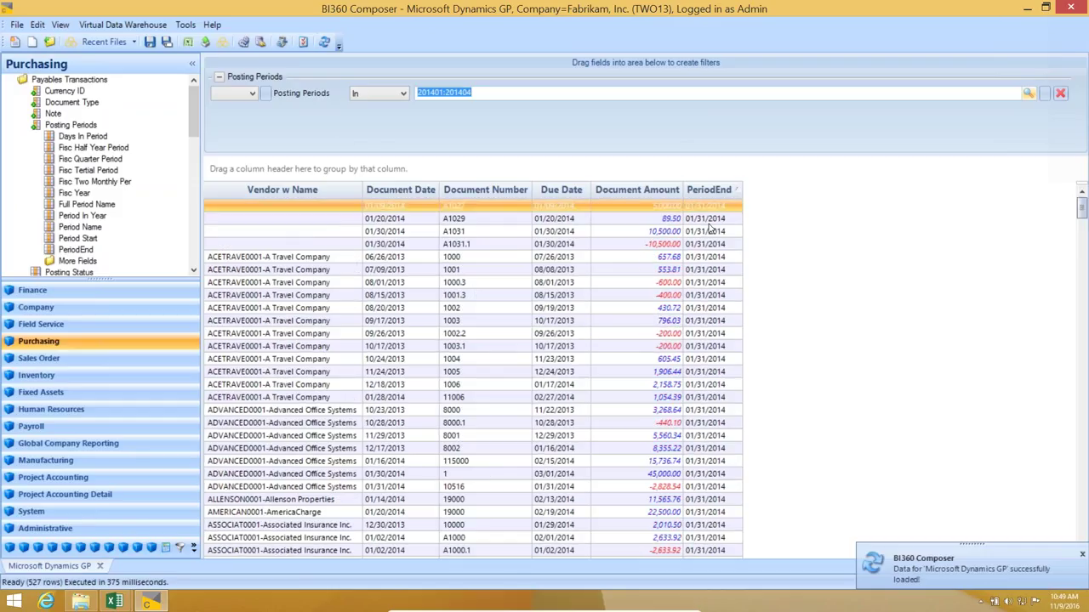
pyautogui.rightClick(711, 190)
pyautogui.click(774, 266)
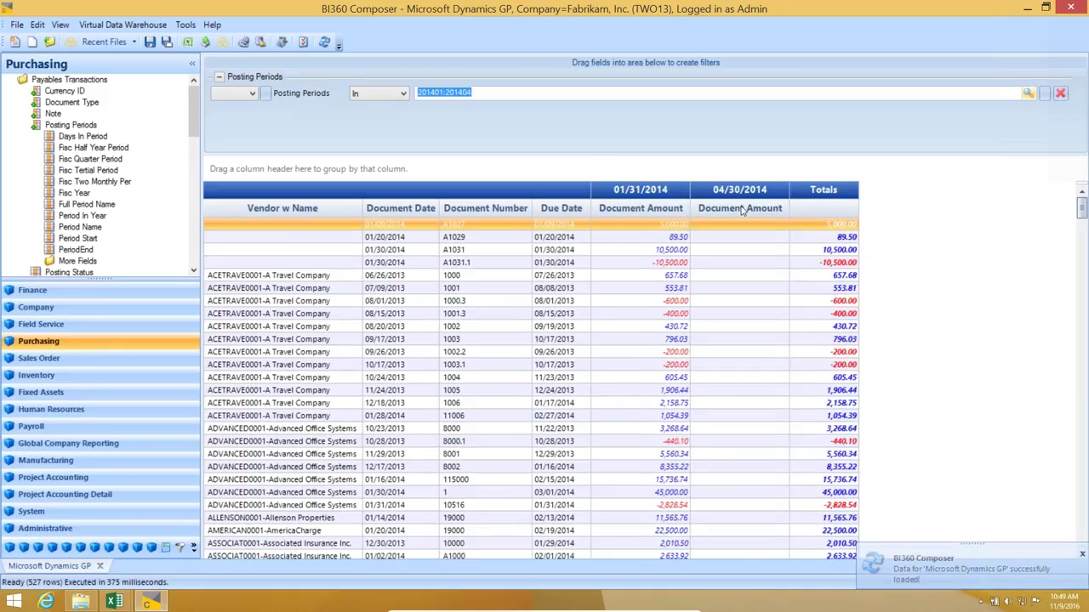
# - Extend the posting period range to 201401:201407 and rerun the query
pyautogui.click(492, 92)
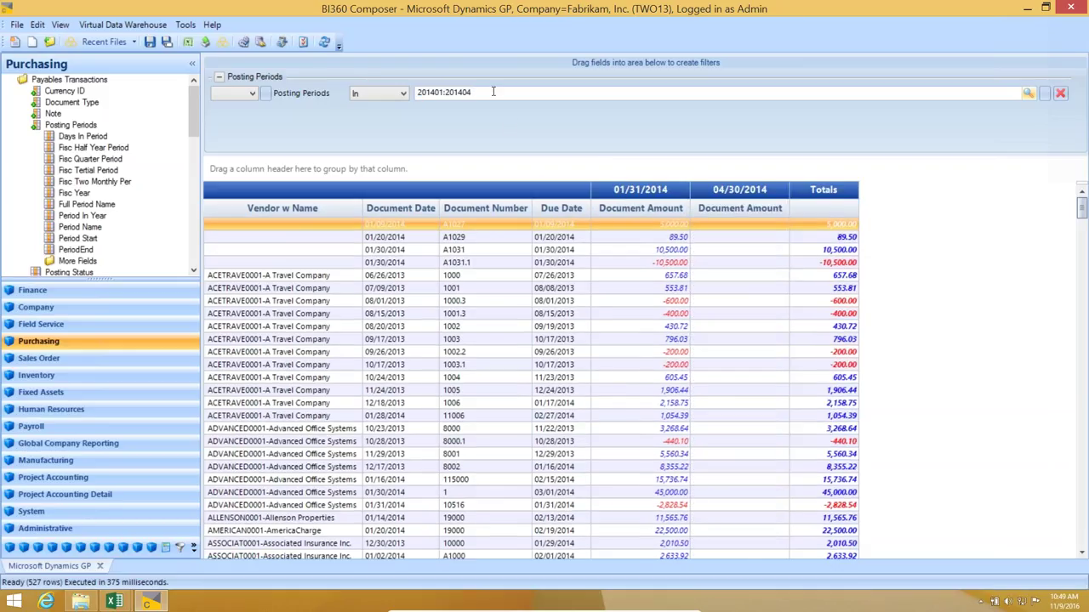
pyautogui.press('BackSpace')
pyautogui.write('7')
pyautogui.click(324, 41)
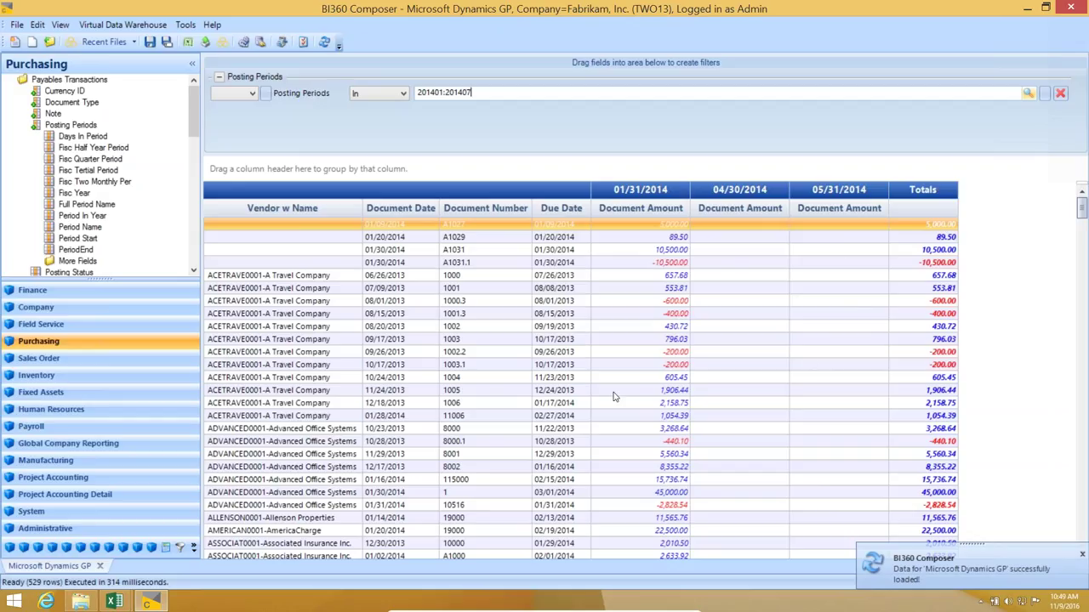
# - Group rows by vendor name, show row totals, then remove the grouping
pyautogui.moveTo(281, 209); pyautogui.dragTo(269, 160)
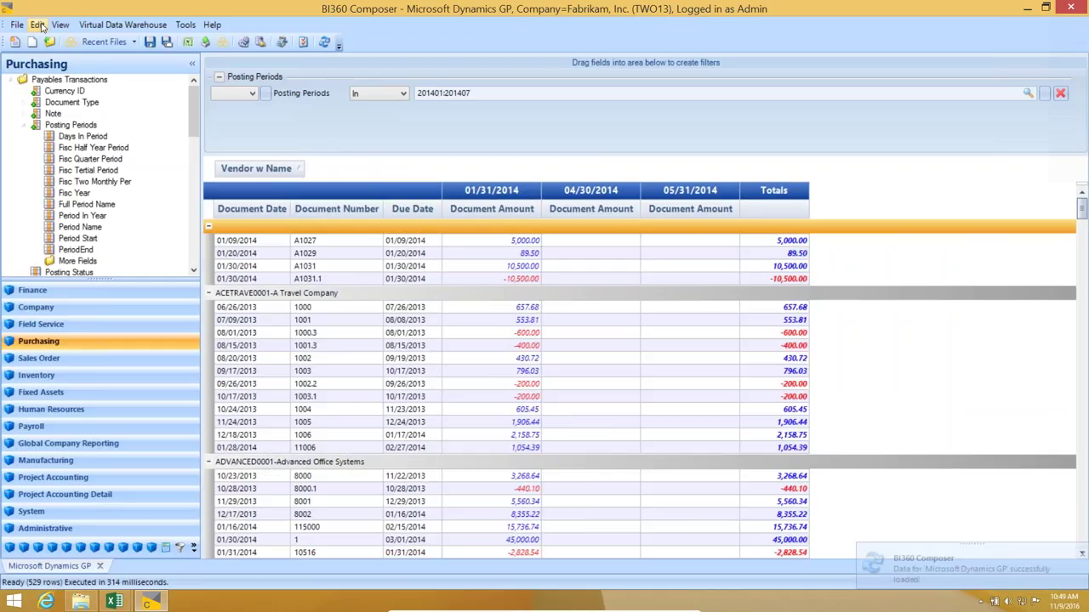
pyautogui.click(37, 24)
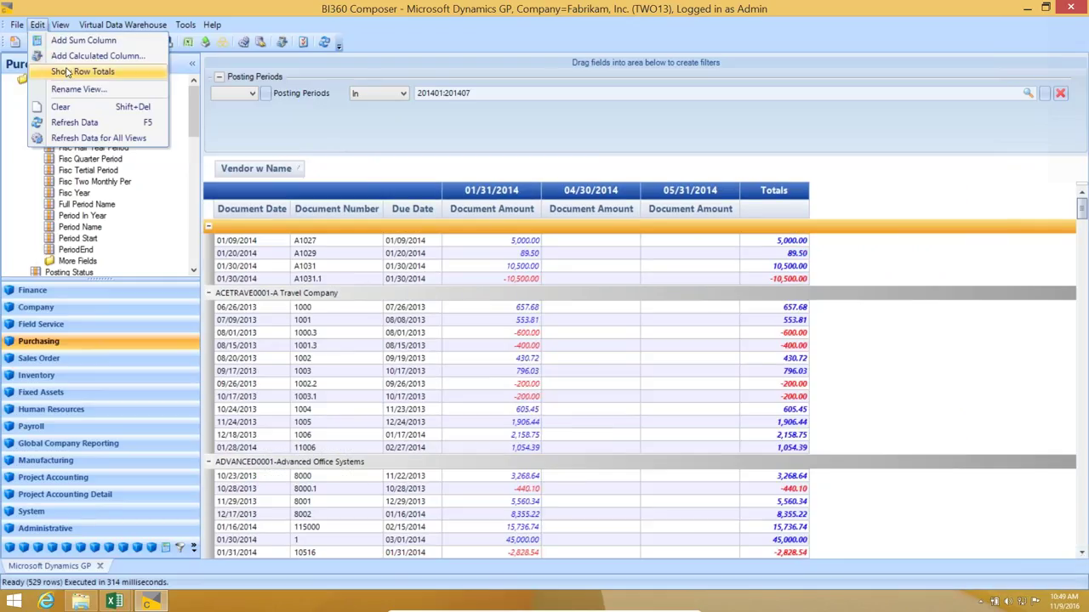
pyautogui.click(76, 72)
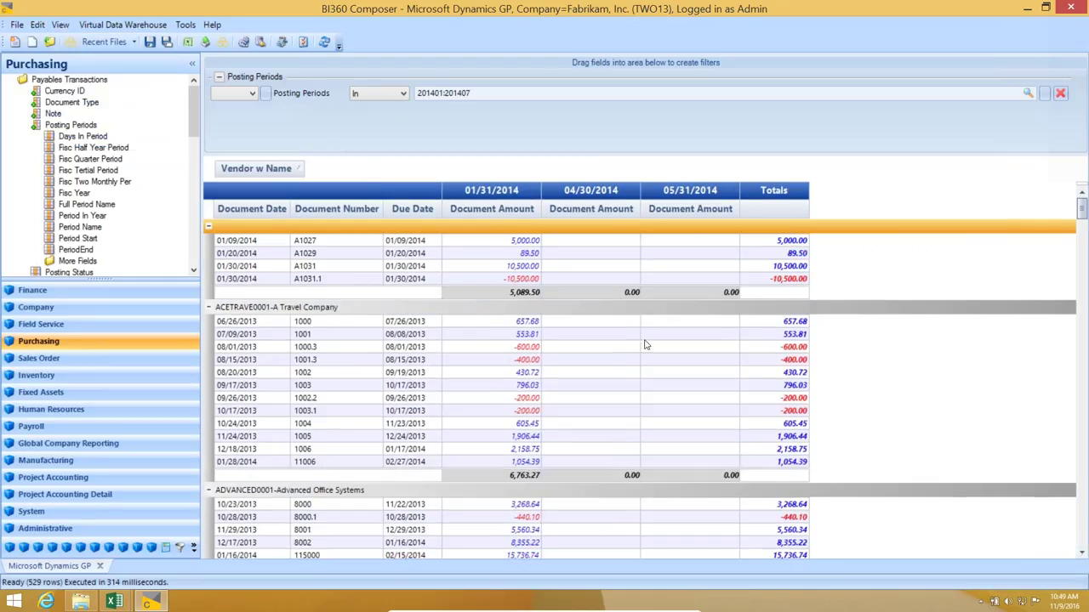
pyautogui.scroll(-5, 644, 349)
pyautogui.scroll(5, 510, 324)
pyautogui.moveTo(248, 175); pyautogui.dragTo(408, 209)
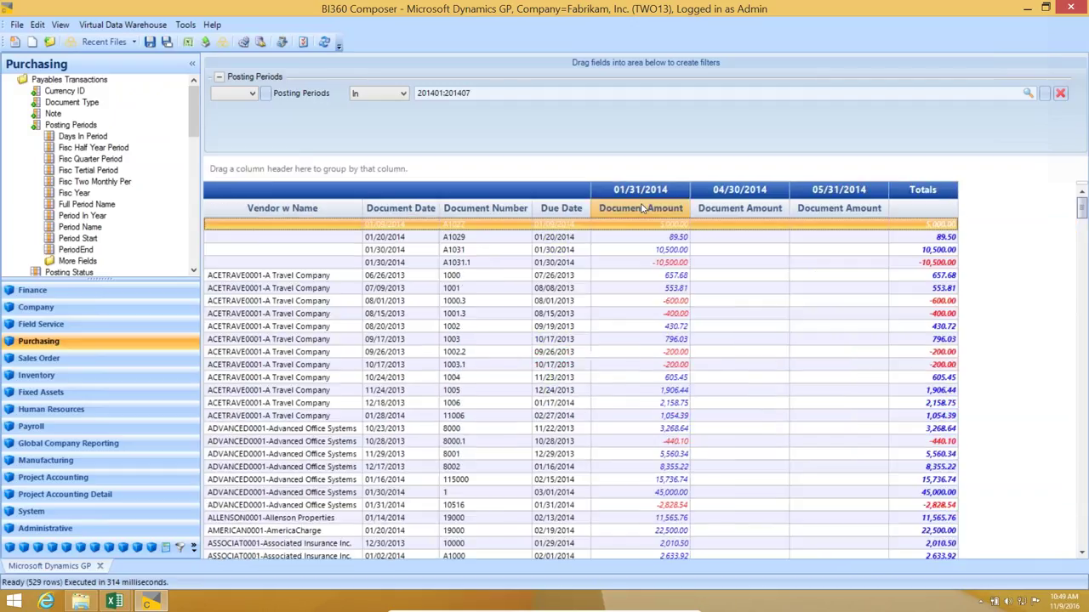
# - Flatten the period pivot into field columns, delete the Totals column and collapse Posting Periods
pyautogui.rightClick(651, 205)
pyautogui.click(698, 279)
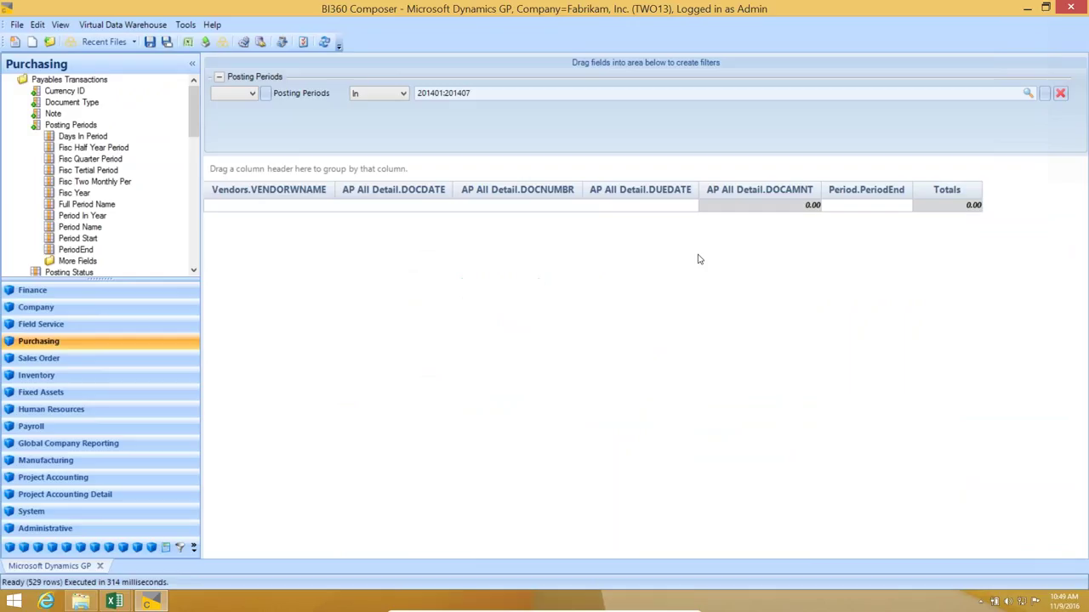
pyautogui.rightClick(787, 194)
pyautogui.click(803, 269)
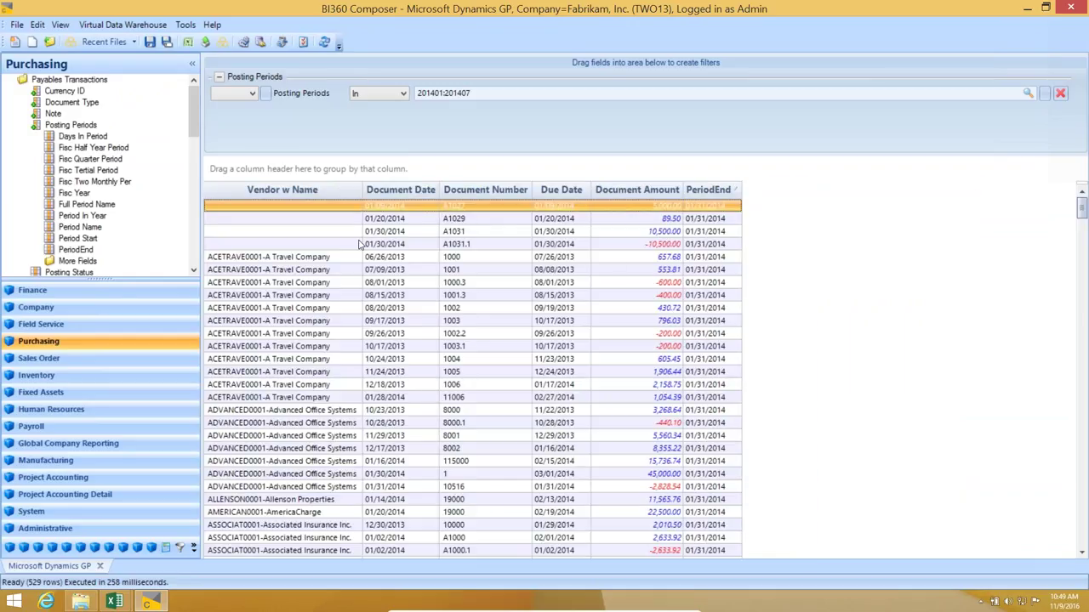
pyautogui.click(83, 133)
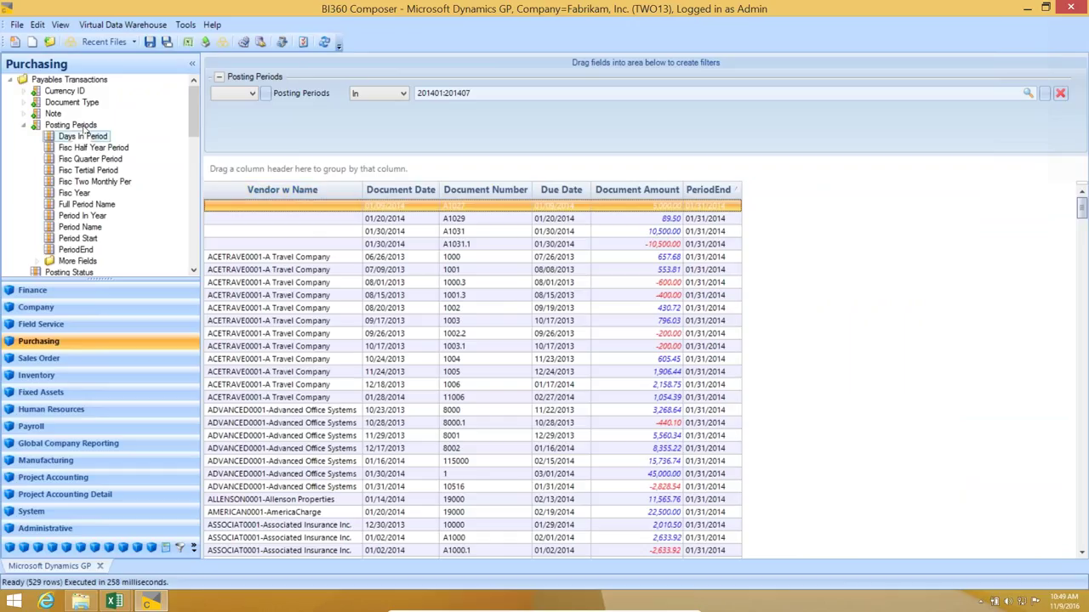
pyautogui.click(23, 125)
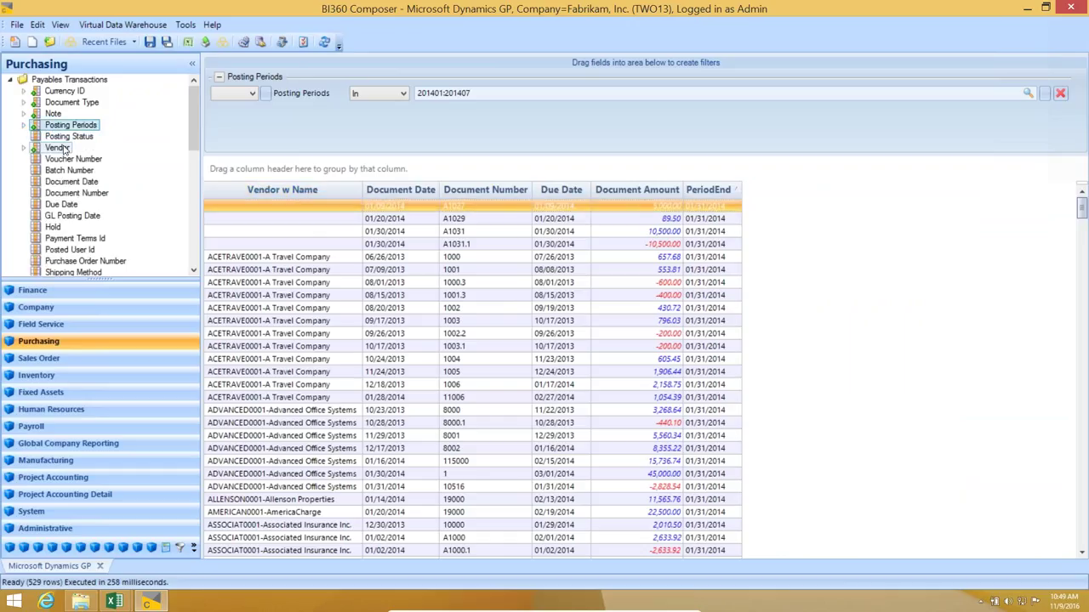
# - Filter the query to vendors ACETRAVE0001, ADVANCED0001 and AMERICAN0001 and refresh the data
pyautogui.doubleClick(57, 148)
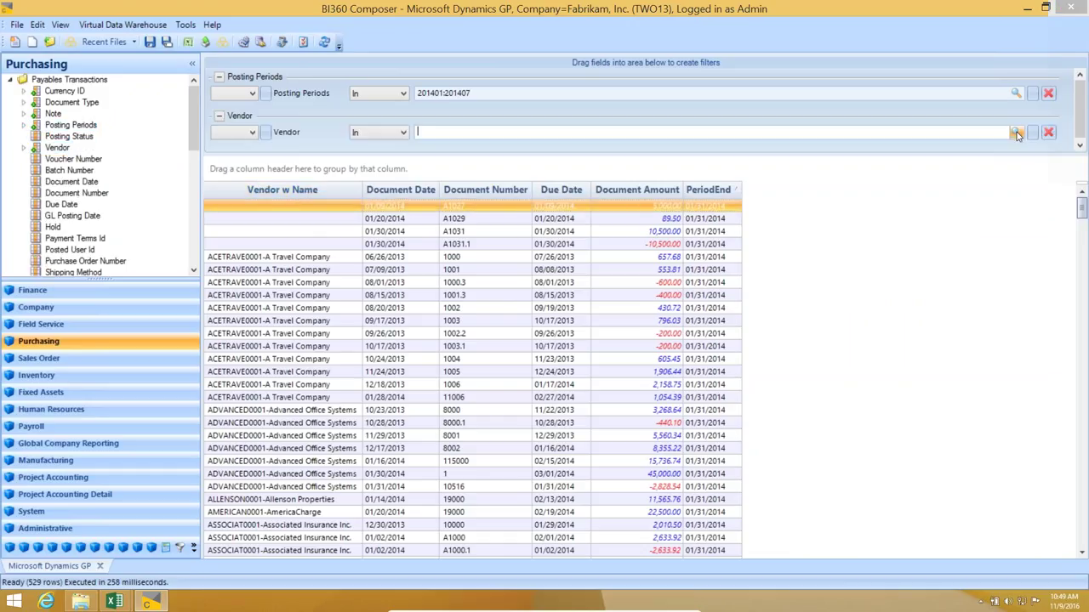
pyautogui.click(1016, 134)
pyautogui.keyDown('ctrl'); pyautogui.click(502, 257); pyautogui.keyUp('ctrl')
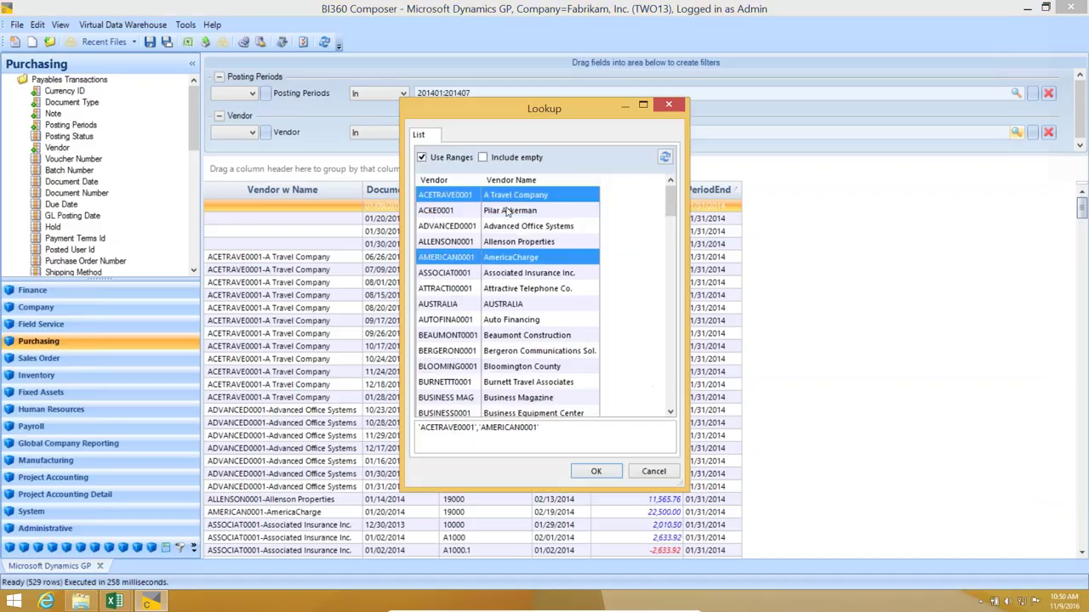
pyautogui.keyDown('ctrl'); pyautogui.click(506, 226); pyautogui.keyUp('ctrl')
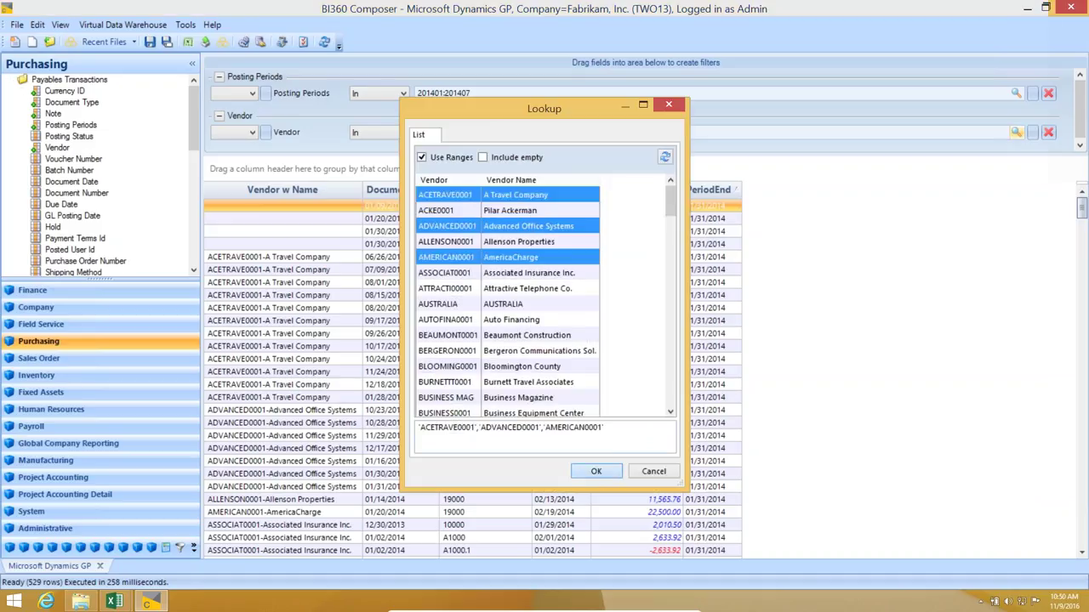
pyautogui.press('Return')
pyautogui.click(324, 42)
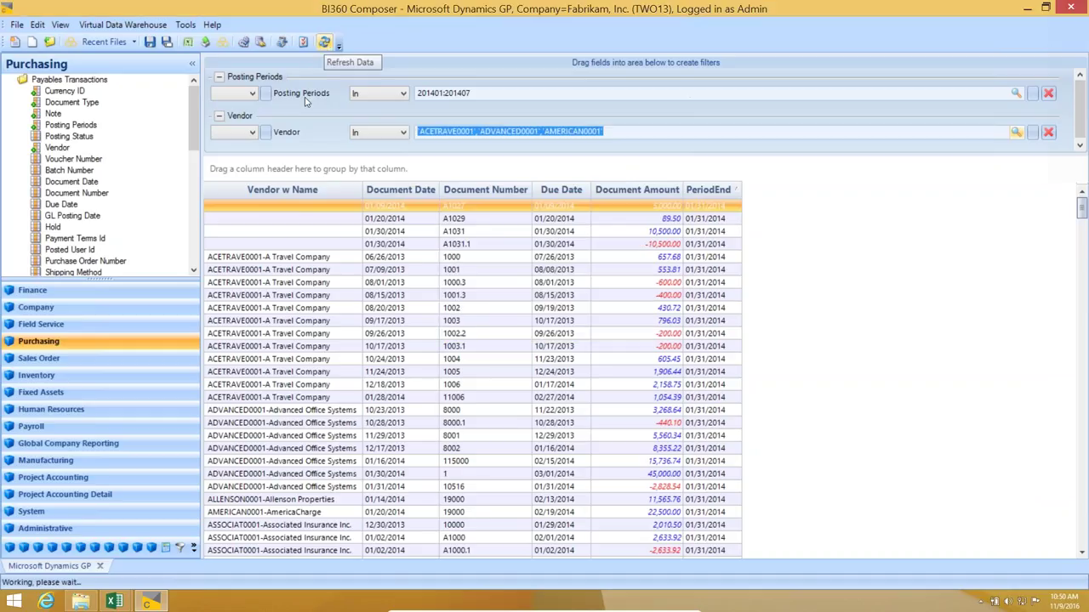
# - Pivot Document Amount into one column per vendor with Totals and autofit the vendor columns
pyautogui.rightClick(281, 190)
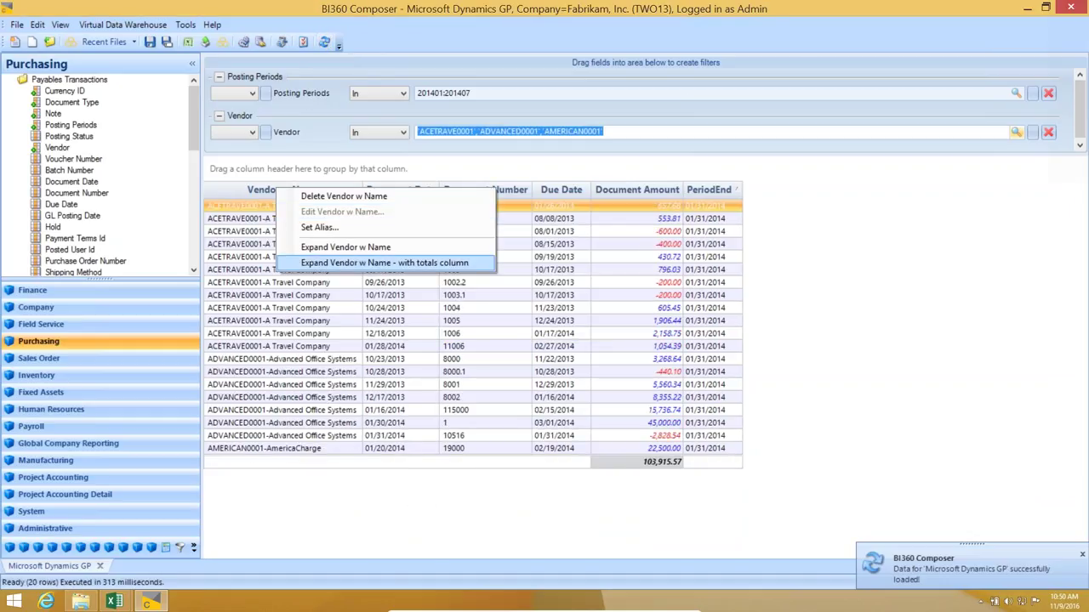
pyautogui.click(349, 263)
pyautogui.doubleClick(788, 197)
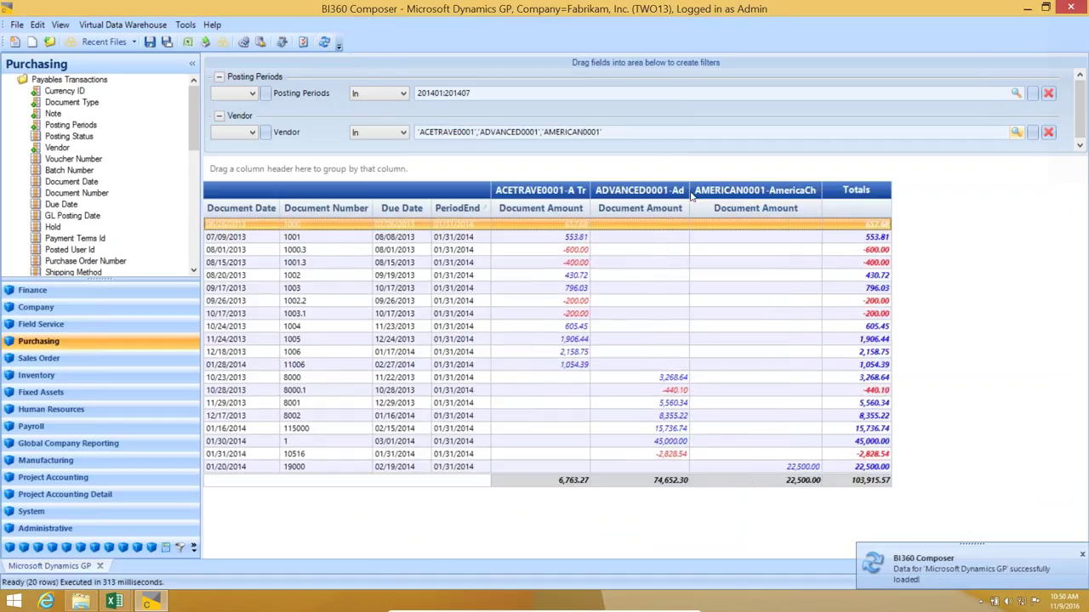
pyautogui.doubleClick(689, 197)
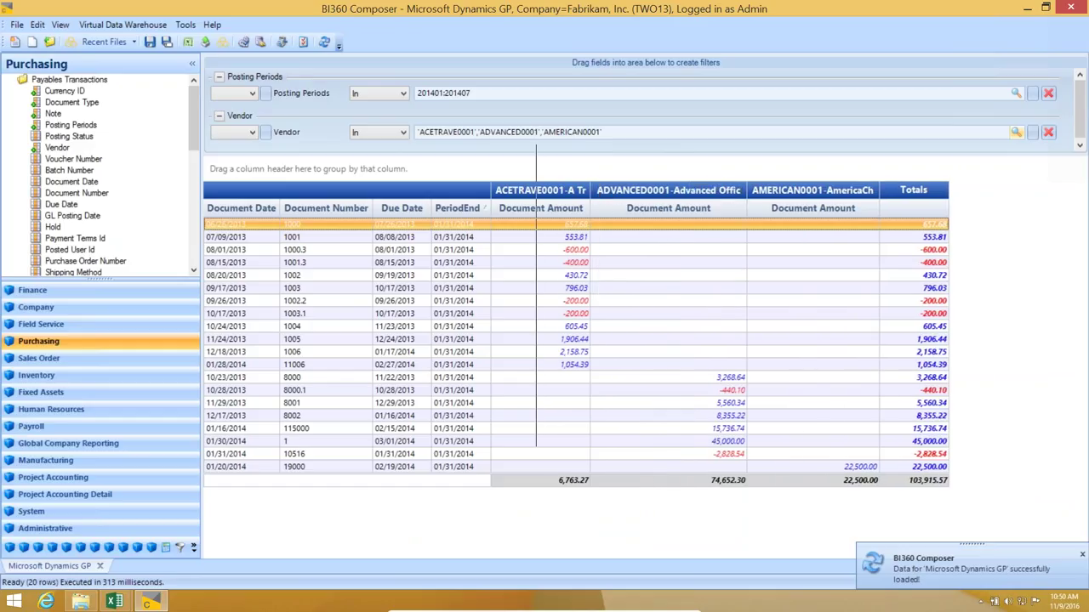
pyautogui.doubleClick(590, 197)
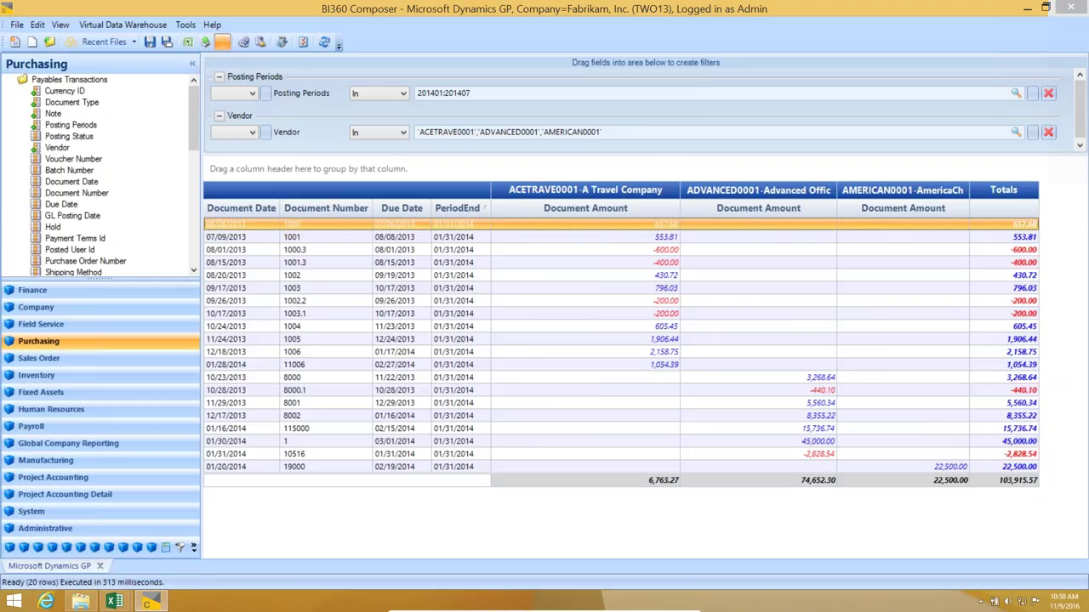
# - Export the query to a blank workbook with Posting Periods and Vendor parameters, and open it
pyautogui.click(222, 42)
pyautogui.click(600, 374)
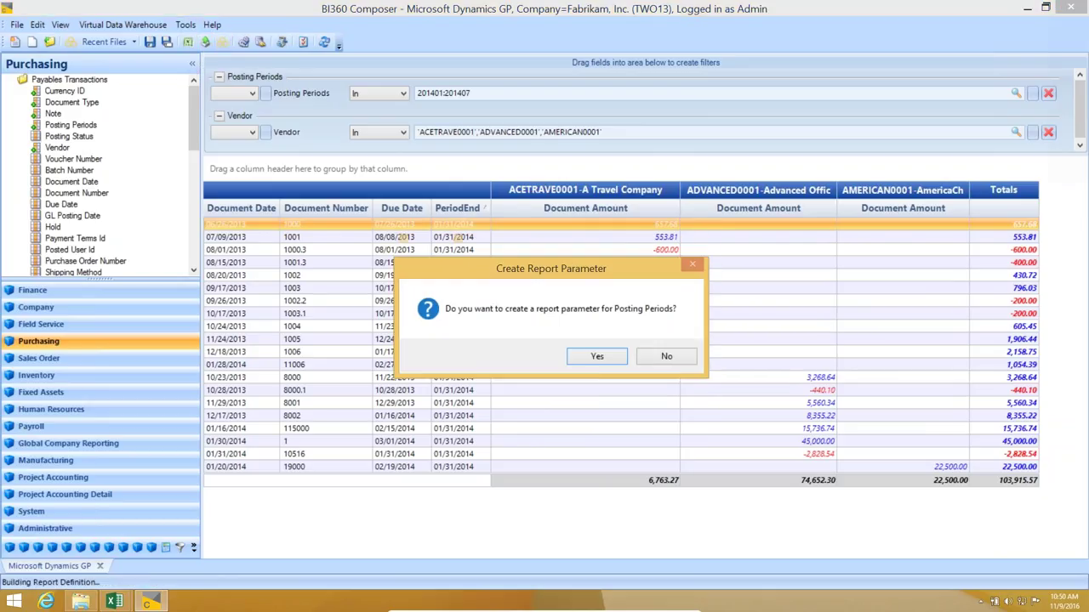
pyautogui.click(597, 357)
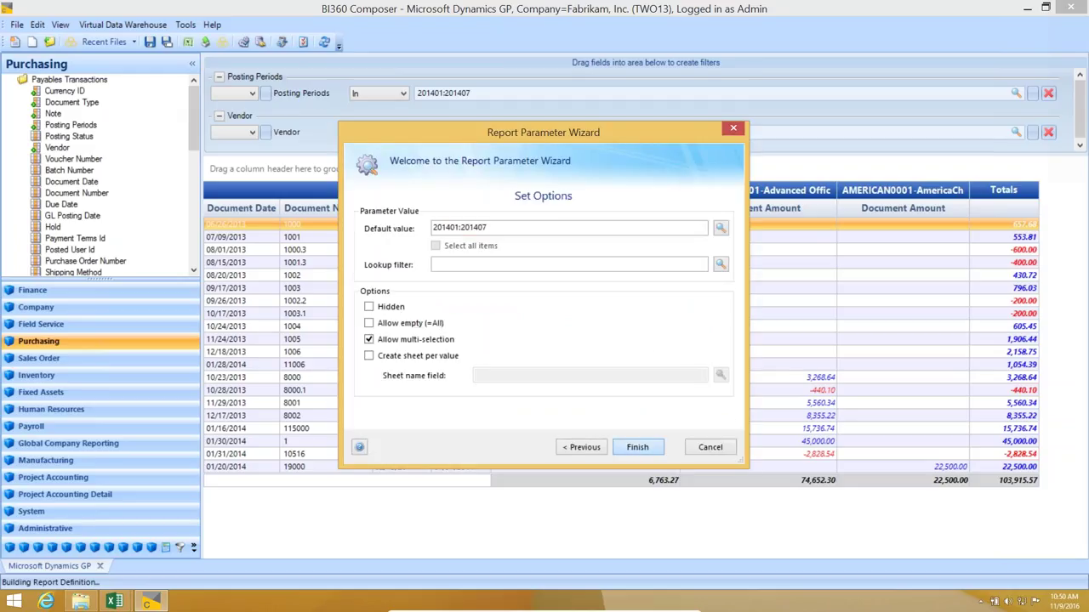
pyautogui.press('Return')
pyautogui.press('Return')
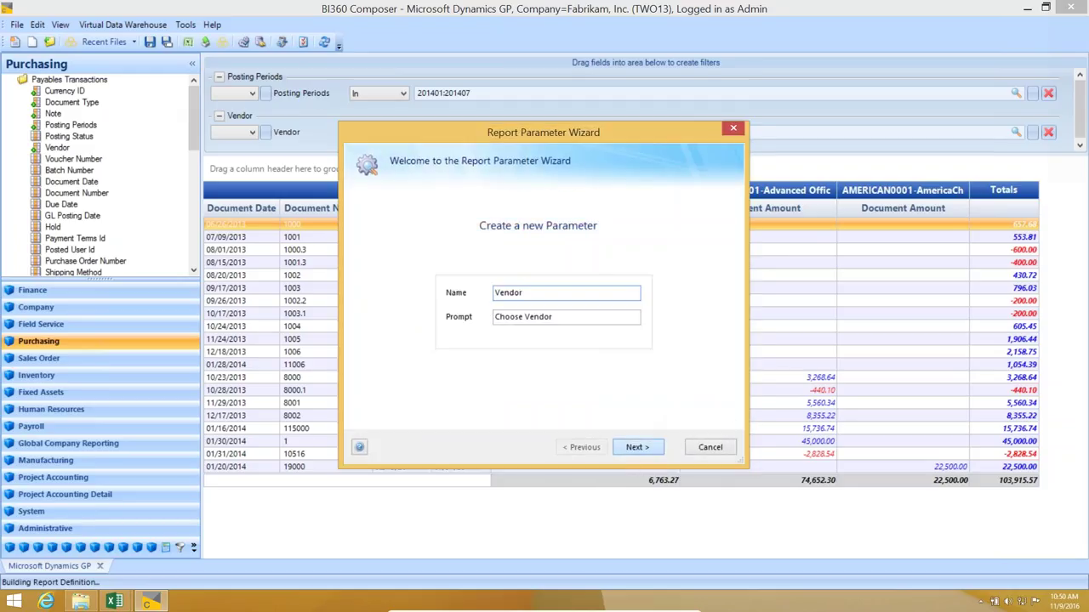
pyautogui.press('Return')
pyautogui.press('Return')
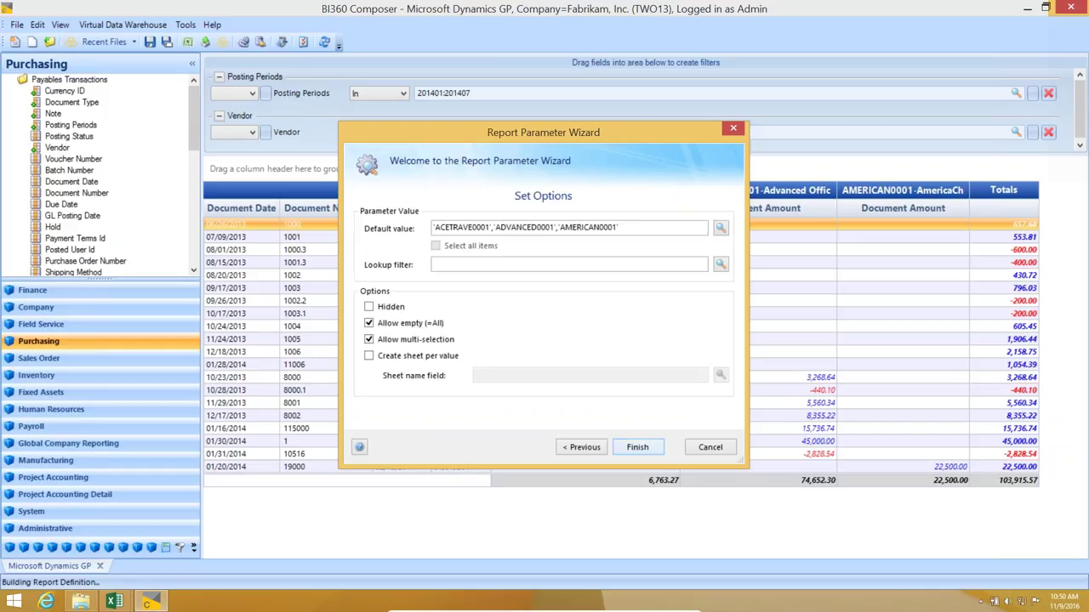
pyautogui.press('Return')
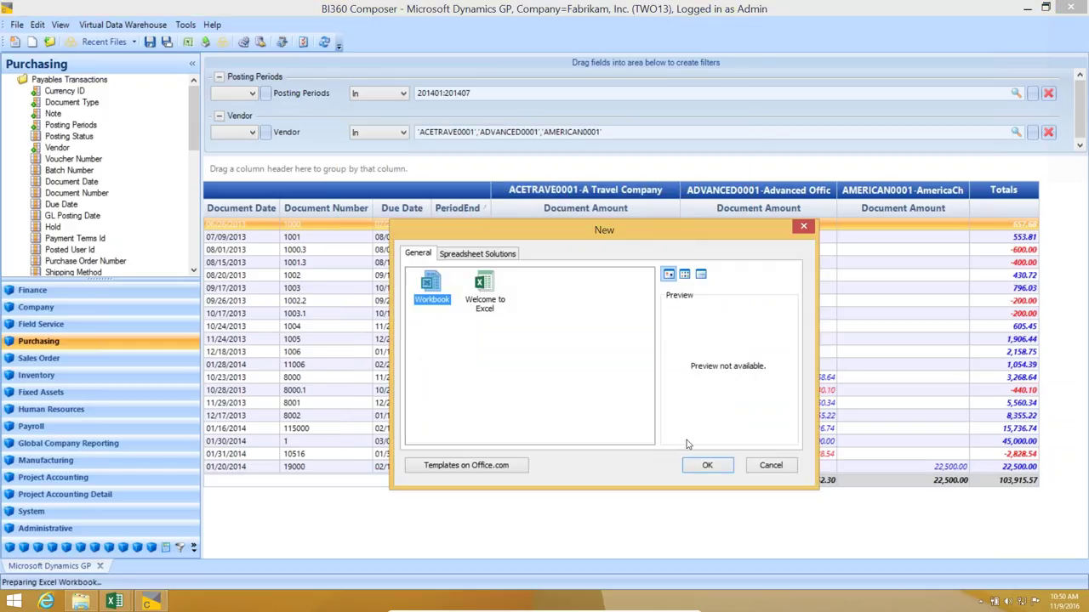
pyautogui.click(705, 468)
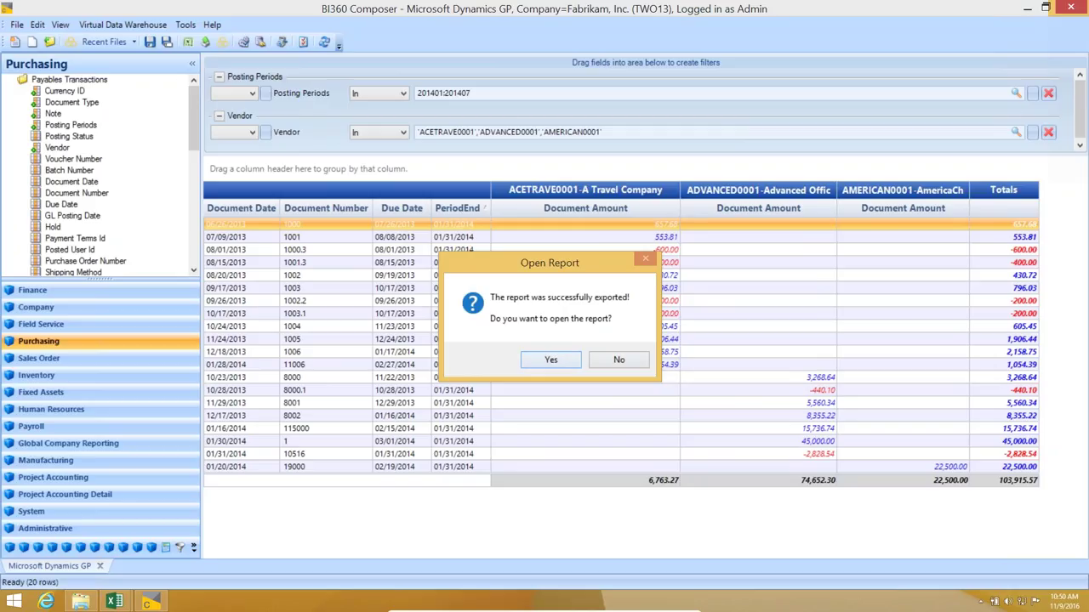
pyautogui.press('Return')
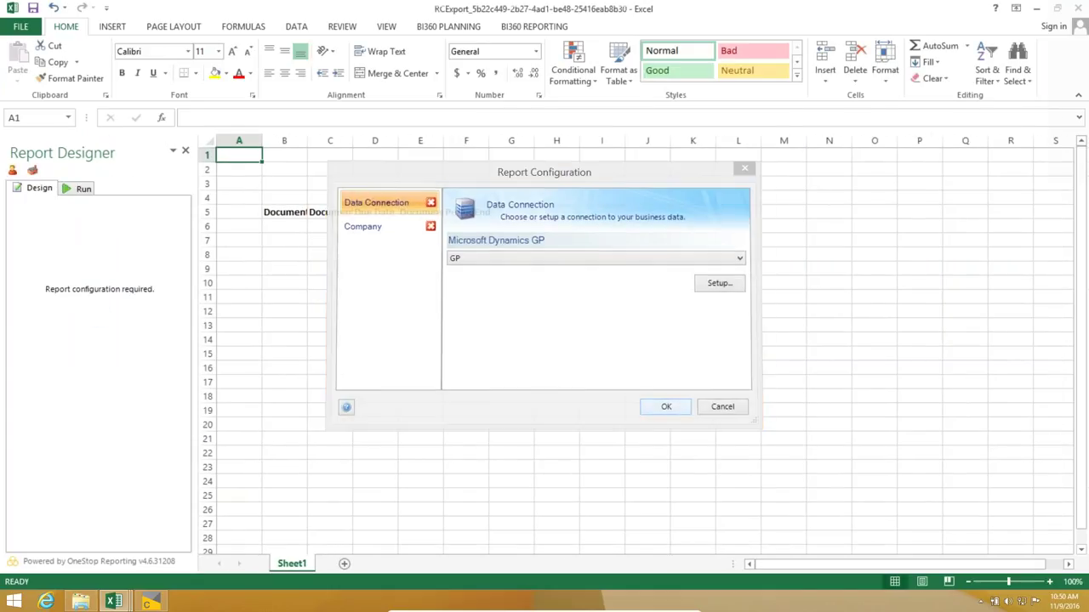
# - Accept the GP data connection, widen columns B through F, and test-run the report with default parameters
pyautogui.press('Return')
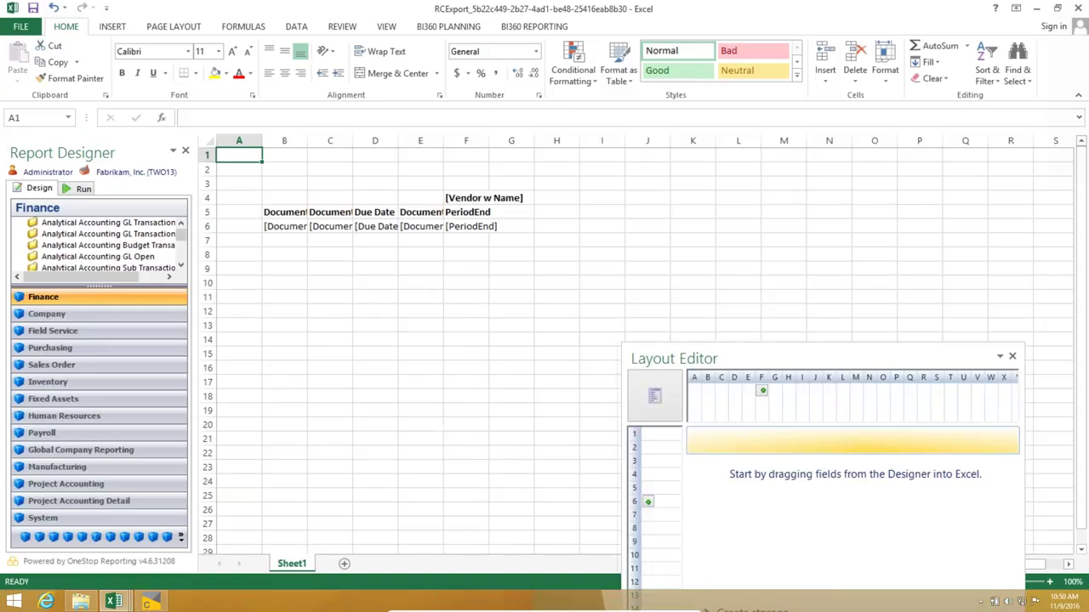
pyautogui.moveTo(290, 138); pyautogui.dragTo(579, 174)
pyautogui.click(83, 188)
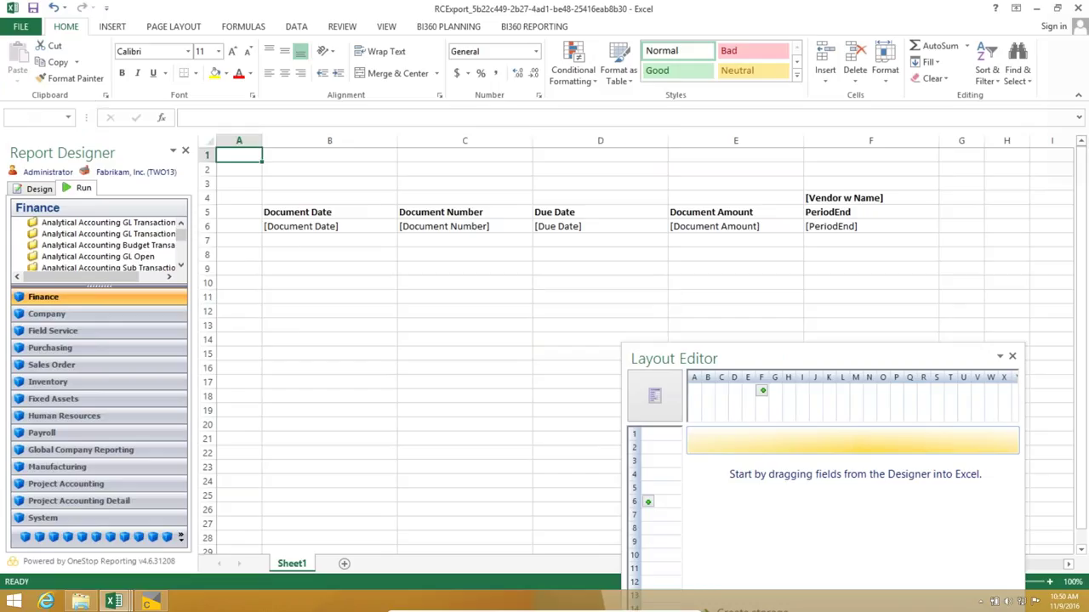
pyautogui.click(140, 516)
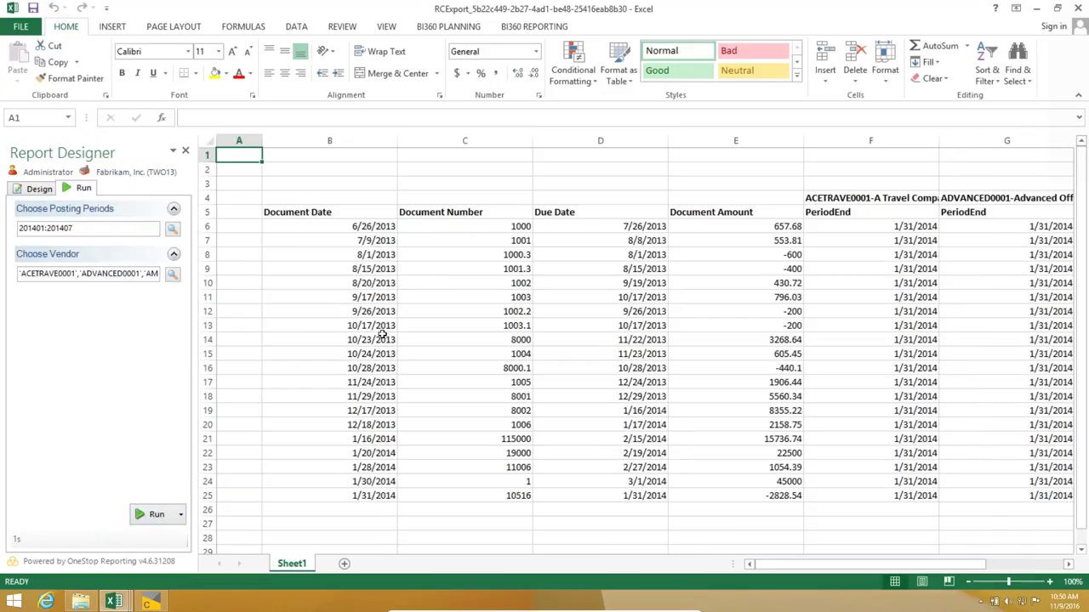
pyautogui.moveTo(316, 269); pyautogui.dragTo(1086, 397)
pyautogui.moveTo(1007, 368); pyautogui.dragTo(1006, 382)
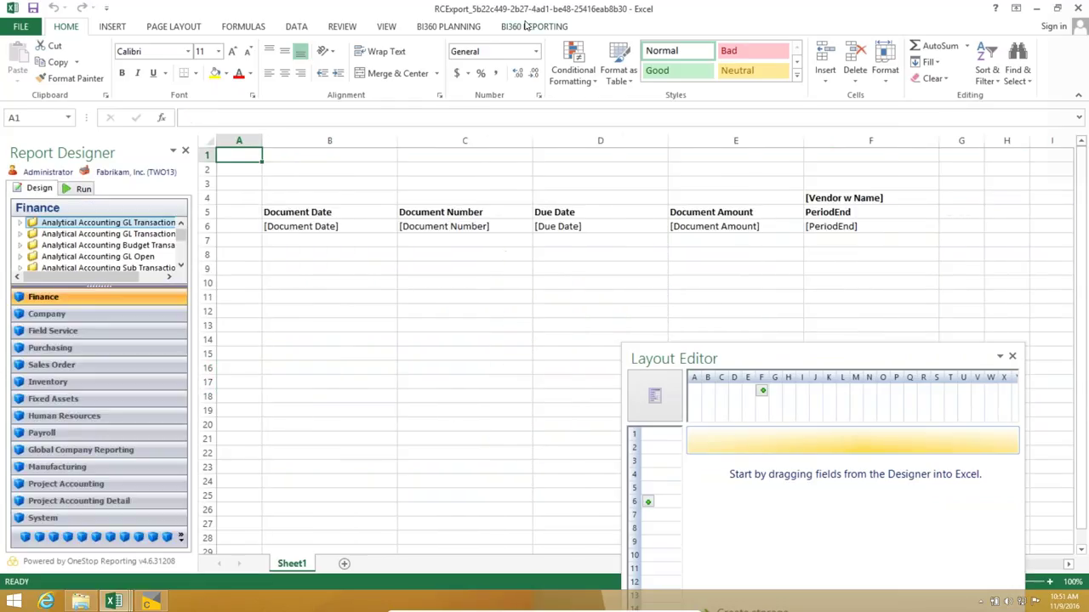
# - Inspect the Document Amount cell E6 and show the BI360 Planning tools
pyautogui.click(681, 228)
pyautogui.click(448, 26)
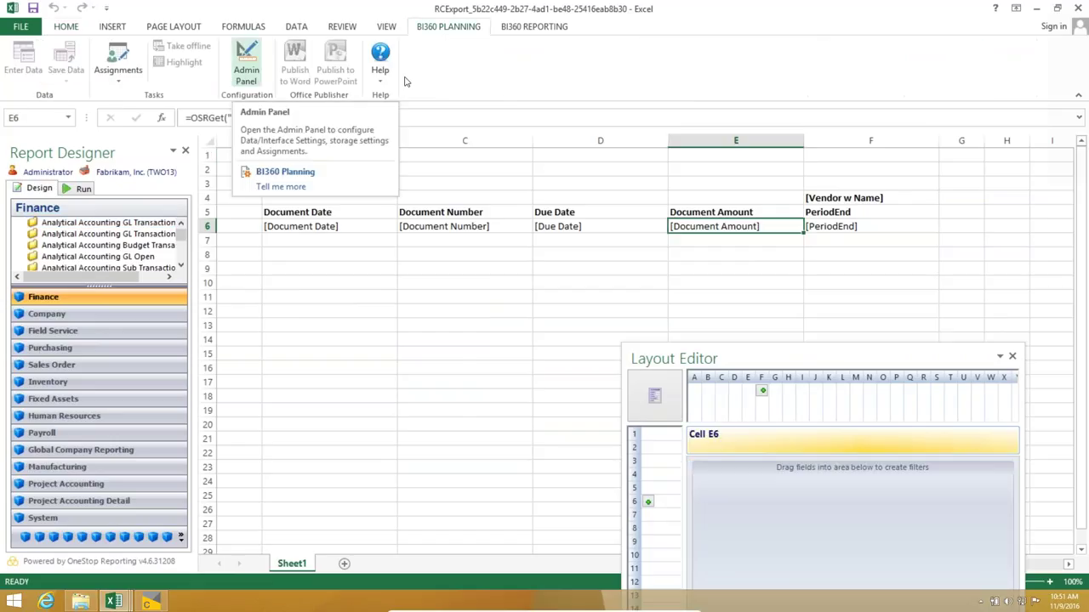
pyautogui.moveTo(625, 611)
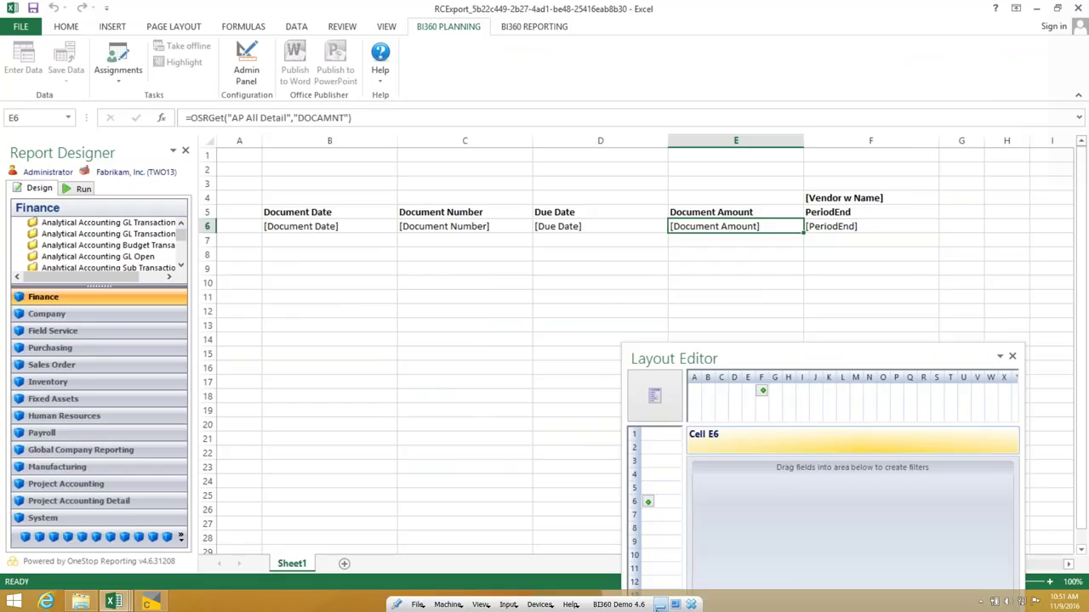